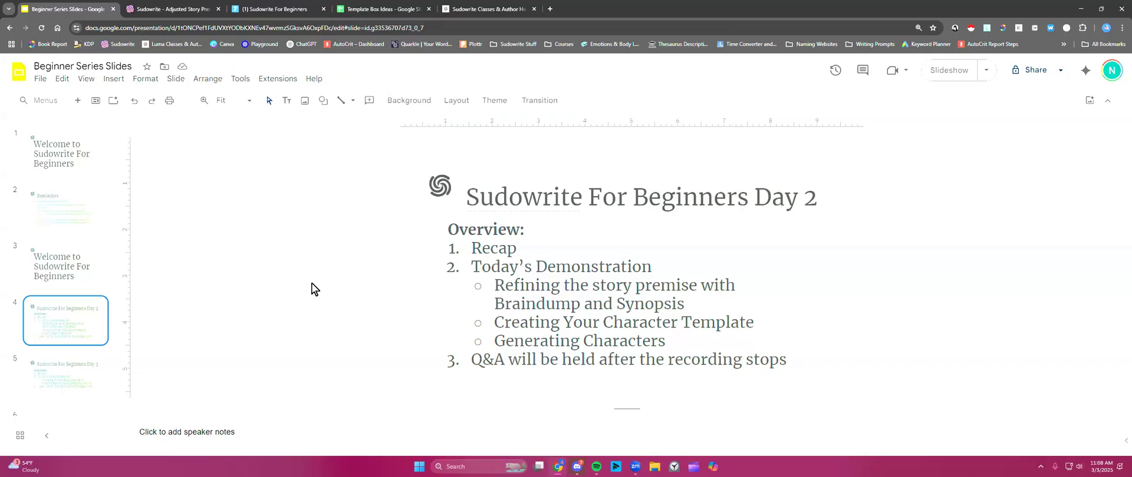
- Switch to the Sudowrite For Beginners page in Notion and review the Day 1 homework, the planned curriculum and the resource links
left_click(275, 11)
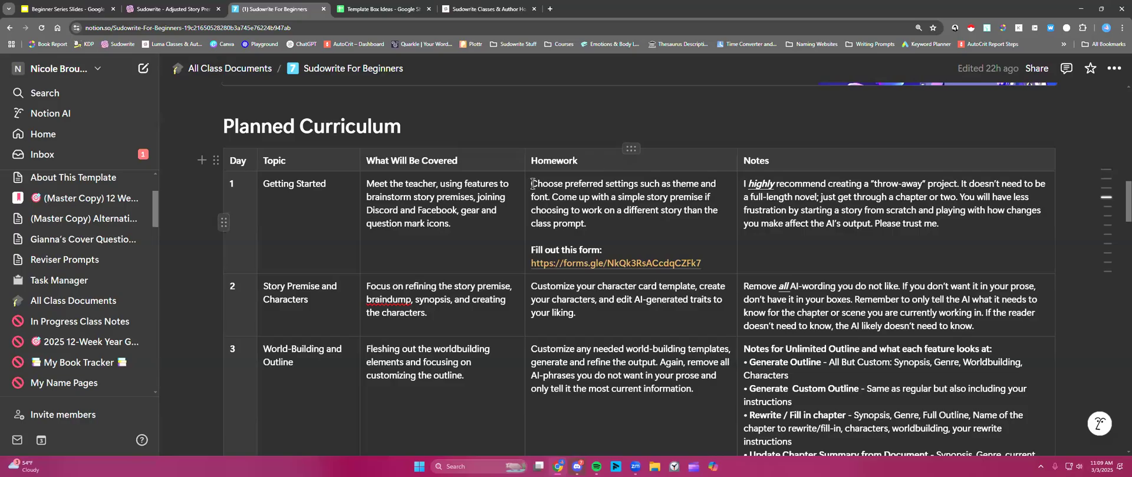
left_click_drag(533, 184, 549, 198)
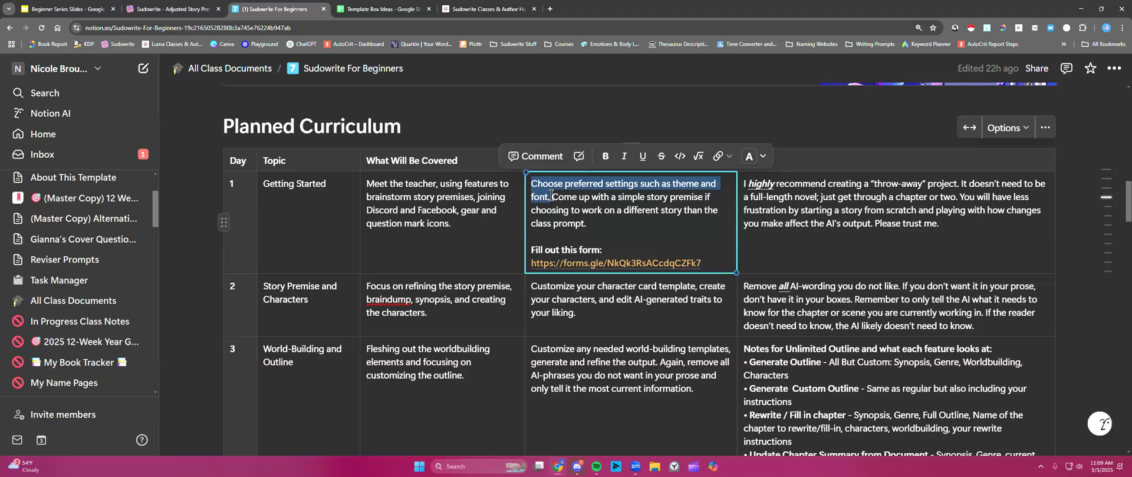
left_click(551, 195)
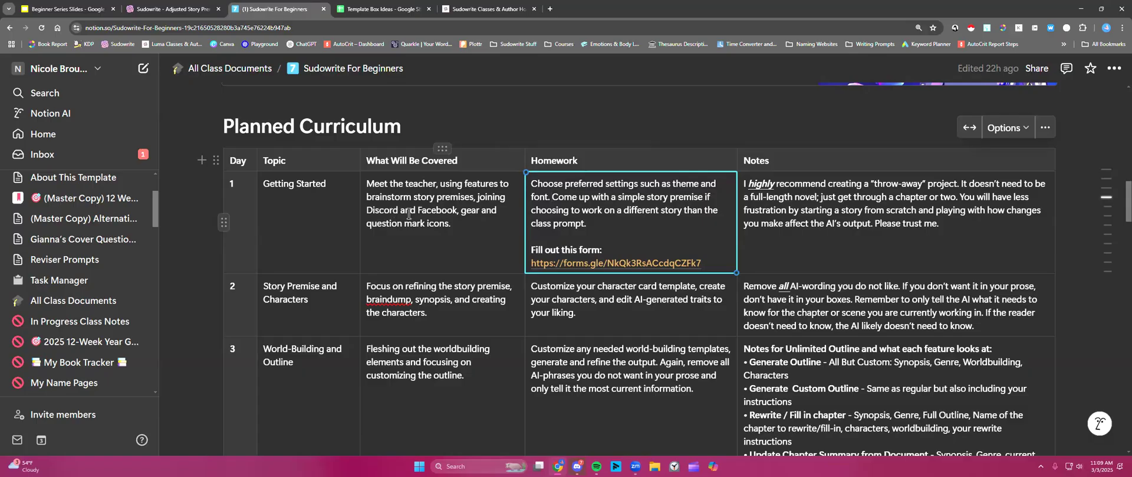
scroll(408, 214, "down", 15)
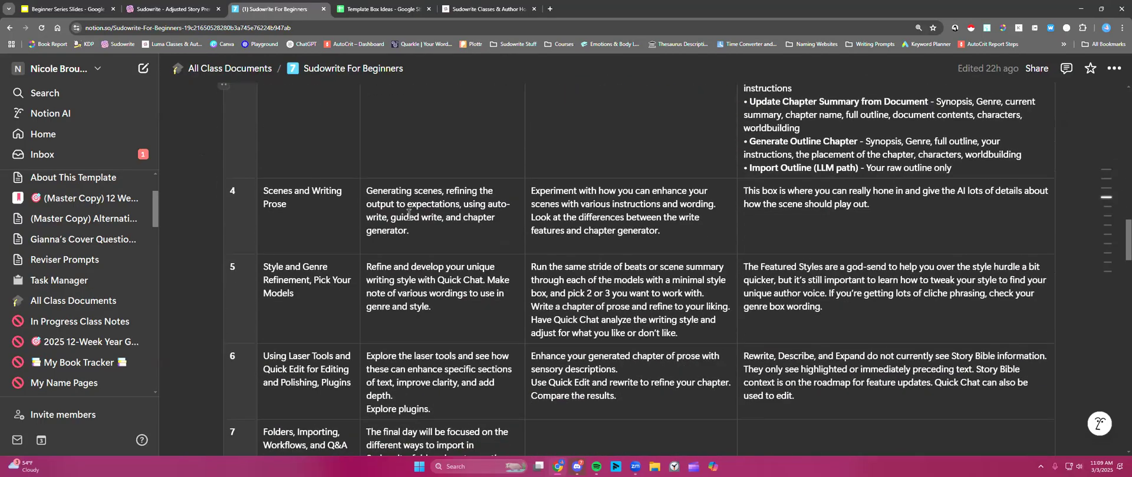
scroll(408, 214, "down", 7)
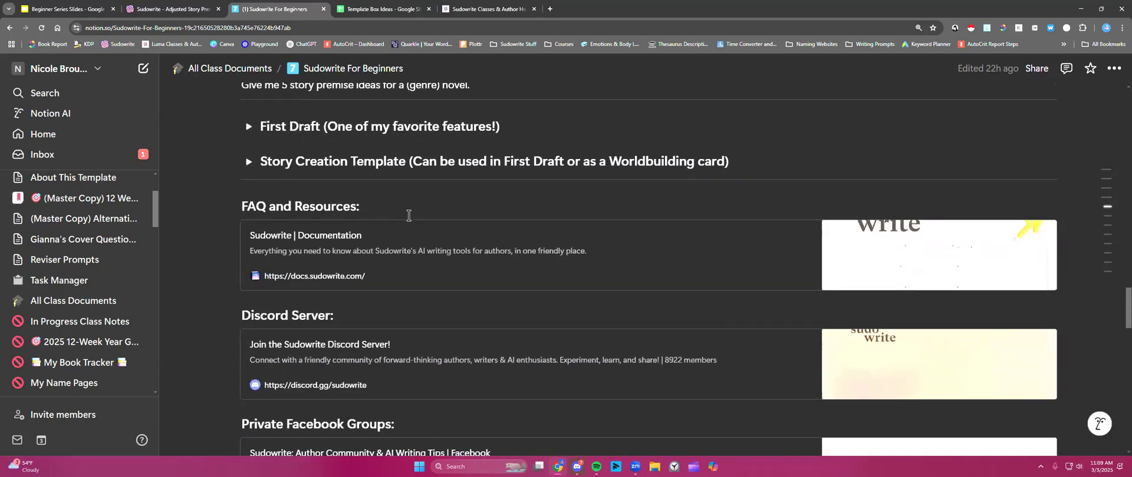
scroll(408, 216, "down", 3)
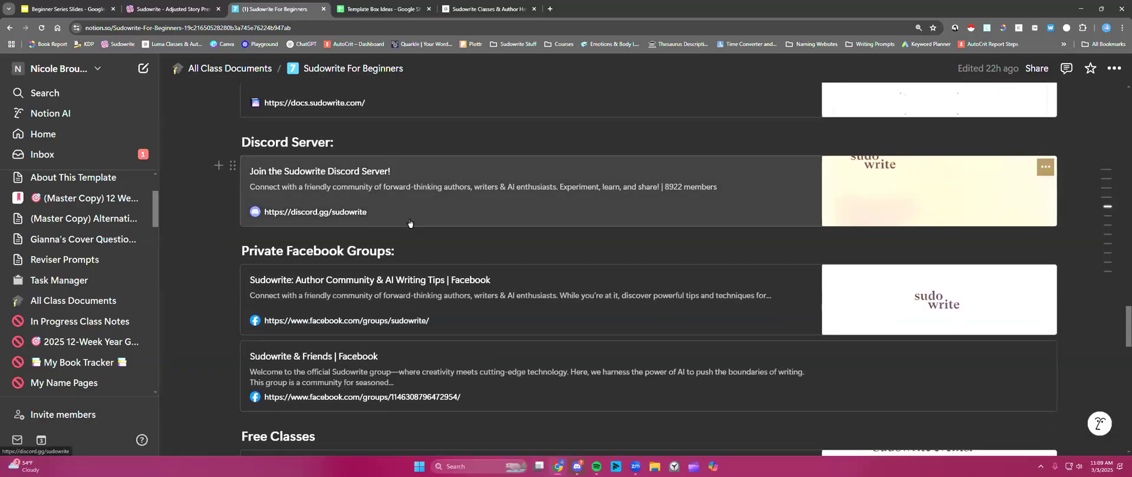
scroll(409, 223, "up", 3)
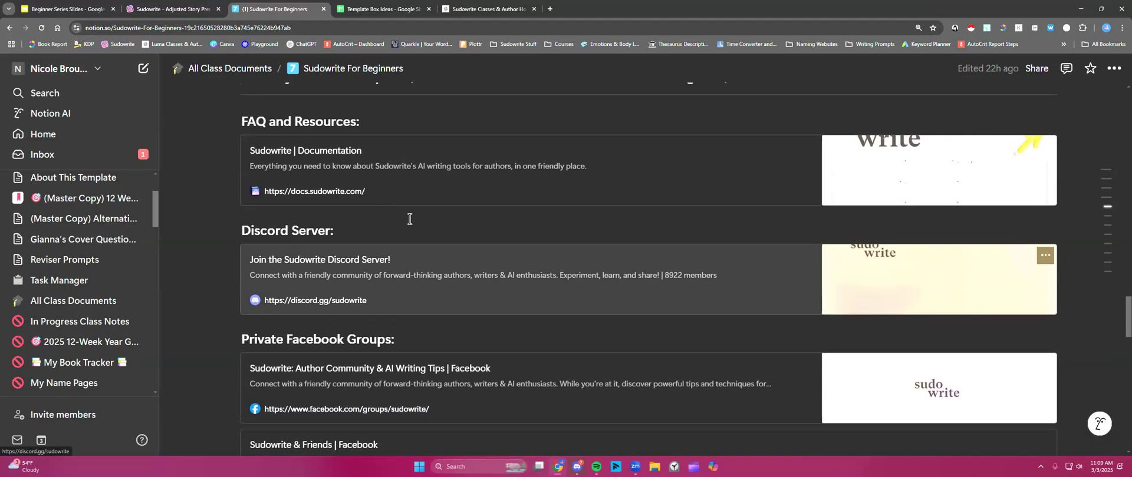
- Open the Sudowrite documentation site from the resources and ask its AI help "What is the synopsis for?"
left_click(351, 171)
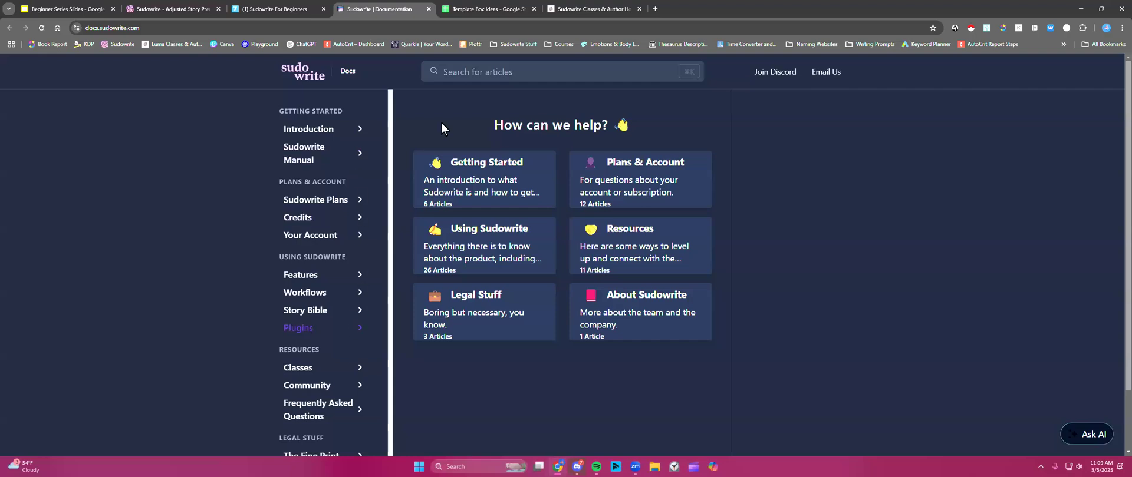
left_click(500, 71)
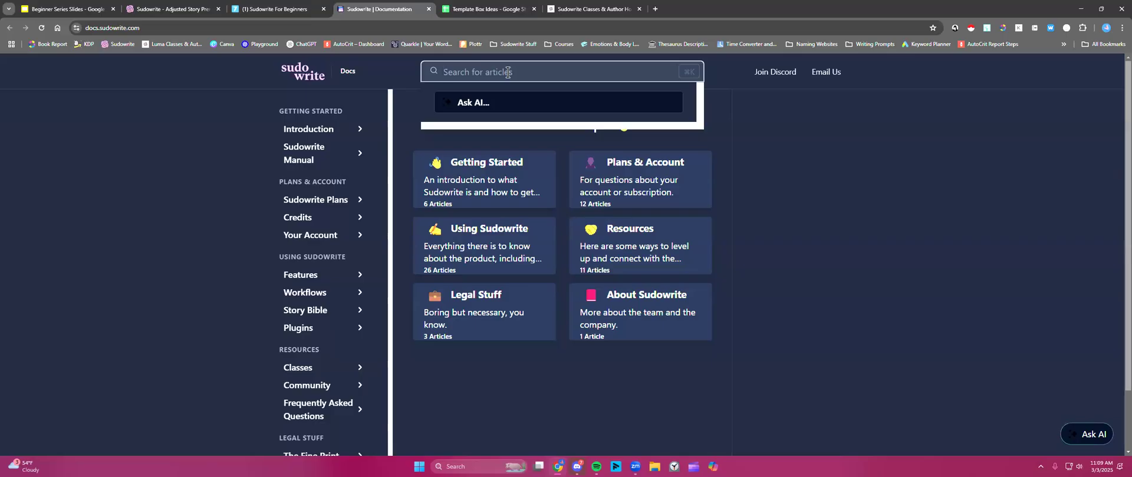
type("What doe")
key("BackSpace")
key("BackSpace")
key("BackSpace")
type("is the")
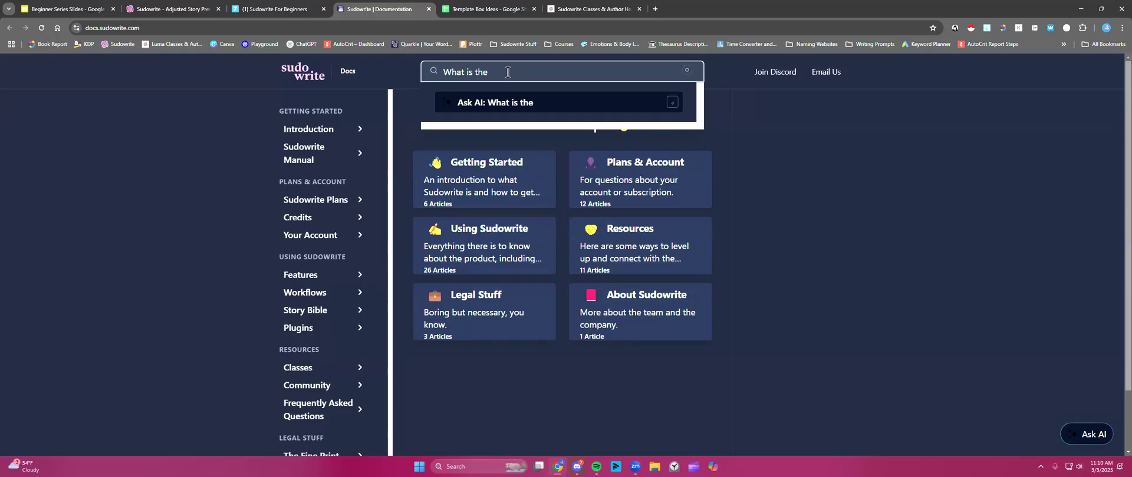
type(" synopsis for")
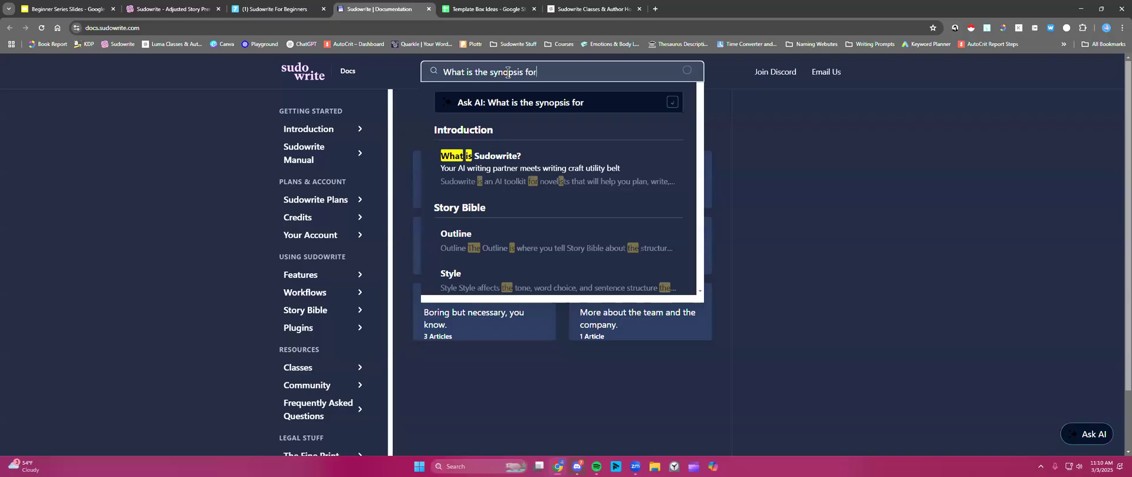
type("?")
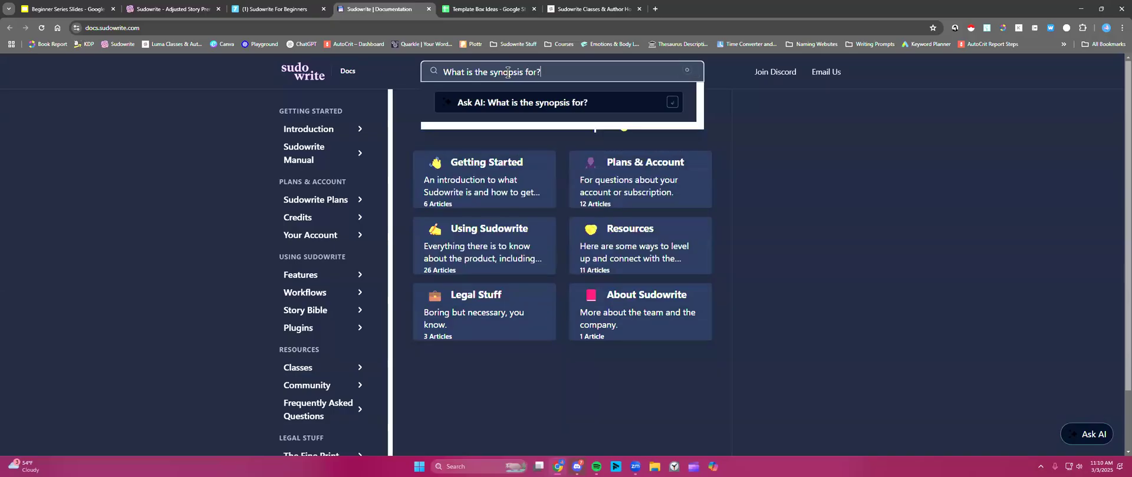
key("Return")
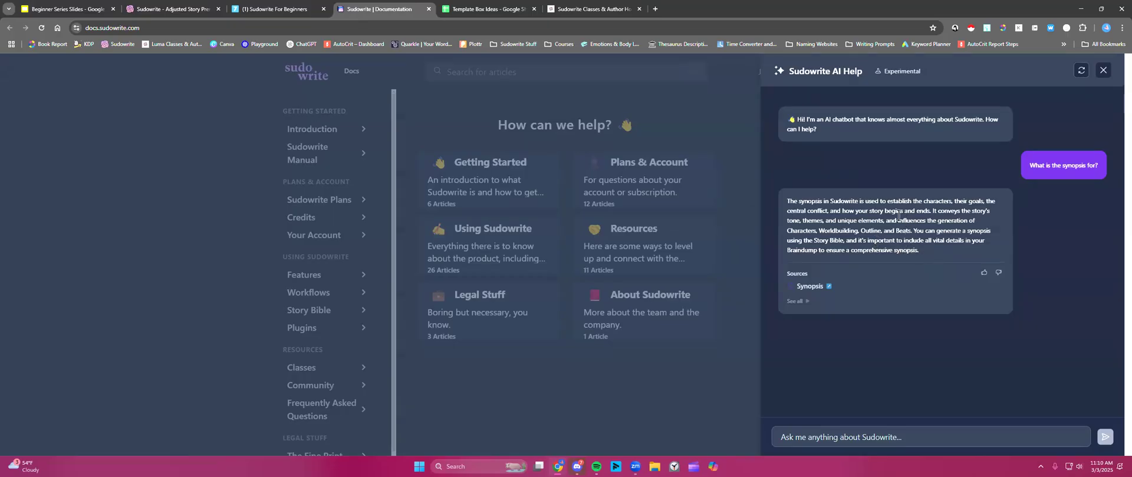
- Highlight the part of the AI answer about what the synopsis influences, and close the AI help and the documentation page
left_click_drag(898, 221, 913, 231)
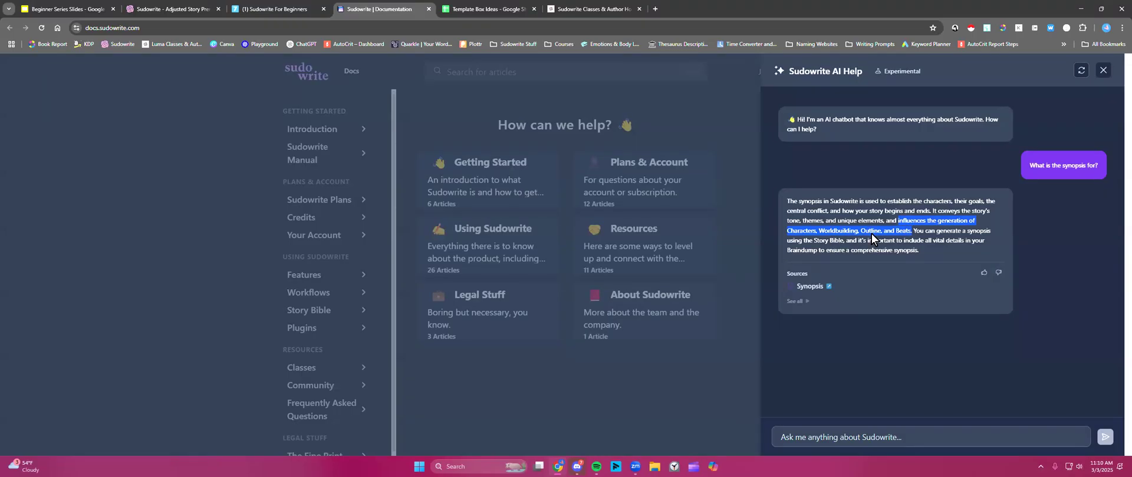
left_click(899, 231)
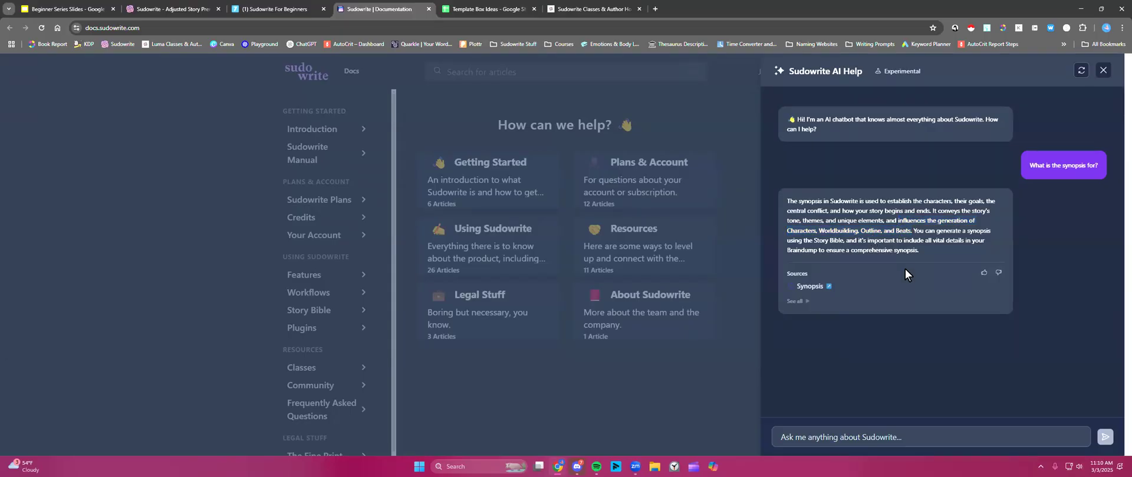
left_click(1103, 70)
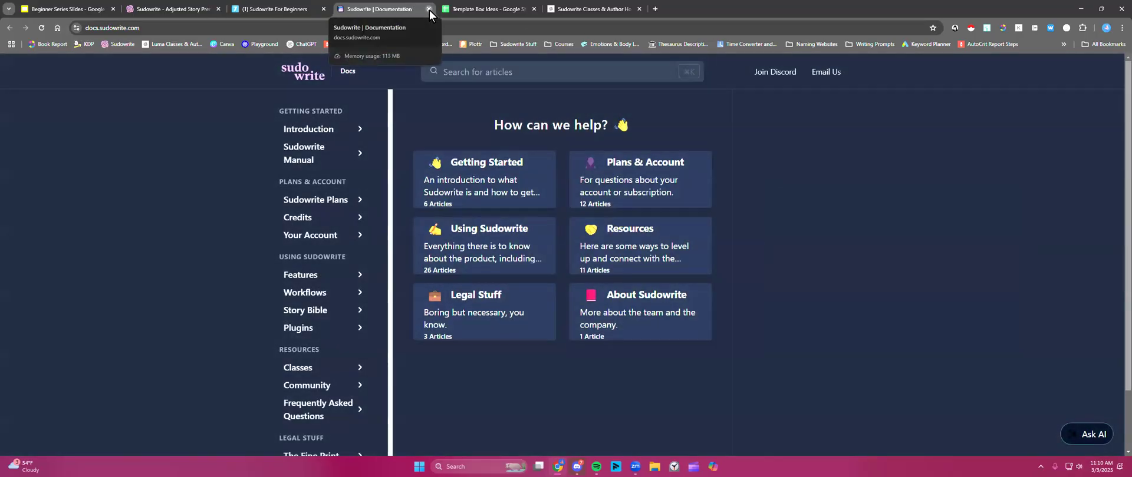
left_click(428, 9)
- Review the Discord and Facebook community links, and switch to Discord to look through the Sudowrite server's channel list
scroll(277, 229, "down", 2)
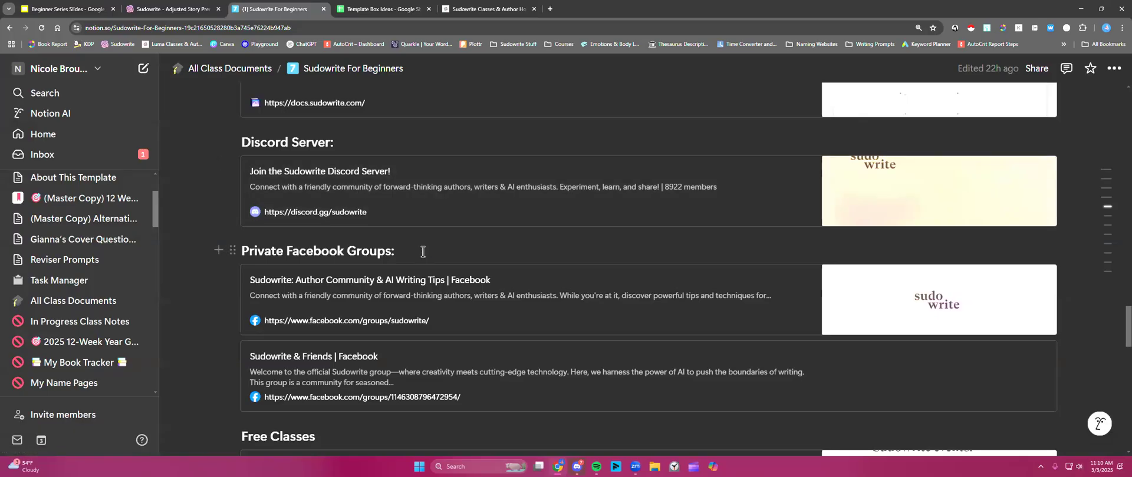
scroll(422, 253, "down", 1)
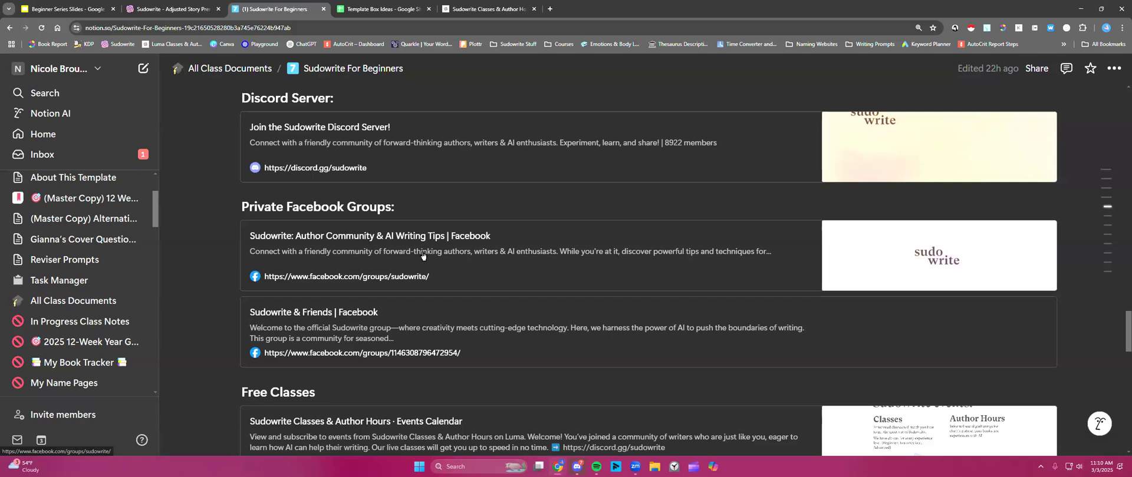
mouse_move(577, 467)
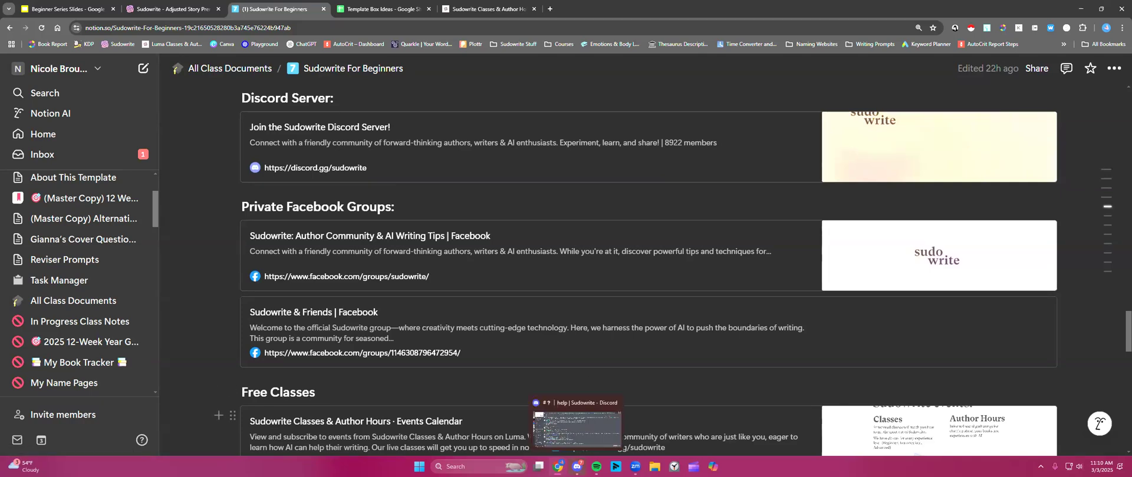
left_click(577, 430)
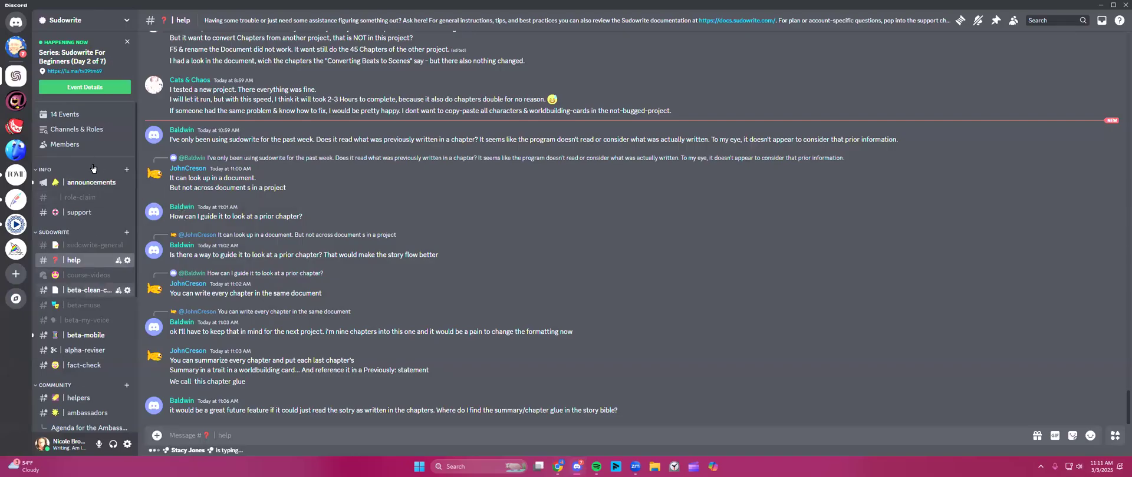
scroll(92, 248, "down", 5)
scroll(92, 247, "down", 2)
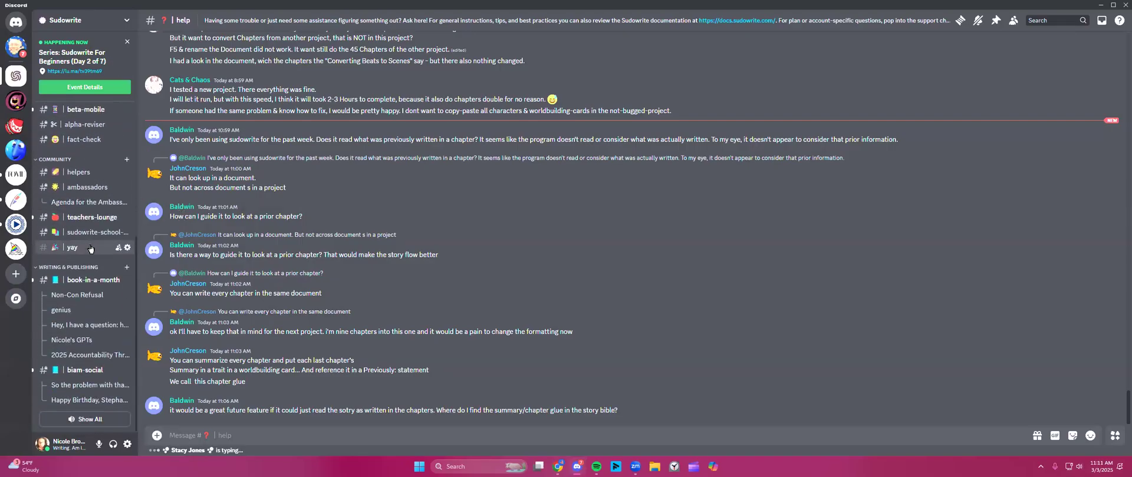
scroll(89, 253, "up", 3)
scroll(89, 254, "up", 5)
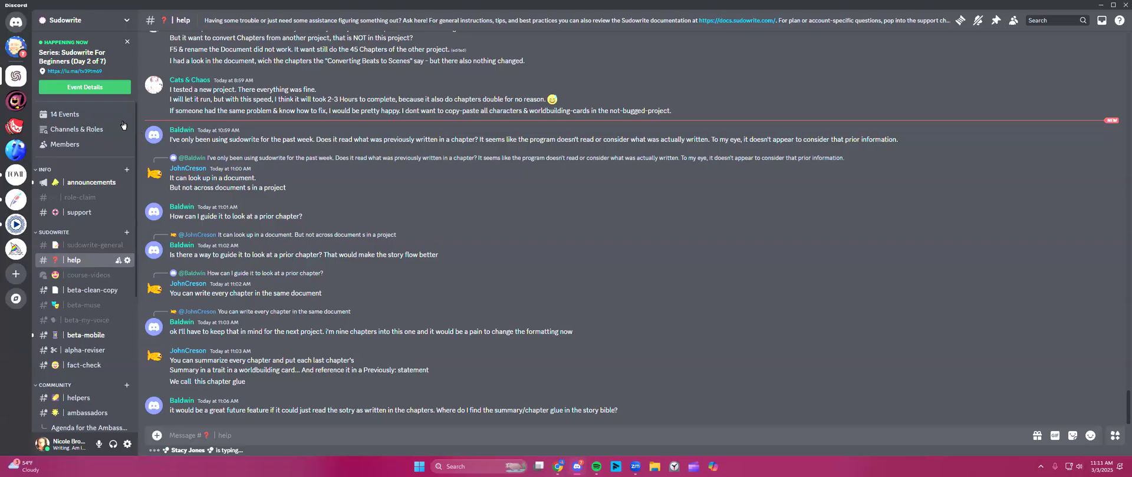
- View the Sudowrite server's Channels & Roles customization questions and look through its upcoming events
left_click(70, 131)
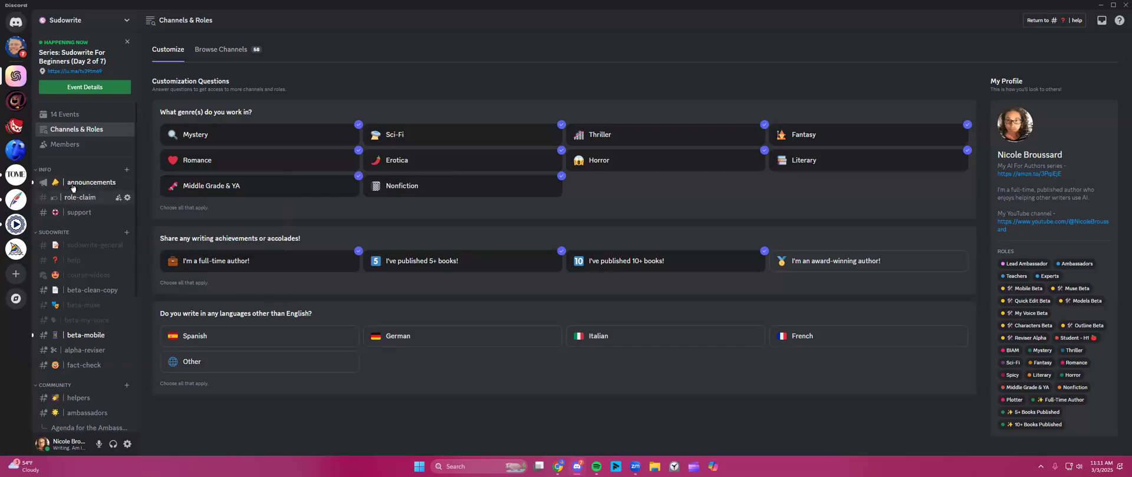
left_click(84, 114)
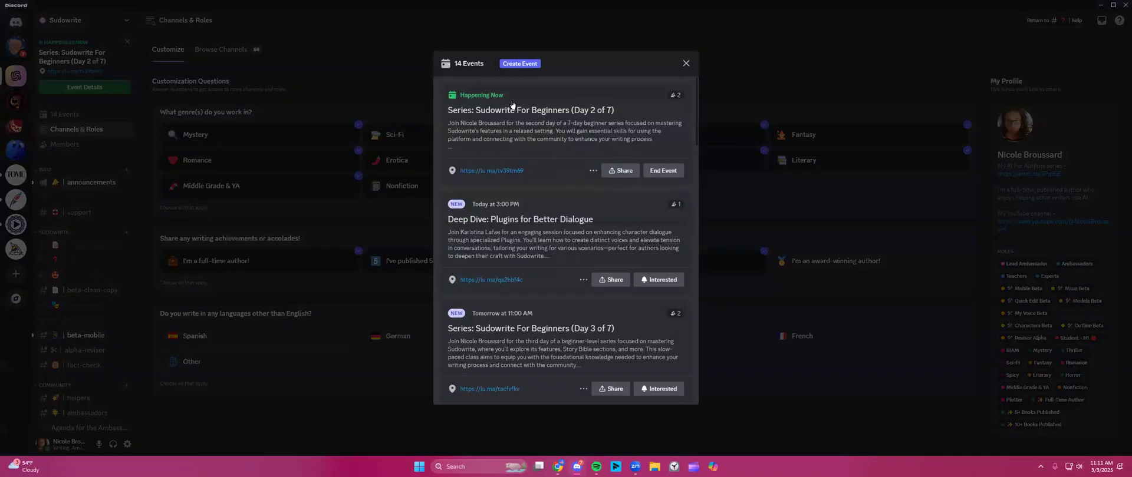
scroll(541, 172, "down", 10)
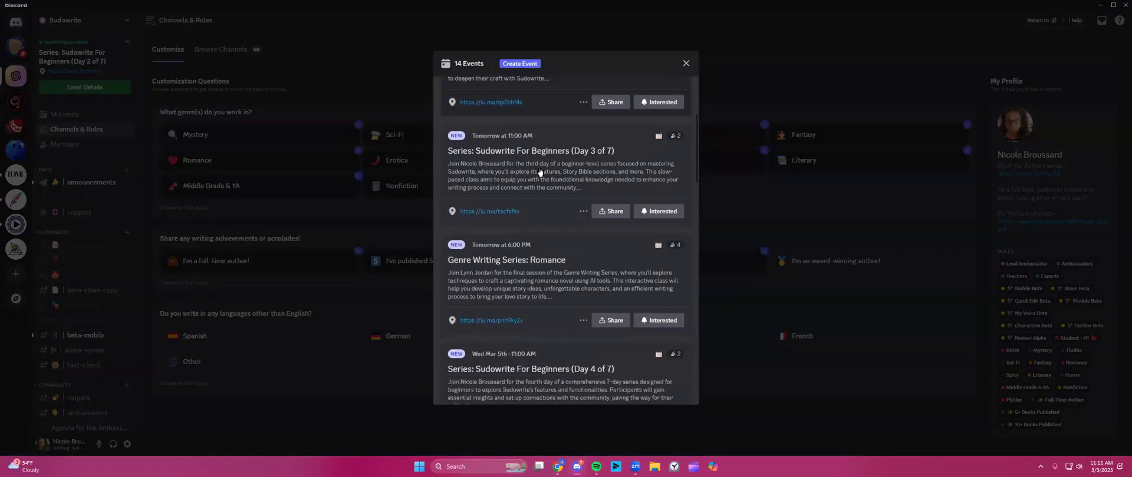
left_click(685, 63)
- Open the announcements channel and review the recent posts, from the Scenes announcement to the weekly Sudowrite Community Pulse
mouse_move(88, 185)
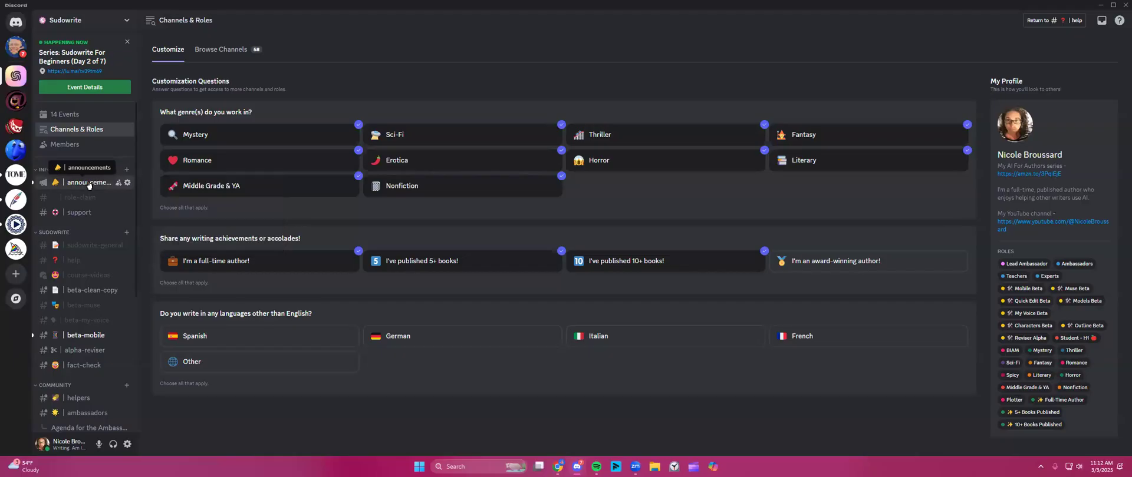
left_click(88, 184)
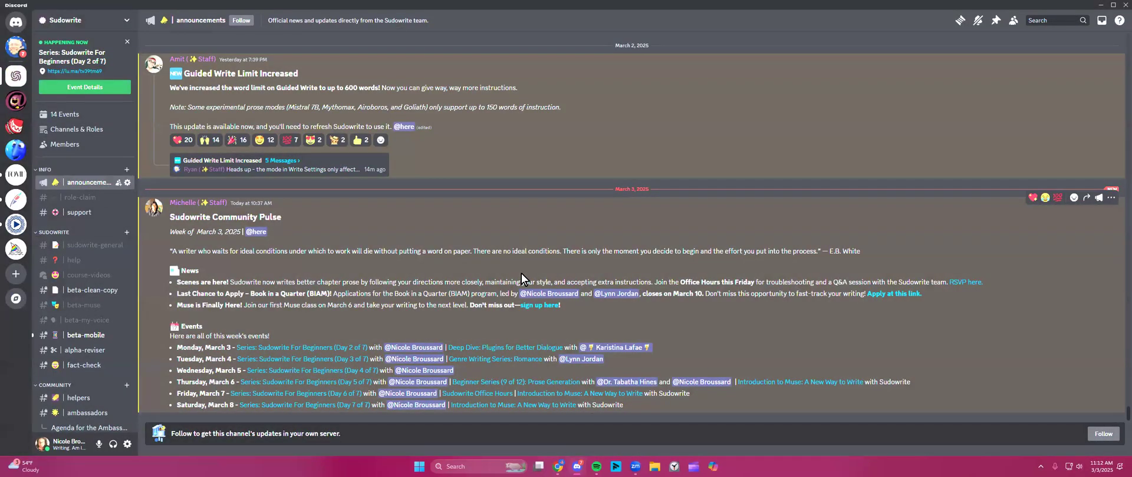
scroll(513, 216, "up", 6)
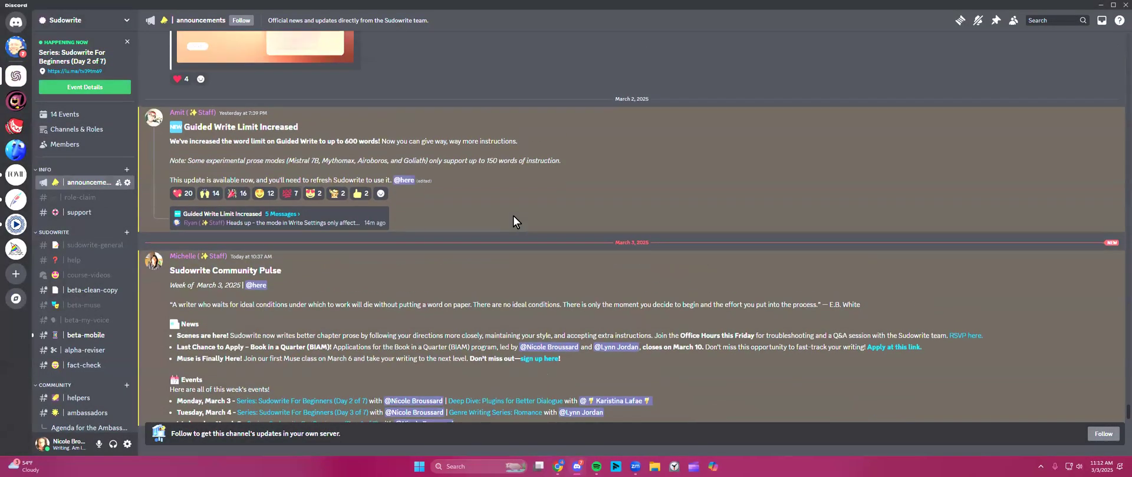
scroll(513, 216, "up", 4)
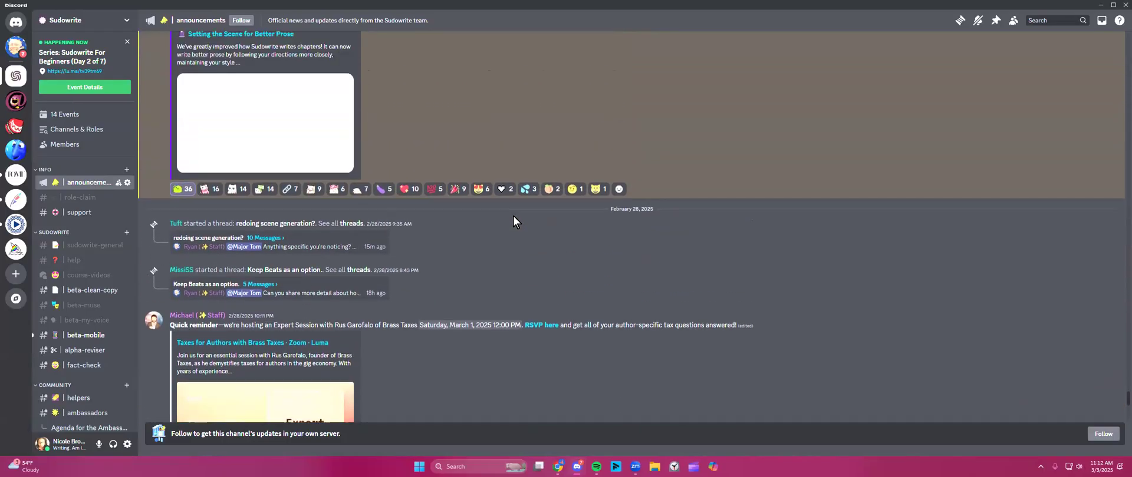
scroll(512, 222, "up", 2)
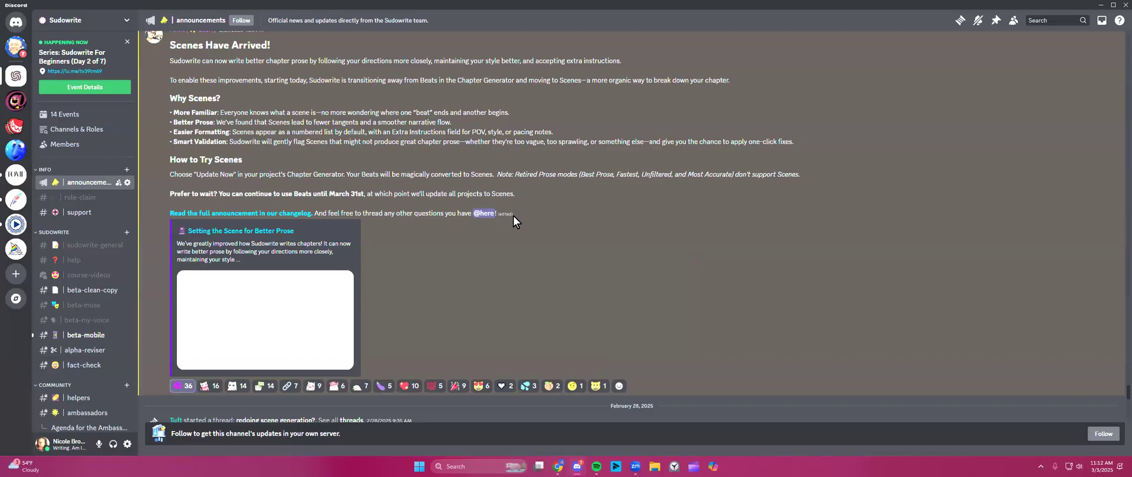
scroll(513, 216, "down", 2)
scroll(513, 217, "down", 7)
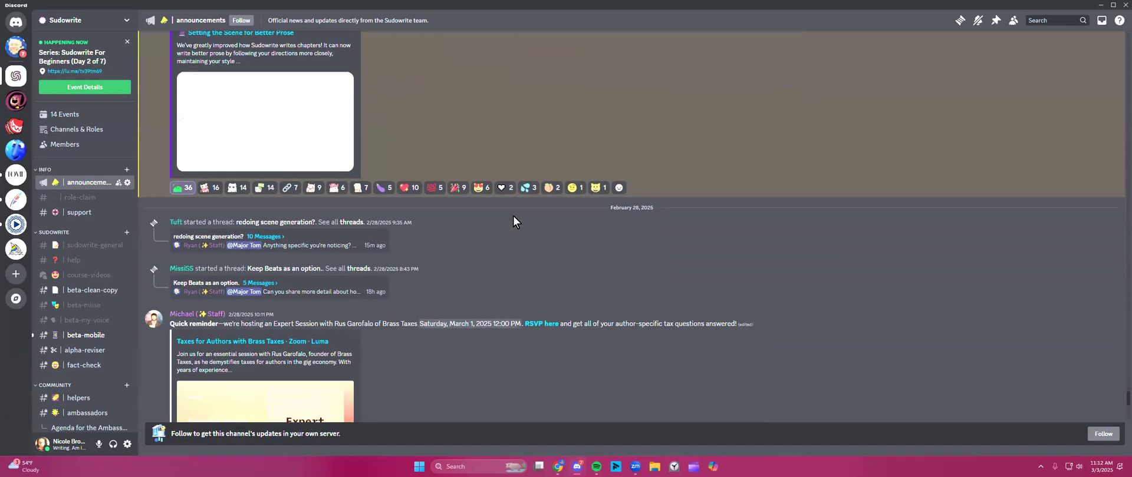
scroll(513, 222, "down", 1)
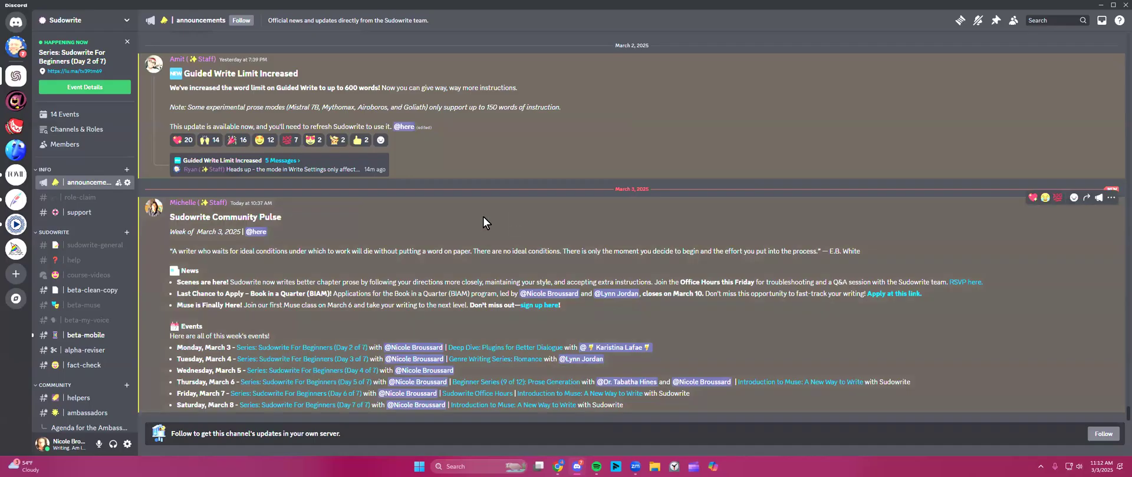
- Open the support channel and review its instructions for getting help from the Sudowrite team
mouse_move(86, 188)
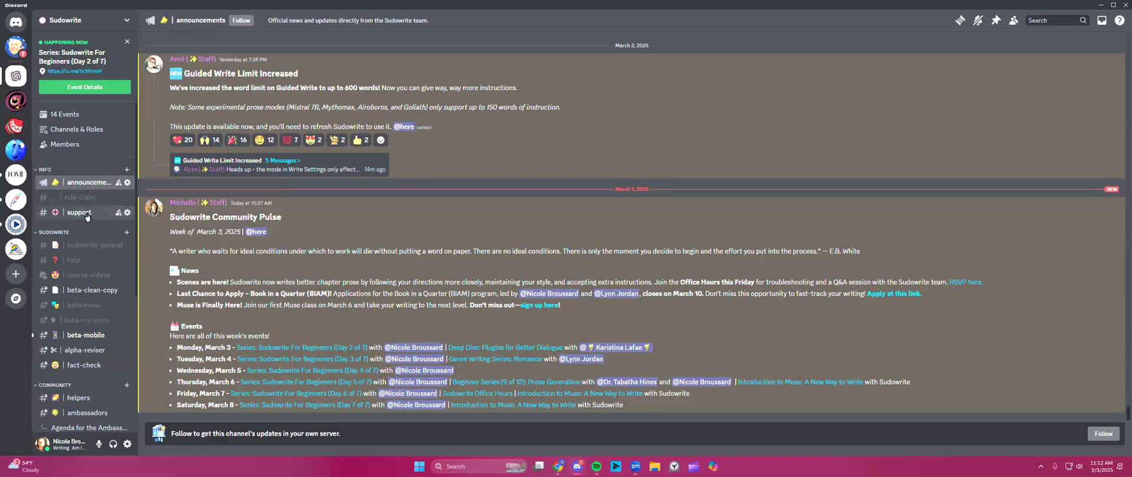
left_click(87, 216)
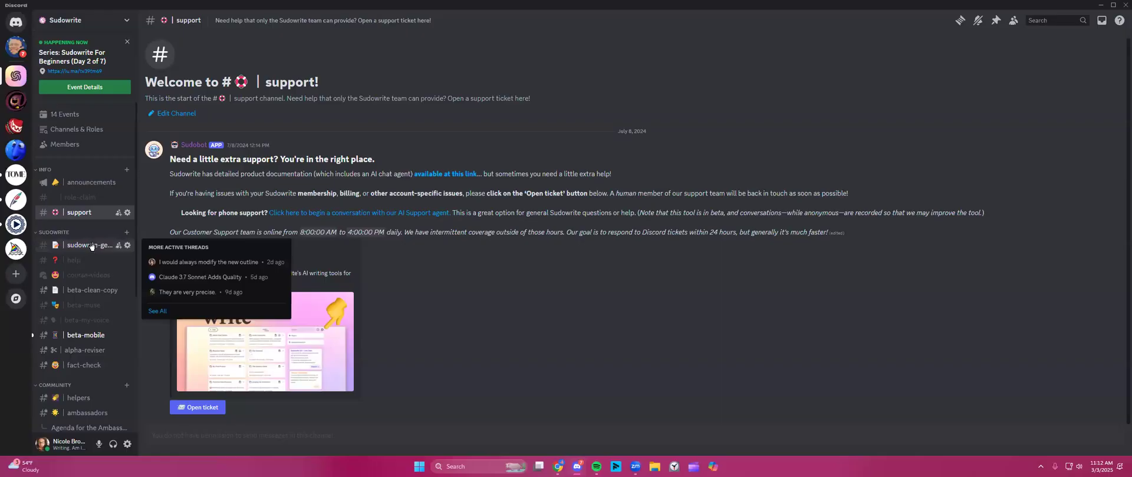
mouse_move(91, 273)
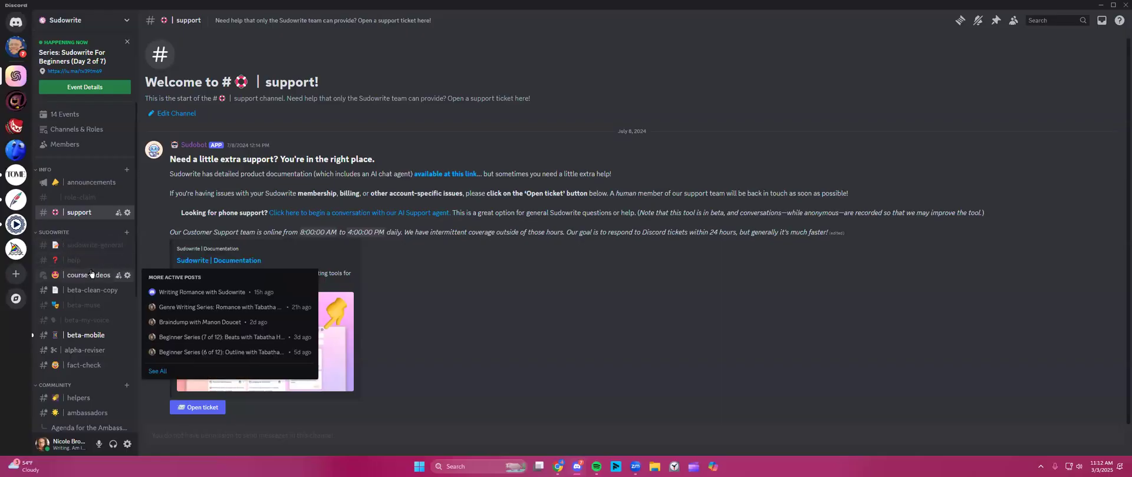
- Open the sudowrite-general channel and read its recent discussion, and look over the questions in the help channel
mouse_move(90, 247)
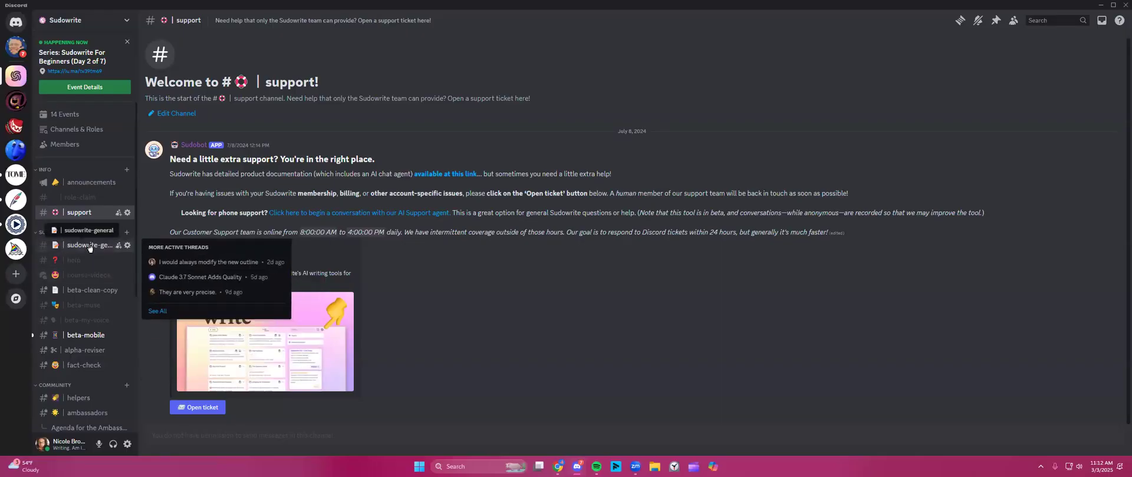
left_click(90, 247)
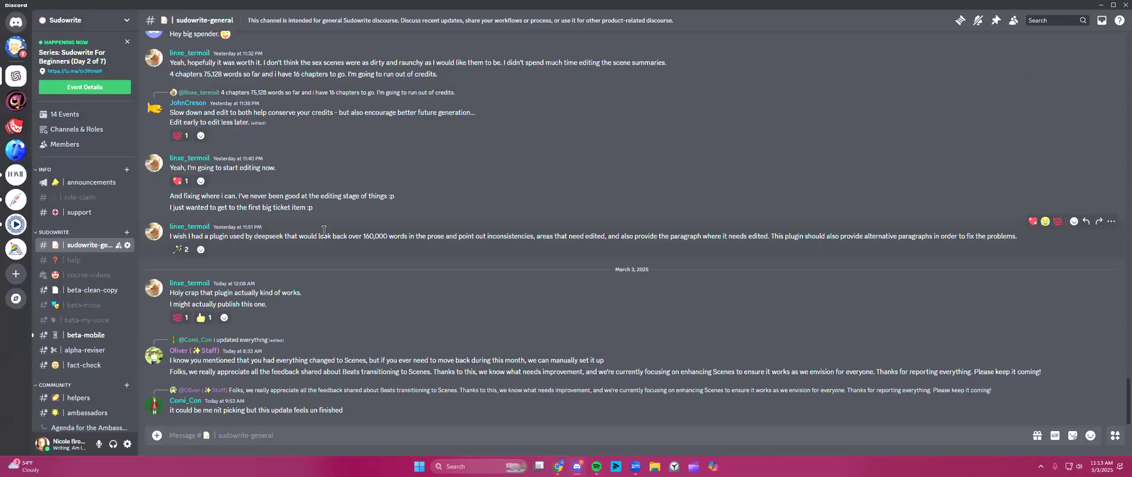
left_click(69, 262)
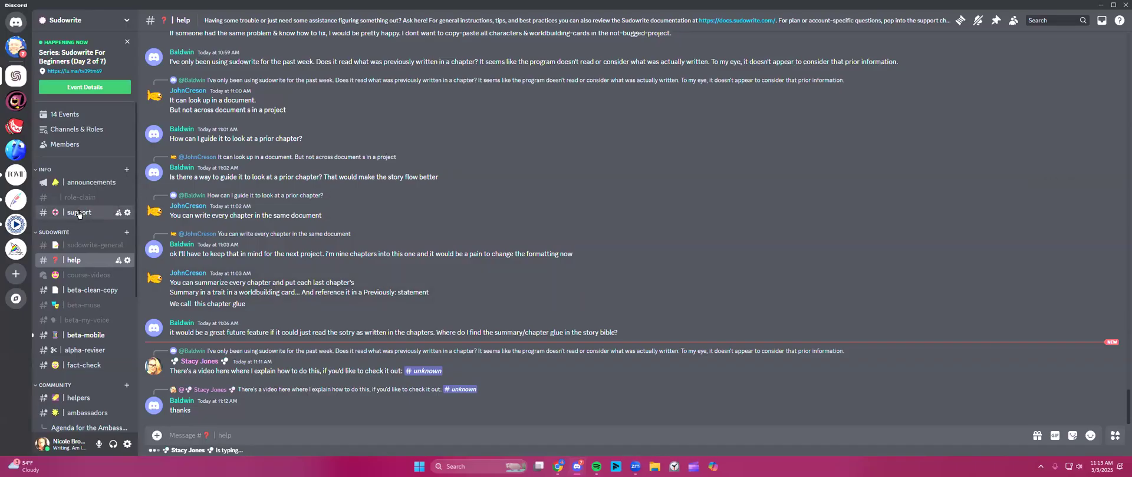
- Open the course-videos channel, search its posts for "secret", and look through the matching workshop posts
left_click(92, 276)
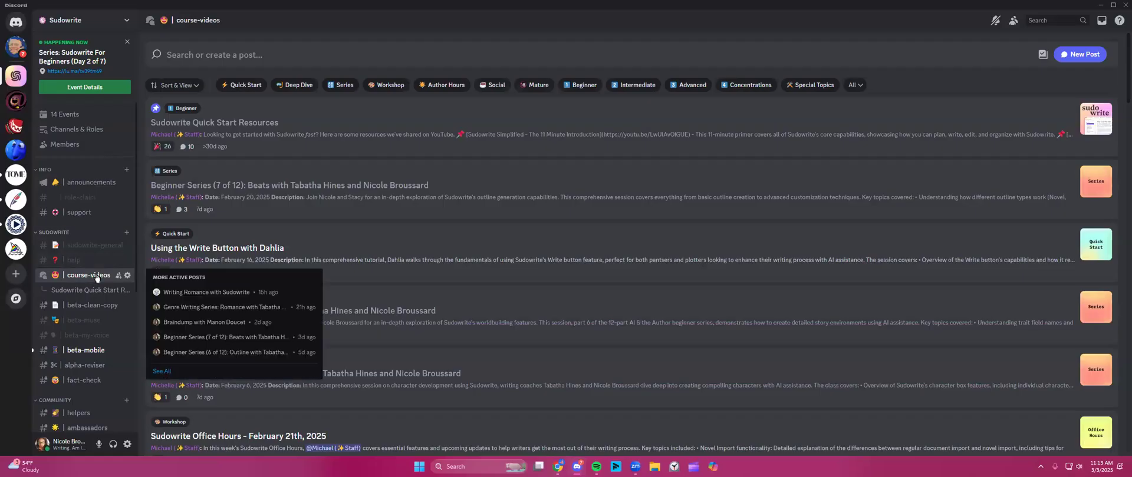
left_click(213, 54)
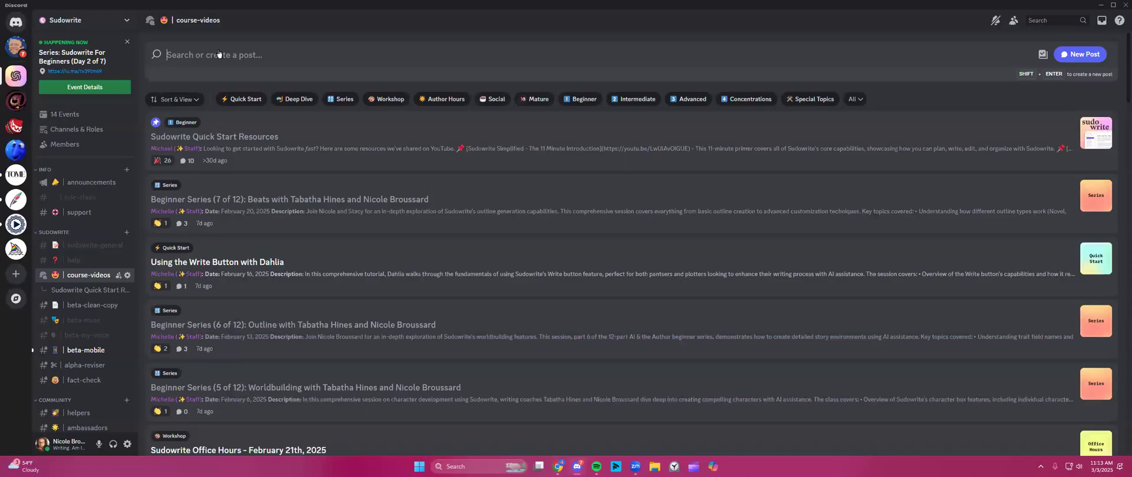
type("secret")
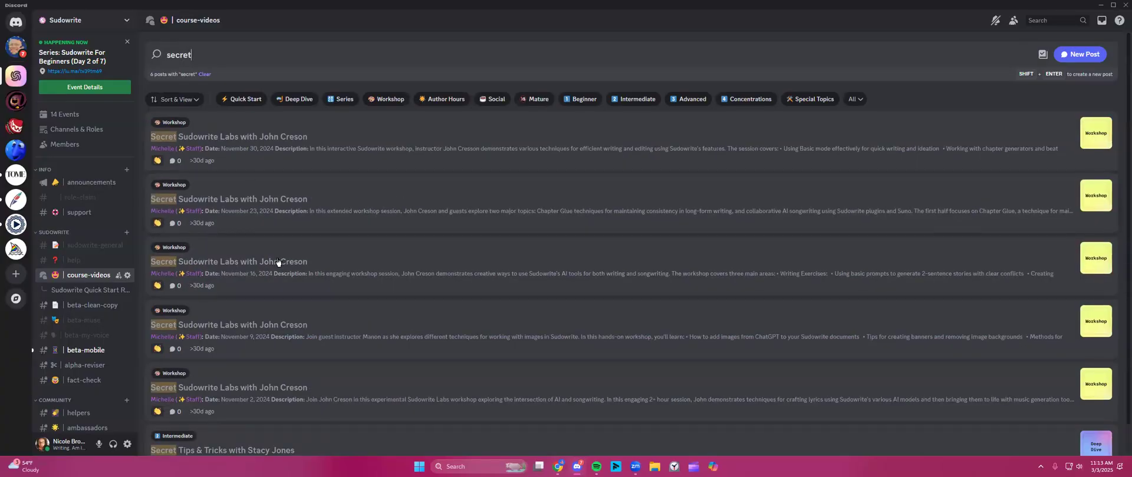
scroll(273, 316, "down", 1)
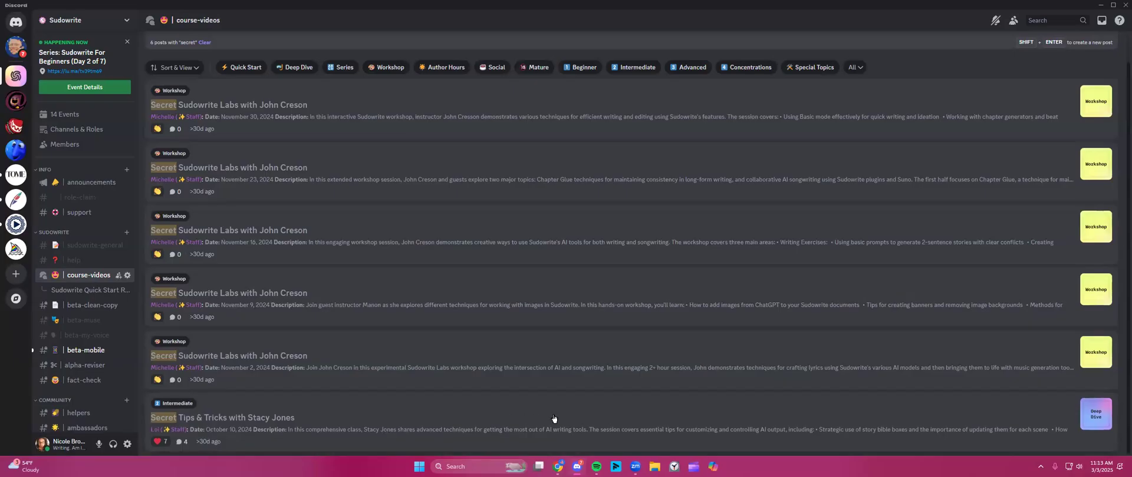
scroll(180, 62, "up", 1)
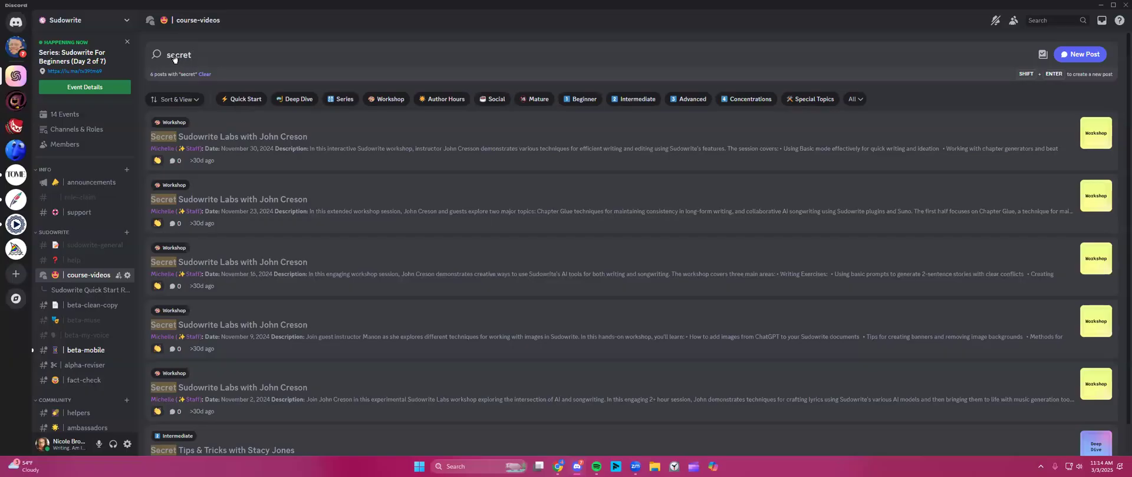
scroll(273, 246, "down", 1)
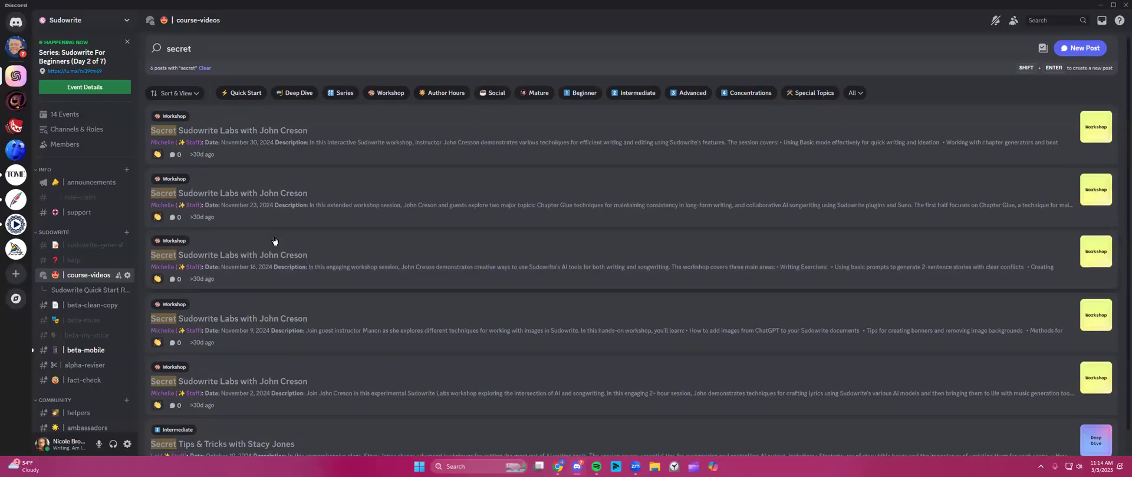
- Open the Secret Tips & Tricks post, go to its original description, and open that message's additional actions
left_click(367, 422)
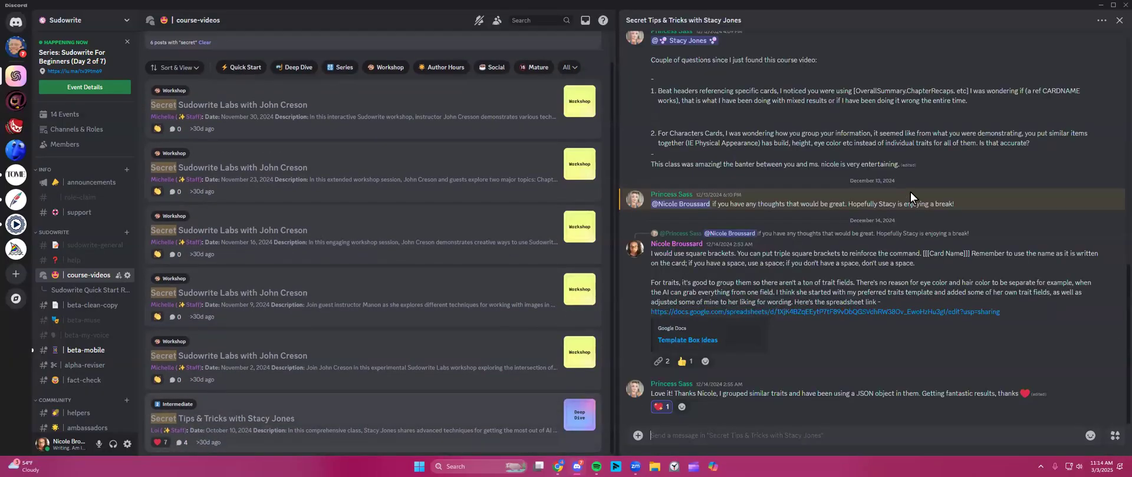
scroll(911, 194, "up", 15)
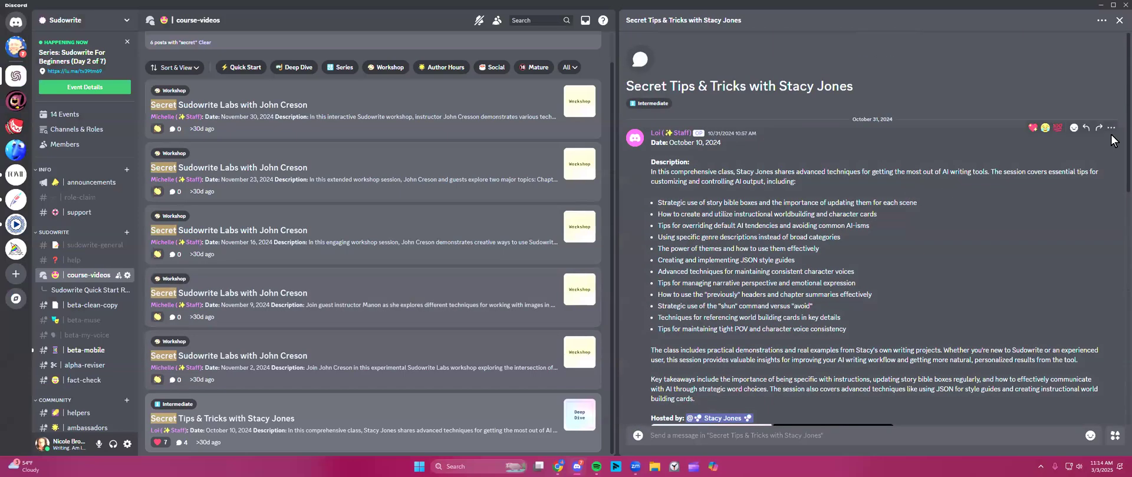
left_click(1110, 128)
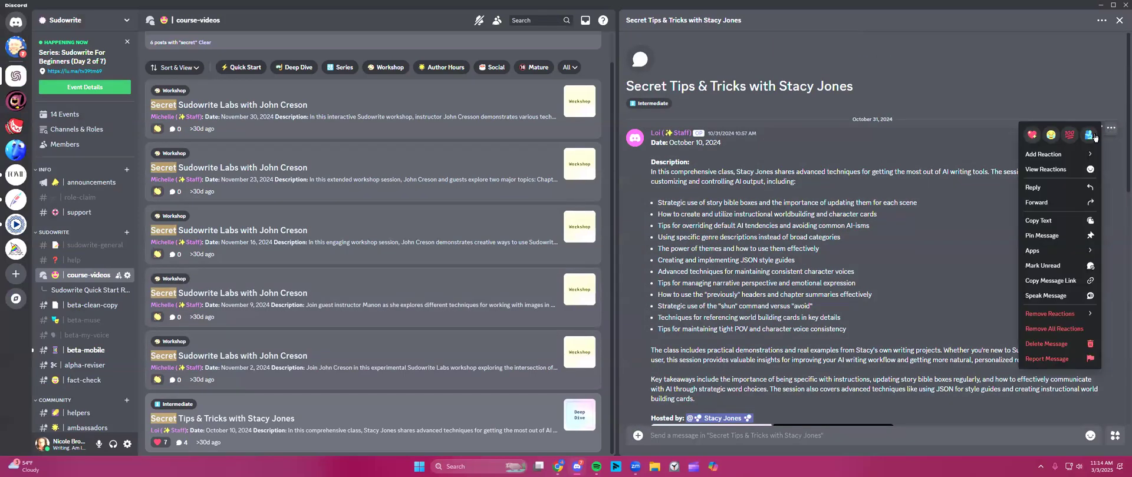
left_click(1047, 294)
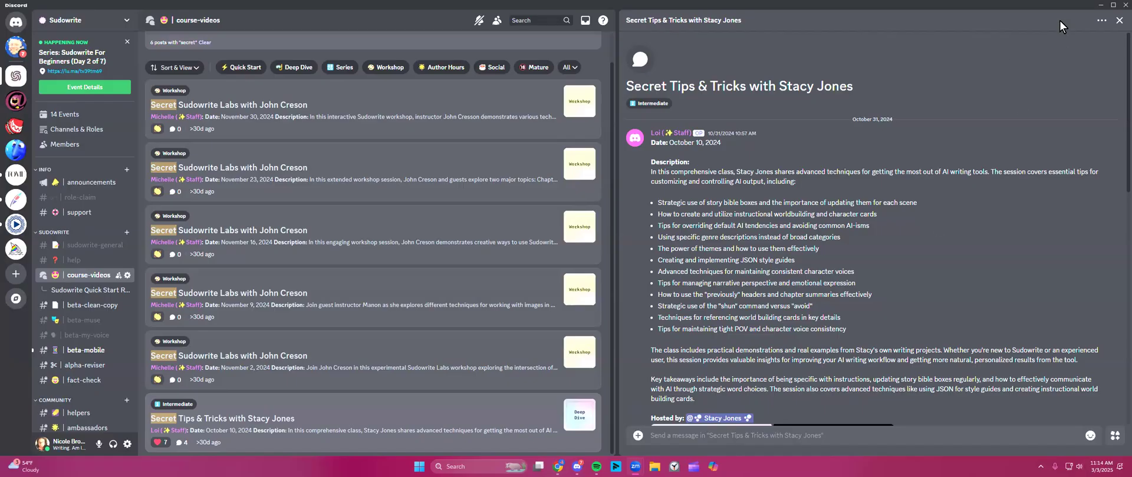
- Look through the rest of the server's channel list and leave Discord for the Sudowrite For Beginners page in Notion
scroll(69, 307, "down", 1)
scroll(69, 307, "down", 9)
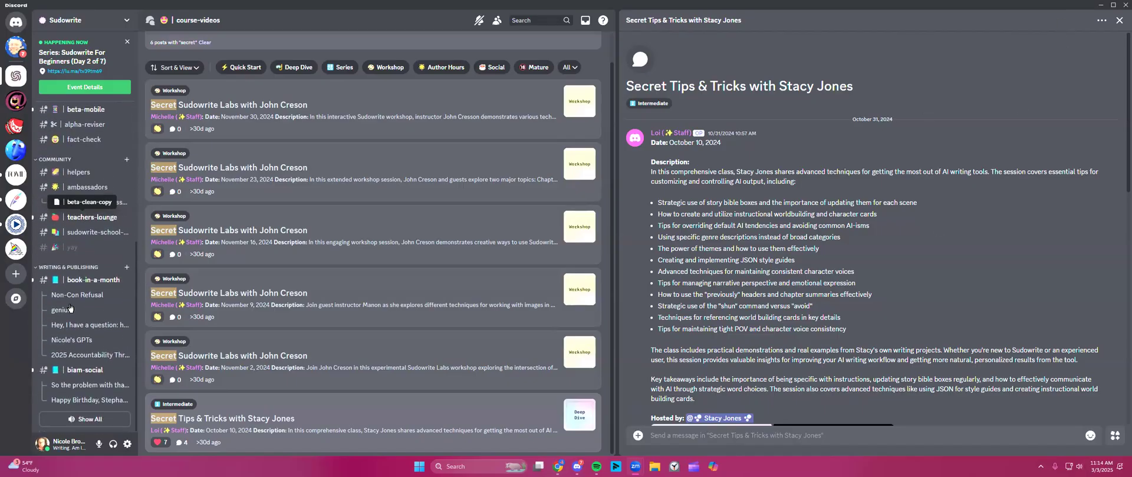
scroll(70, 307, "up", 10)
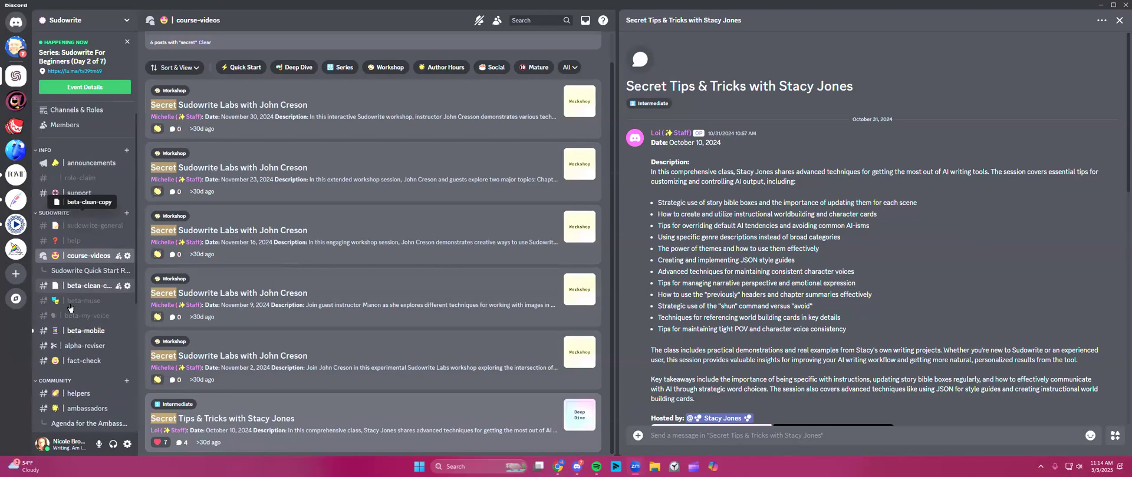
left_click(1101, 5)
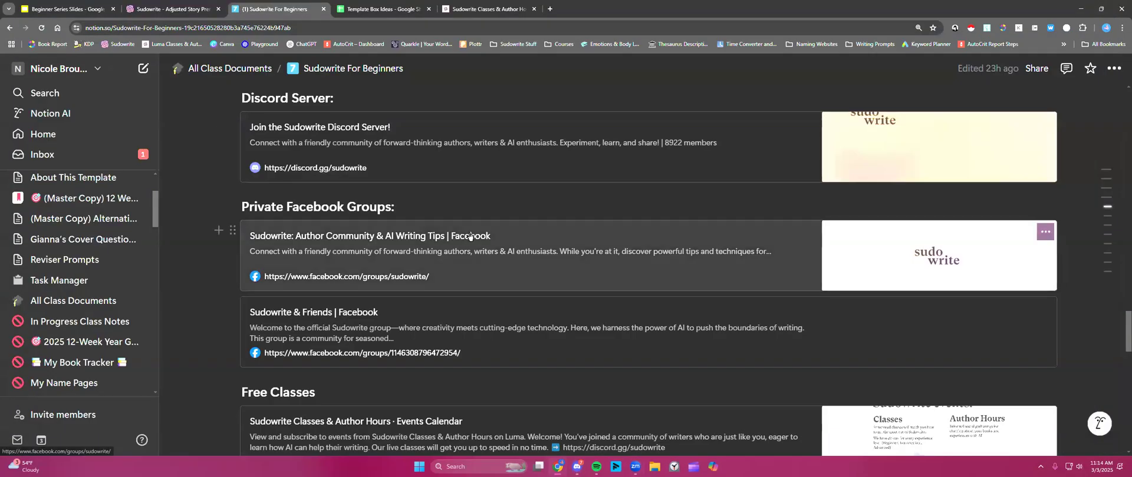
- Review the private Facebook group links and the Free Classes events calendar link on the class page
scroll(298, 231, "down", 1)
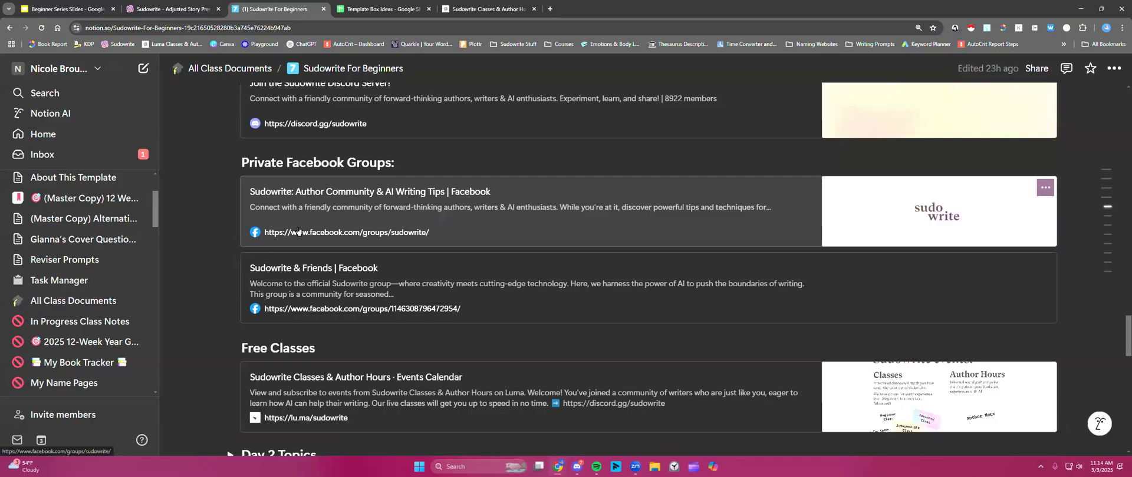
scroll(298, 231, "up", 1)
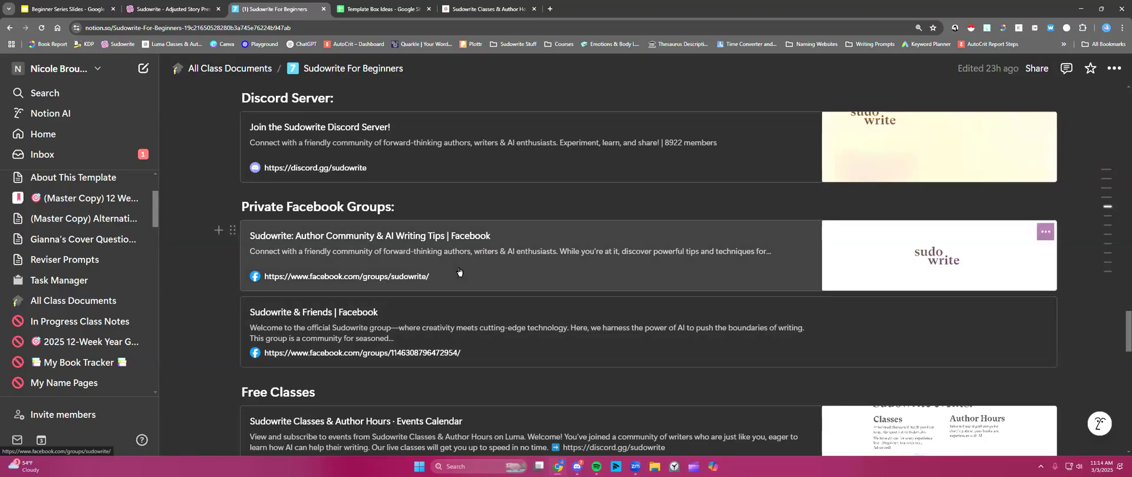
scroll(392, 271, "down", 1)
scroll(391, 271, "down", 1)
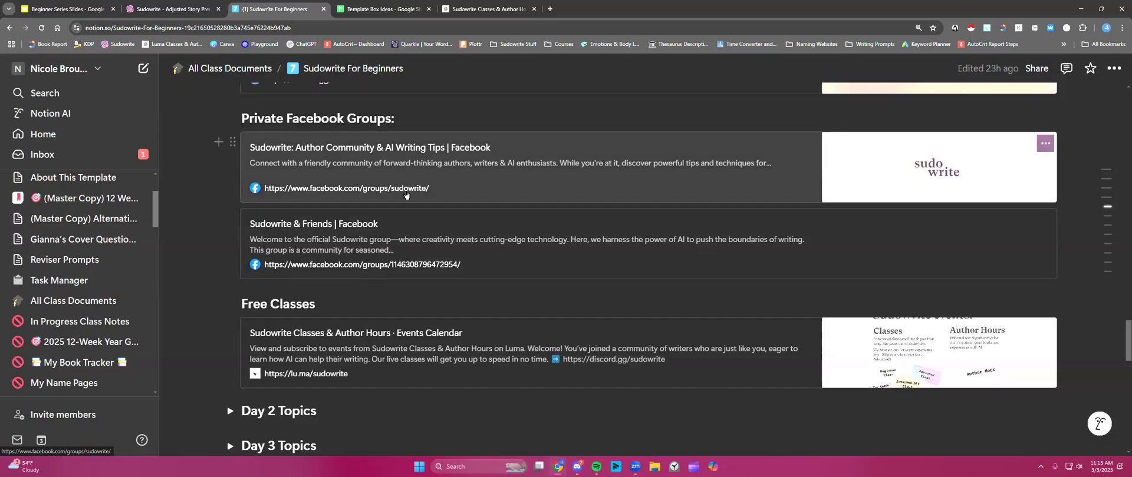
scroll(406, 206, "down", 1)
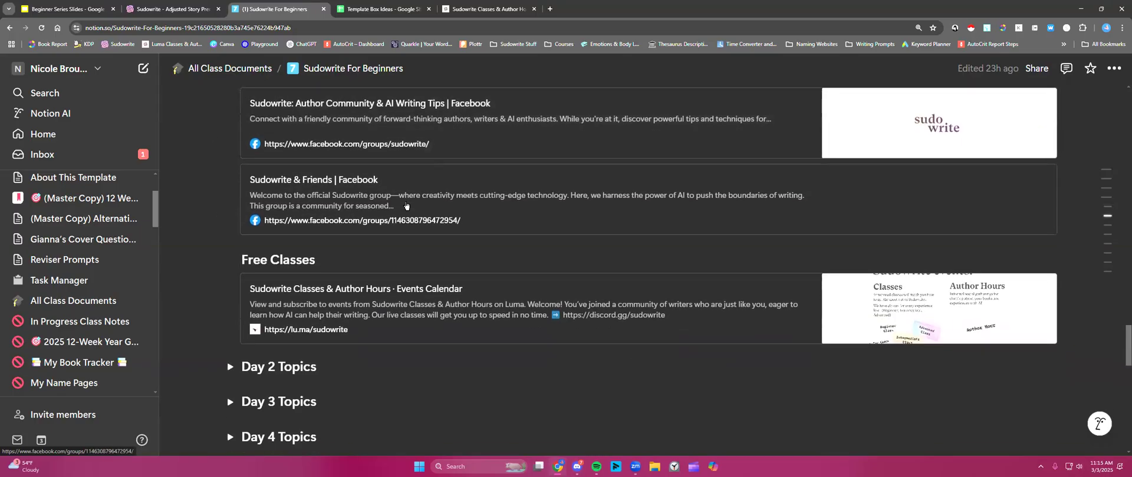
scroll(406, 206, "down", 3)
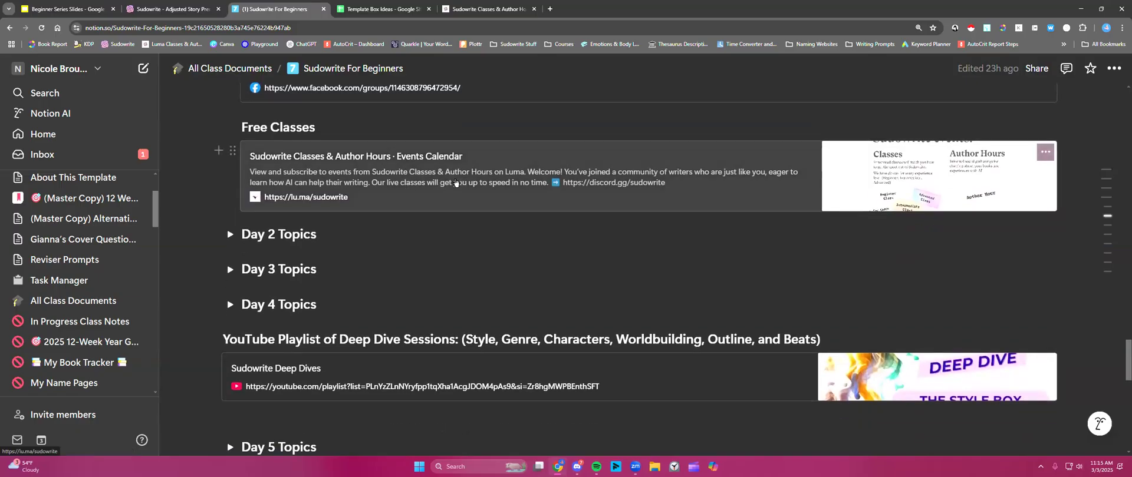
- Return to the Planned Curriculum table and review the Day 1 Getting Started row with its homework
scroll(456, 182, "up", 11)
scroll(456, 181, "up", 10)
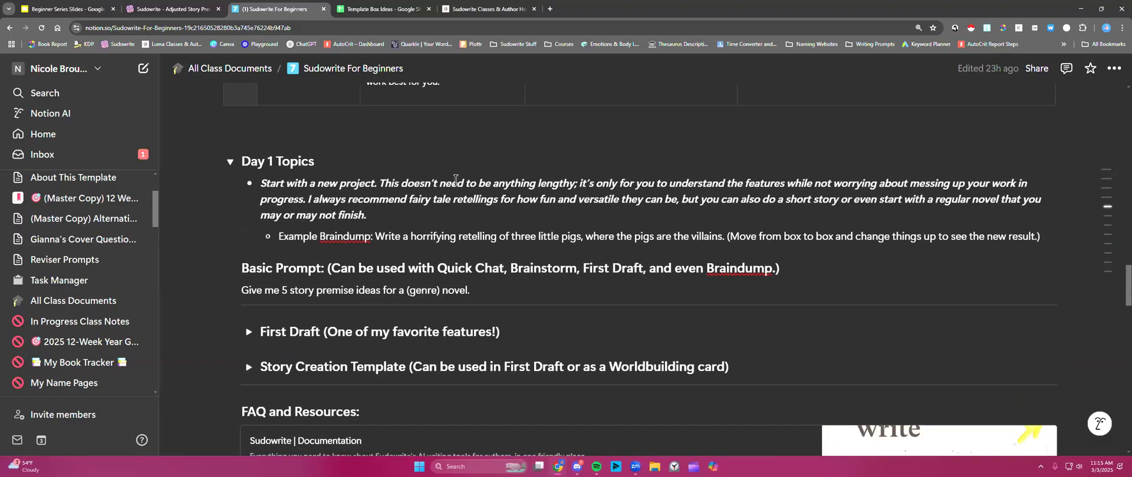
scroll(455, 180, "up", 5)
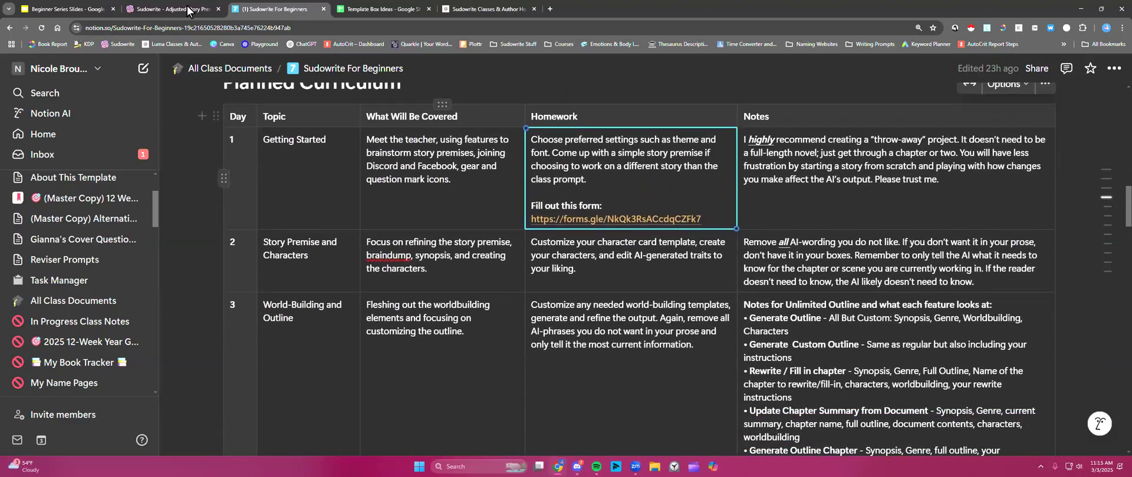
- Close the Beginner Series Slides tab, and go from the open Sudowrite project to the projects page's account settings
left_click(124, 10)
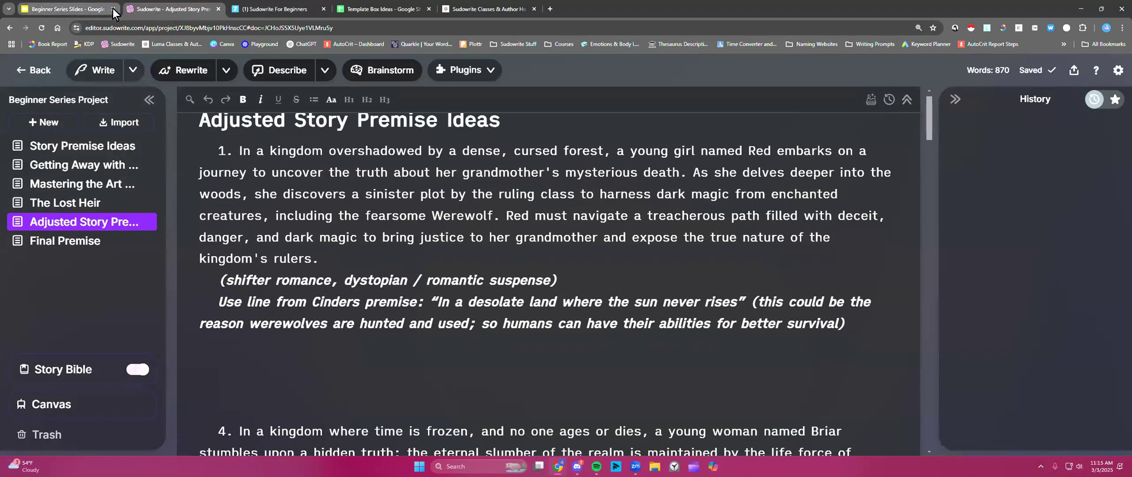
left_click(113, 9)
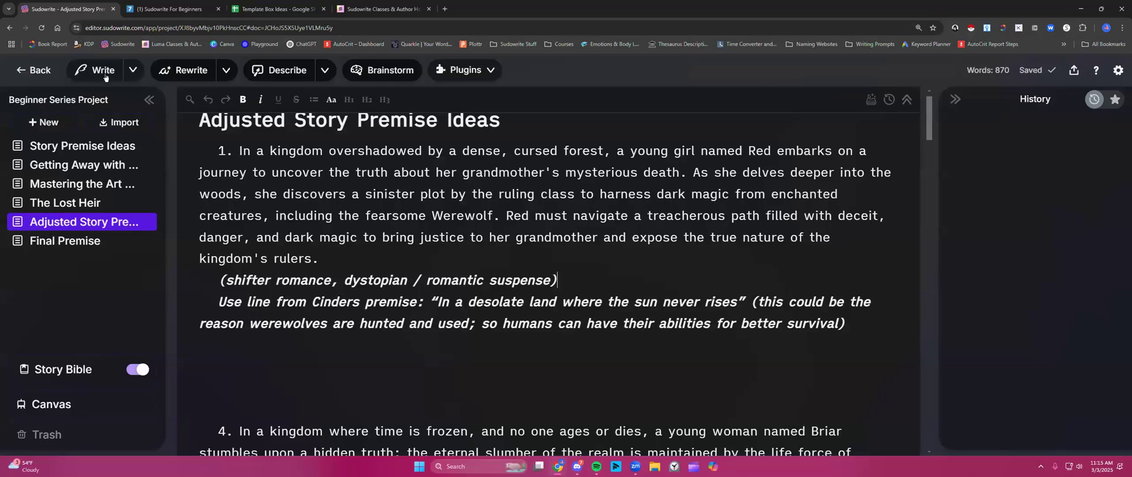
left_click(32, 71)
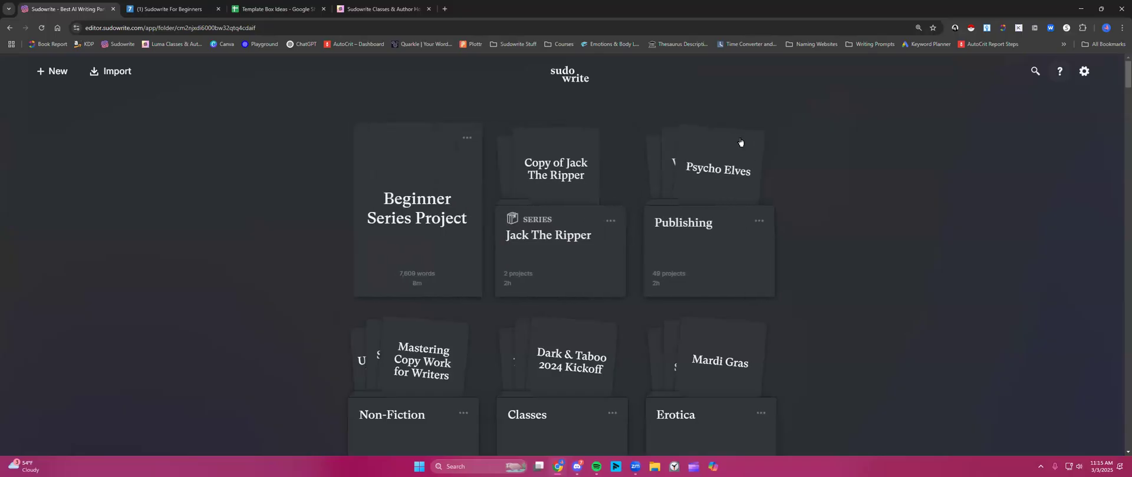
left_click(1084, 75)
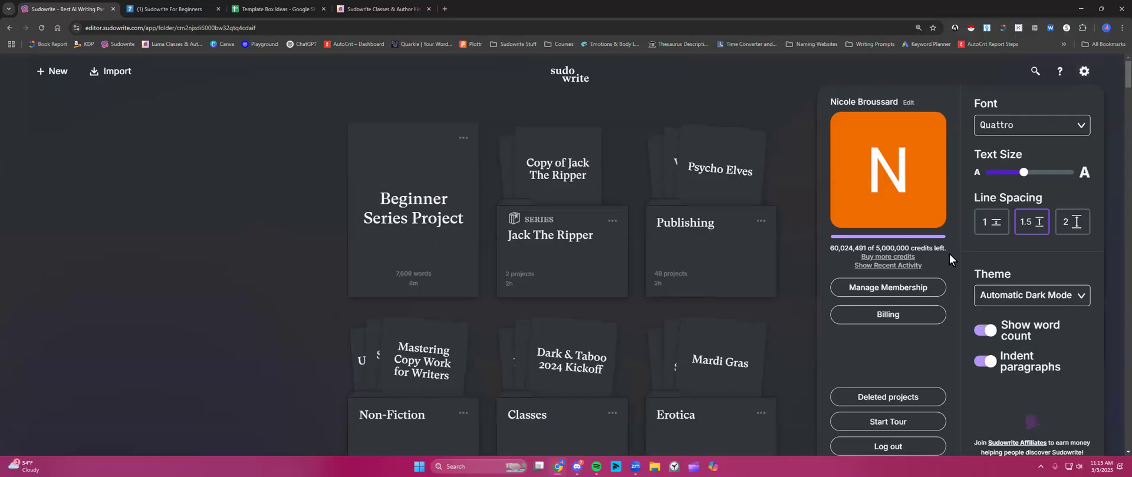
- Check the credit balance's expiry details, view the credit packs for sale, and return to the account settings
mouse_move(945, 256)
mouse_move(887, 261)
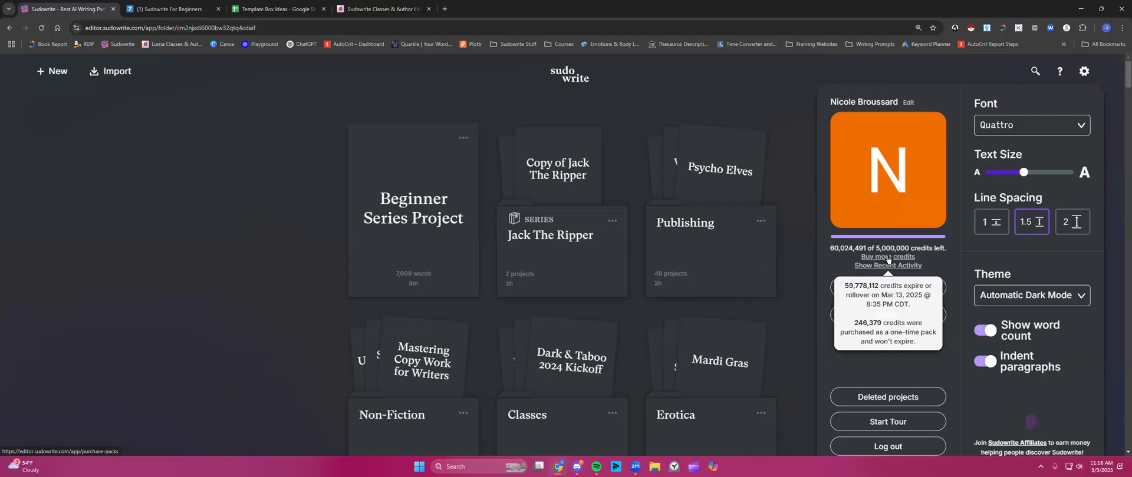
left_click(887, 258)
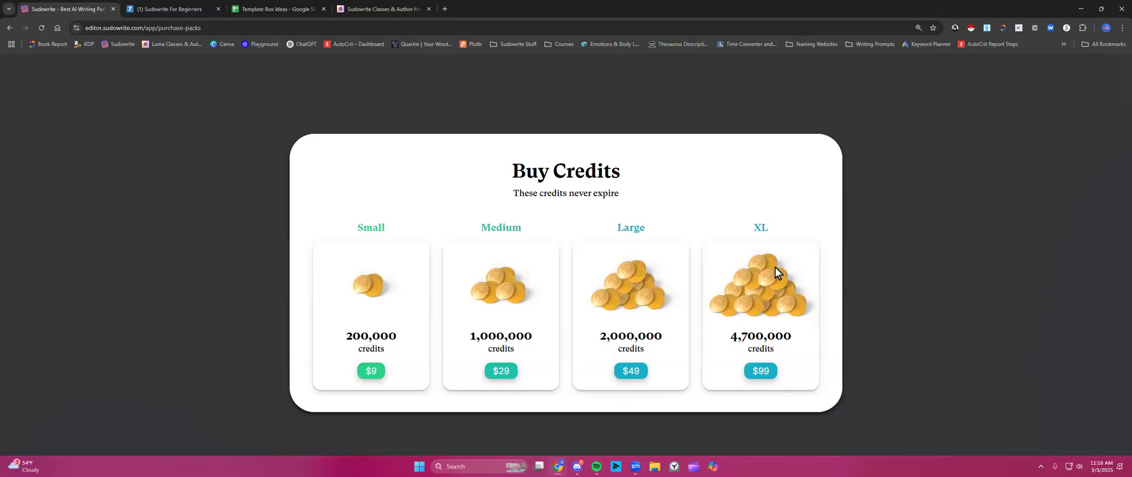
left_click(10, 28)
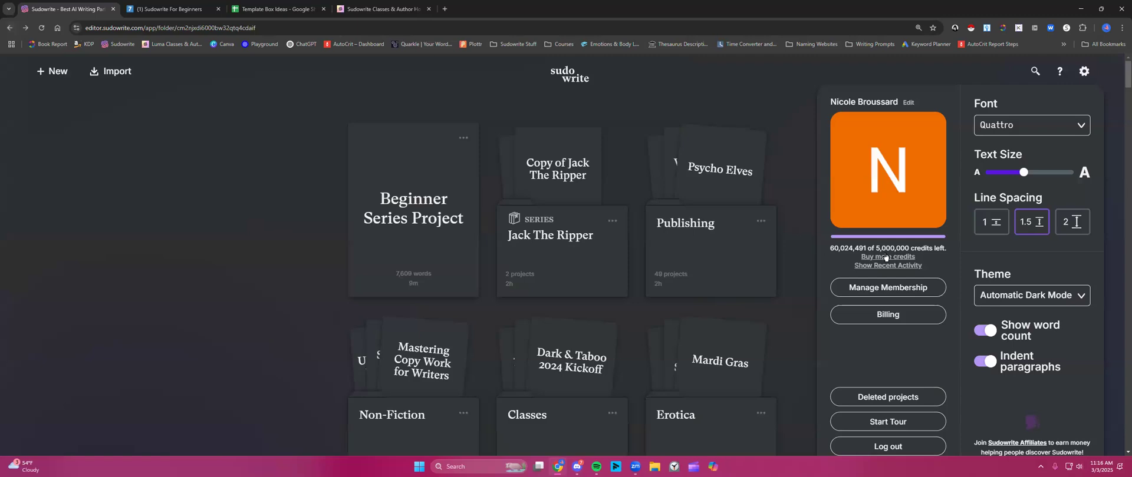
- Show the account's recent activity, review the credits used by each feature, and hide the list again
mouse_move(893, 260)
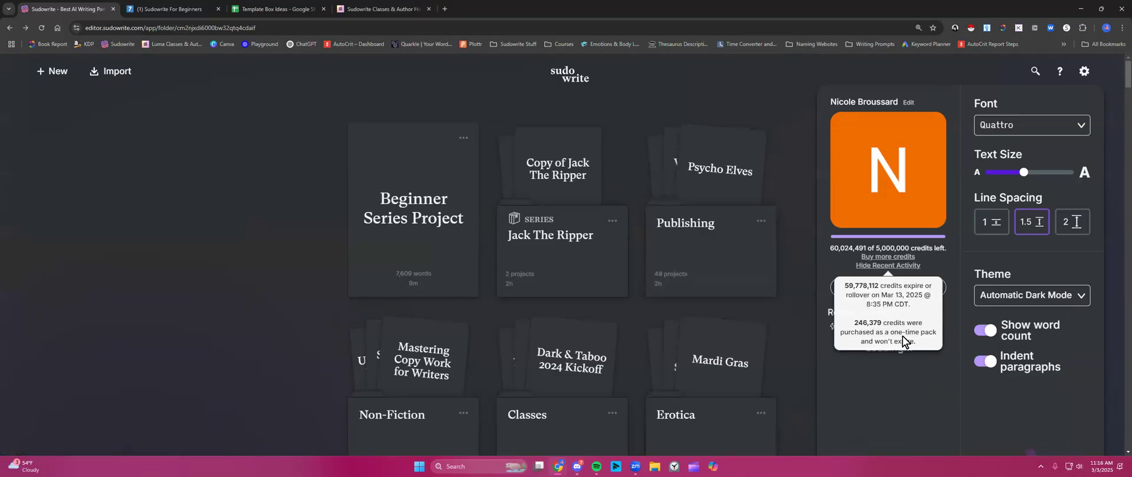
left_click(874, 268)
scroll(943, 318, "down", 2)
scroll(942, 332, "down", 1)
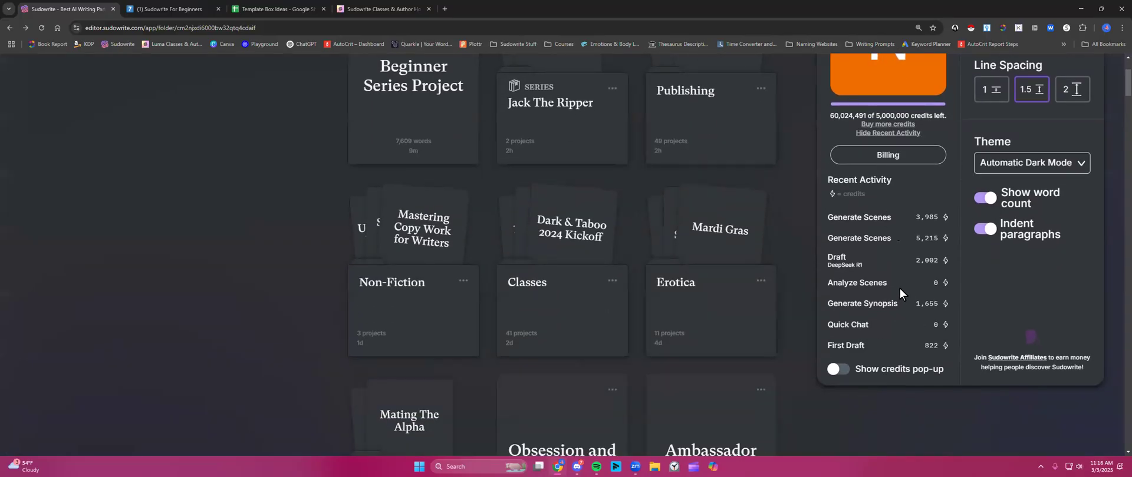
scroll(899, 288, "up", 3)
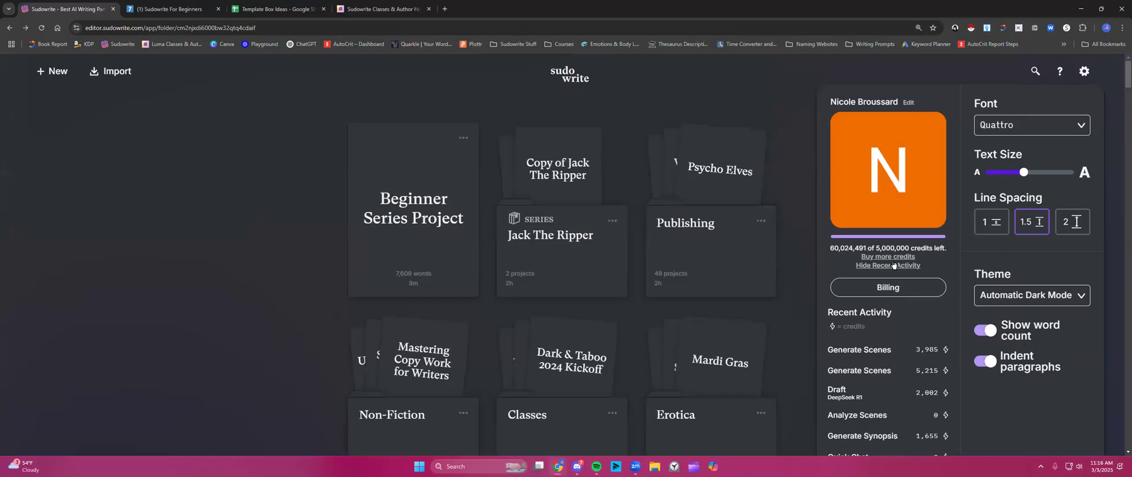
left_click(893, 267)
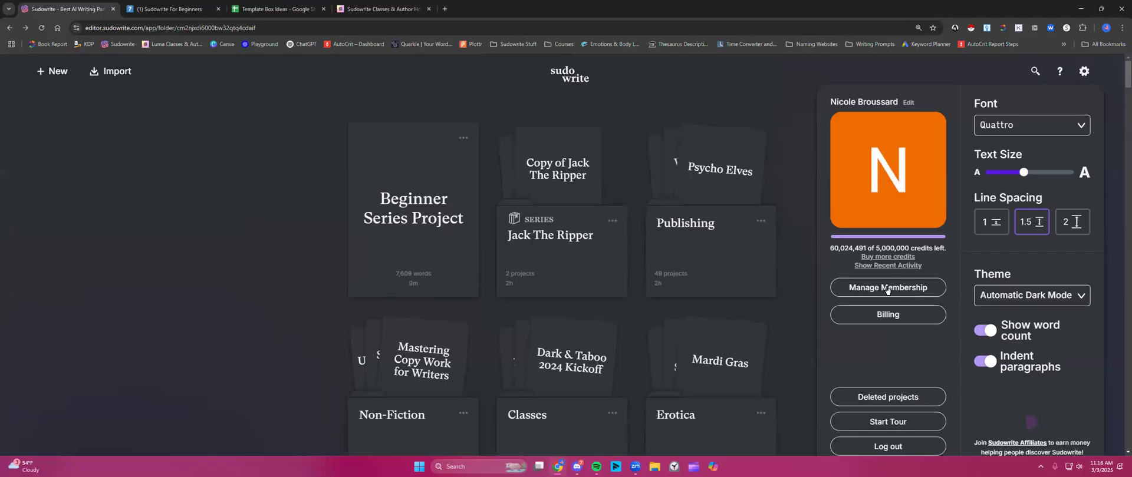
- Review the membership plans with their monthly credits and the plan management options, and return to the projects page
left_click(888, 288)
scroll(562, 260, "down", 2)
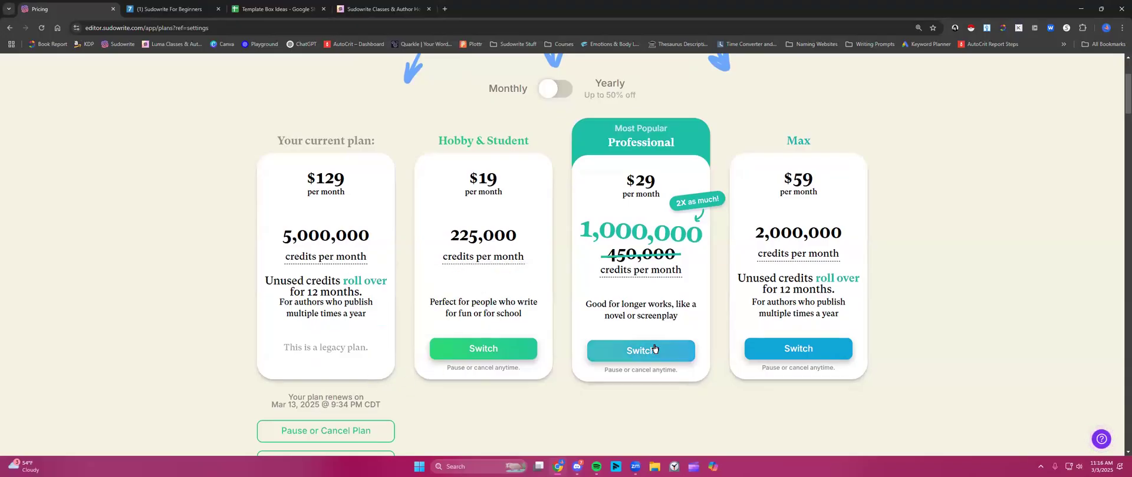
scroll(366, 351, "down", 2)
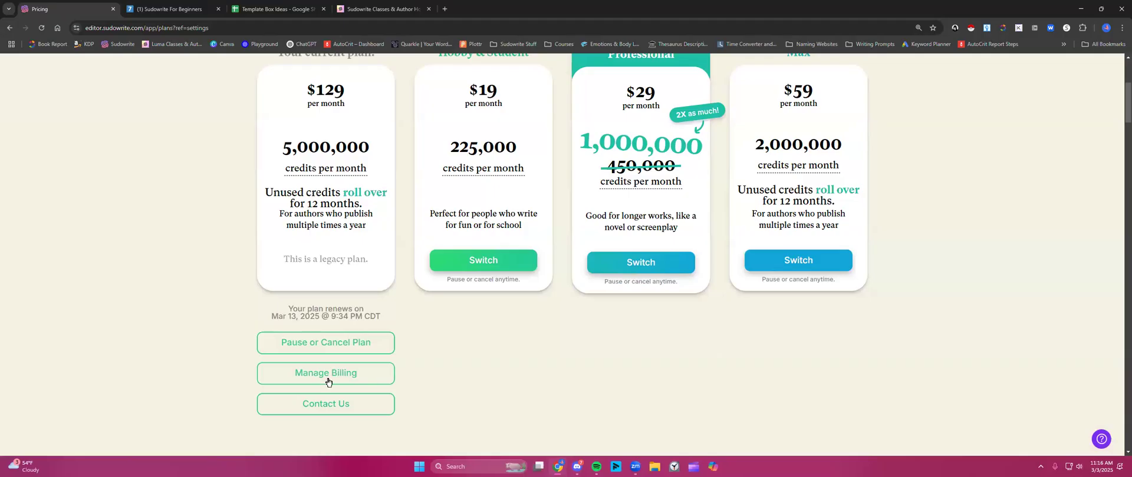
scroll(500, 379, "up", 4)
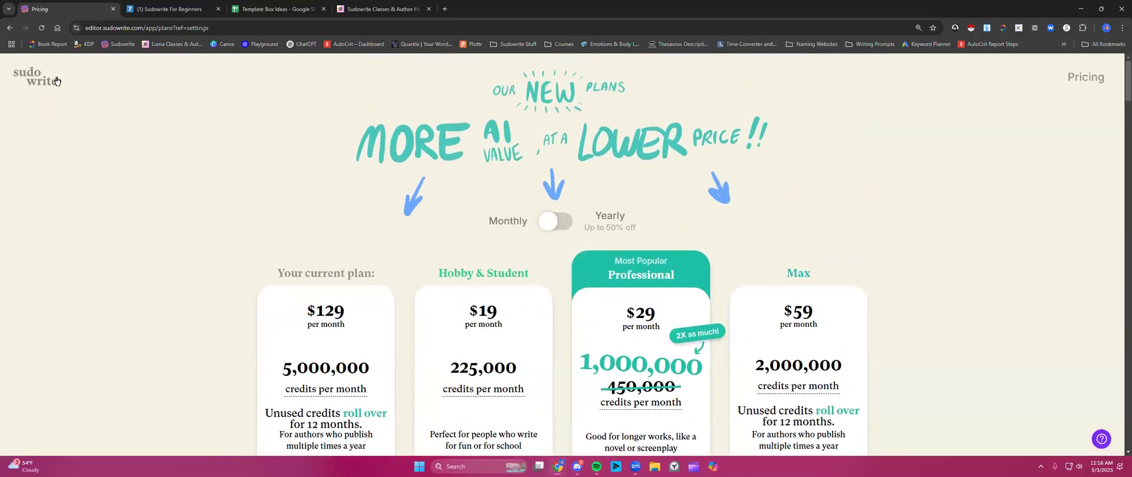
left_click(56, 81)
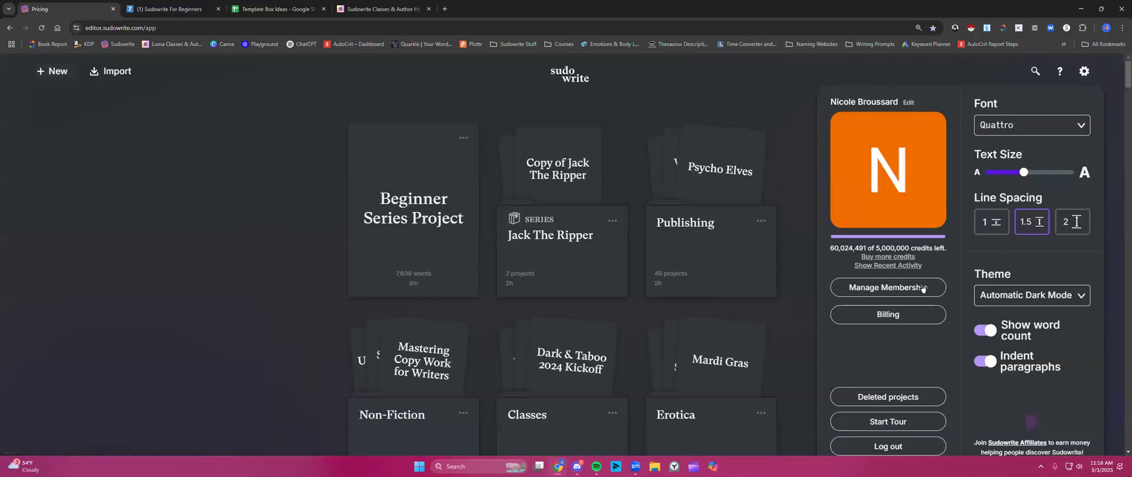
- Delete the Beginner Series Project from the projects page
scroll(915, 283, "down", 2)
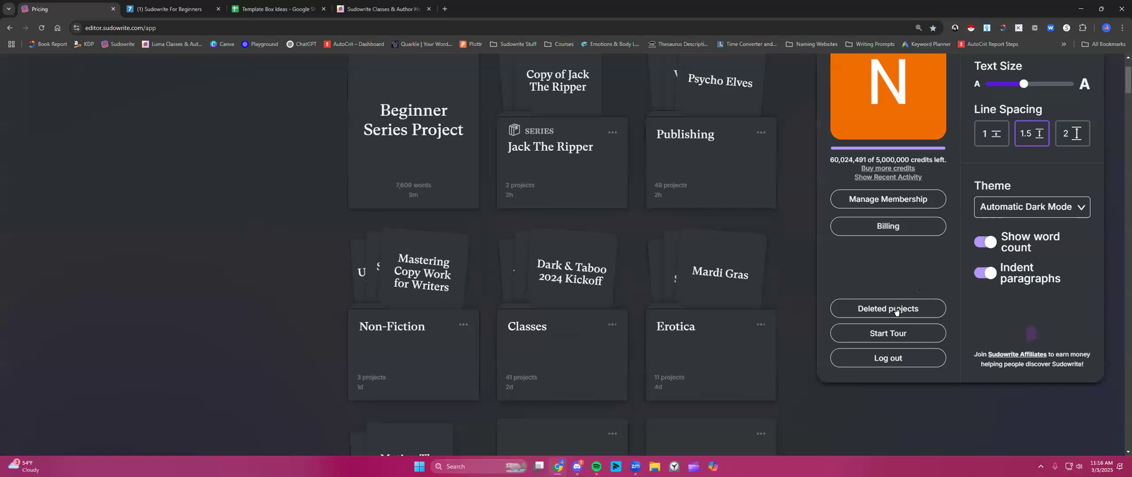
scroll(752, 273, "up", 2)
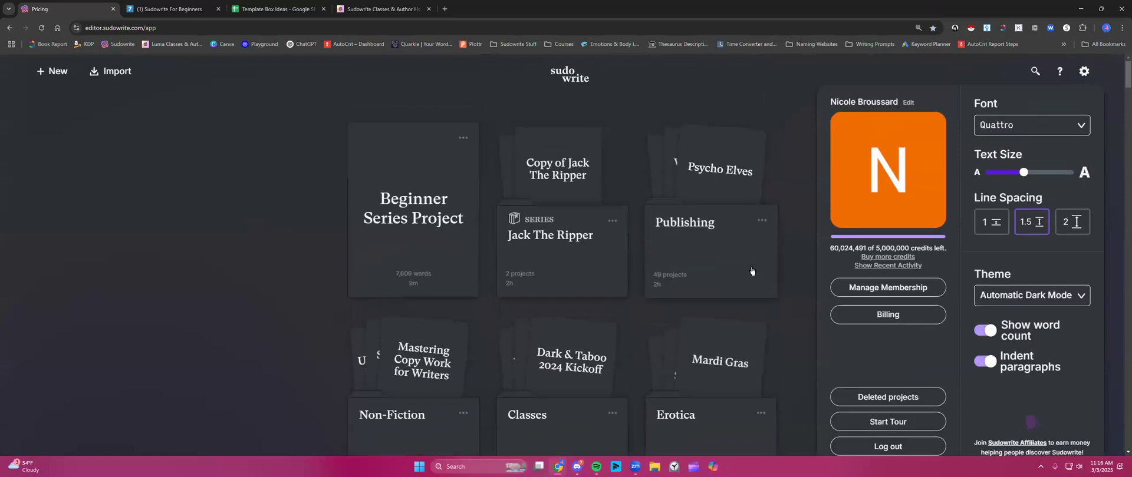
left_click(463, 137)
left_click(463, 138)
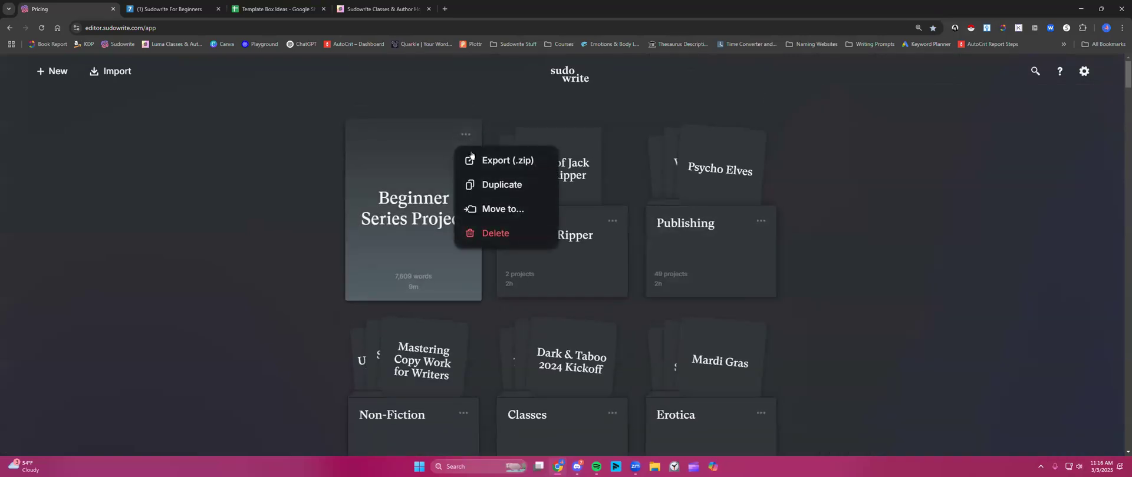
left_click(502, 234)
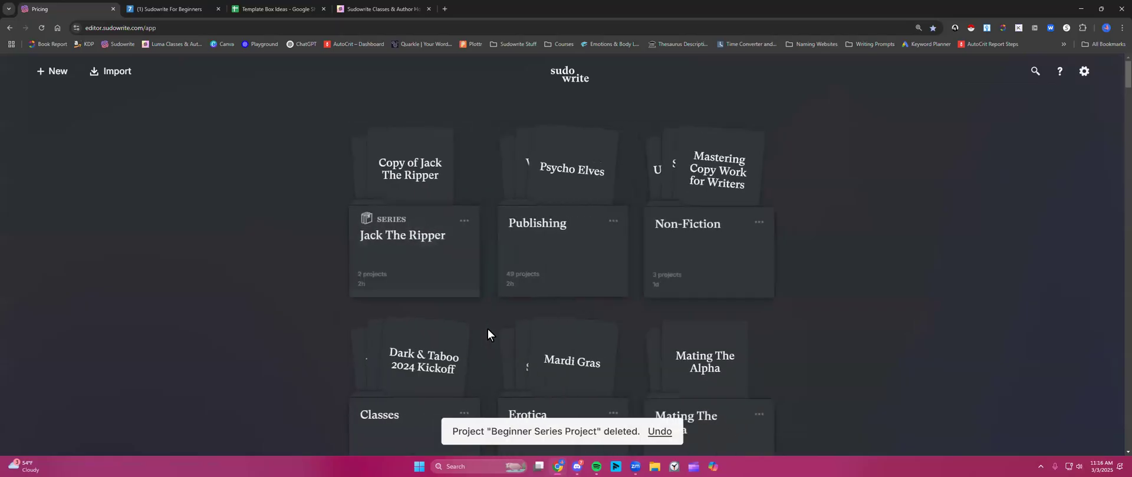
- Restore the Beginner Series Project from the deleted projects listed through the account settings
left_click(1084, 71)
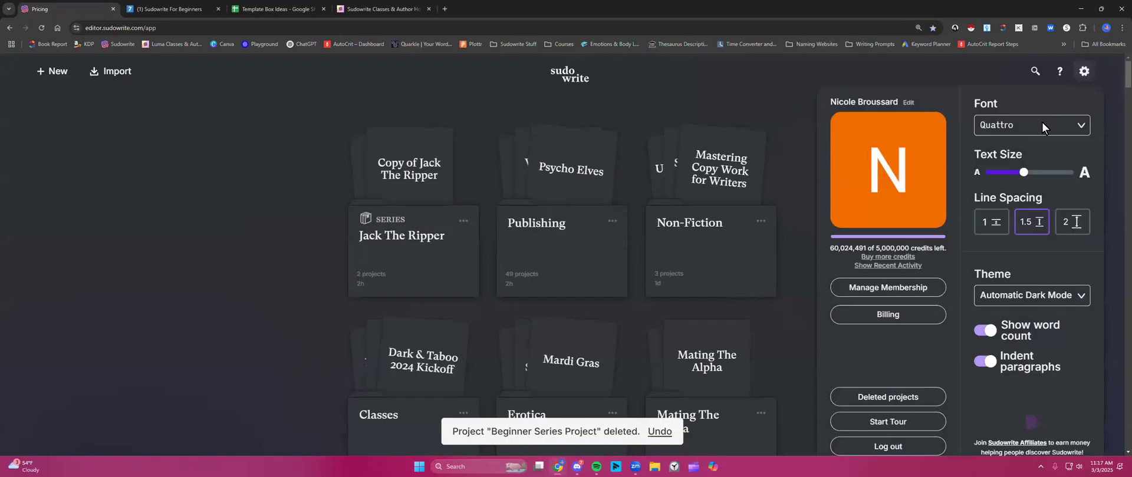
scroll(883, 310, "down", 2)
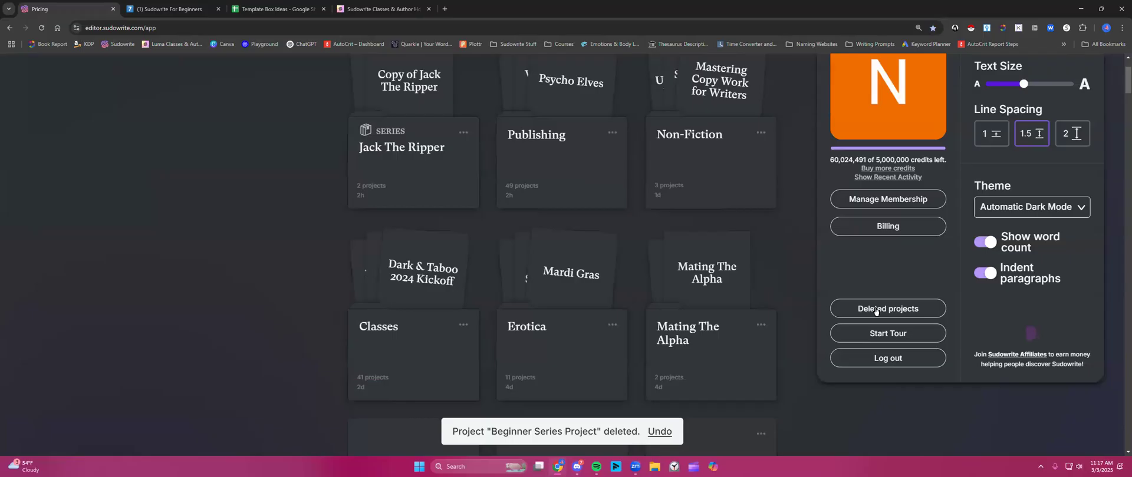
left_click(875, 307)
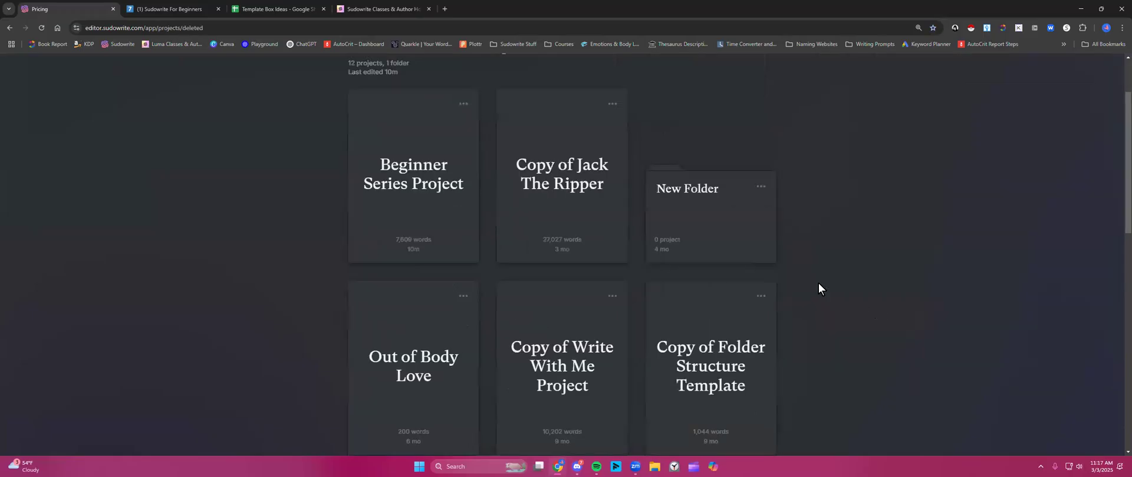
left_click(463, 103)
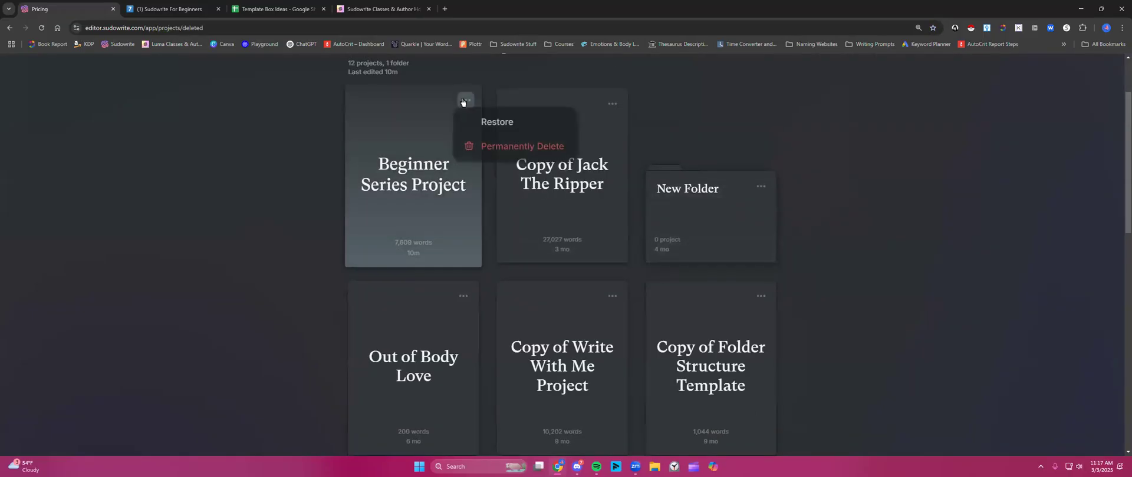
left_click(479, 125)
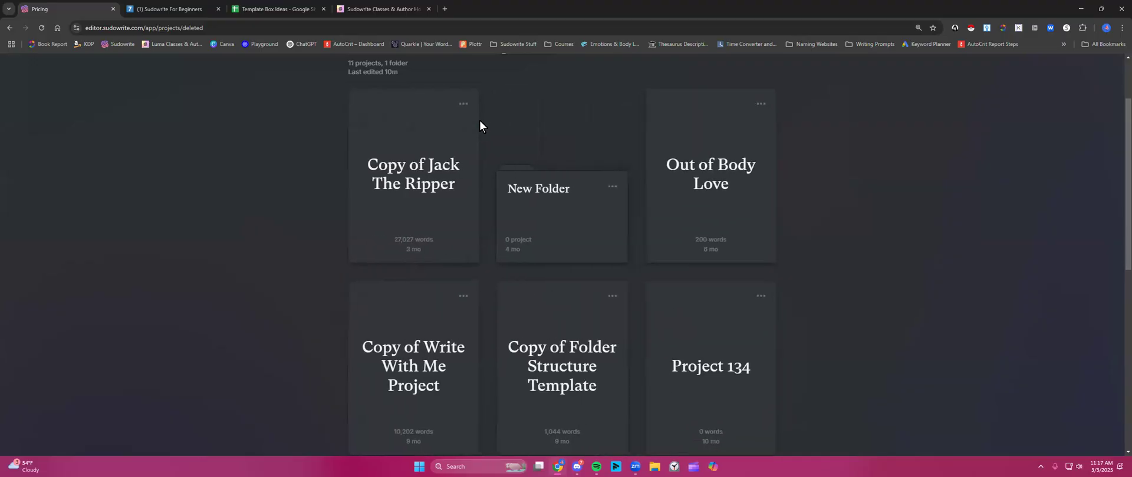
- Show the restore and permanent delete options for the deleted Copy of Jack The Ripper project, and close the deleted projects page
left_click(464, 102)
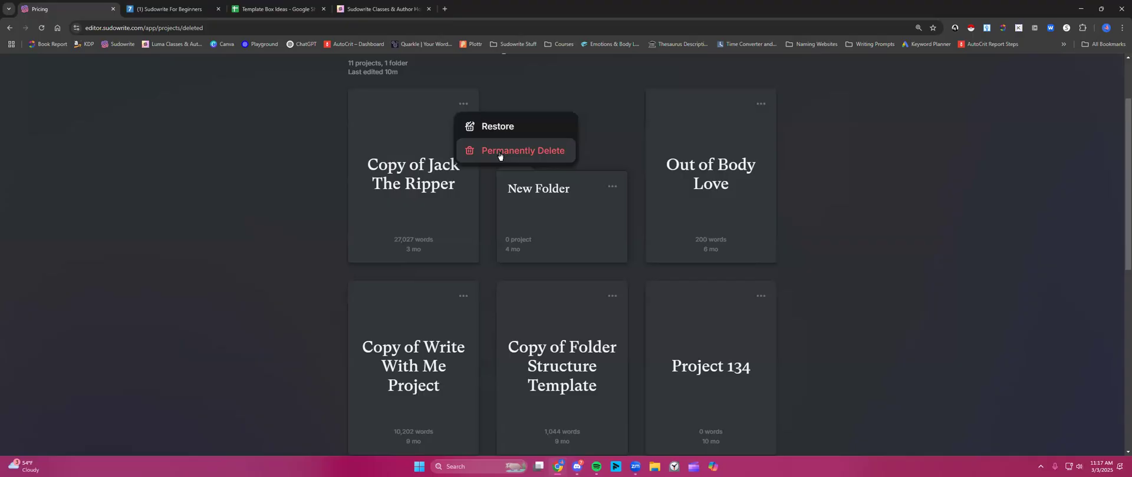
scroll(391, 112, "up", 2)
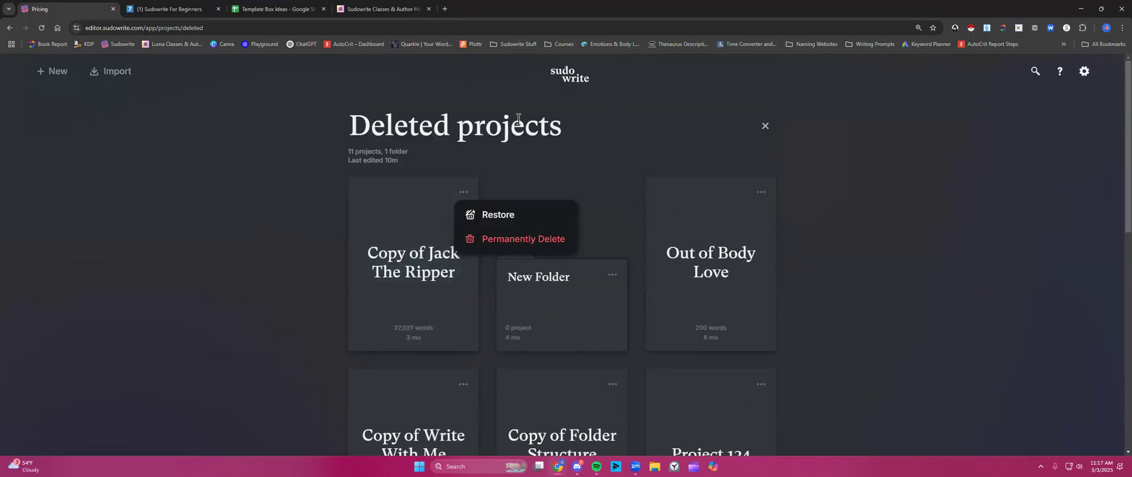
left_click(767, 125)
left_click(767, 125)
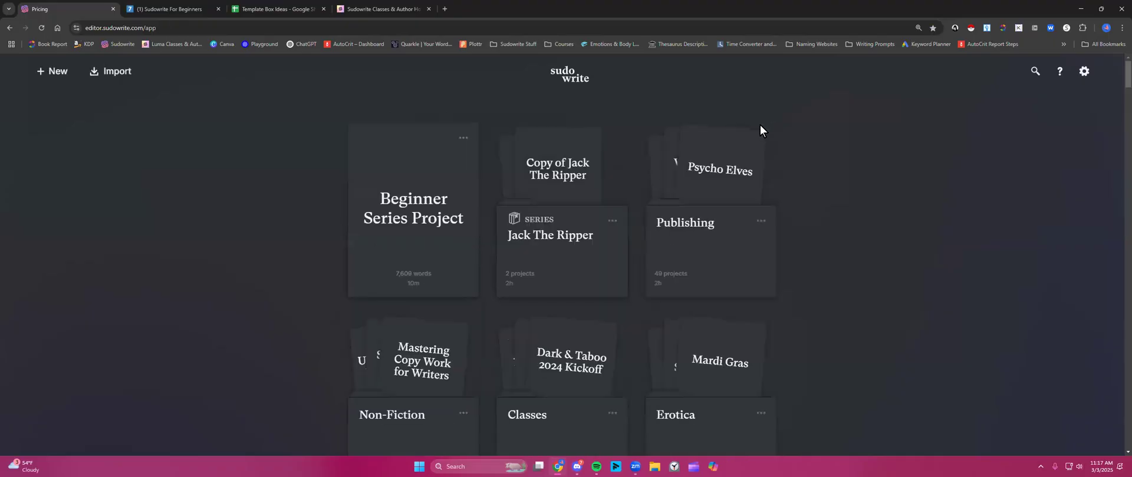
- Start the product tour from the account settings and end it after its opening greeting
left_click(1083, 71)
scroll(925, 307, "down", 2)
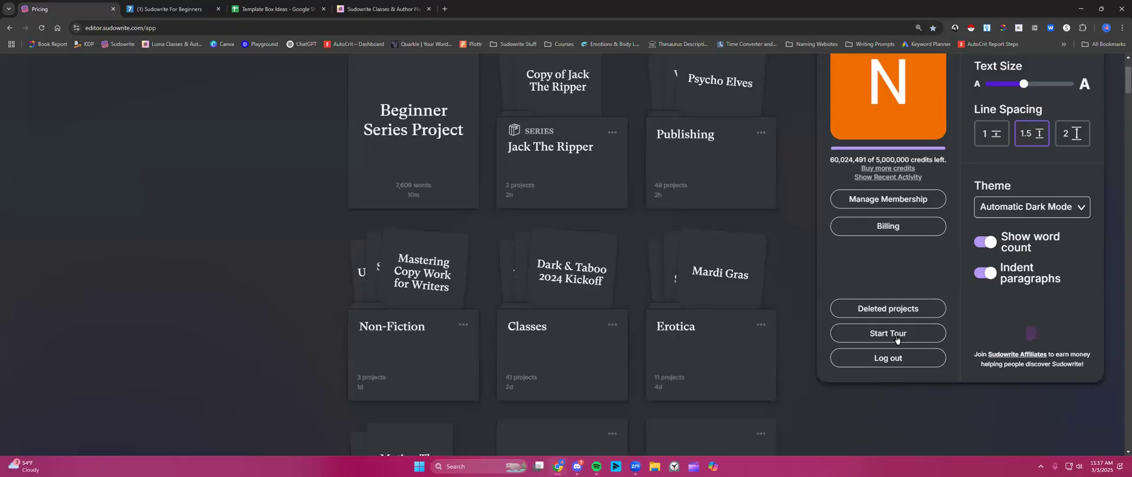
left_click(887, 333)
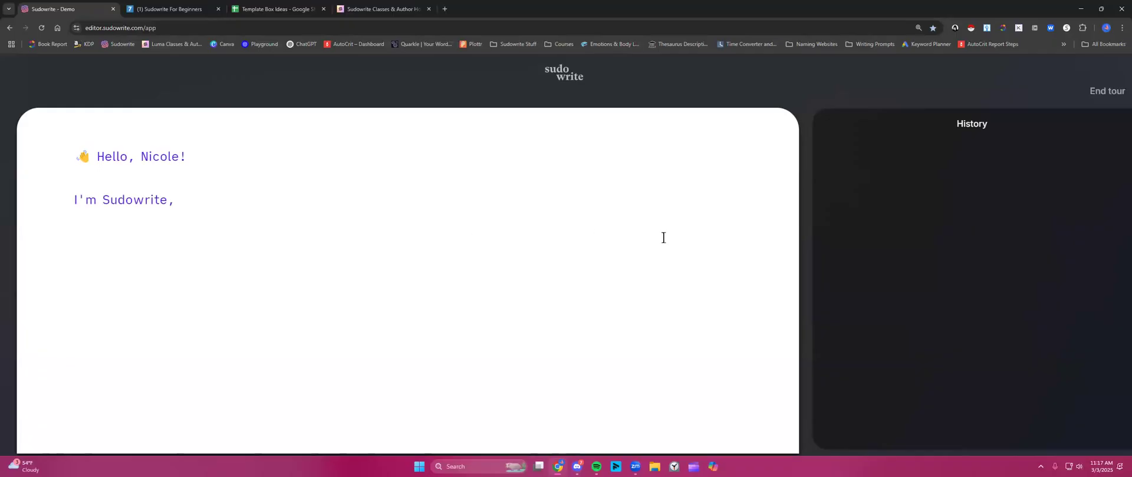
left_click(1107, 93)
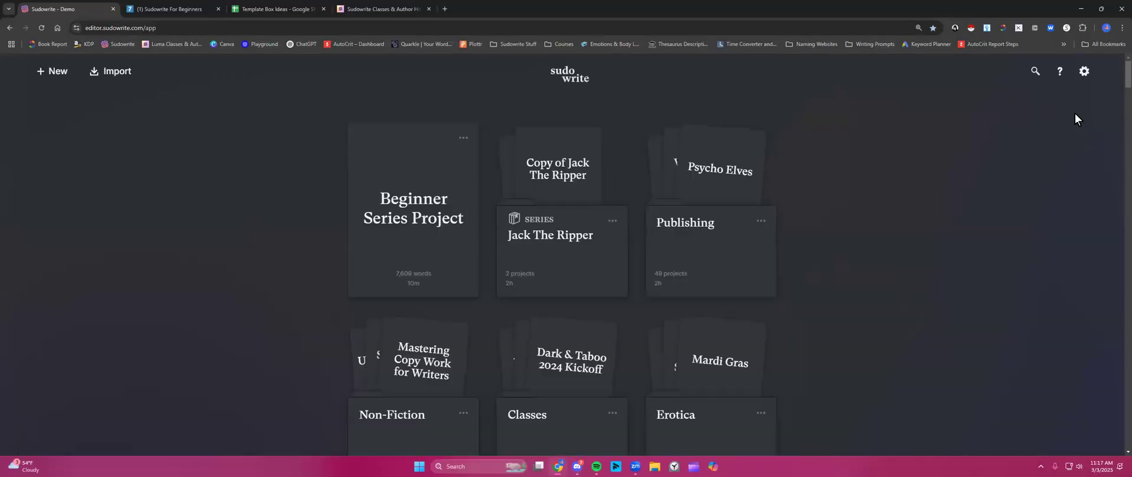
- Return to the account settings and view the available fonts without choosing a different one
left_click(1083, 71)
scroll(965, 238, "down", 1)
scroll(964, 238, "up", 1)
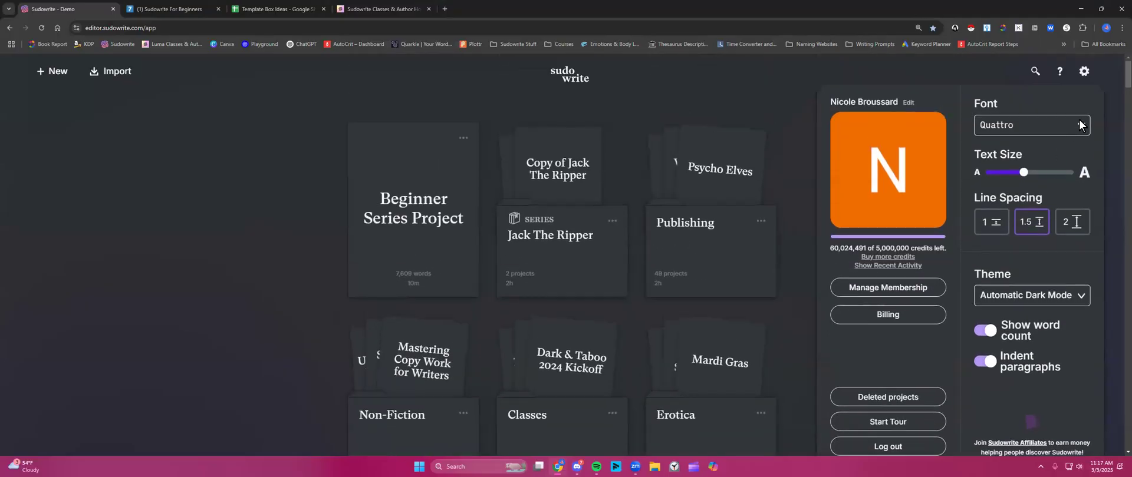
left_click(1083, 124)
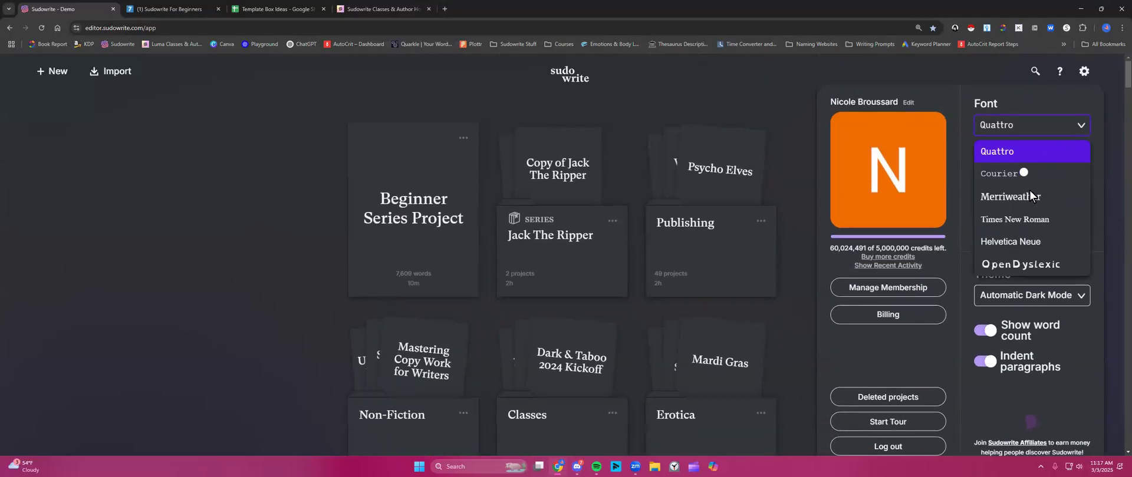
left_click(1083, 125)
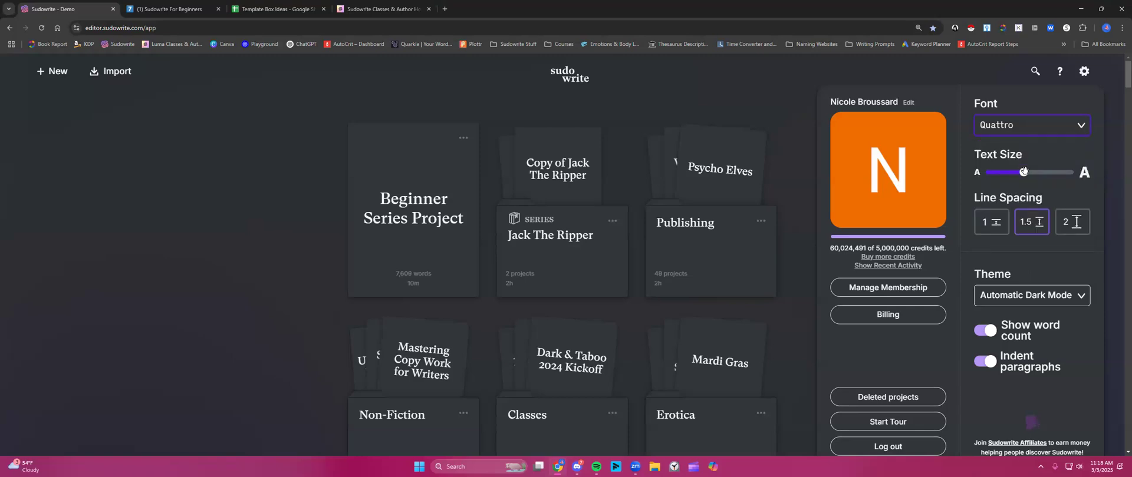
- Switch the theme to Sorbet in the account settings
scroll(1048, 225, "down", 1)
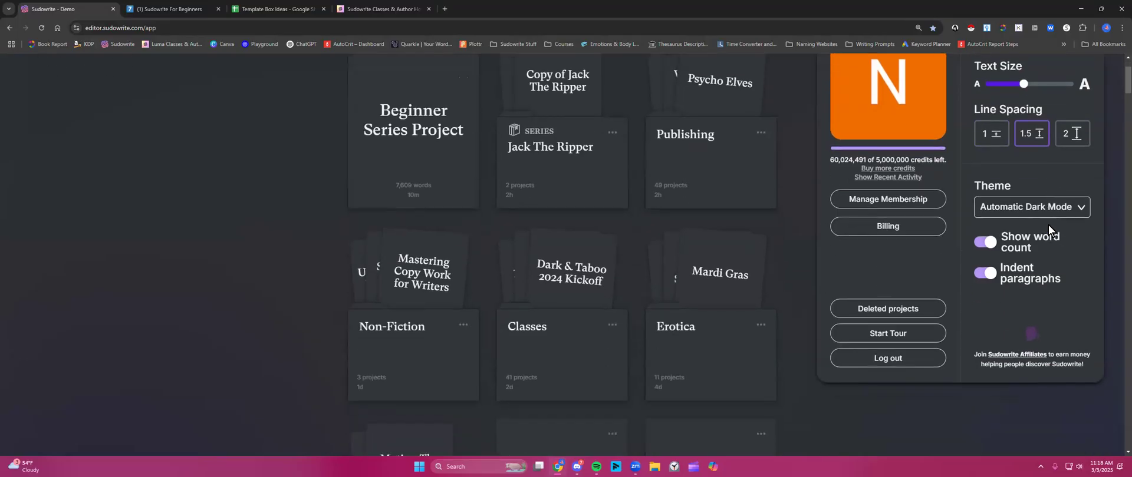
left_click(1081, 210)
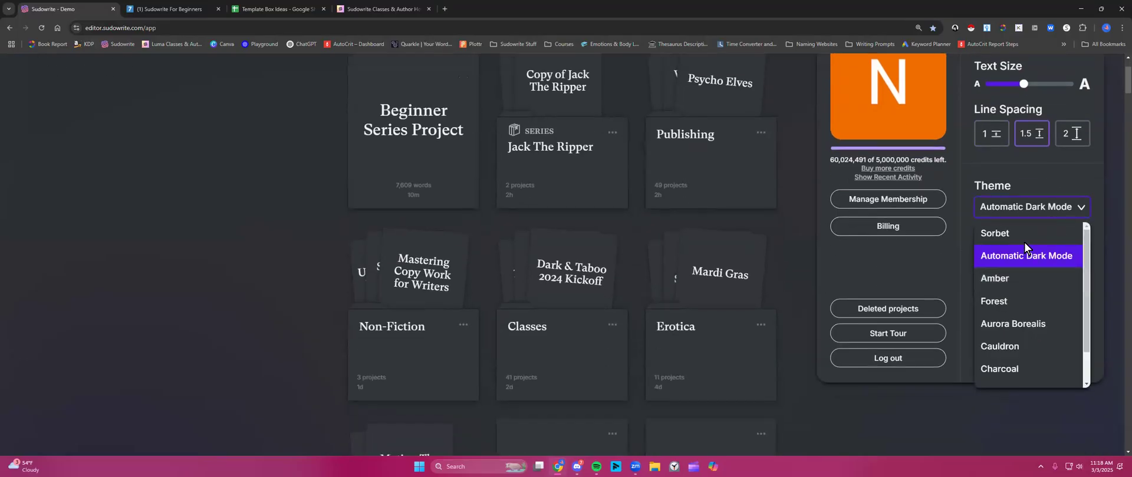
left_click(1006, 234)
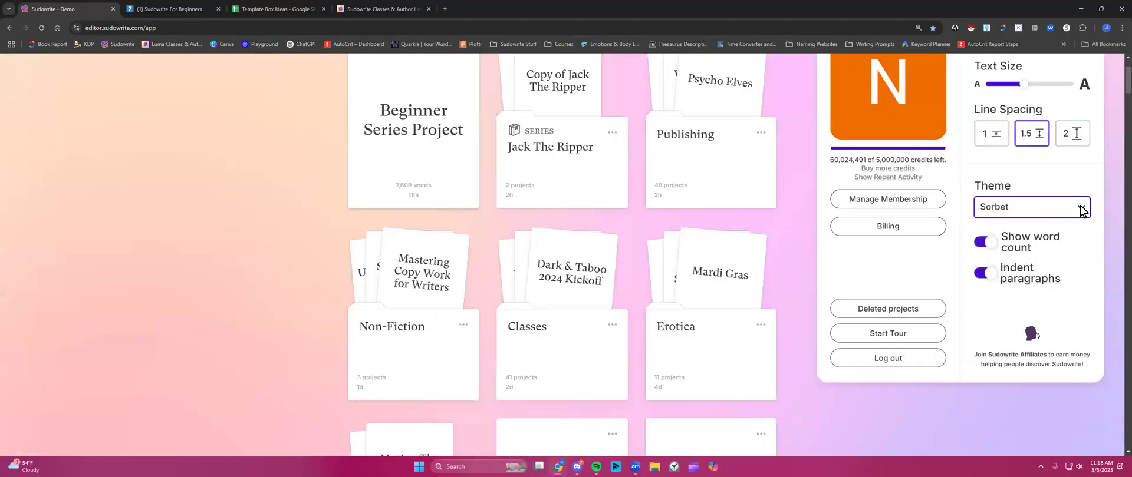
- Look through the remaining themes and set the theme back to Automatic Dark Mode
left_click(1082, 207)
left_click_drag(1084, 243, 1087, 285)
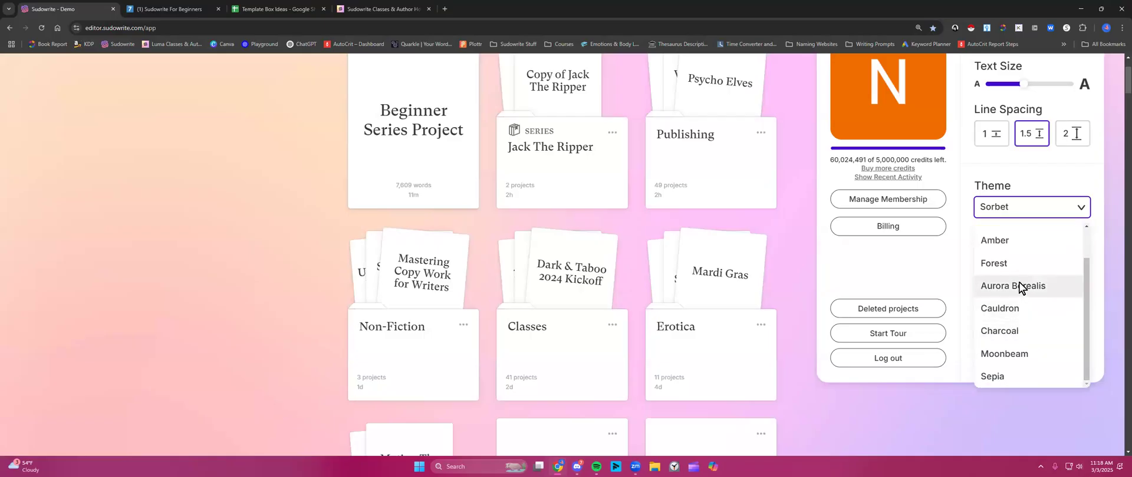
scroll(1019, 287, "up", 2)
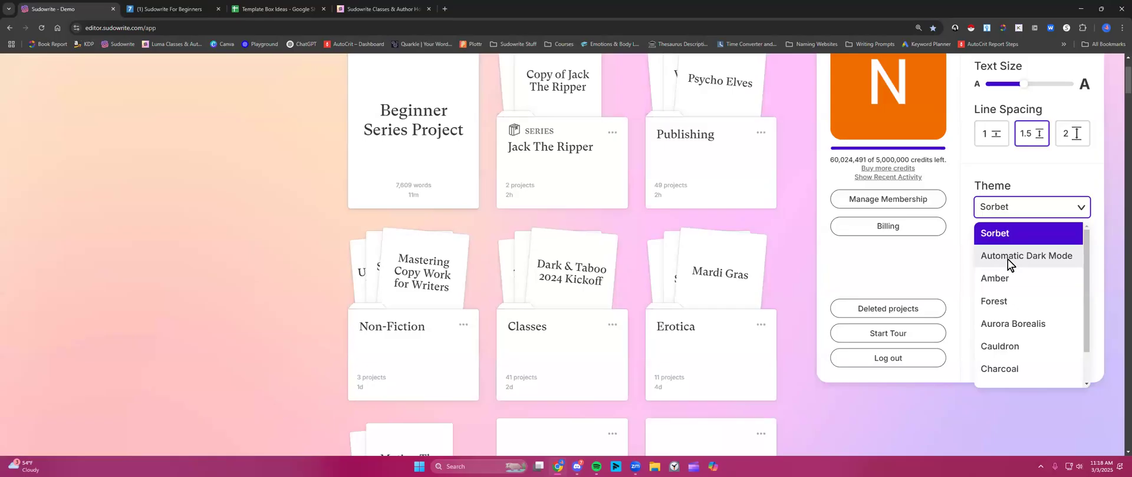
left_click(1008, 259)
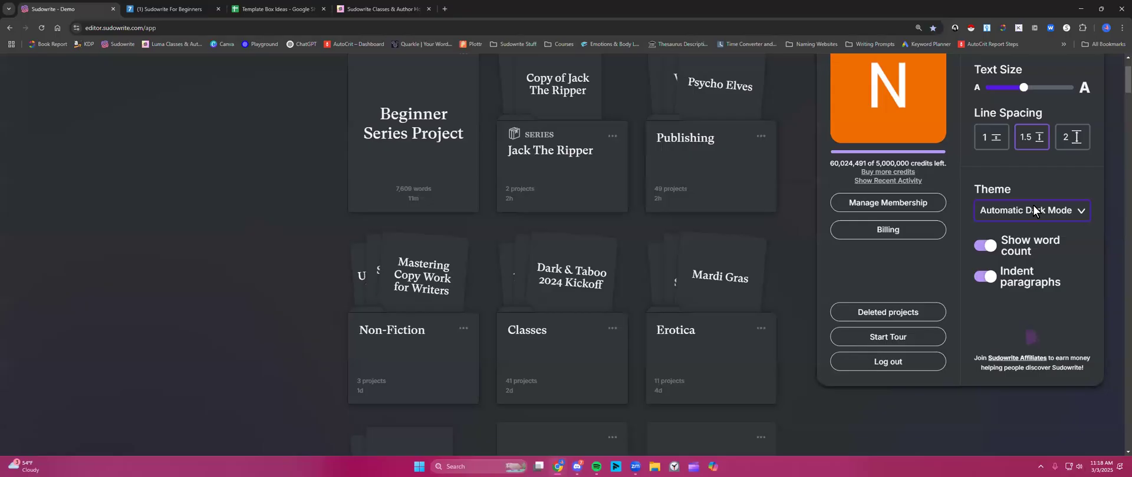
- Go over the display options, reselect Quattro as the font, and close the account settings
scroll(1034, 206, "up", 1)
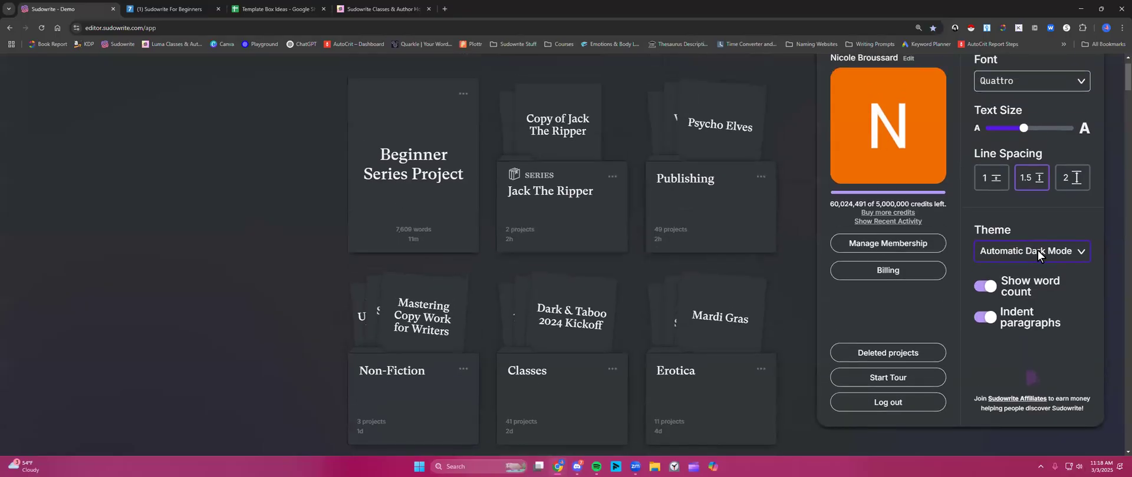
scroll(1028, 277, "up", 1)
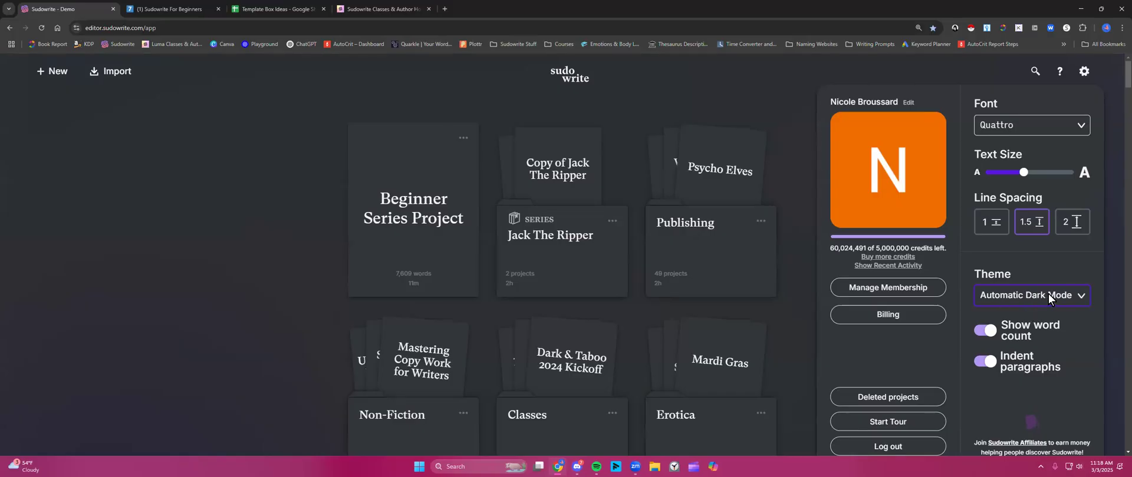
scroll(996, 274, "down", 2)
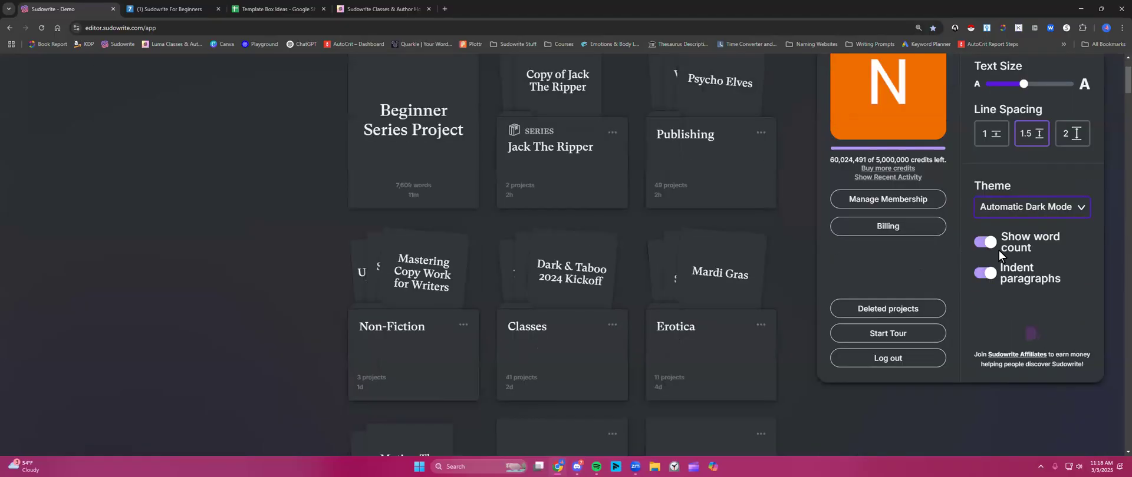
scroll(996, 263, "up", 2)
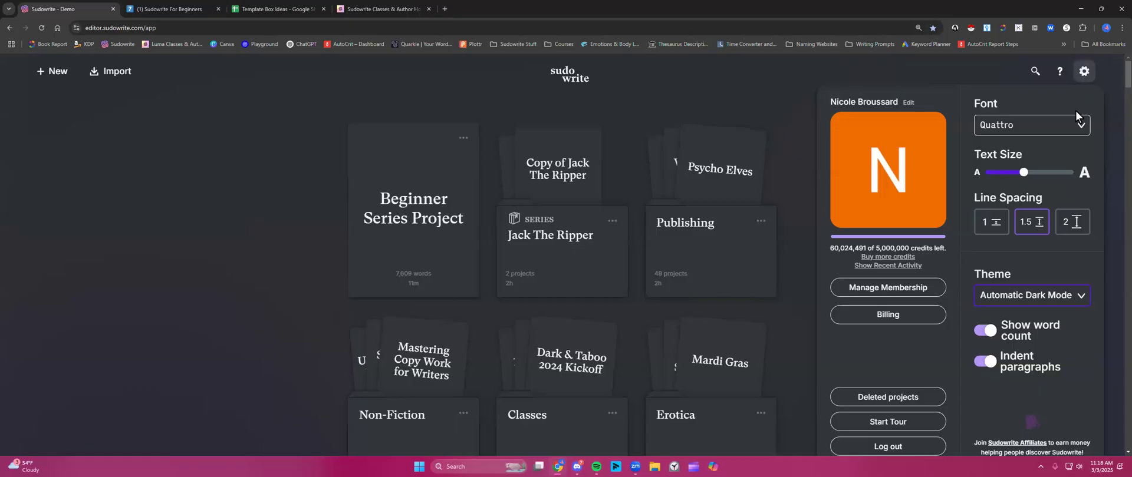
left_click(1080, 125)
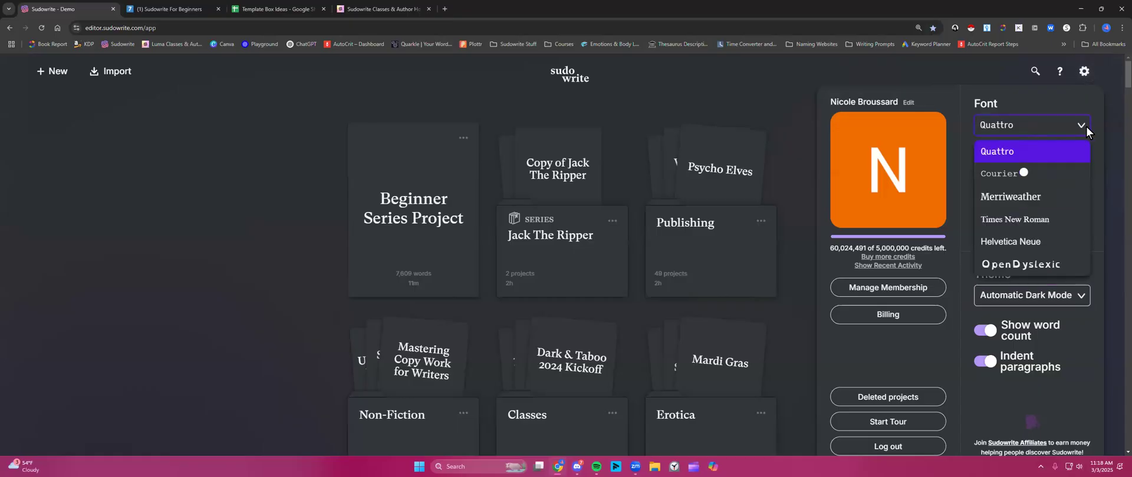
left_click(1048, 152)
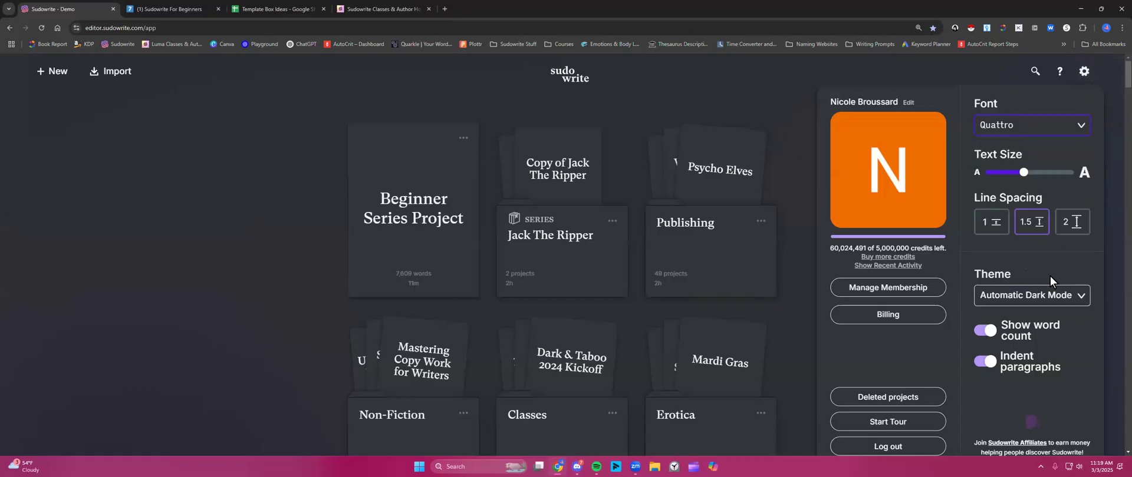
left_click(1083, 71)
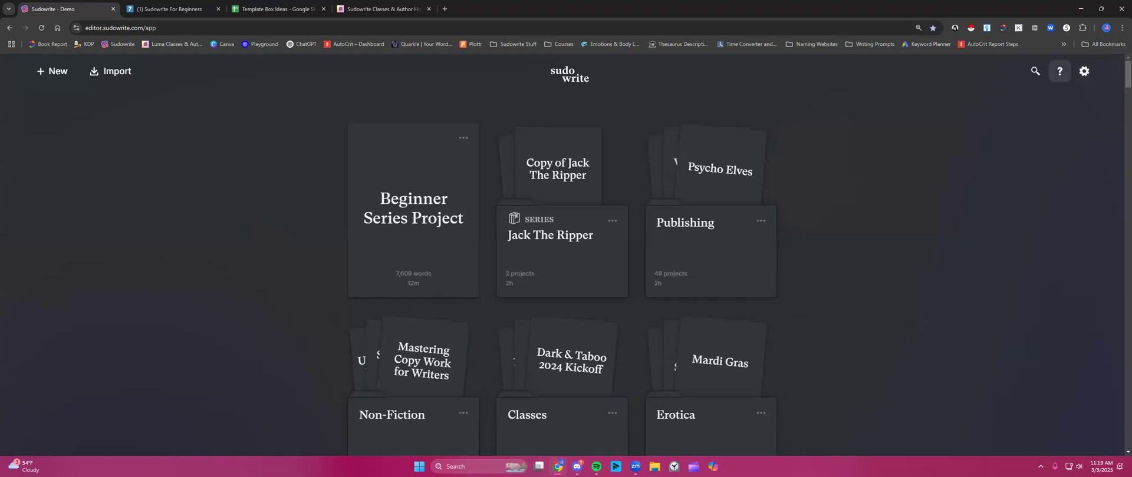
- Open the live classes calendar from the help resources and look through the upcoming events to March 6
left_click(1061, 72)
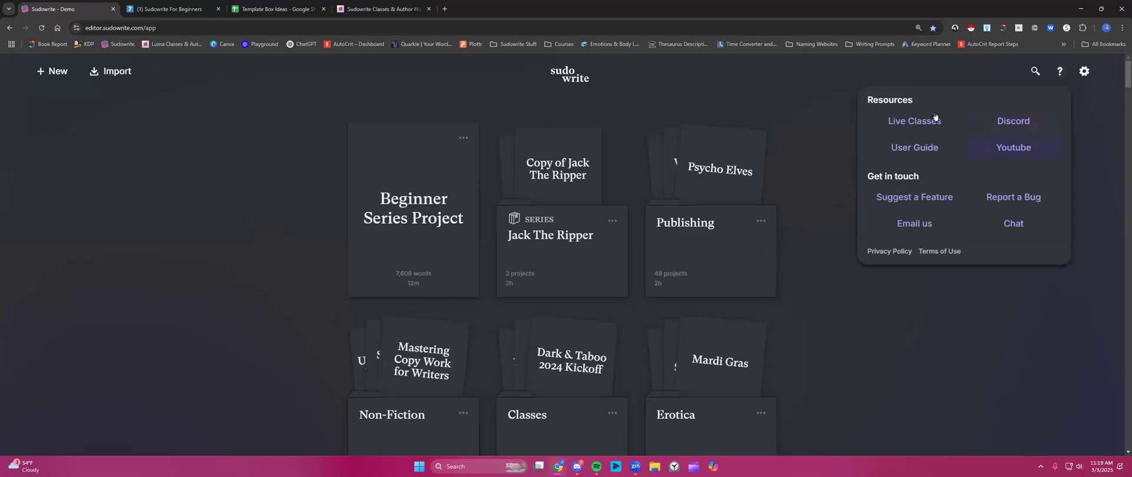
left_click(911, 122)
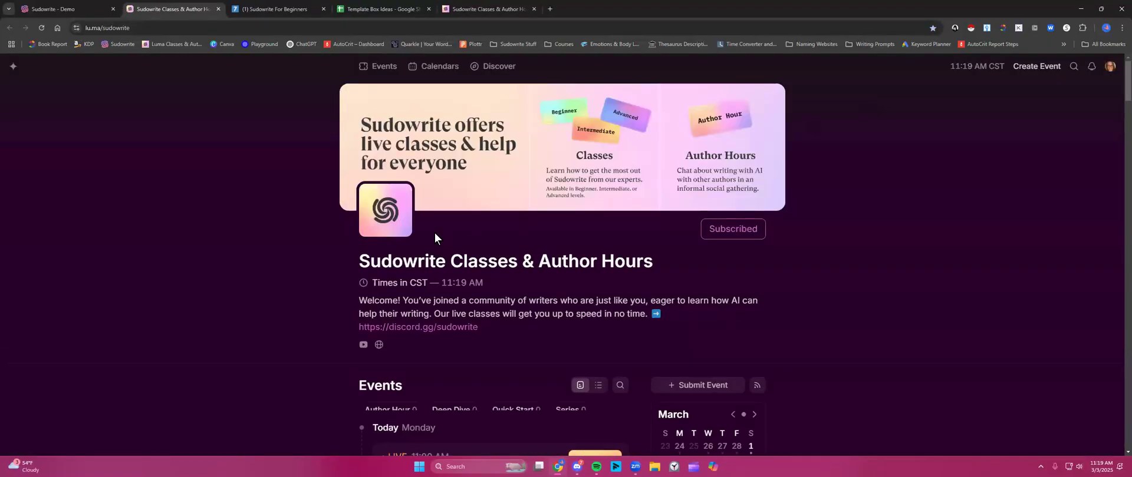
scroll(434, 234, "down", 5)
scroll(432, 240, "down", 9)
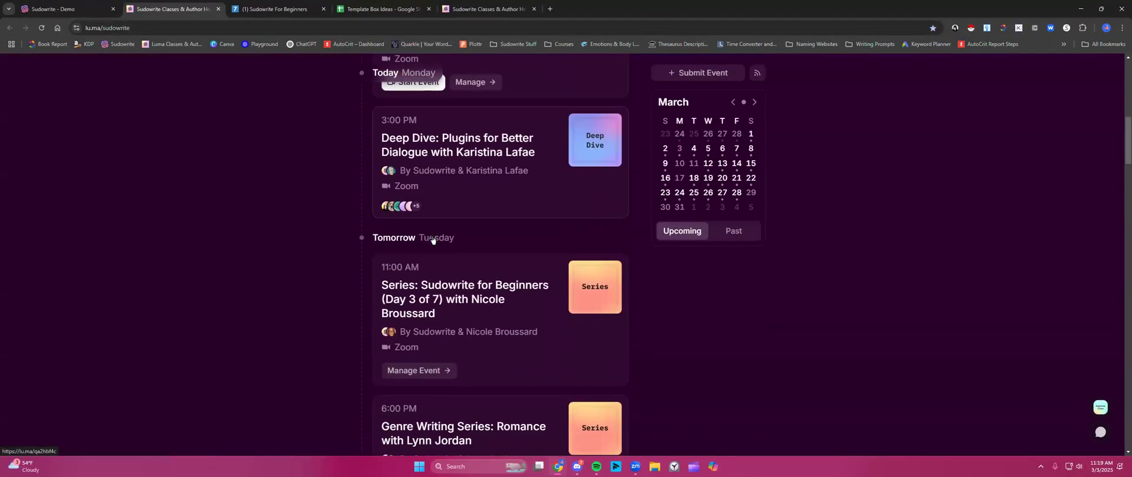
scroll(432, 237, "down", 4)
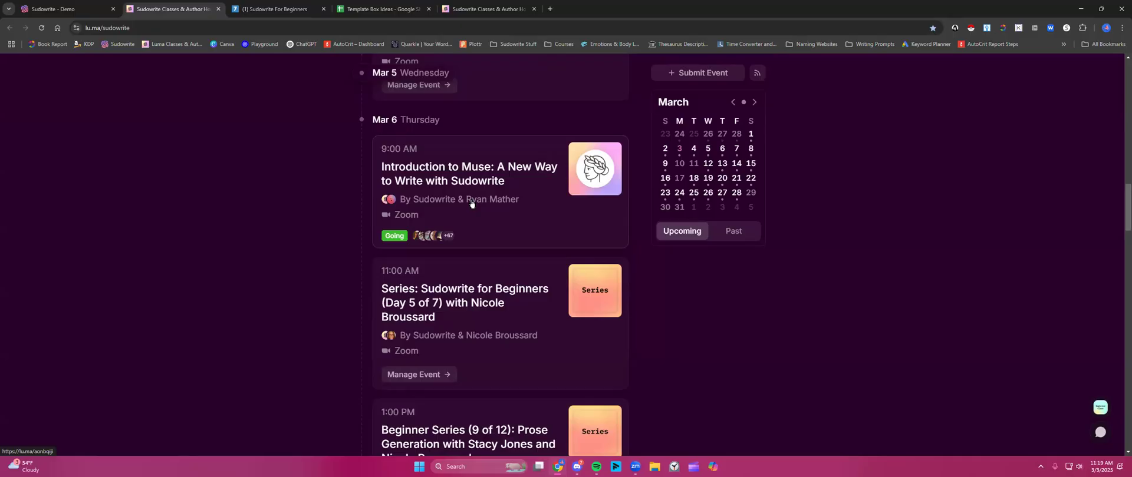
- Look over the March 7 and 8 classes, including Introduction to Muse, and close both Sudowrite Classes calendar tabs
scroll(471, 204, "down", 7)
scroll(471, 203, "down", 4)
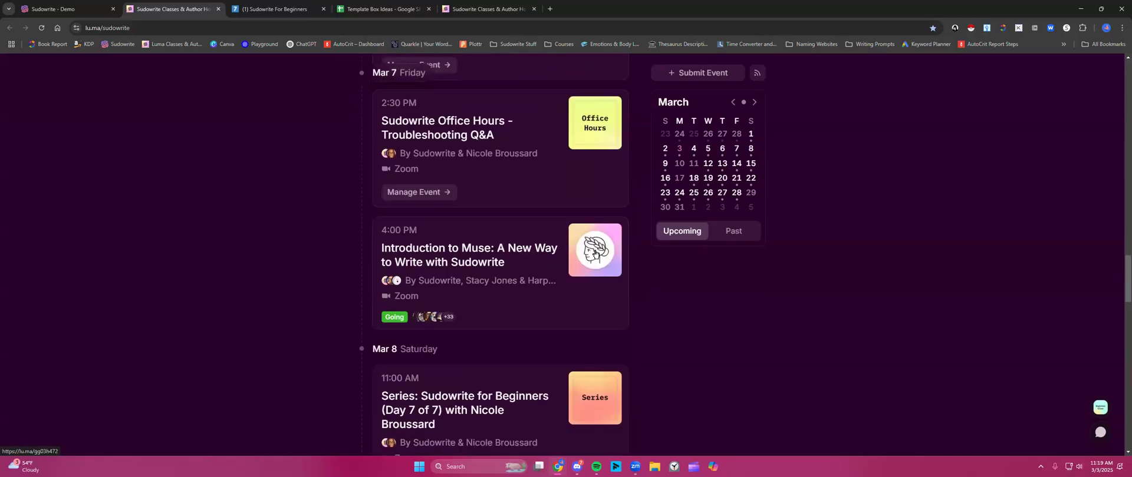
scroll(595, 252, "down", 1)
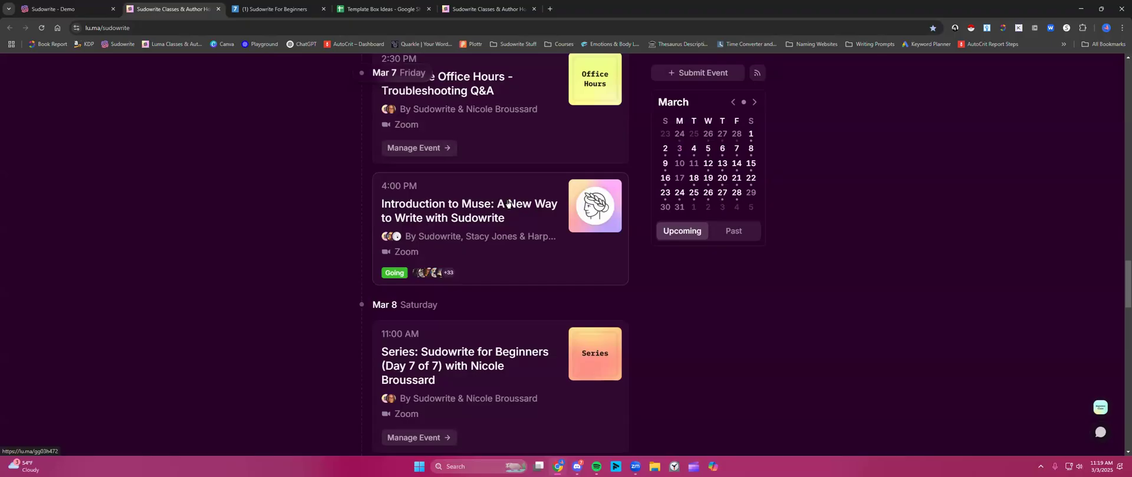
scroll(507, 203, "up", 10)
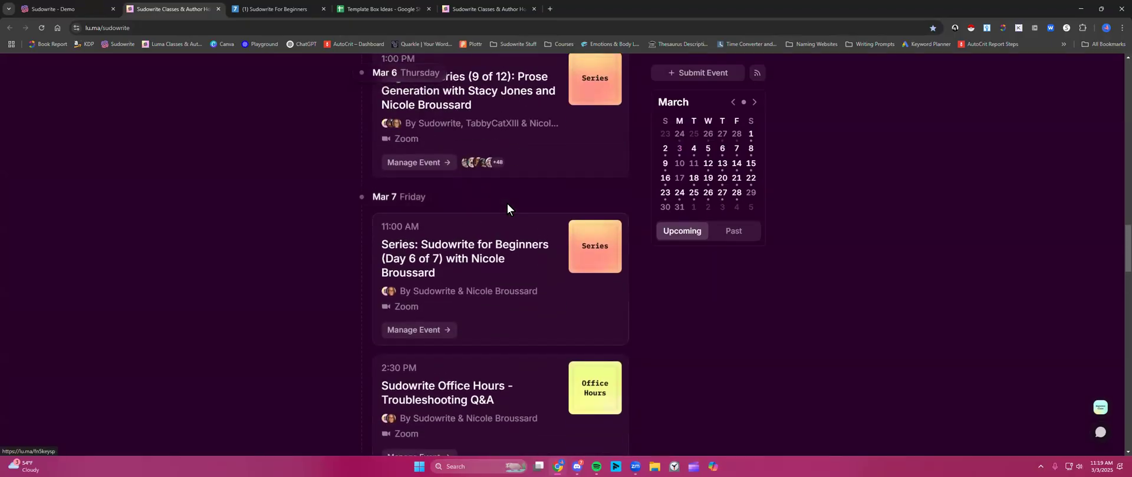
scroll(509, 208, "up", 8)
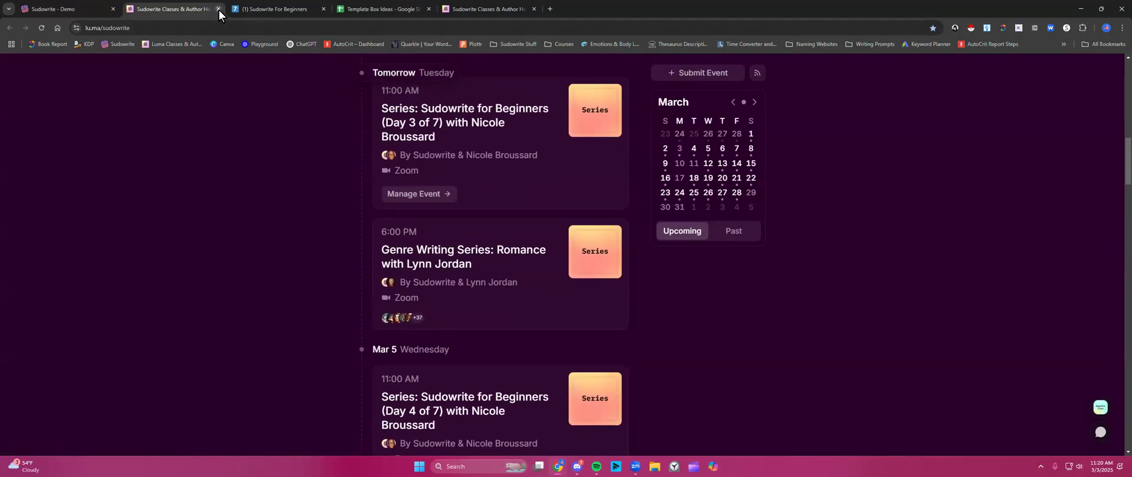
left_click(218, 9)
left_click(429, 9)
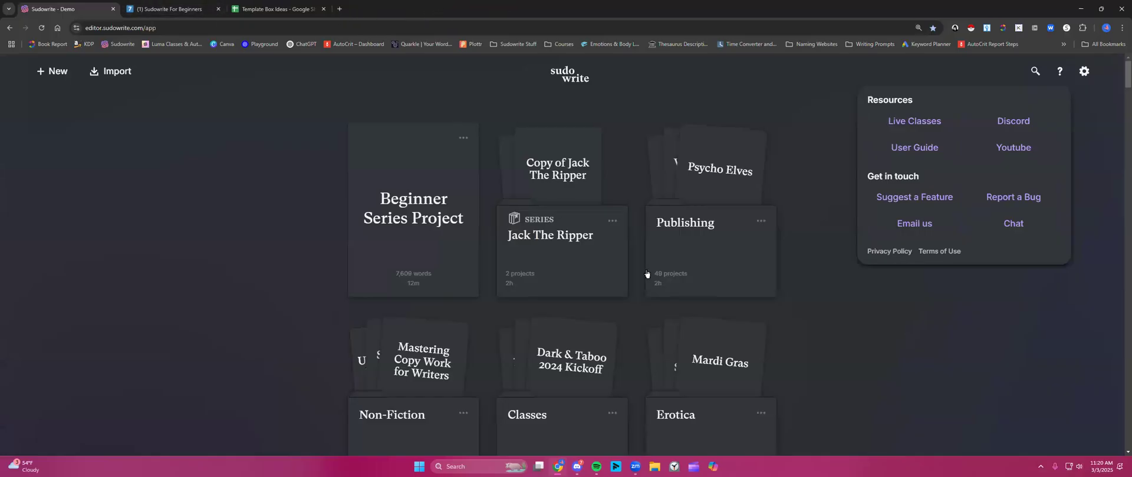
- Open the feature suggestion board, look over its New sorting, post search and posts, and close the board
left_click(919, 199)
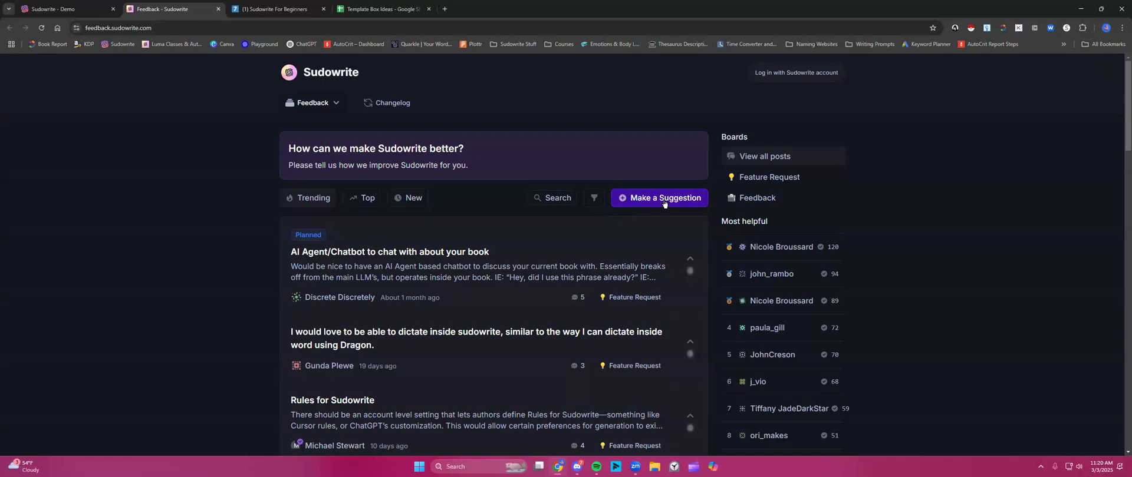
left_click(407, 198)
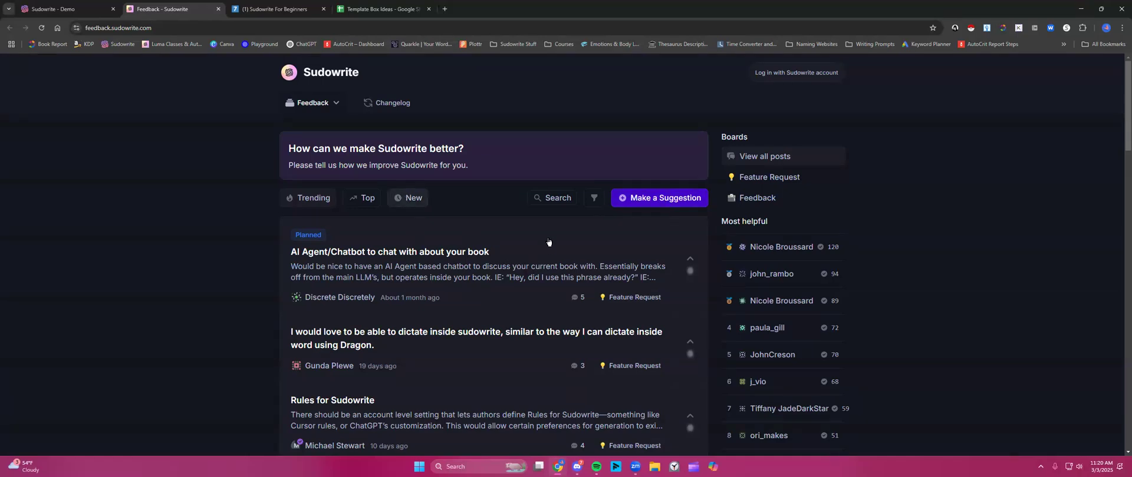
left_click(552, 199)
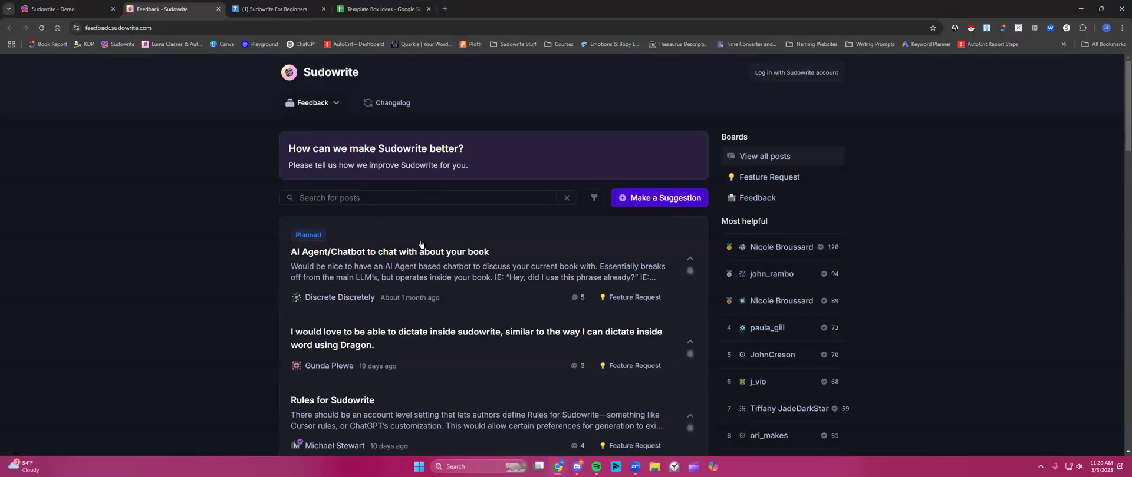
scroll(463, 268, "down", 4)
scroll(463, 268, "up", 4)
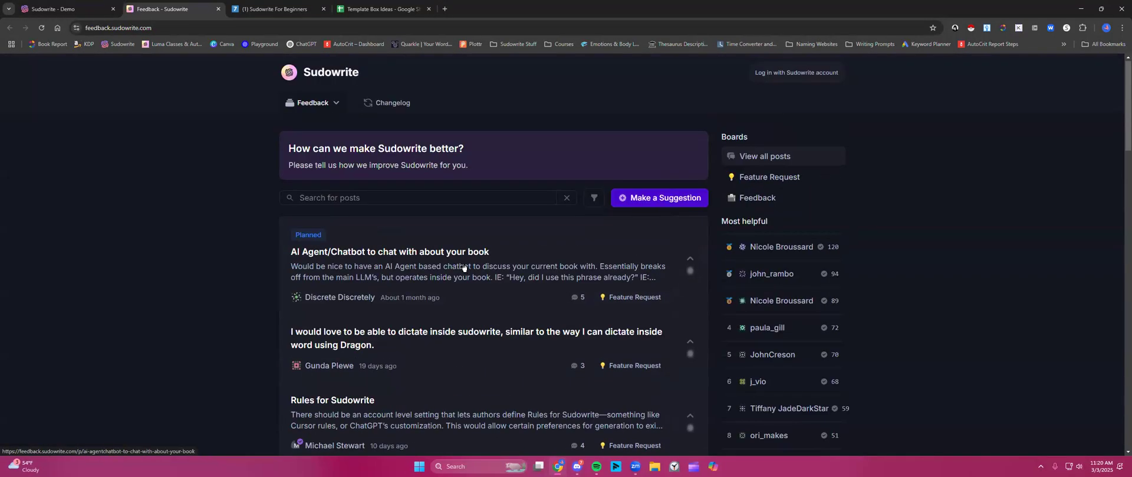
left_click(218, 9)
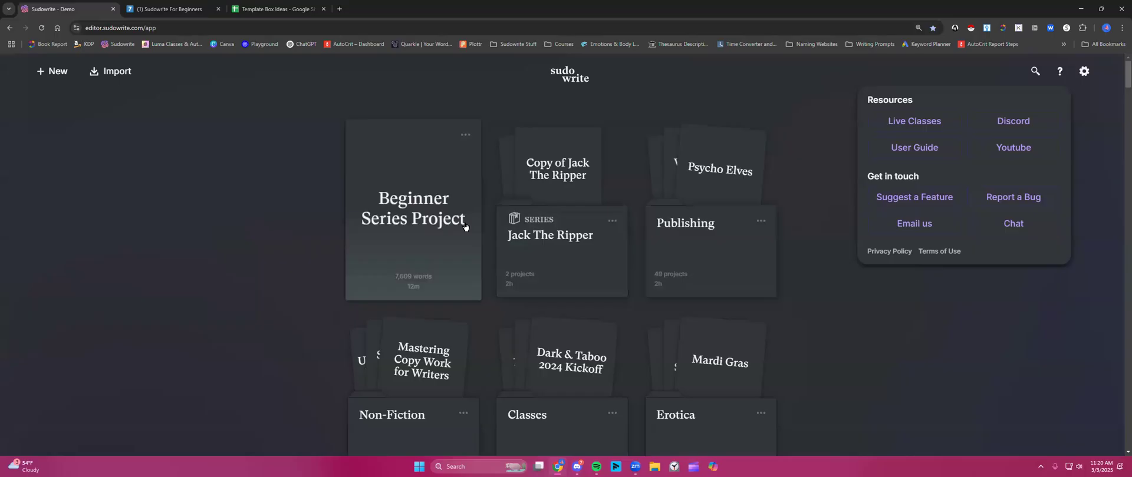
- Open the Beginner Series Project and bring up the Report a Bug form at its Issue field
left_click(427, 208)
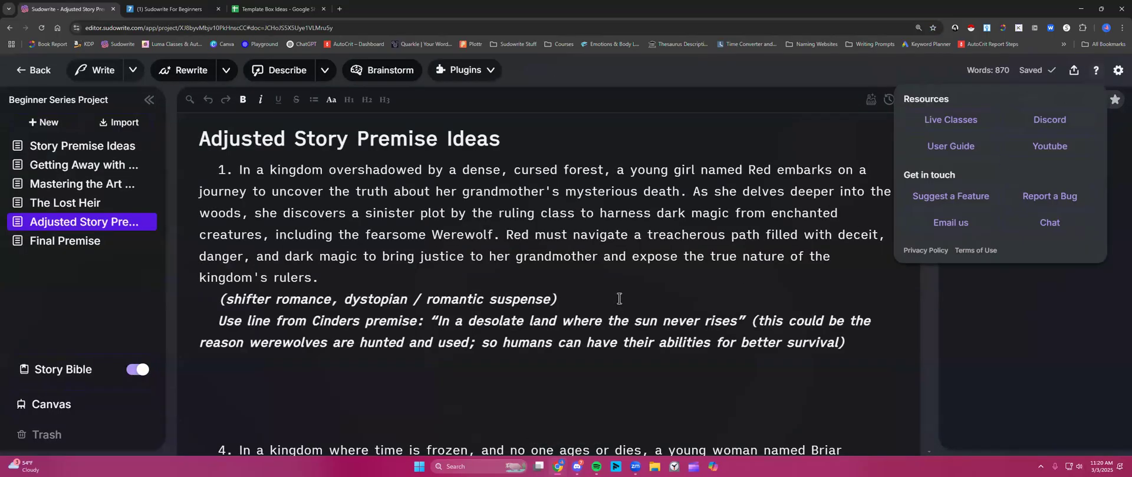
left_click(1097, 72)
left_click(1042, 197)
left_click(457, 319)
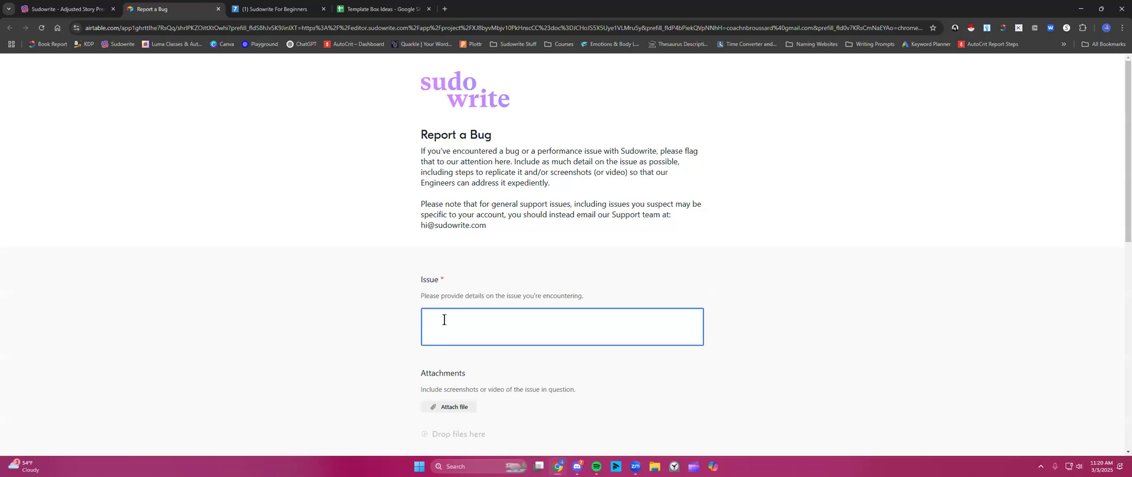
- Review the bug form's attachment, email, browser, OS and URL fields, and close the form and the help resources
scroll(444, 320, "down", 2)
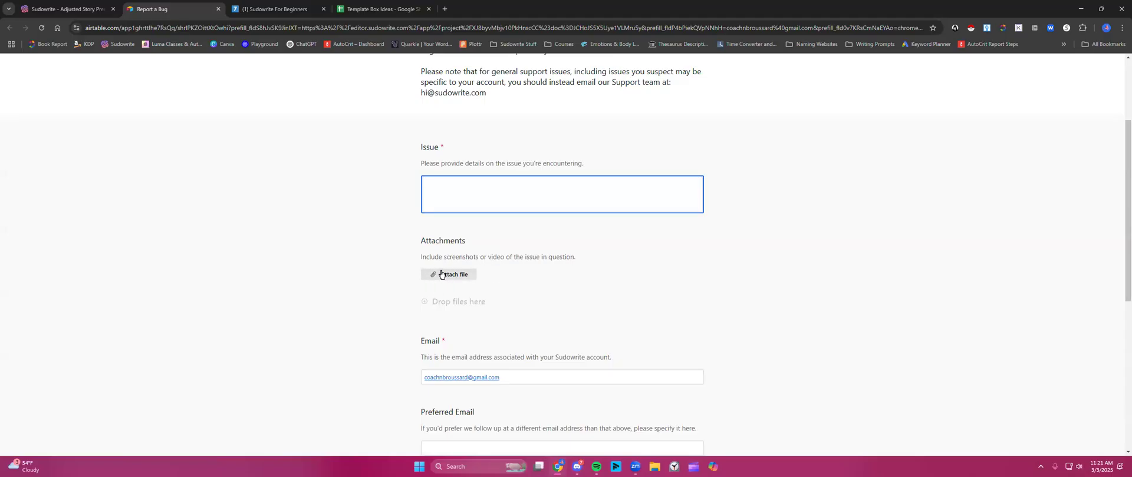
scroll(457, 282, "down", 6)
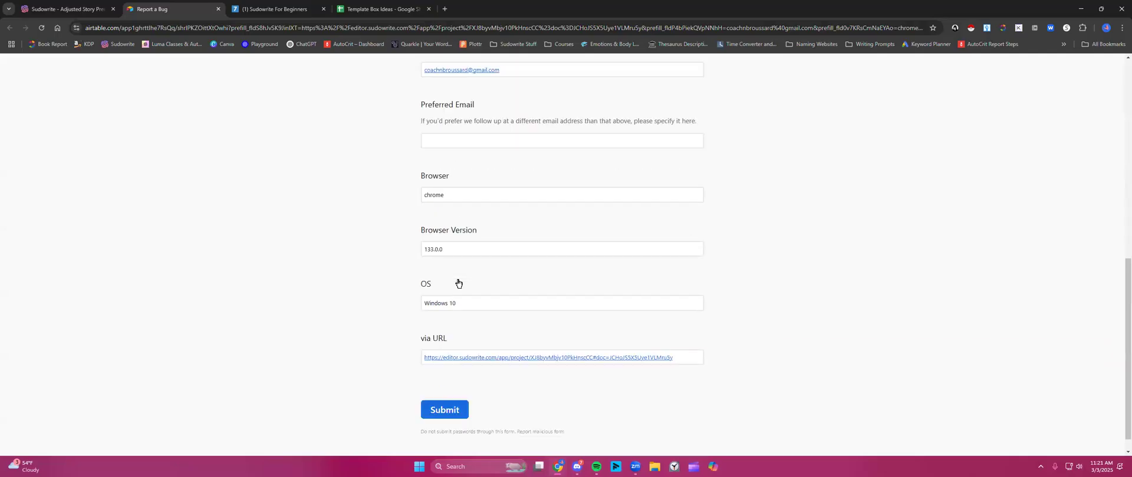
scroll(461, 374, "up", 3)
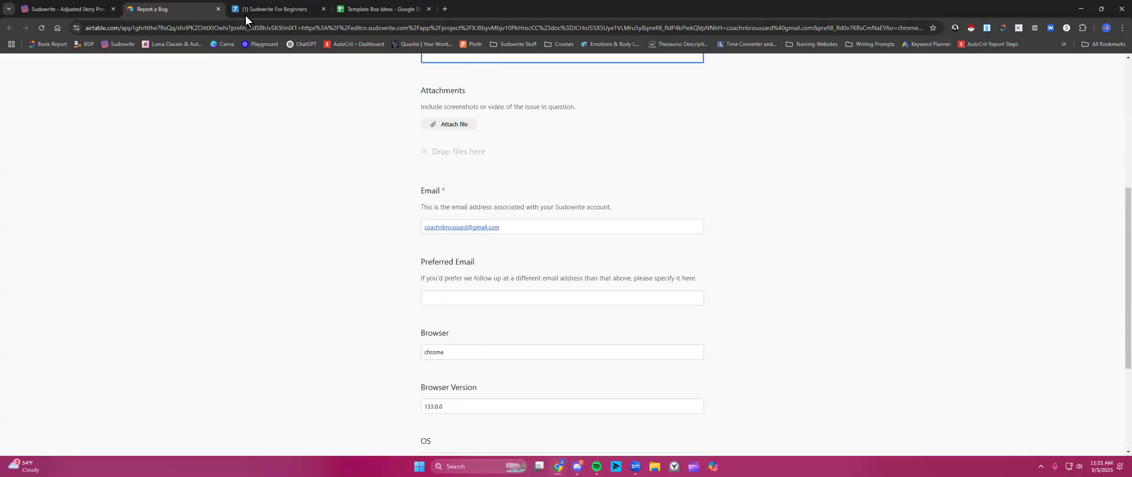
left_click(218, 9)
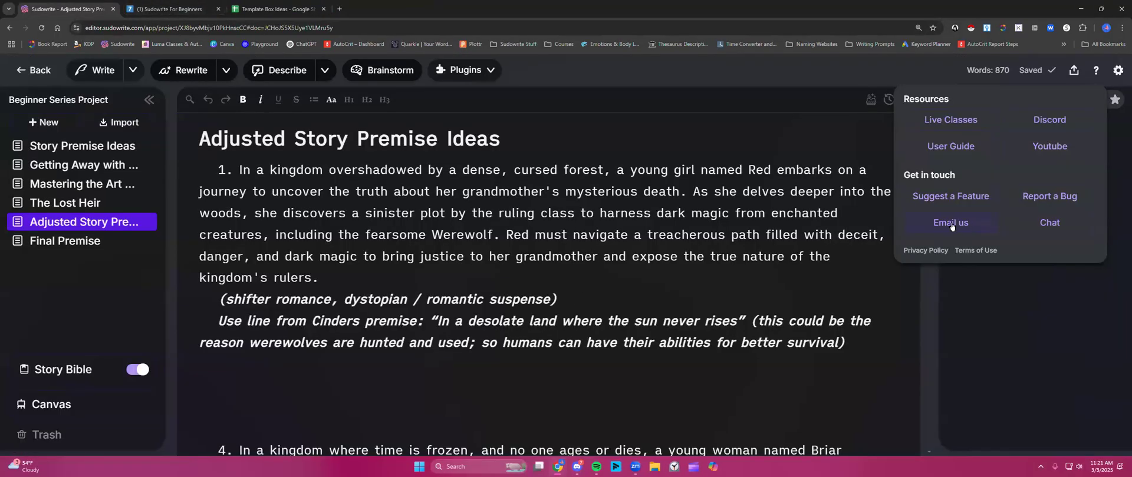
left_click(1094, 66)
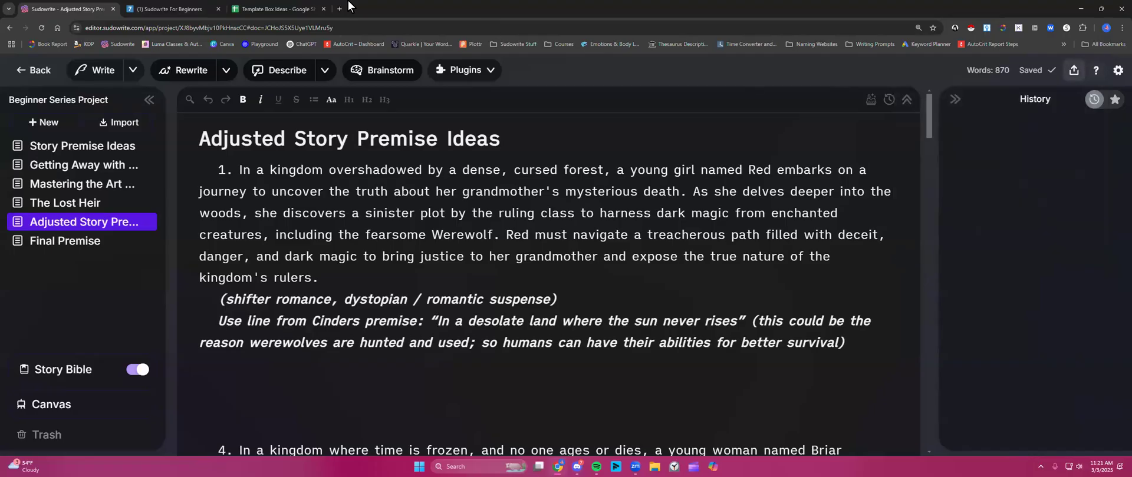
- Switch to the Sudowrite For Beginners page in Notion and review the Day 1 homework and notes and the Day 2 row
left_click(182, 11)
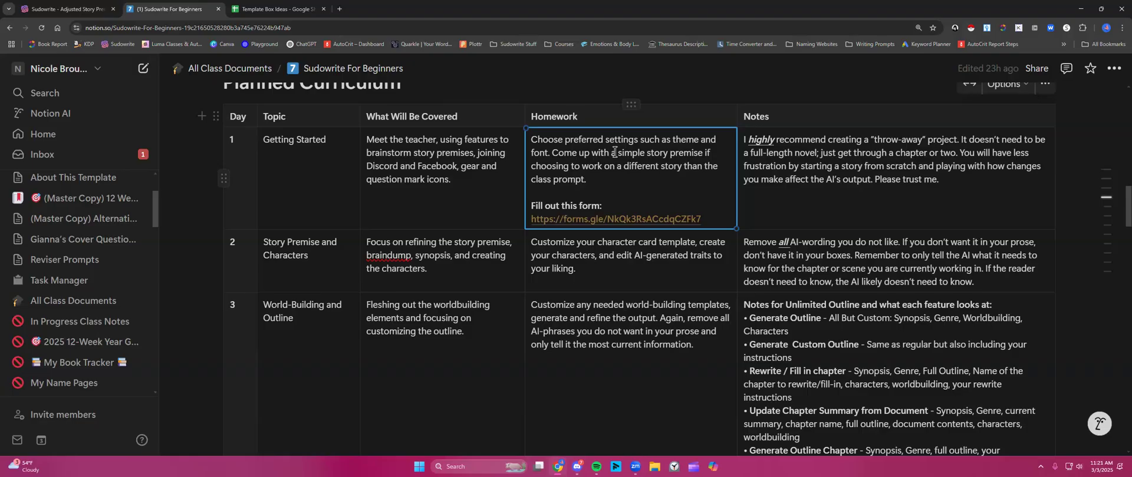
left_click(787, 159)
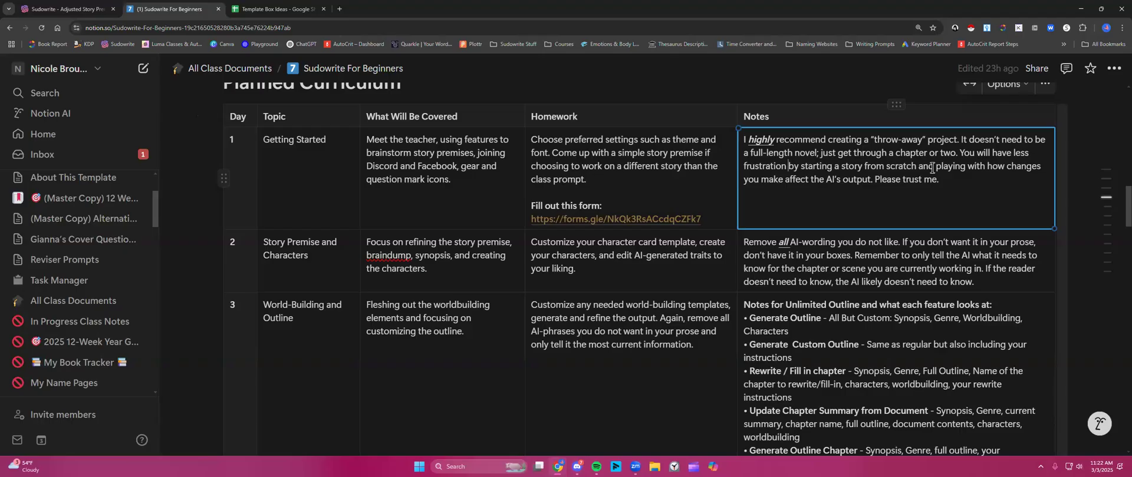
scroll(437, 210, "down", 2)
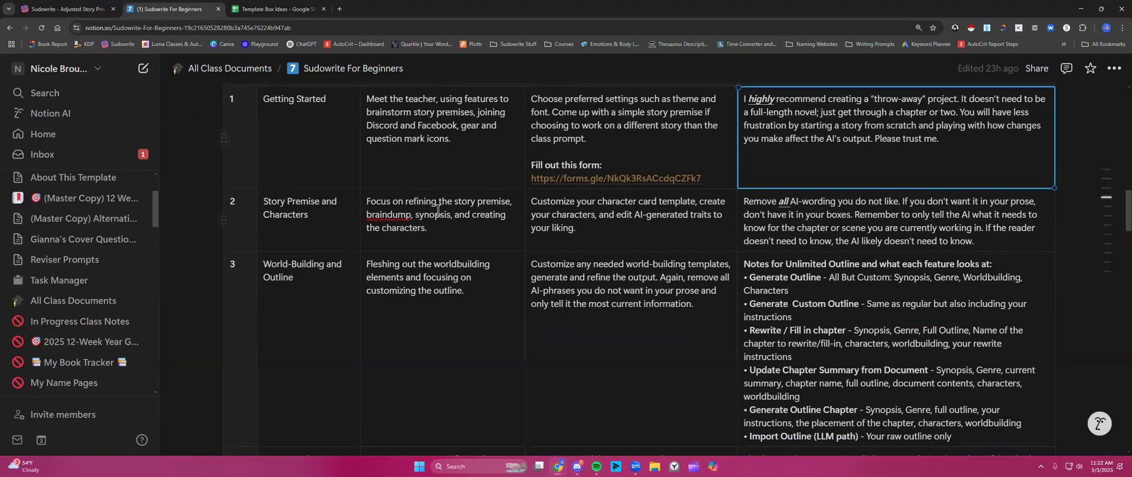
scroll(438, 210, "down", 2)
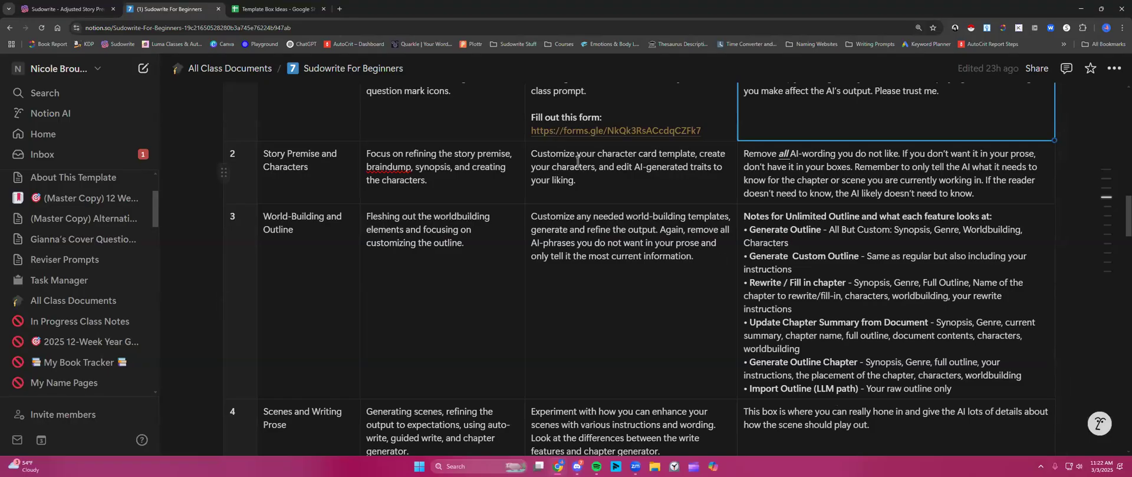
scroll(583, 171, "up", 3)
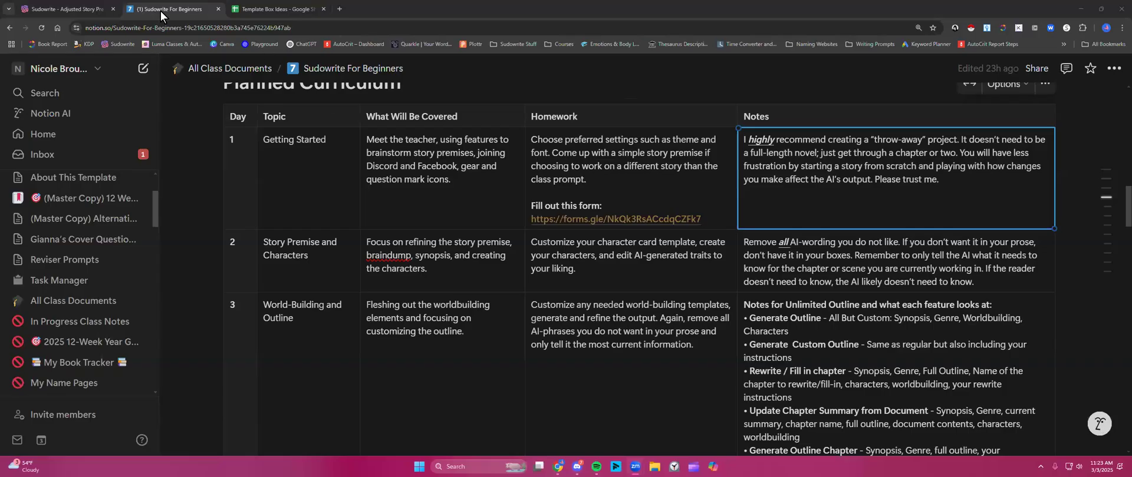
- Return to Sudowrite and highlight the first premise paragraph in Adjusted Story Premise Ideas, clearing the selection after reading
left_click(79, 10)
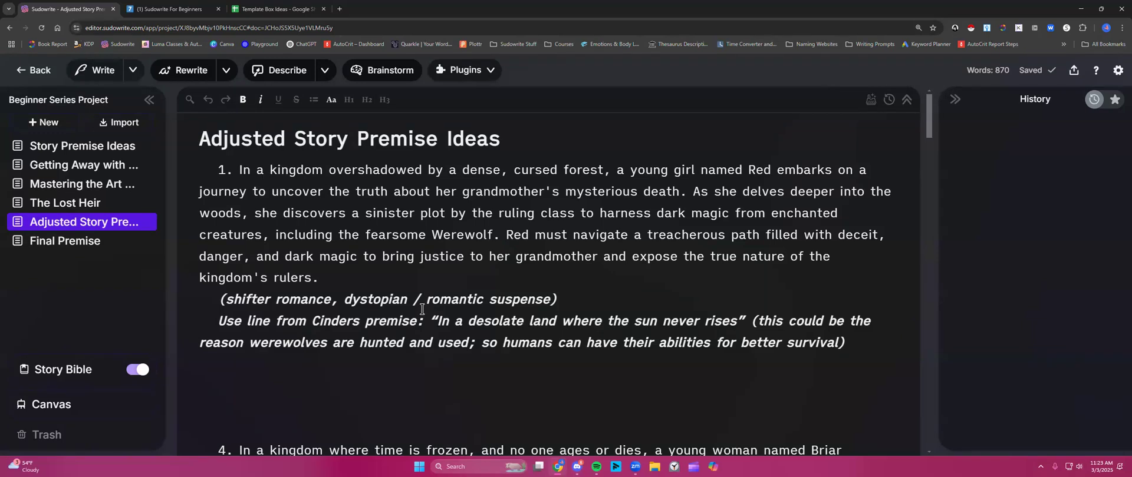
left_click(357, 276)
scroll(354, 275, "down", 1)
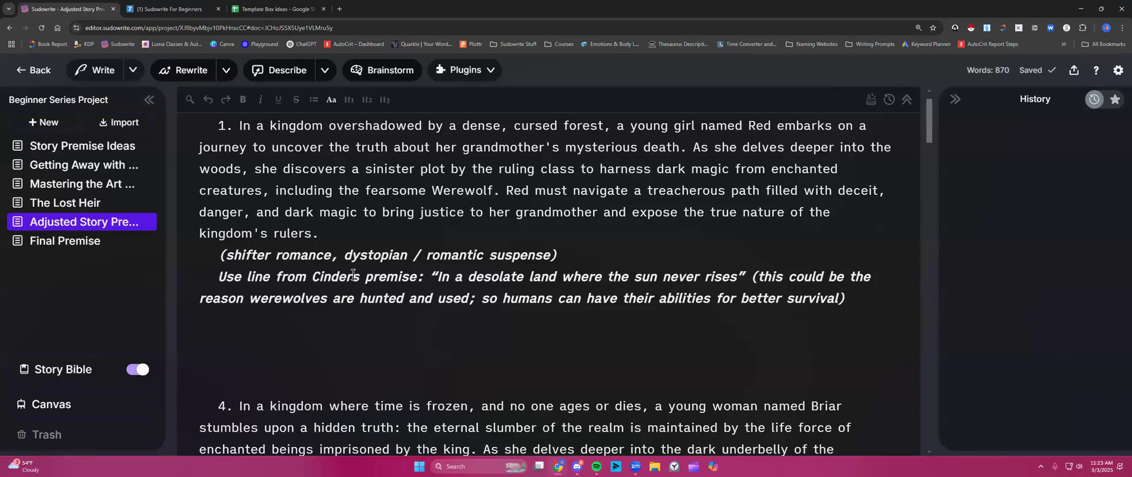
scroll(407, 224, "up", 1)
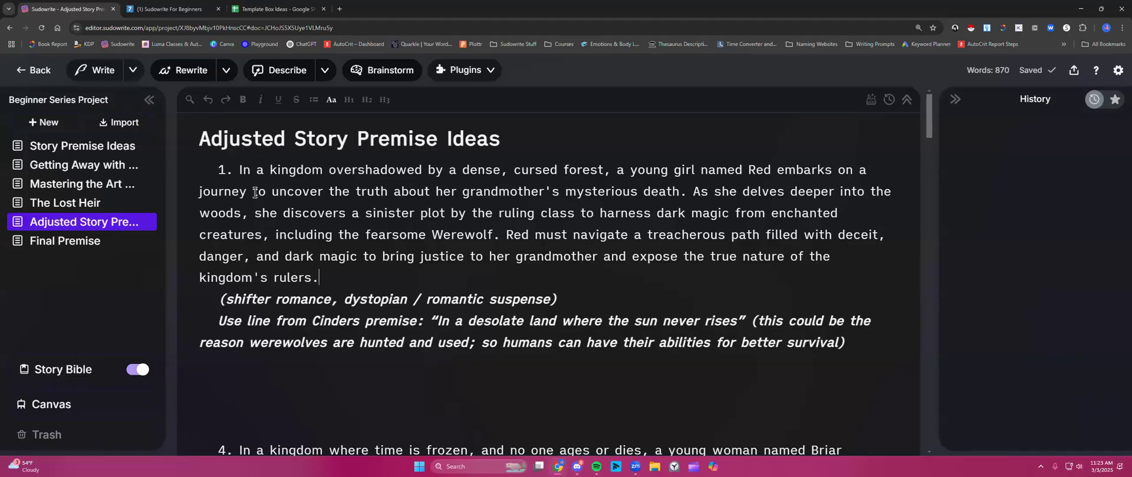
left_click_drag(238, 170, 345, 271)
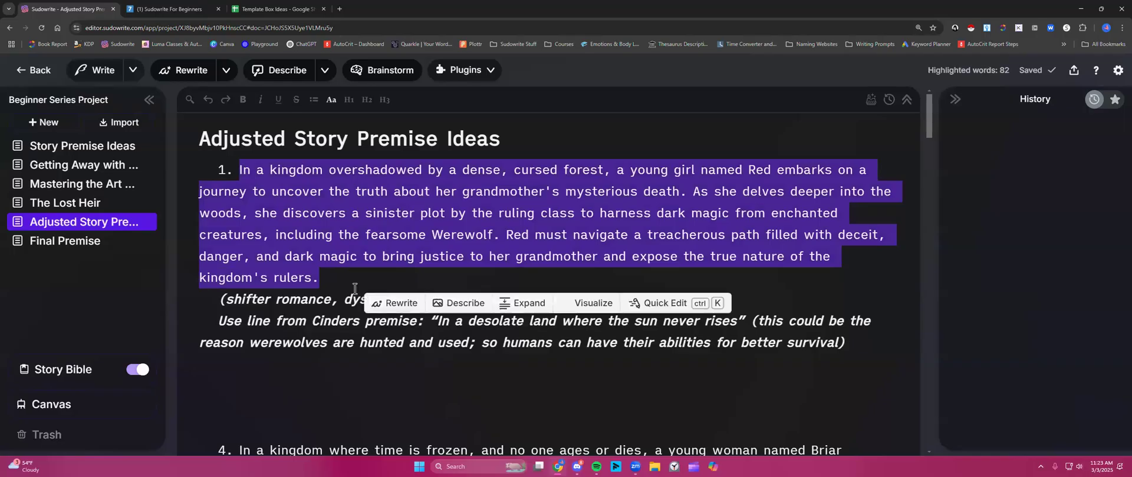
left_click(349, 287)
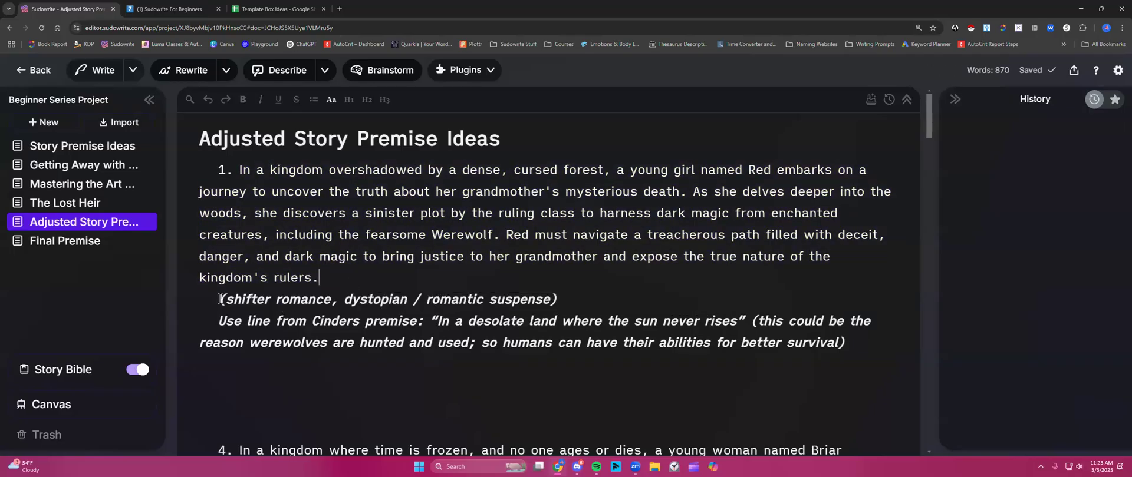
- Highlight the genre note and the line "In a desolate land where the sun never rises", and read on to "The Lost Heir" premise
left_click_drag(220, 299, 561, 302)
left_click(583, 318)
left_click_drag(436, 322, 744, 321)
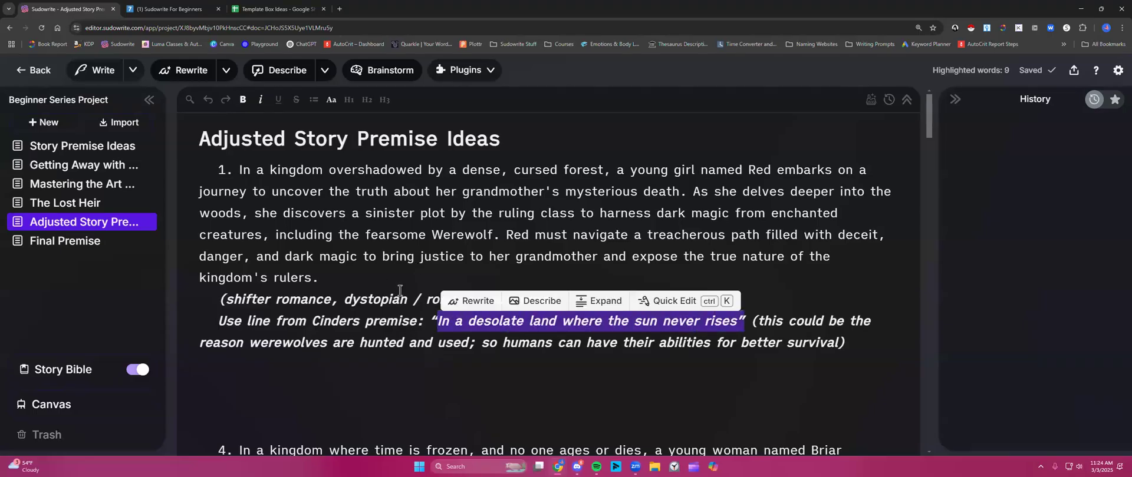
left_click(444, 331)
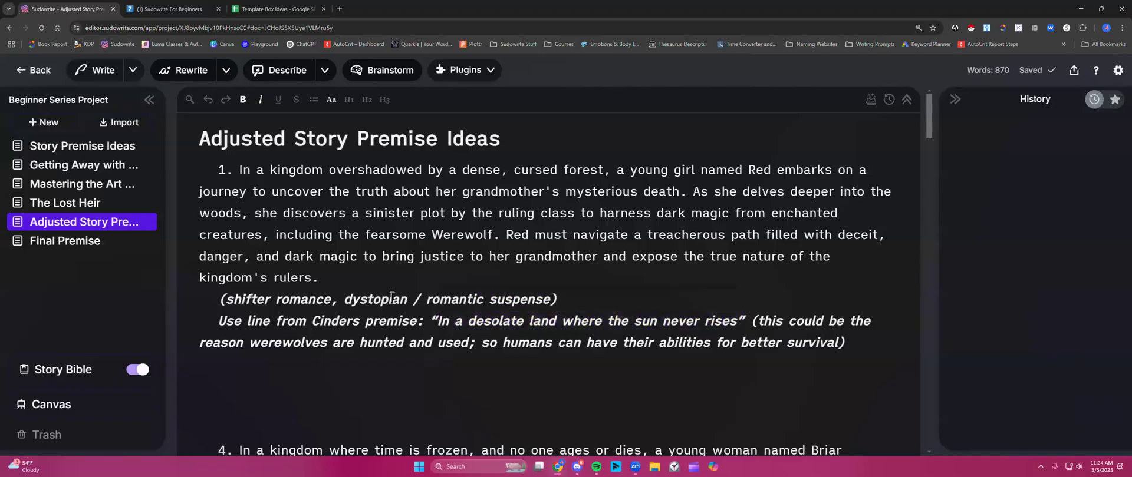
scroll(362, 291, "down", 5)
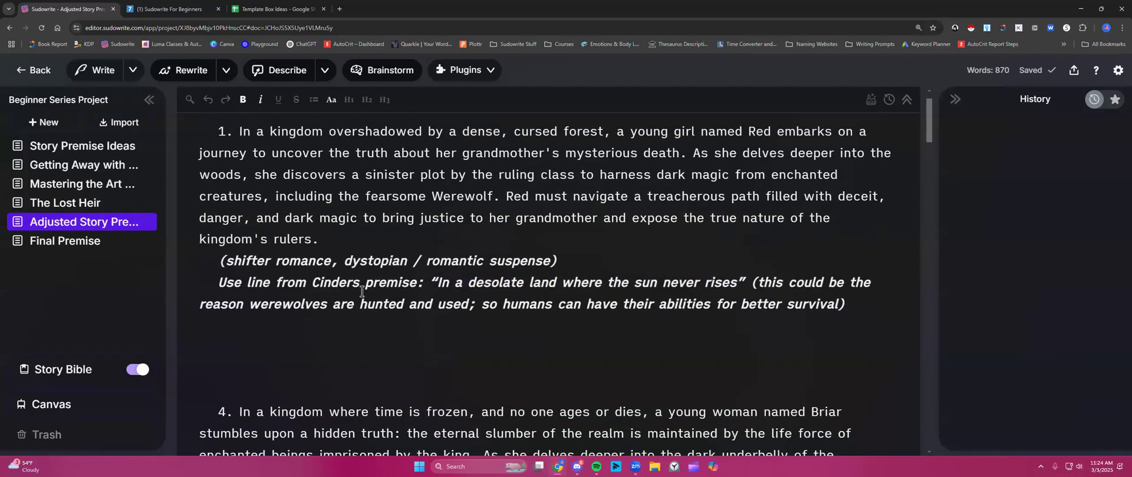
scroll(362, 291, "down", 5)
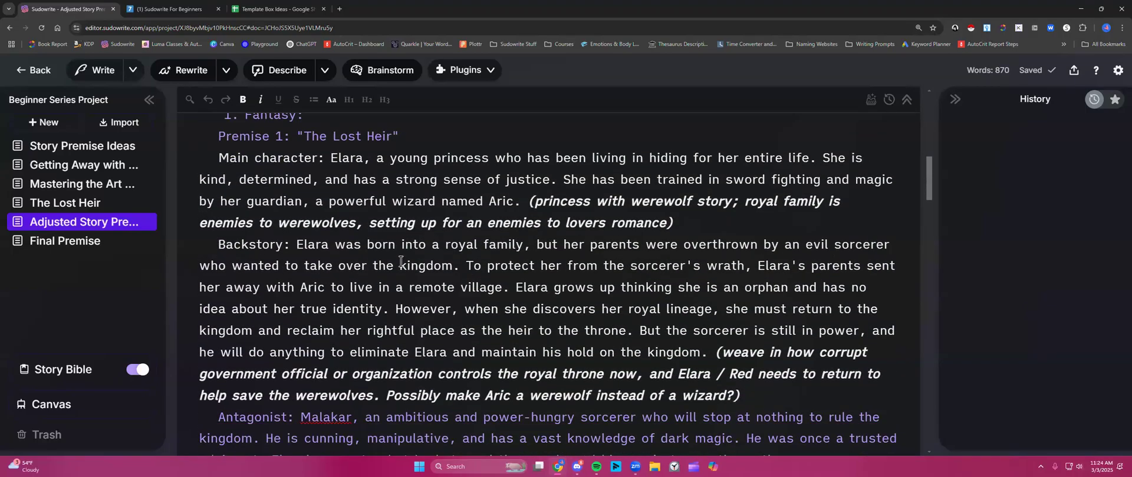
- Highlight the bracketed notes following the main character and backstory of "The Lost Heir", clearing the selection after reading
left_click(531, 202)
left_click_drag(530, 201, 673, 223)
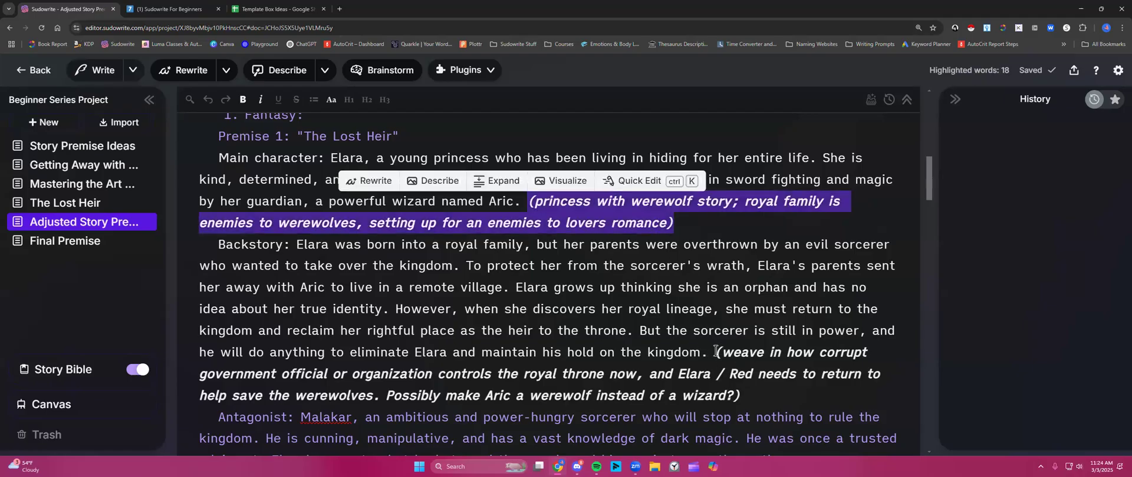
left_click_drag(717, 352, 743, 395)
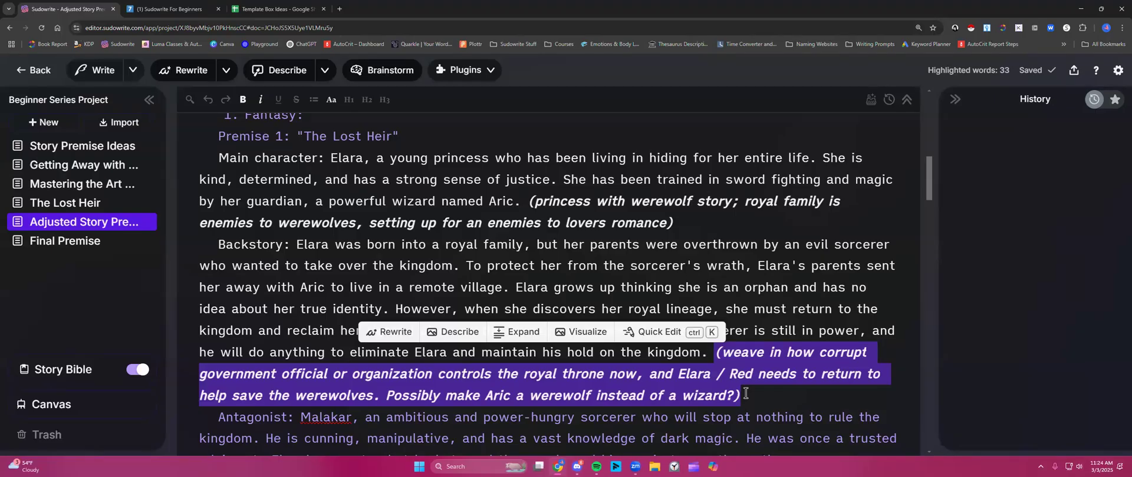
left_click(746, 394)
scroll(448, 221, "up", 1)
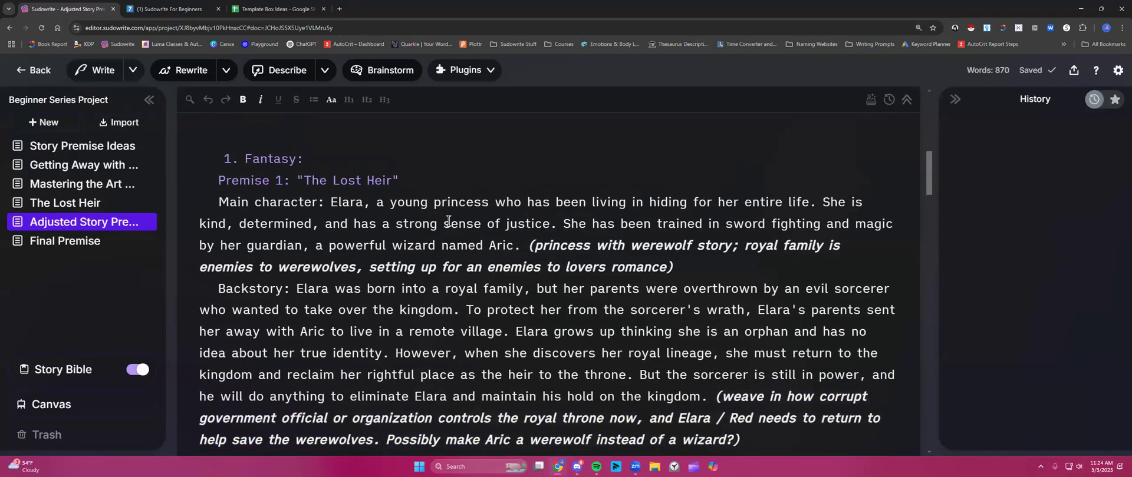
scroll(448, 221, "down", 1)
- Copy the entire text of Adjusted Story Premise Ideas into the Story Bible's empty Braindump
scroll(454, 236, "up", 4)
scroll(457, 244, "up", 1)
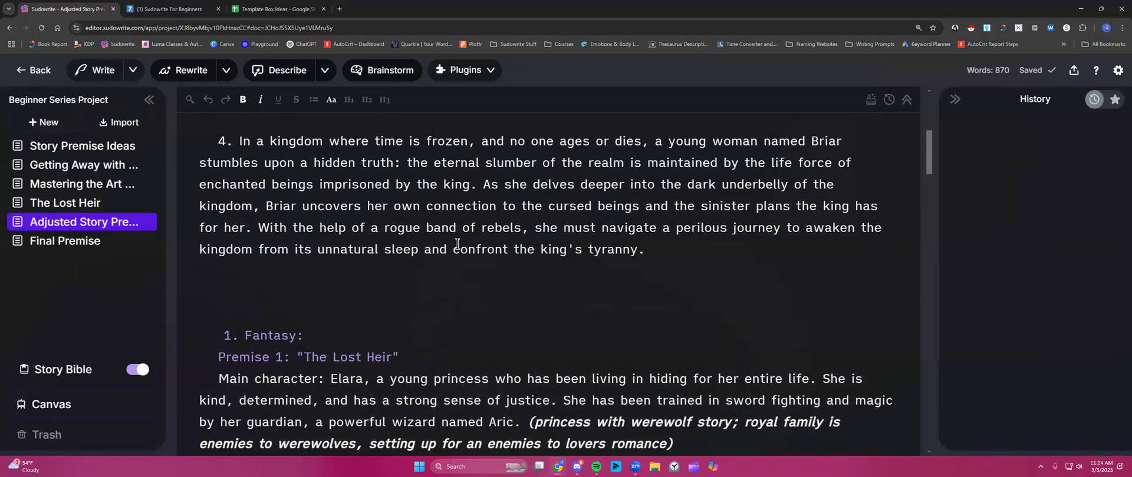
scroll(457, 244, "up", 6)
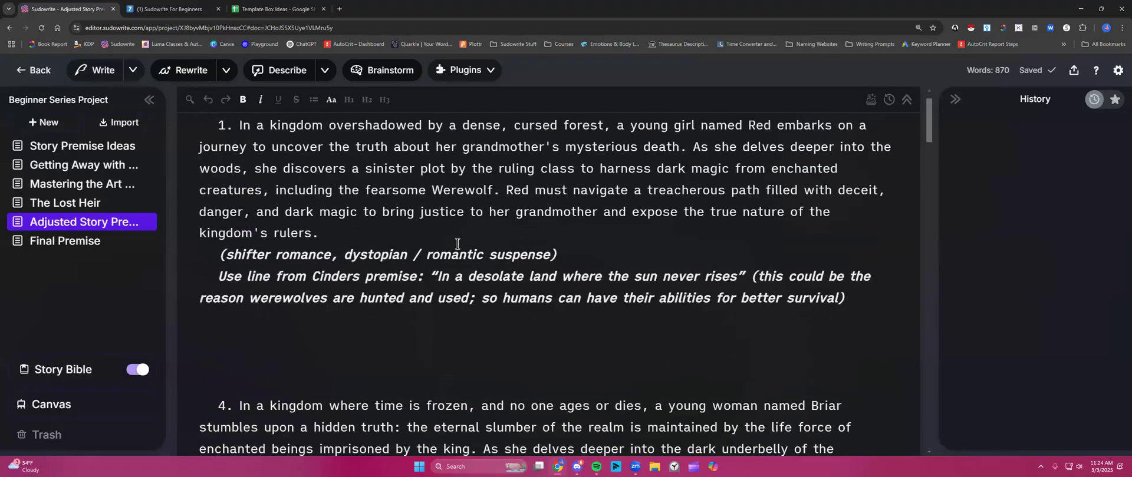
scroll(457, 244, "up", 1)
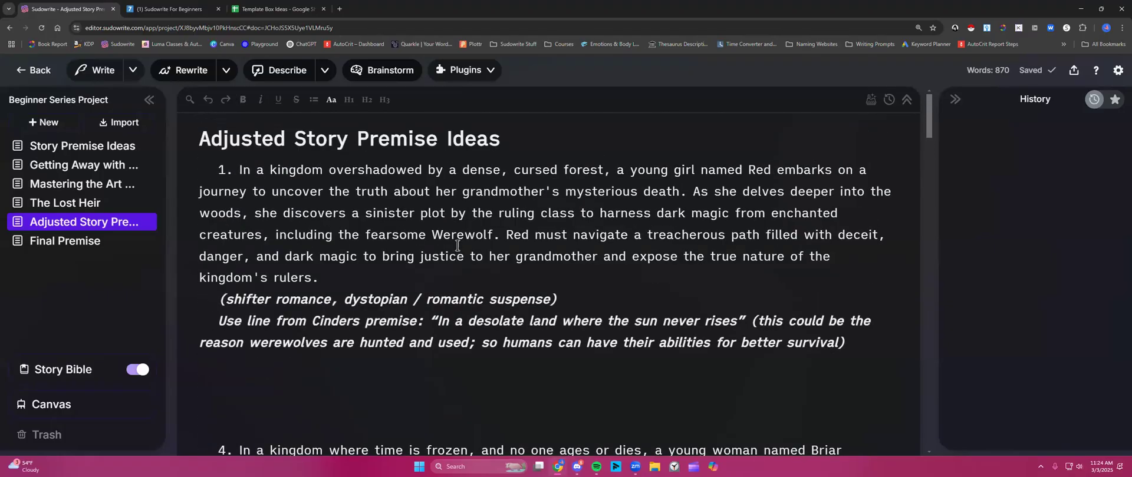
key("ctrl+a")
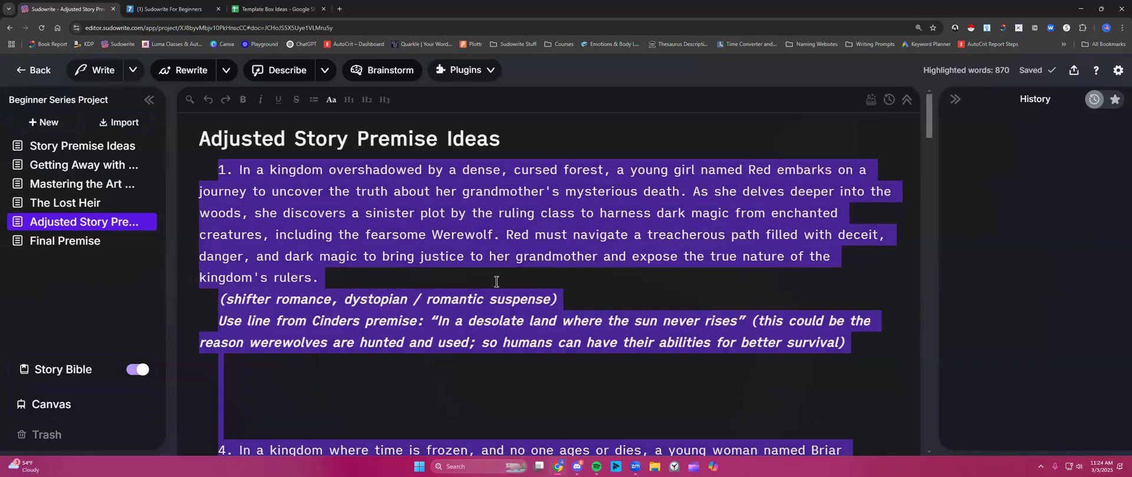
left_click(496, 282)
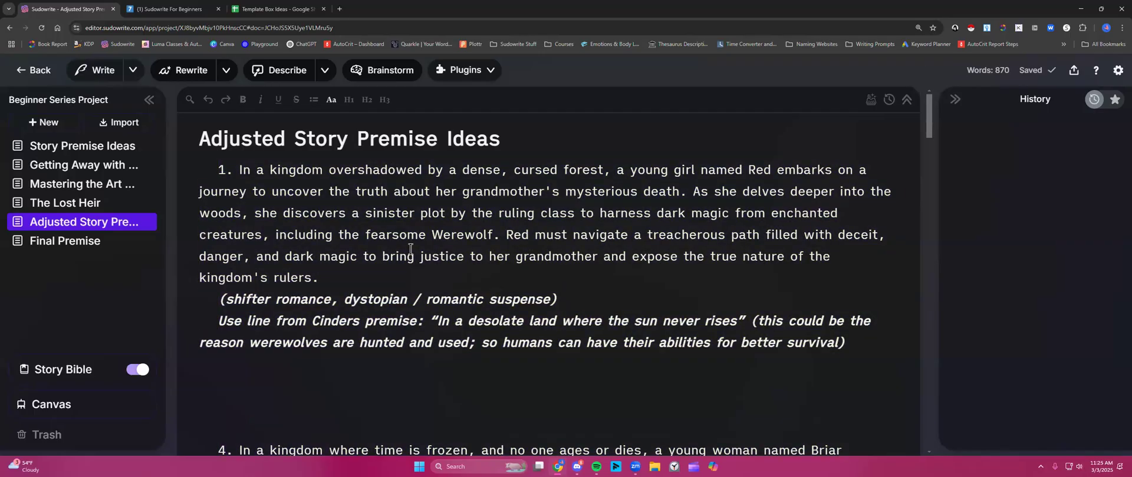
left_click(59, 371)
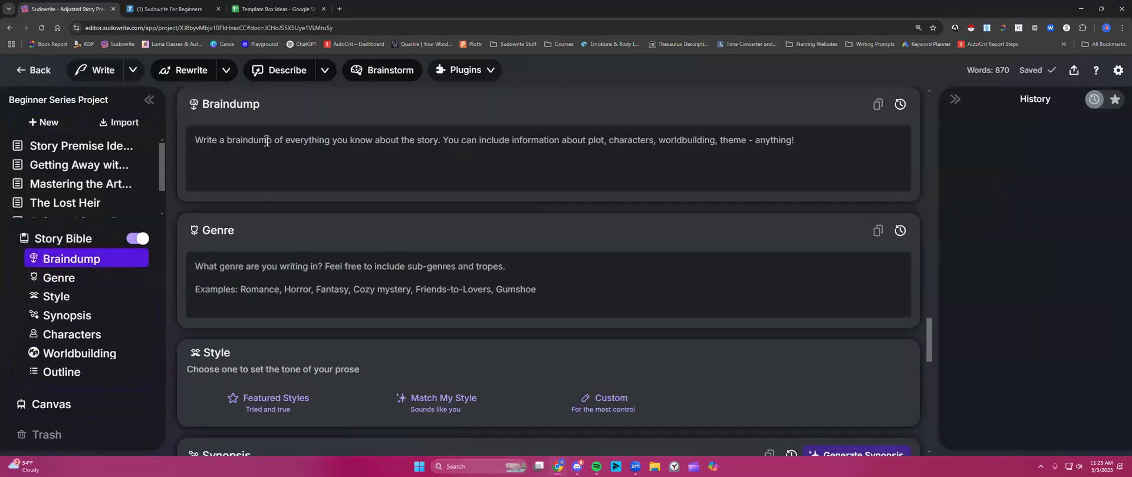
left_click(264, 142)
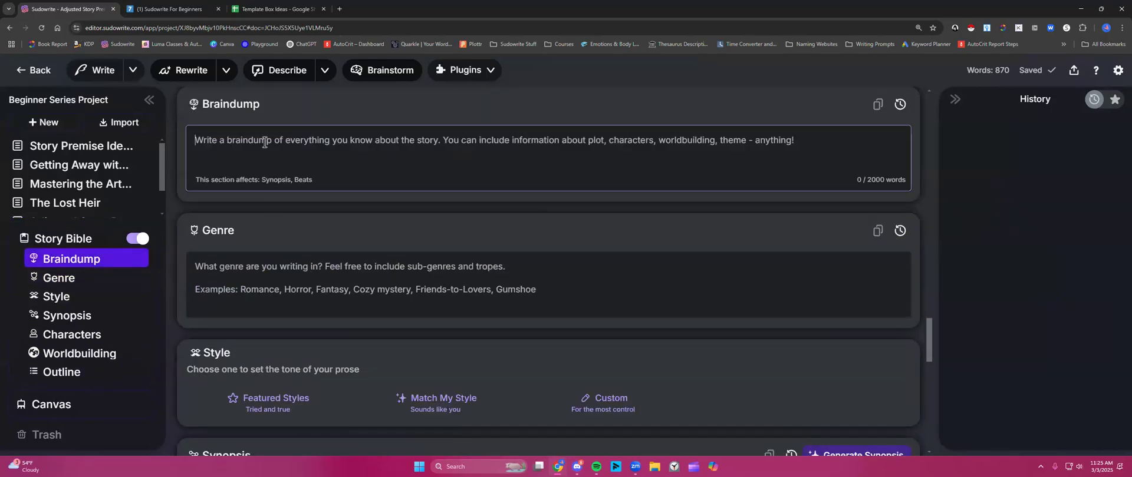
right_click(264, 143)
left_click(299, 244)
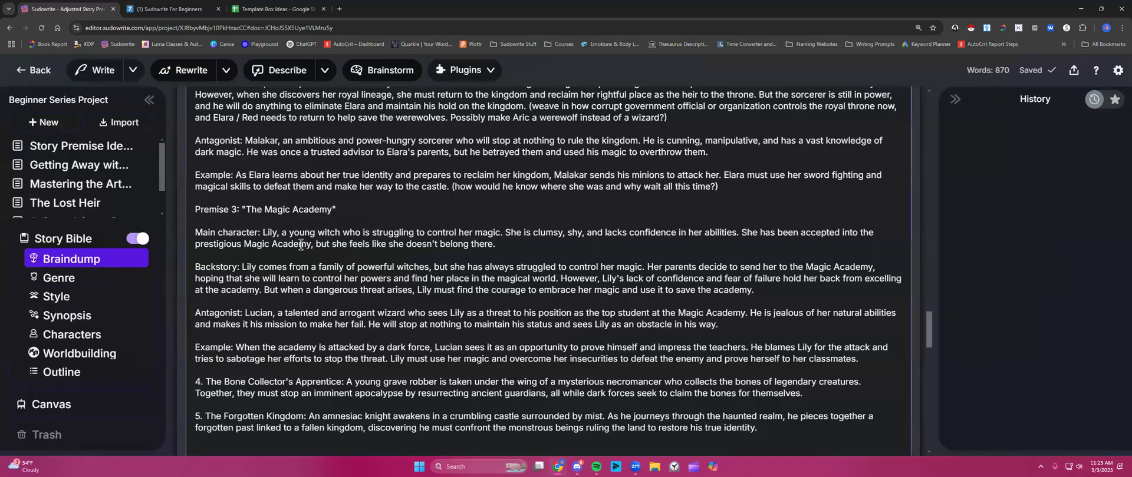
- Remove the leading "1." numbering from the opening paragraph about Red in the Braindump
scroll(301, 245, "up", 15)
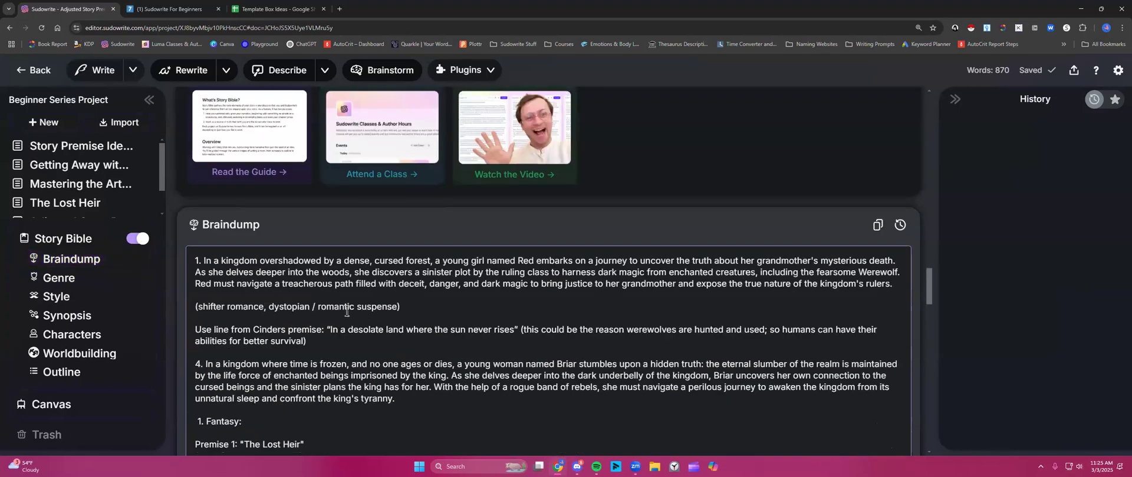
left_click(427, 302)
left_click(204, 259)
key("BackSpace")
key("BackSpace")
key("BackSpace")
- Delete the numbered Briar premise about the kingdom where time is frozen from the Braindump
scroll(262, 293, "down", 2)
left_click_drag(196, 275, 409, 317)
key("BackSpace")
scroll(331, 326, "down", 1)
scroll(332, 326, "down", 4)
scroll(332, 326, "up", 2)
scroll(332, 326, "up", 3)
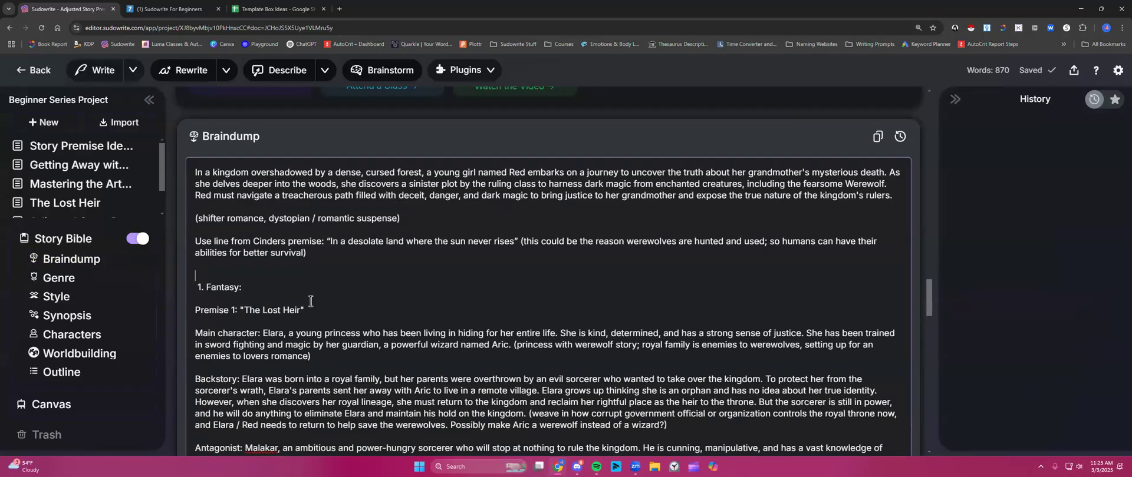
- Rename the main character of "The Lost Heir" from Elara to "Red" in the Main character line, matching the opening paragraph
double_click(269, 334)
type("Red")
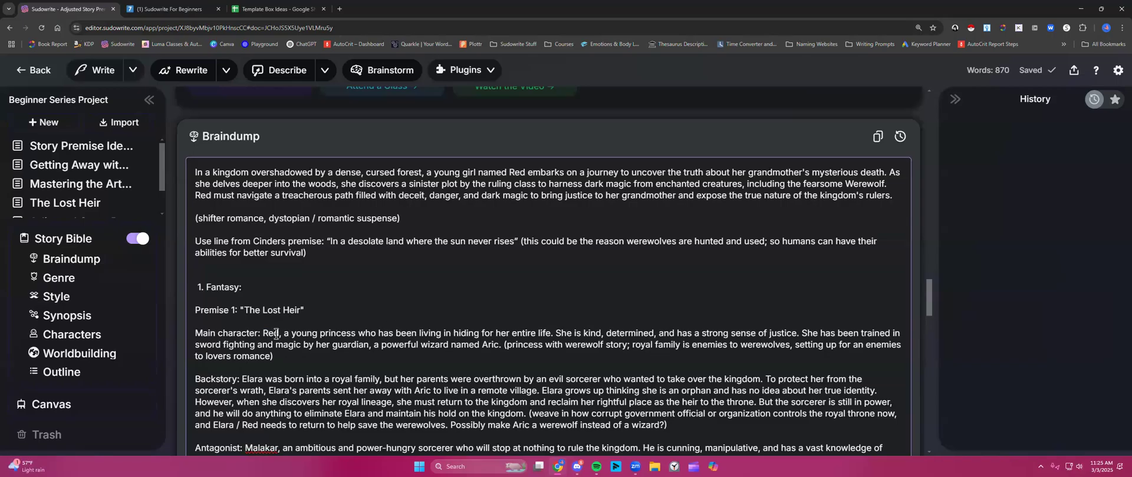
left_click_drag(273, 334, 354, 353)
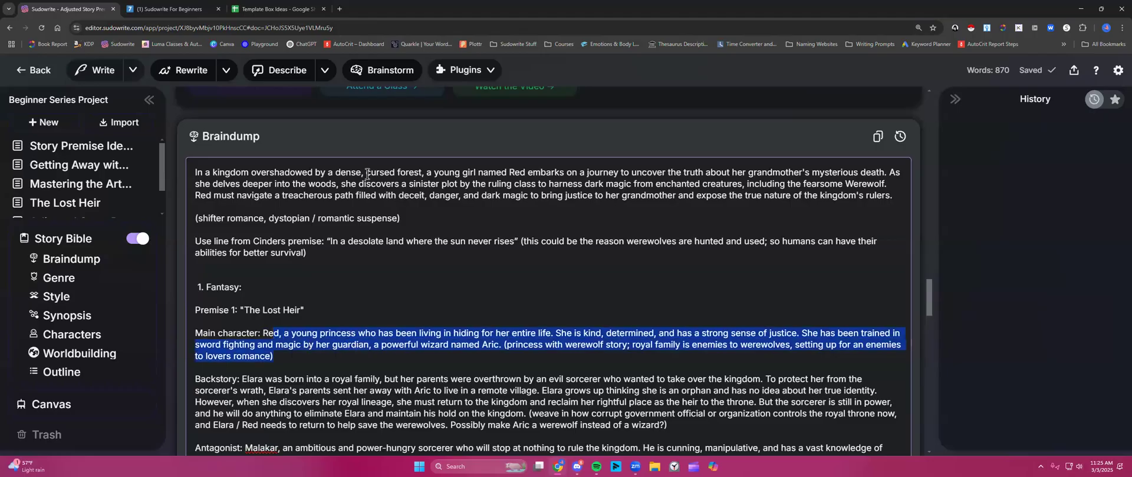
left_click_drag(365, 173, 474, 195)
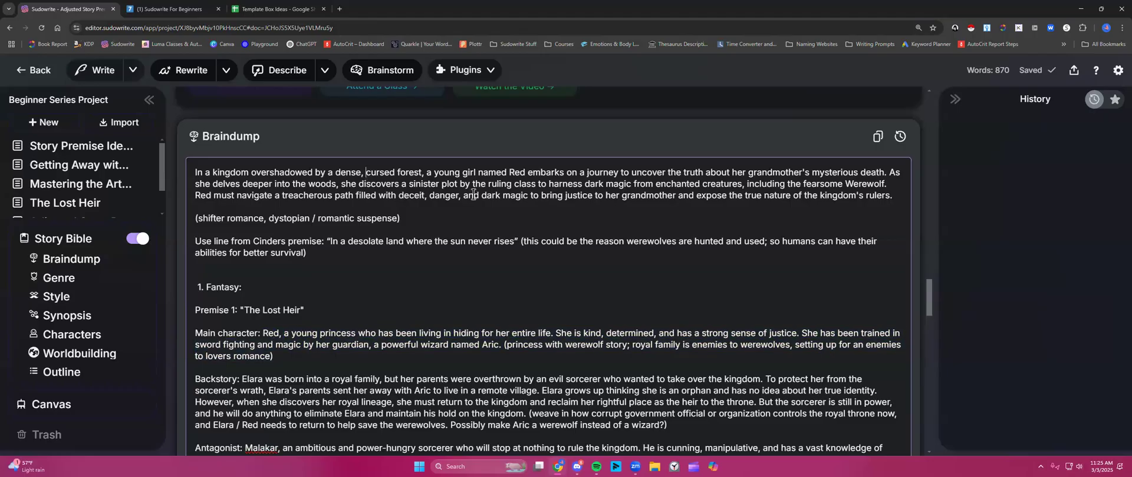
left_click(507, 205)
- Delete everything in the Braindump from Premise 3 "The Magic Academy" through "The Forgotten Kingdom"
scroll(514, 315, "down", 3)
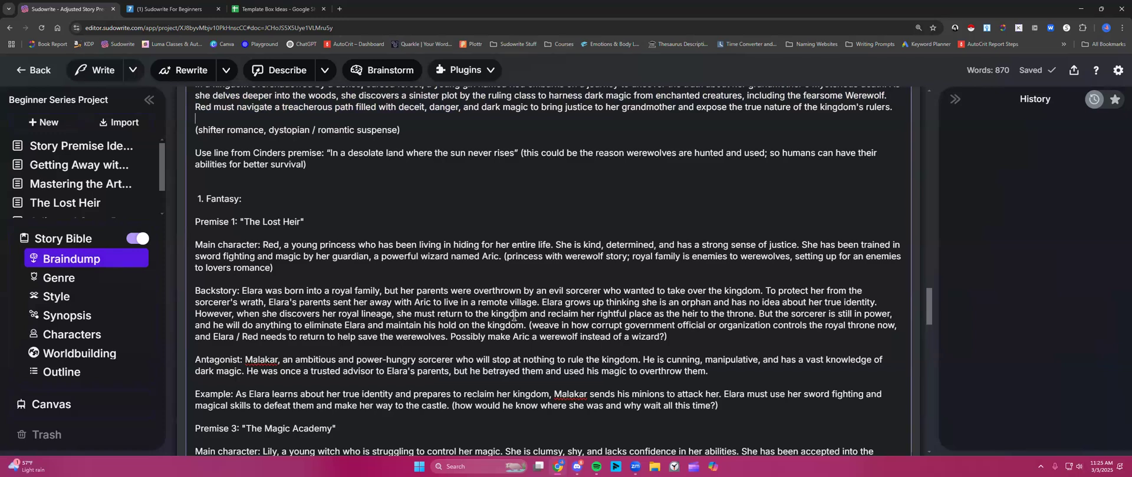
scroll(514, 315, "up", 2)
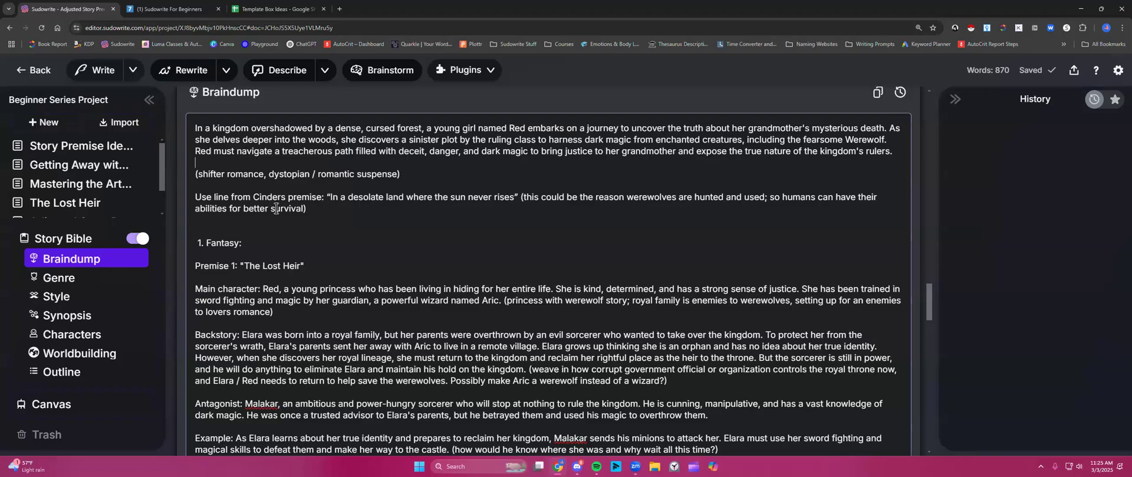
scroll(325, 248, "down", 3)
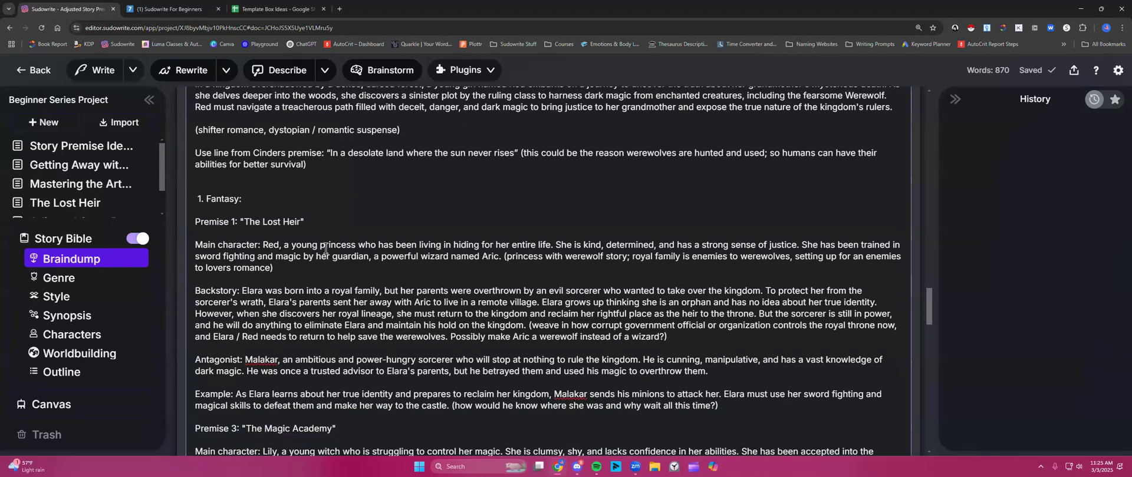
scroll(326, 248, "down", 6)
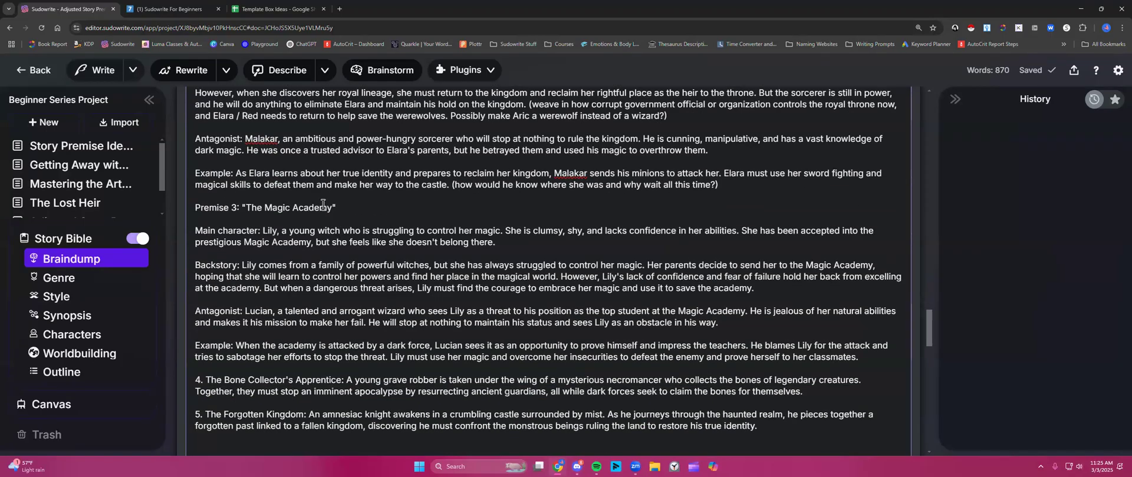
scroll(323, 204, "down", 3)
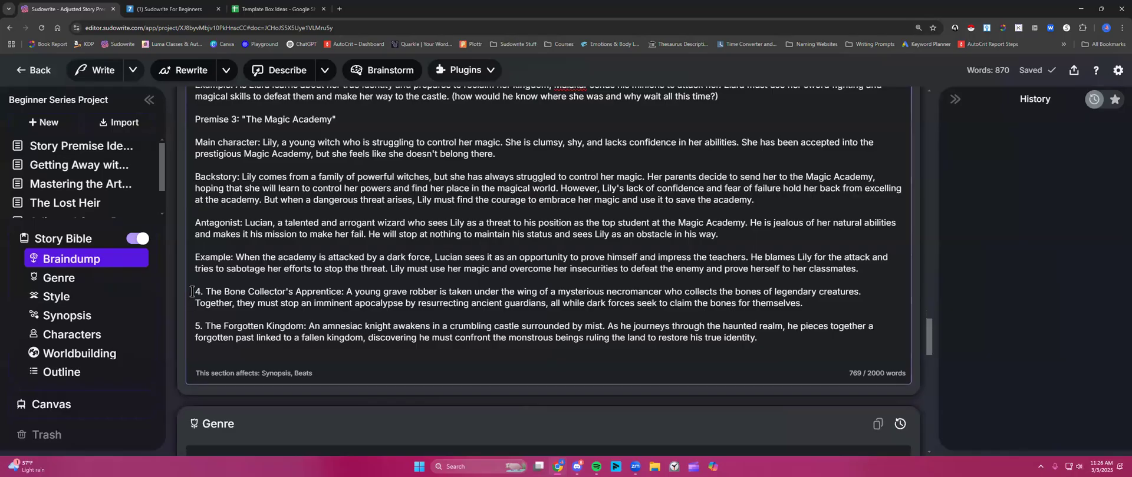
scroll(192, 292, "up", 2)
left_click_drag(195, 163, 761, 383)
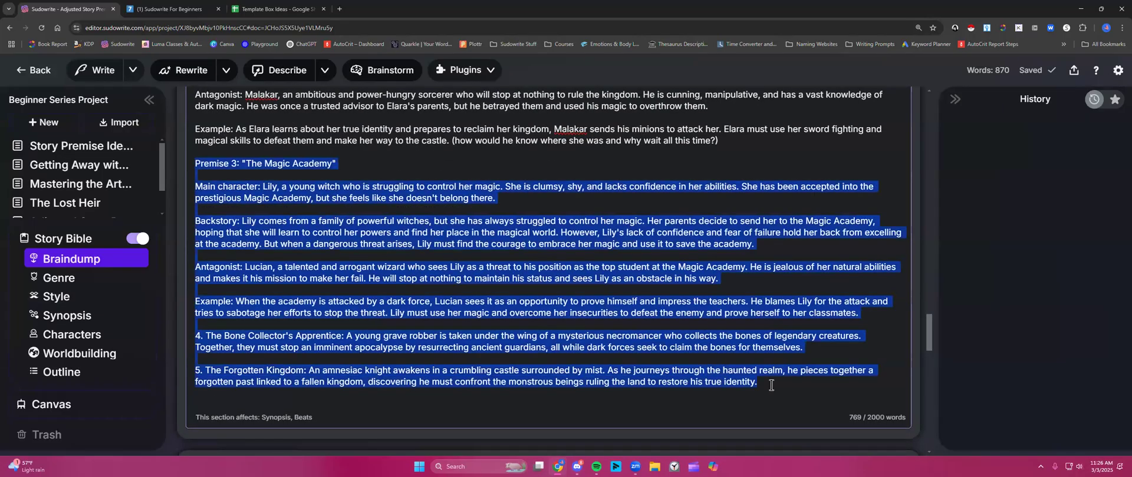
key("BackSpace")
scroll(676, 253, "up", 5)
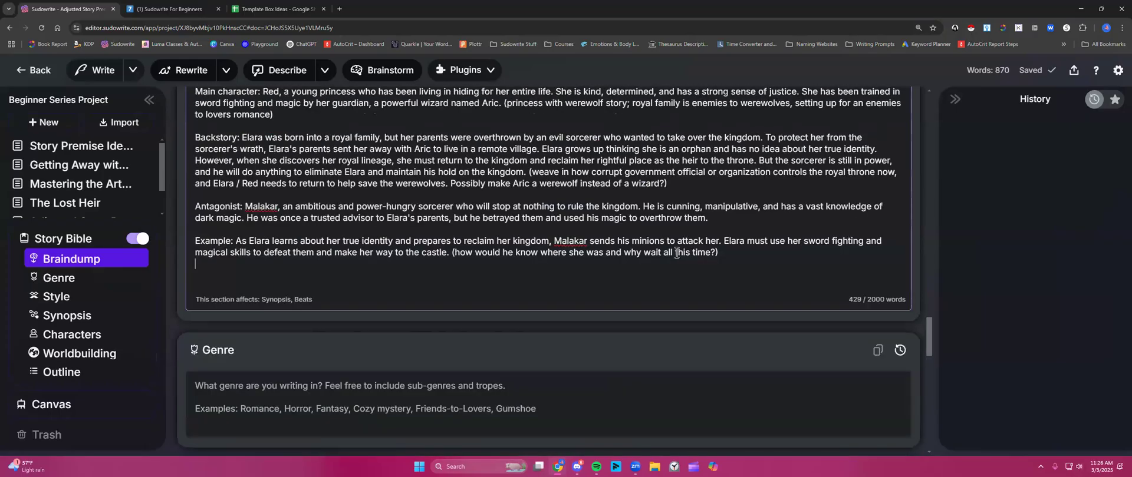
- Review the trimmed Braindump, go to the Synopsis section, and generate a synopsis
scroll(677, 253, "up", 1)
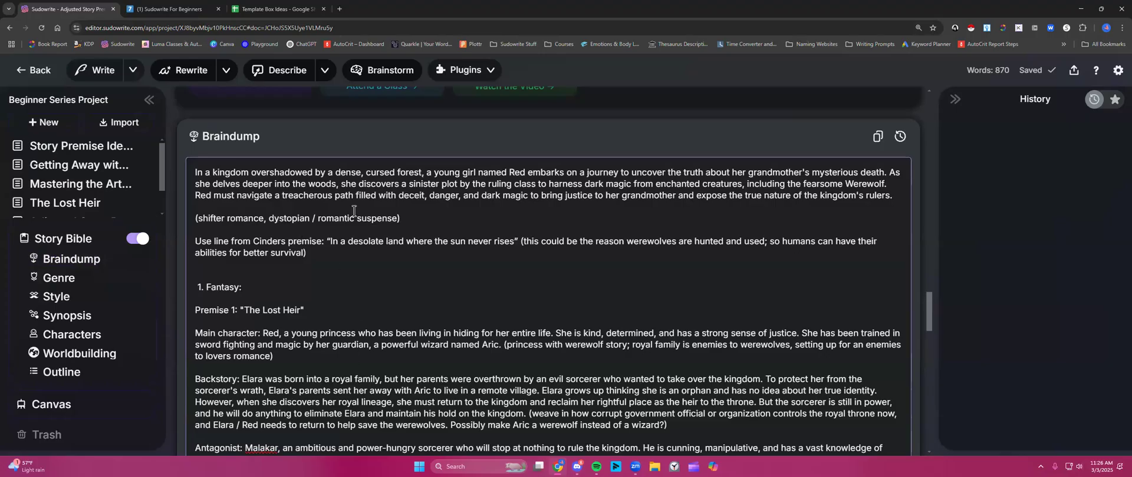
scroll(465, 302, "down", 5)
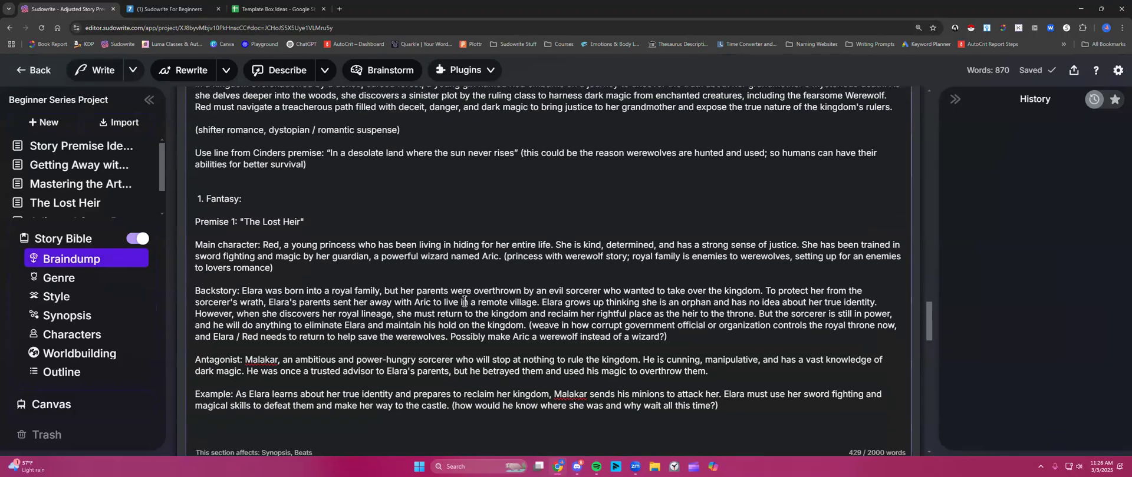
left_click(50, 318)
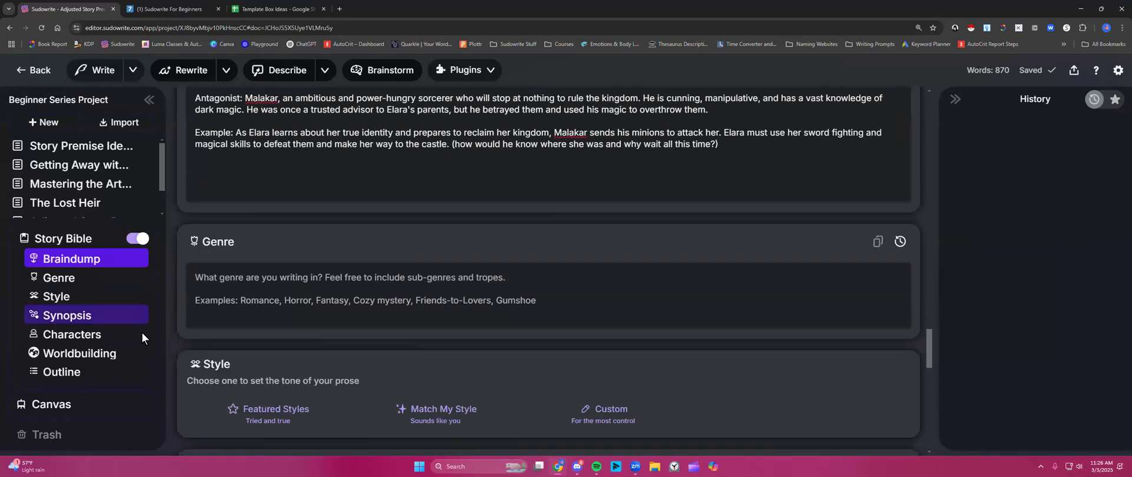
left_click(850, 103)
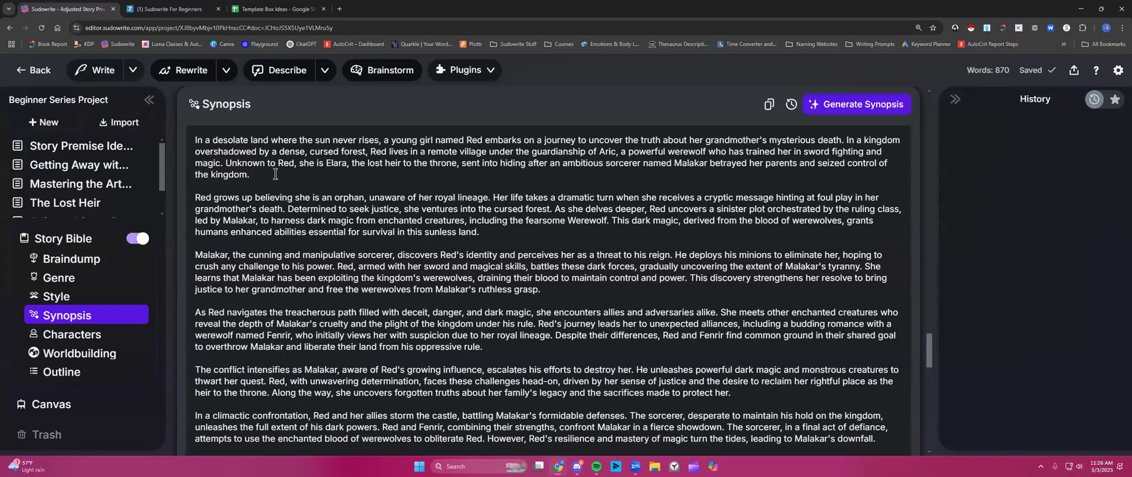
- Highlight the synopsis sentence beginning "Unknown to Red, she is Elara", clear the selection, and skim the following paragraphs
left_click_drag(225, 163, 350, 172)
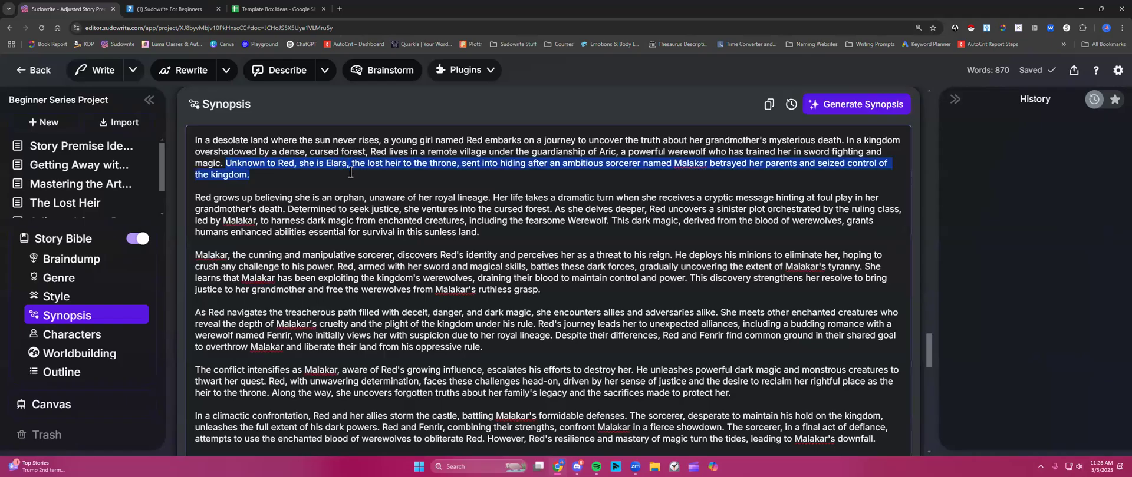
left_click(278, 178)
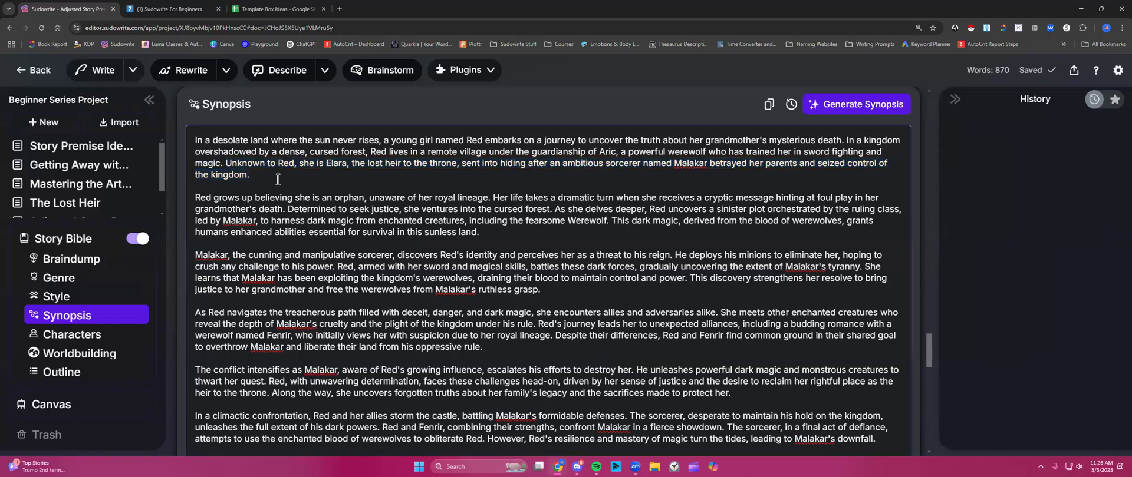
scroll(372, 215, "down", 1)
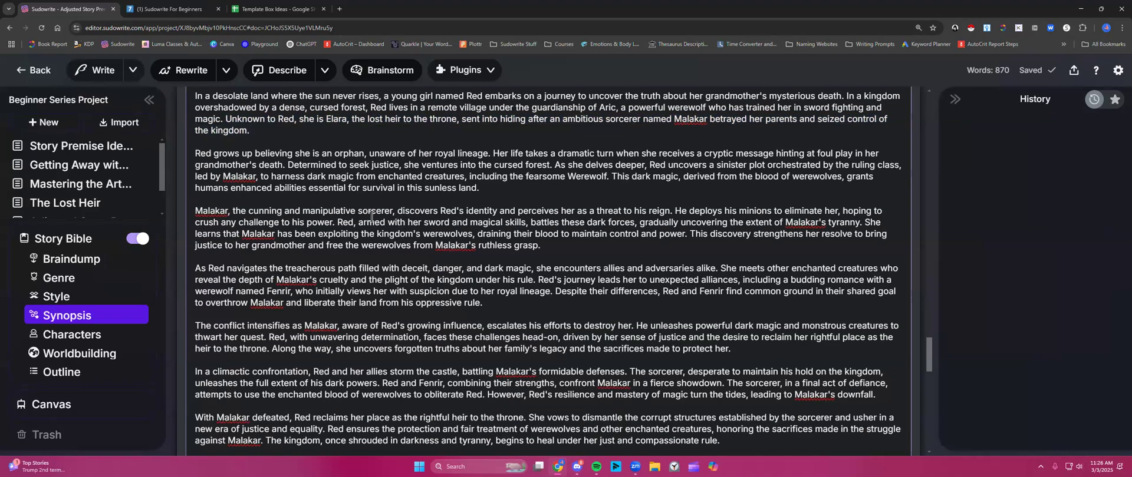
scroll(372, 216, "up", 1)
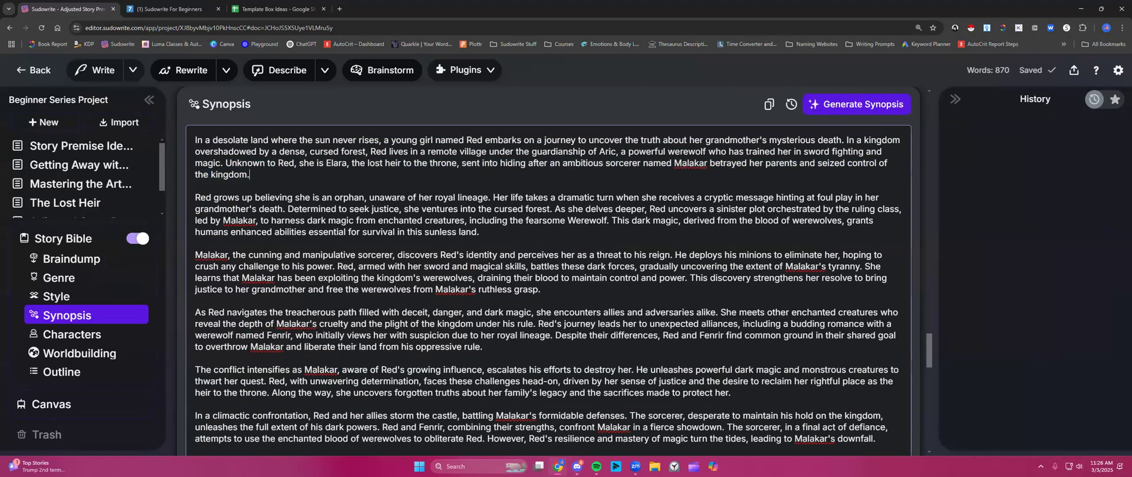
- Check the credits used by Generate Synopsis in the account's recent activity, close the settings, and read through the synopsis
left_click(1117, 70)
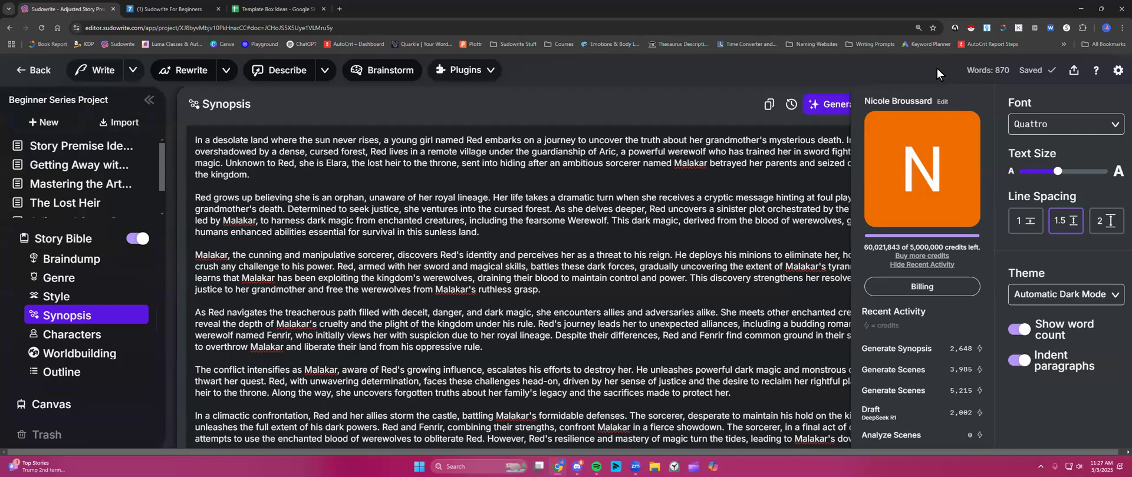
left_click(1116, 72)
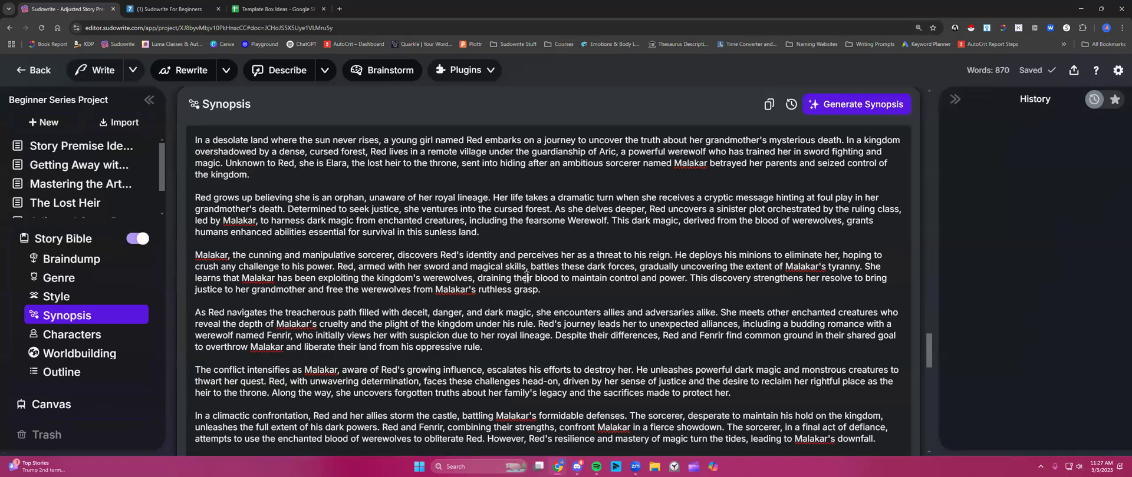
scroll(473, 242, "down", 3)
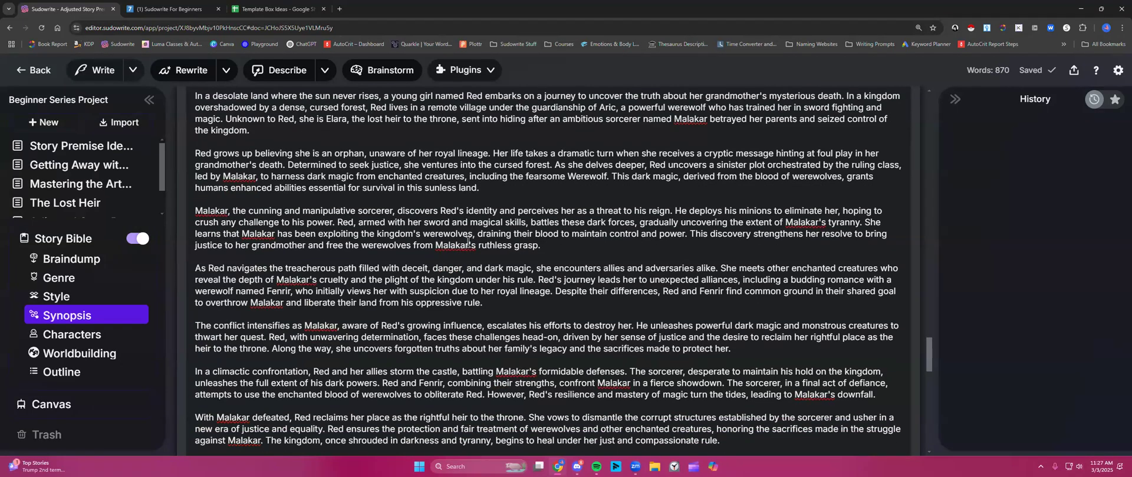
scroll(468, 241, "up", 3)
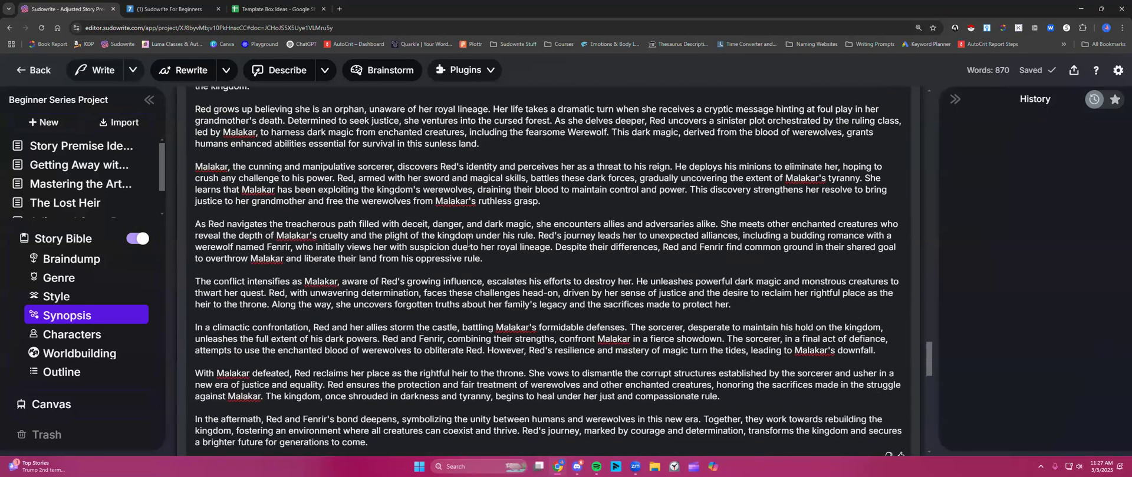
- Move the entire generated synopsis out of the Synopsis section and paste it at the end of the Braindump
scroll(468, 241, "up", 1)
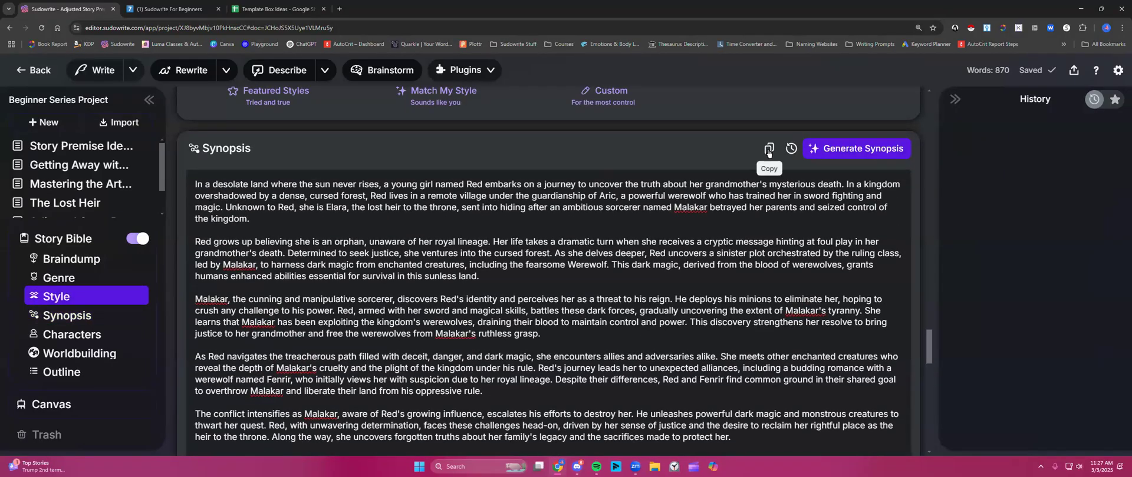
left_click(588, 222)
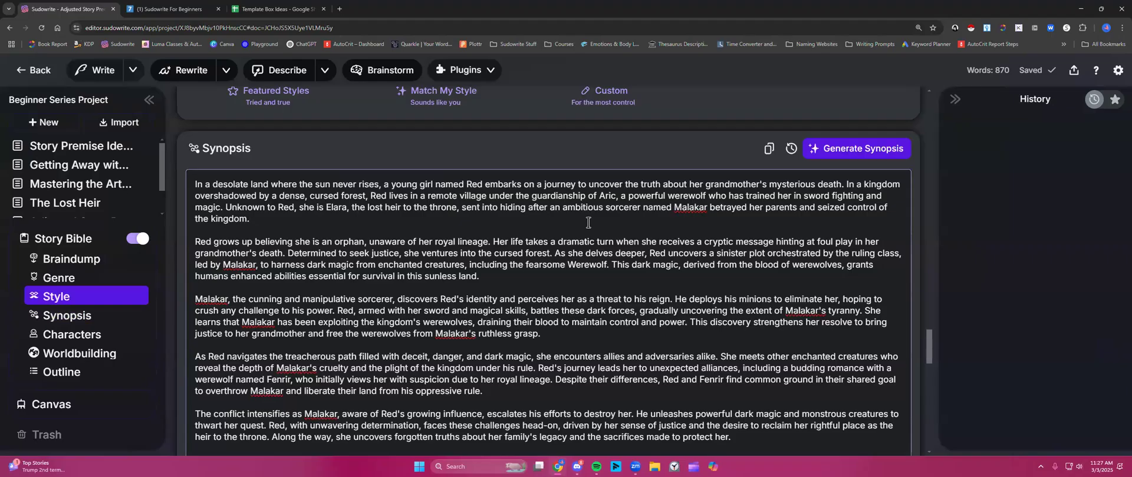
key("ctrl+a")
key("BackSpace")
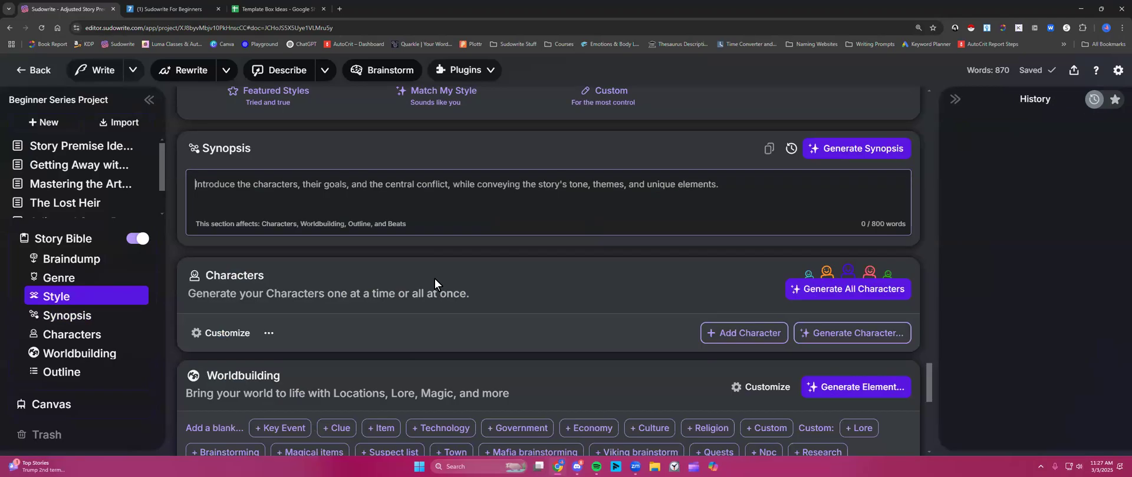
scroll(434, 278, "up", 6)
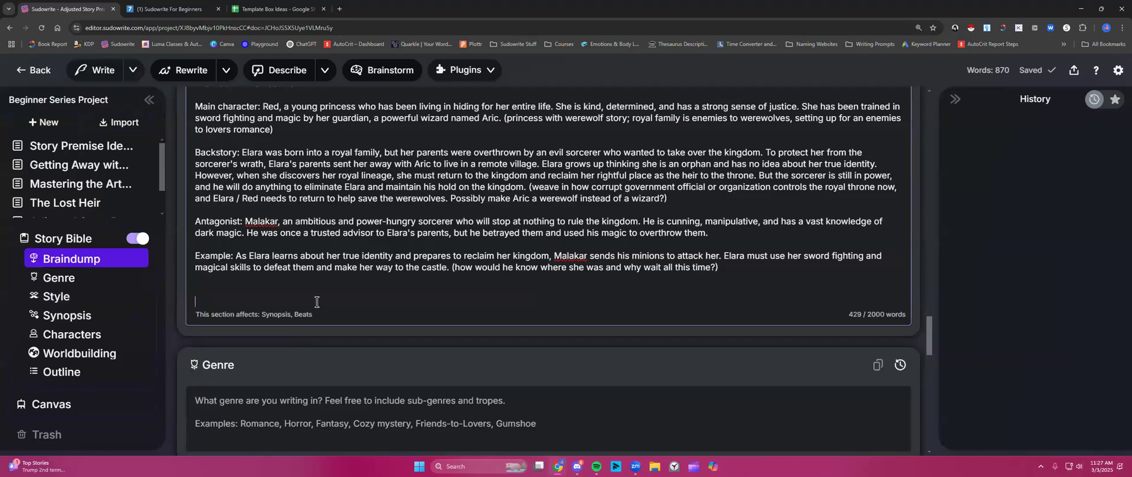
key("ctrl+z")
- Separate the original premise notes from the pasted synopsis in the Braindump with blank lines and a "***" divider
scroll(316, 302, "up", 15)
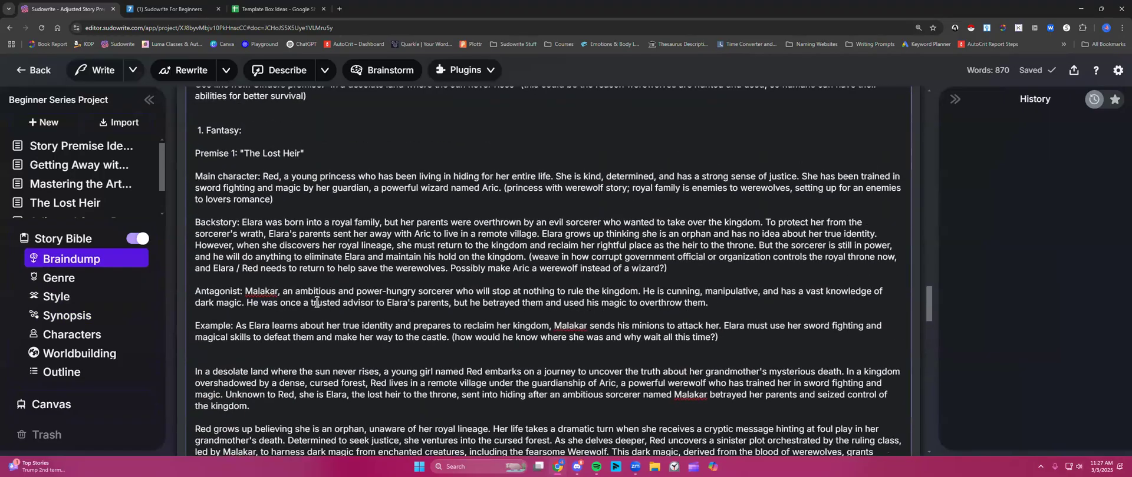
left_click_drag(191, 276, 697, 289)
left_click(527, 316)
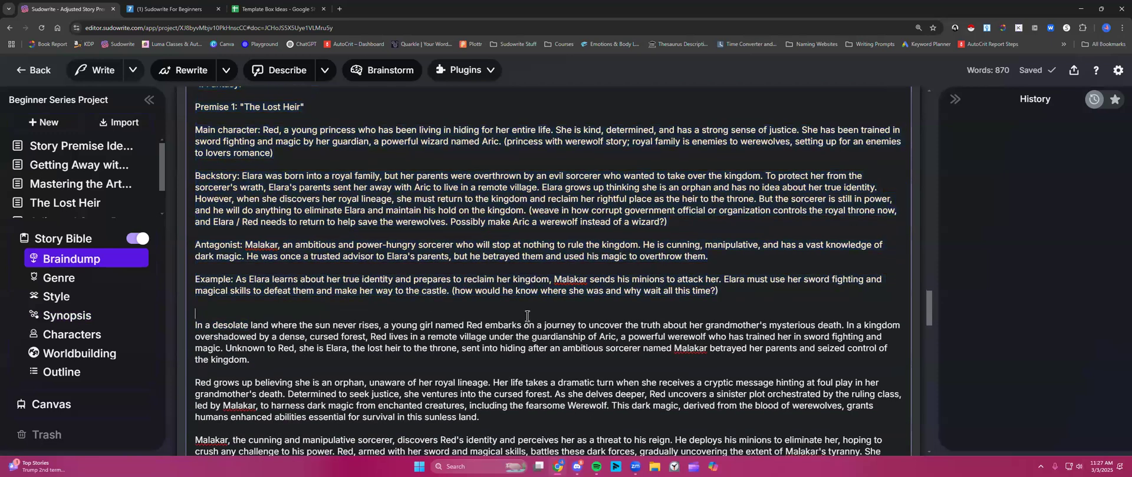
key("Return")
key("Return")
key("Return")
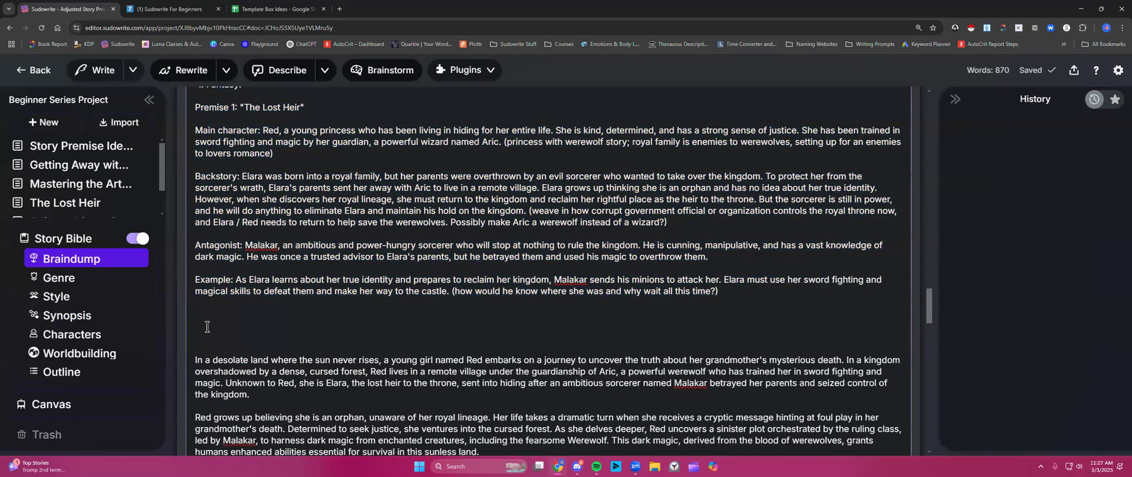
left_click(207, 327)
type("***")
- Read through the combined premise notes and pasted synopsis in the Braindump, and go to the Synopsis generation option
scroll(259, 214, "up", 4)
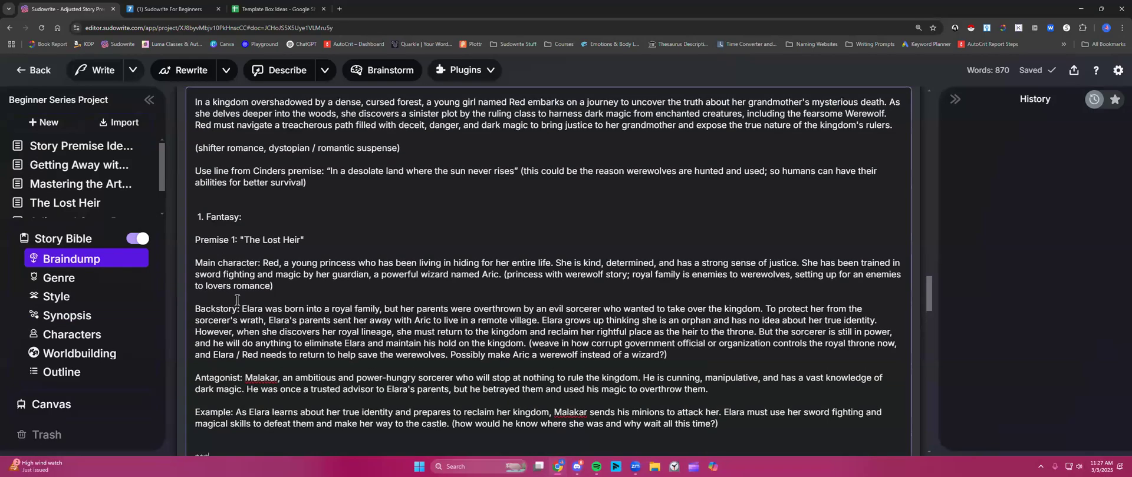
scroll(260, 261, "down", 3)
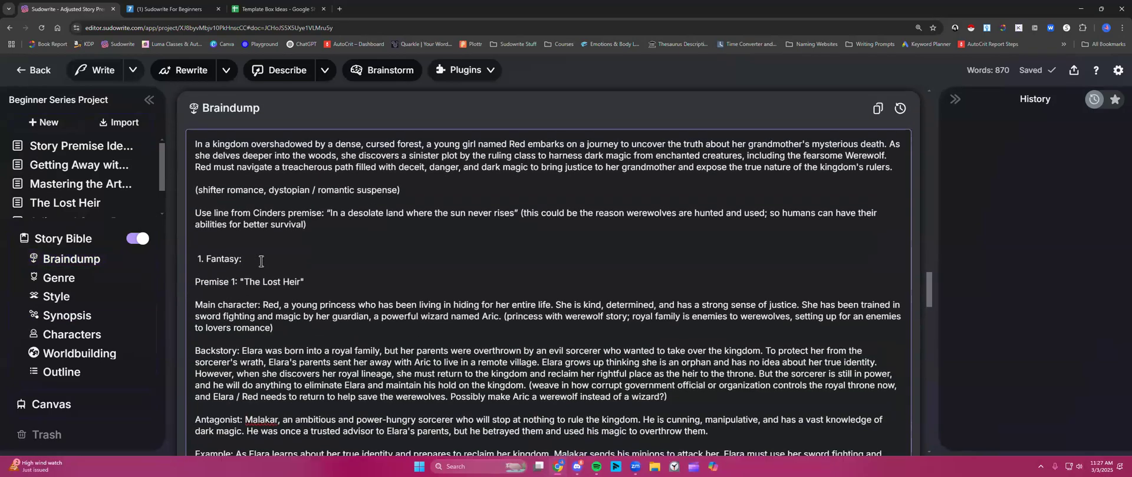
scroll(260, 262, "down", 7)
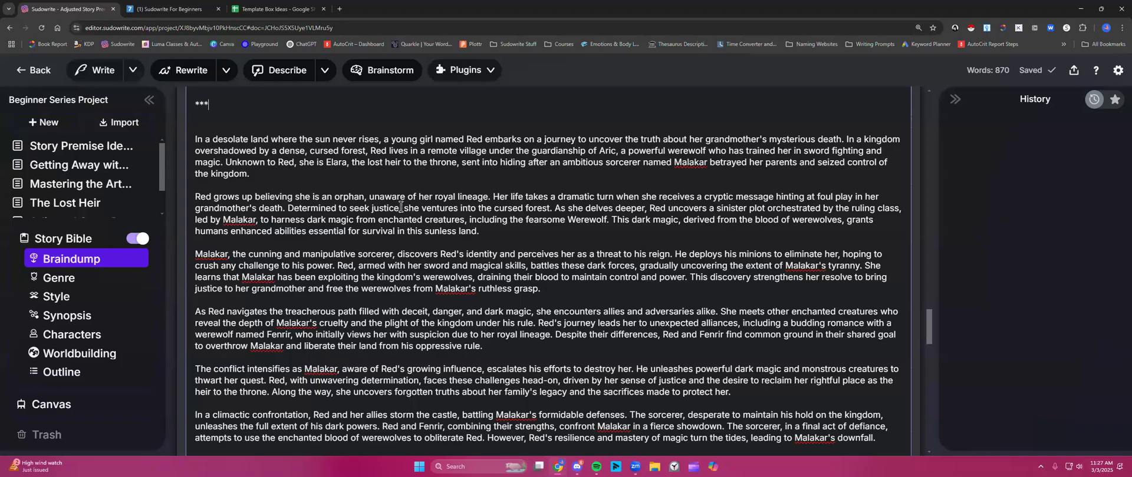
scroll(362, 197, "down", 1)
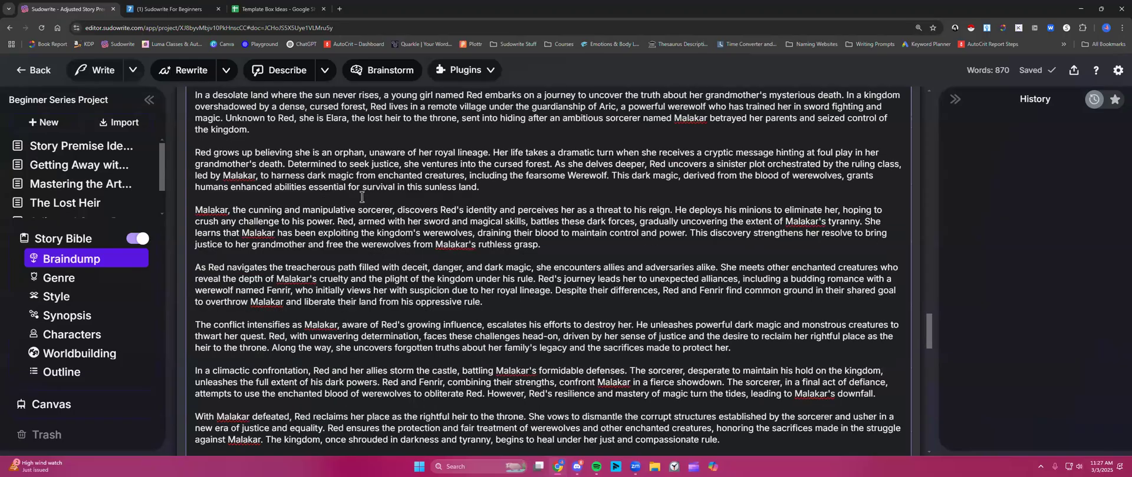
scroll(286, 149, "down", 1)
scroll(407, 313, "down", 2)
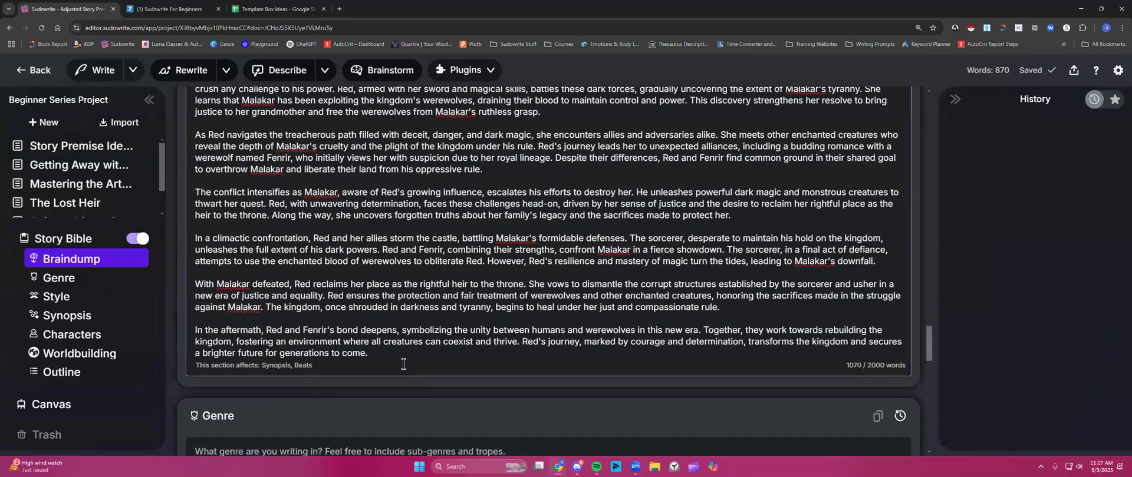
scroll(395, 352, "up", 10)
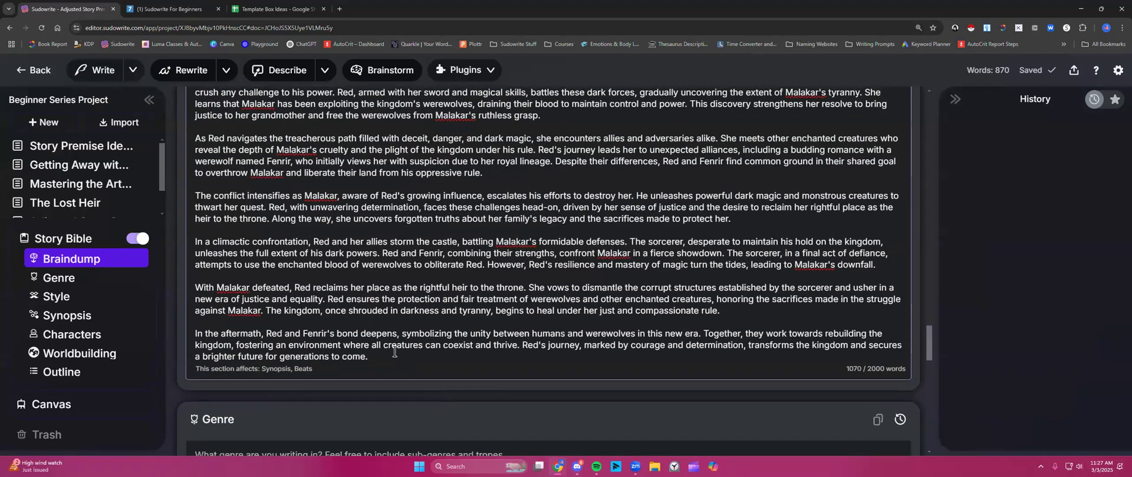
scroll(330, 176, "up", 3)
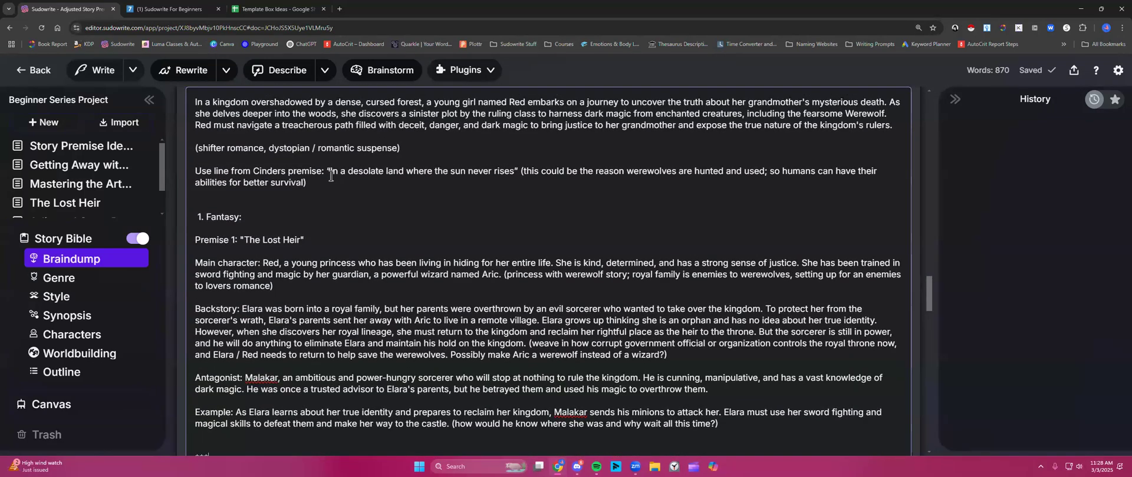
scroll(402, 318, "down", 2)
scroll(403, 318, "down", 15)
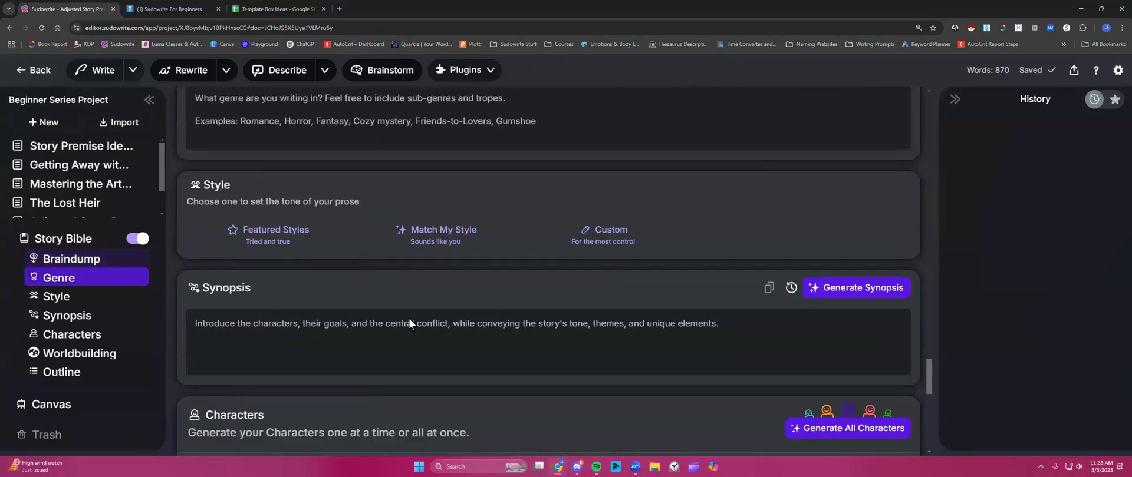
scroll(408, 319, "down", 2)
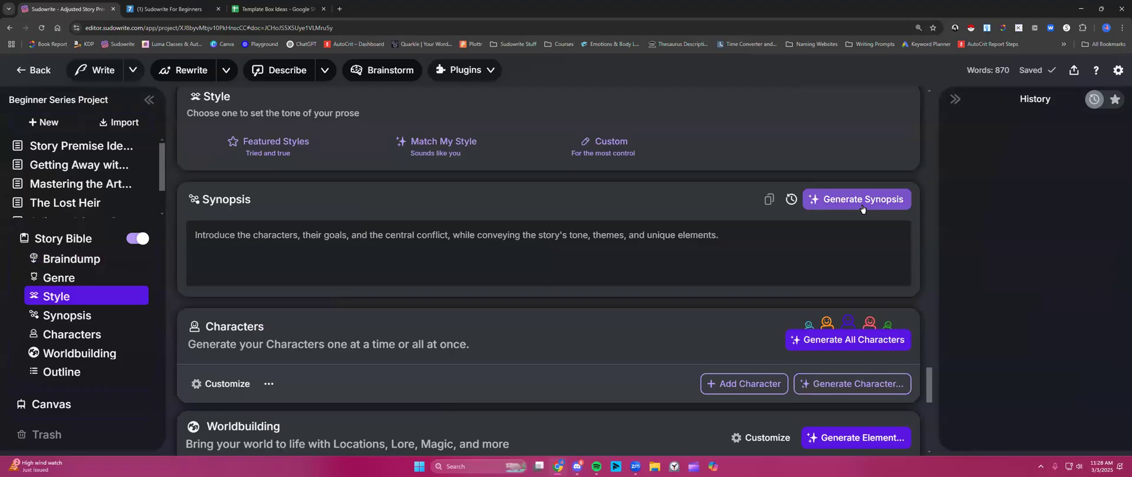
left_click(856, 209)
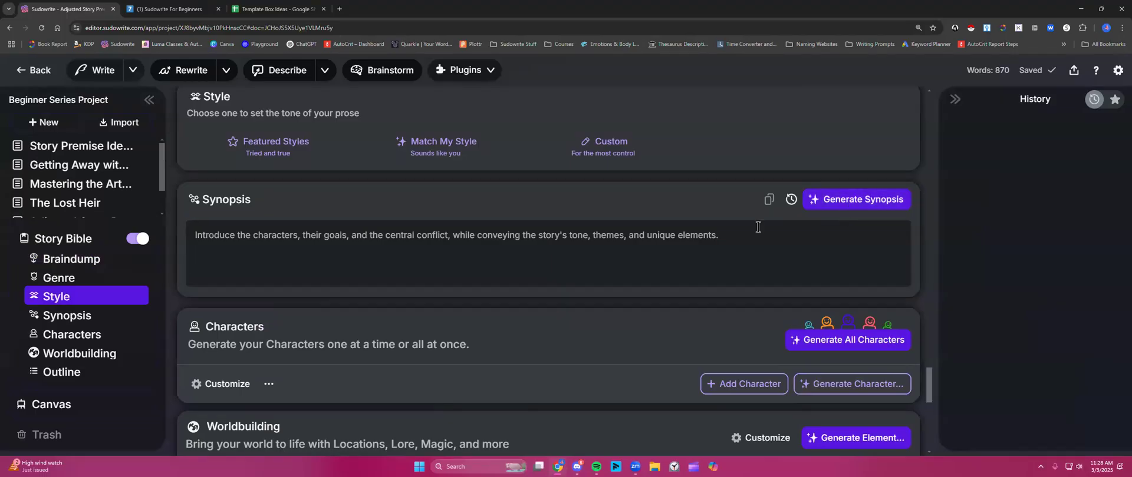
- Clear all text from the Braindump, look over the Synopsis section, and place the cursor in the empty Braindump
scroll(723, 238, "up", 10)
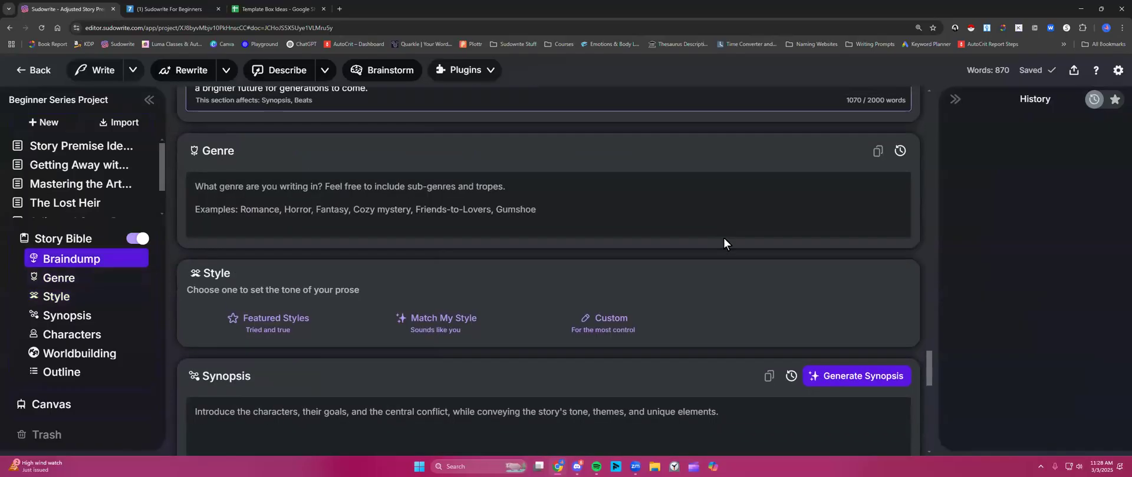
scroll(724, 237, "up", 5)
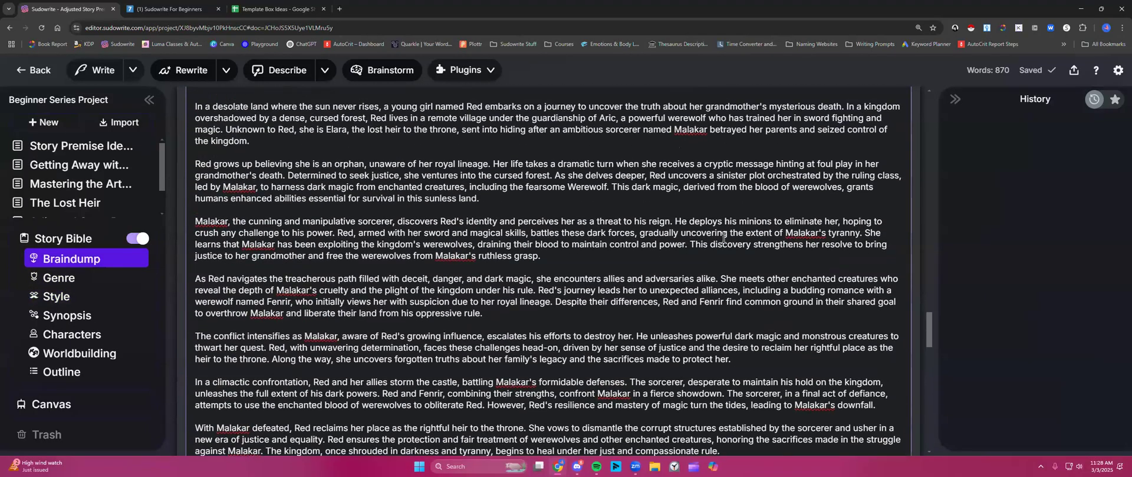
scroll(724, 238, "up", 4)
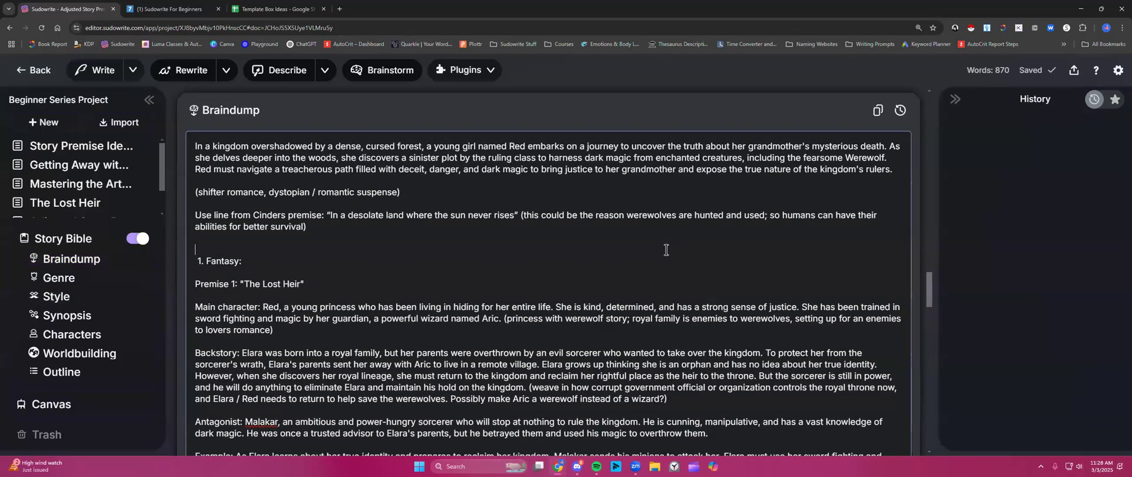
key("ctrl+a")
key("BackSpace")
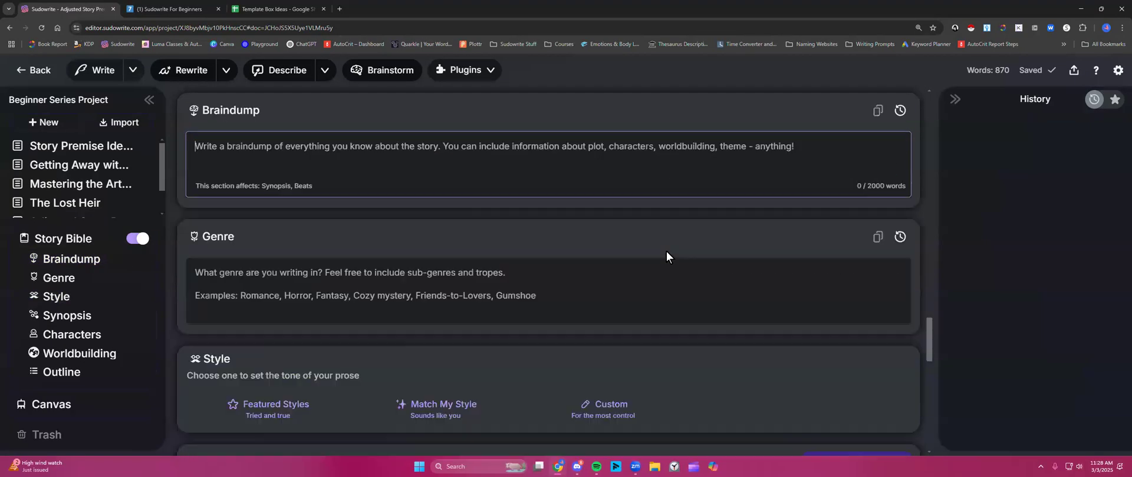
left_click(870, 187)
scroll(393, 236, "down", 5)
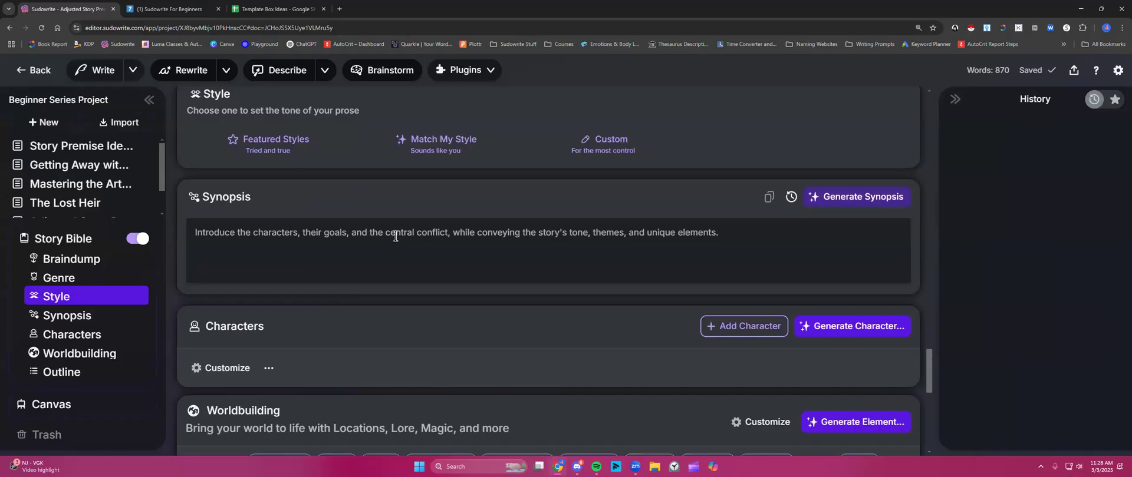
scroll(395, 236, "up", 6)
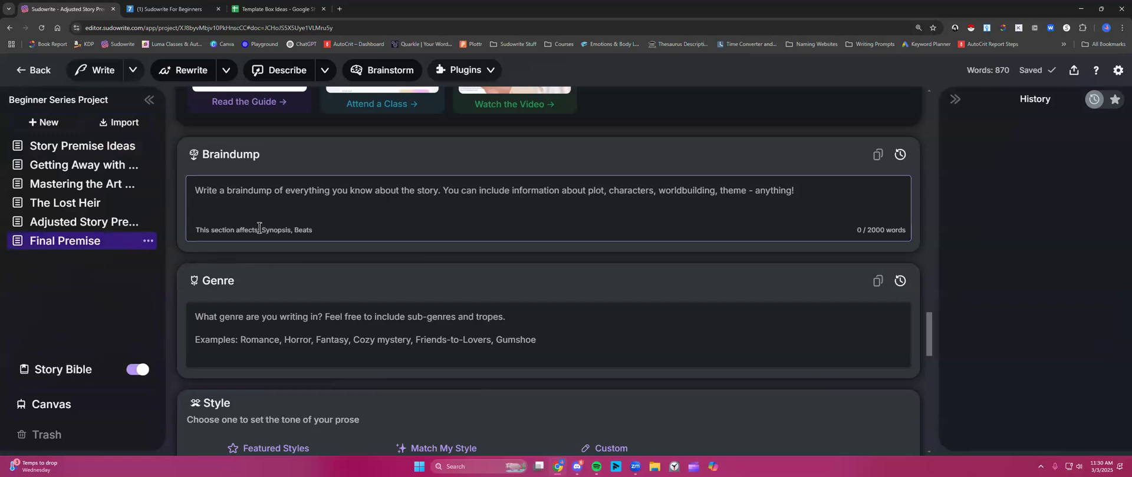
left_click(242, 215)
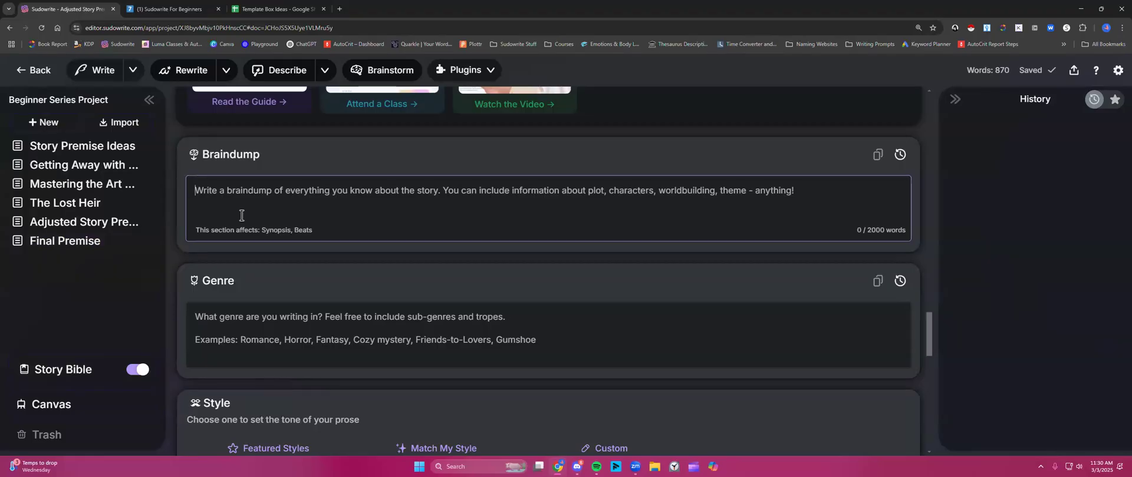
- Look through the installed plugins, open the full plugin library, and search it for "scene-by-scene"
left_click(489, 71)
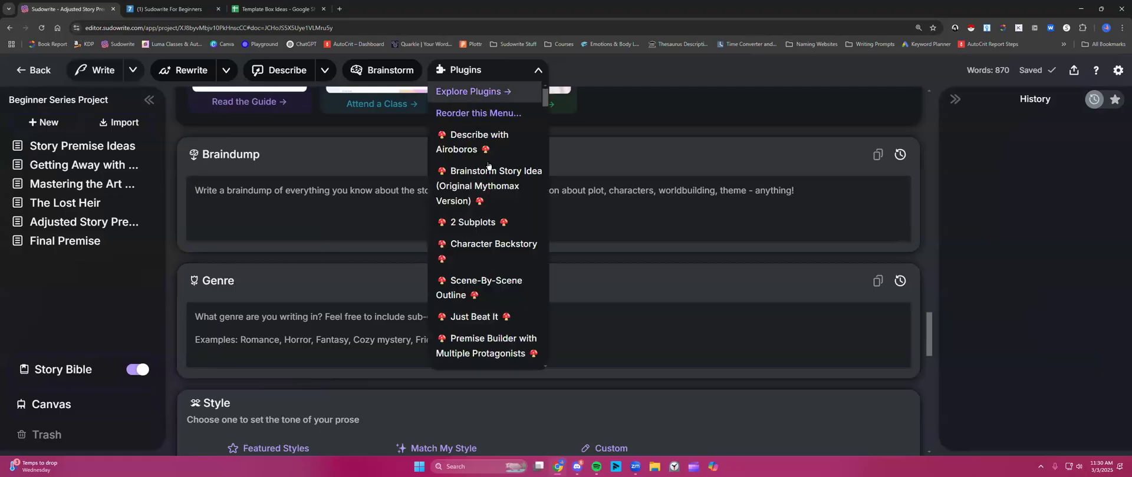
scroll(474, 200, "down", 2)
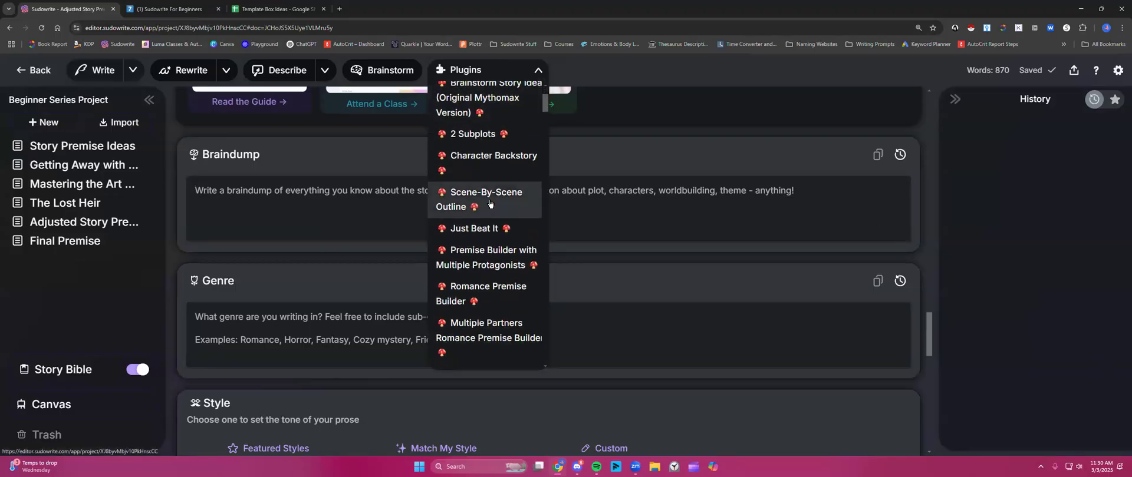
scroll(498, 187, "up", 2)
left_click(494, 93)
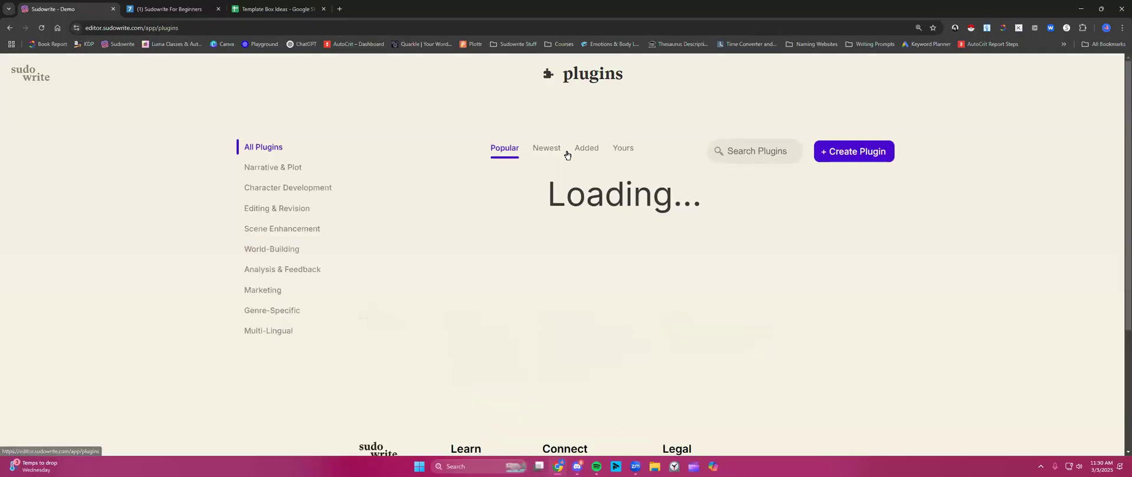
type("scene-y")
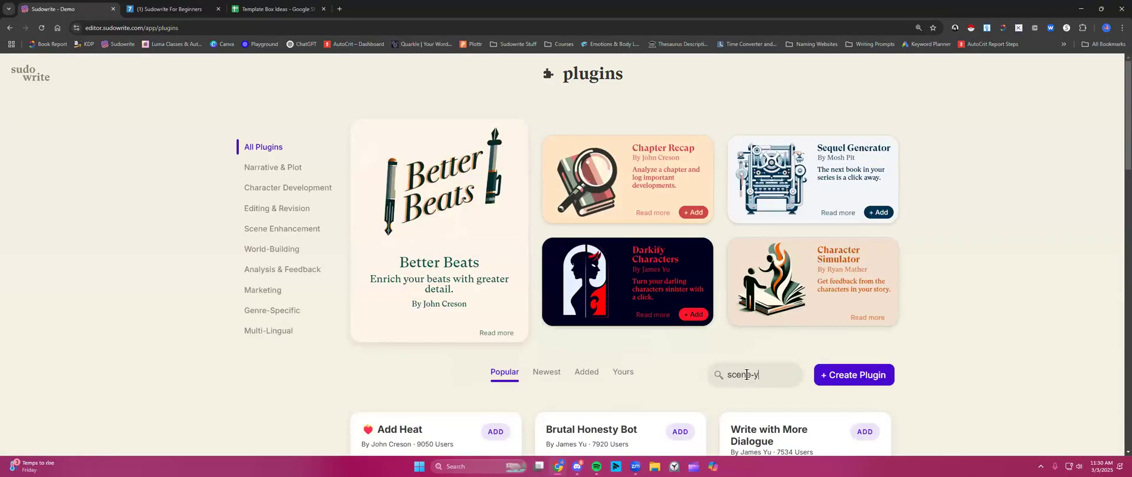
key("BackSpace")
type("by-scene")
key("Return")
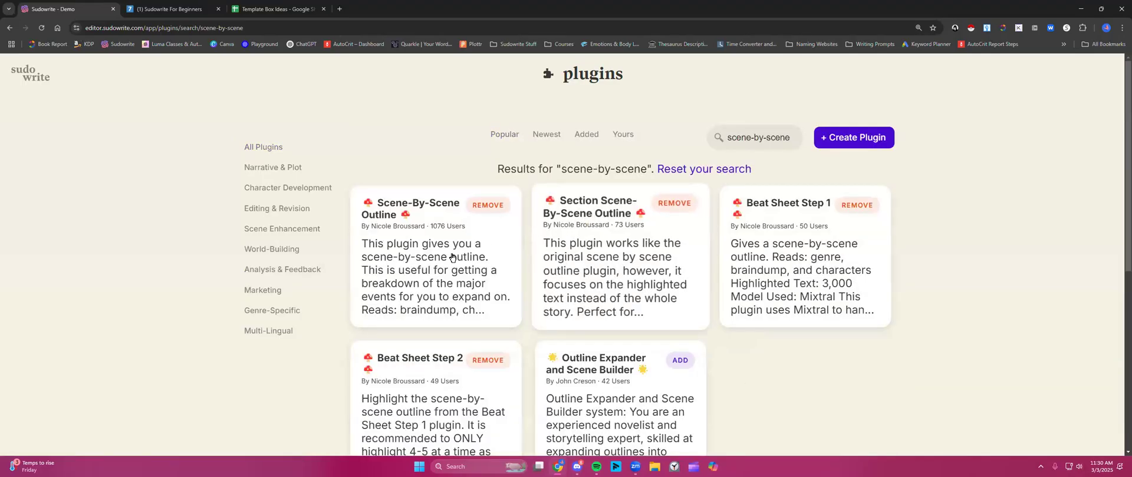
- Look over the plugin search results, copy the page's address, and open the Scene-By-Scene Outline plugin's details
scroll(449, 234, "down", 1)
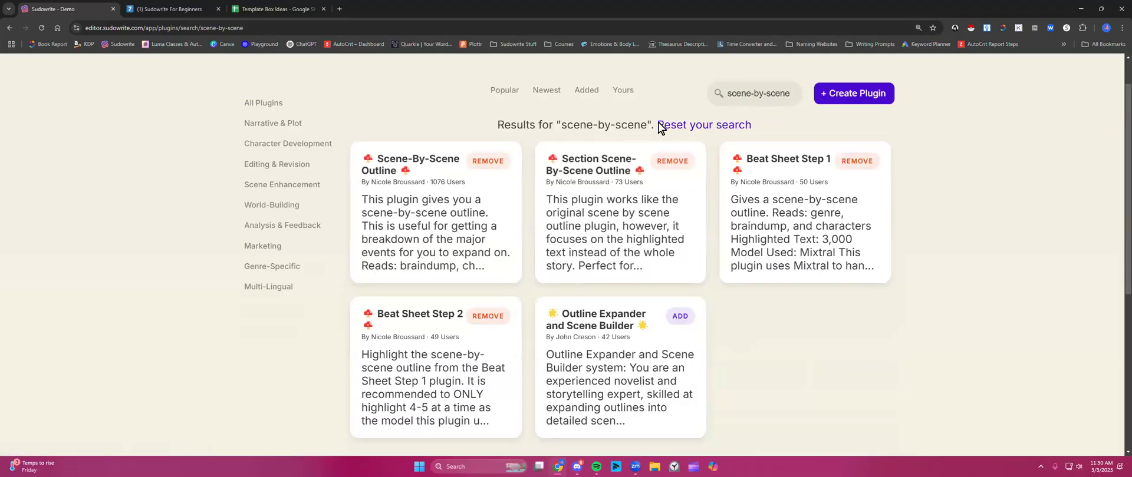
left_click(213, 24)
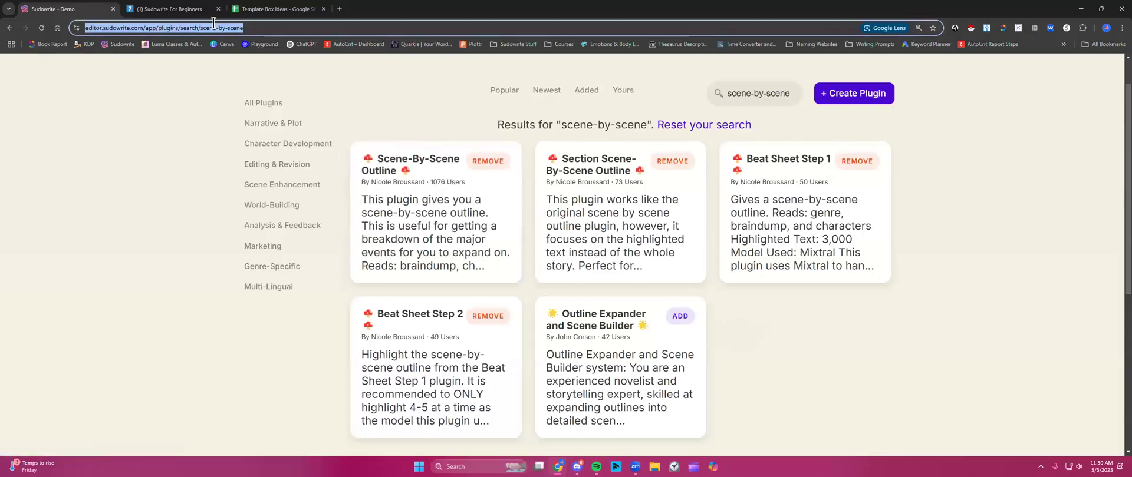
right_click(211, 25)
left_click(249, 112)
left_click(423, 208)
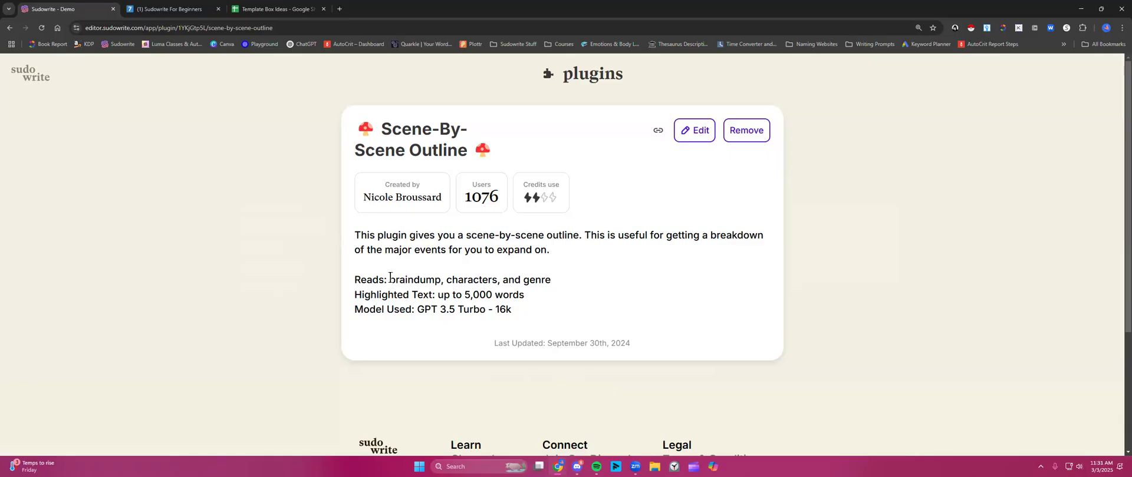
- Return to the Beginner Series Project and highlight the opening phrase of the first premise in Adjusted Story Premise Ideas
left_click(29, 79)
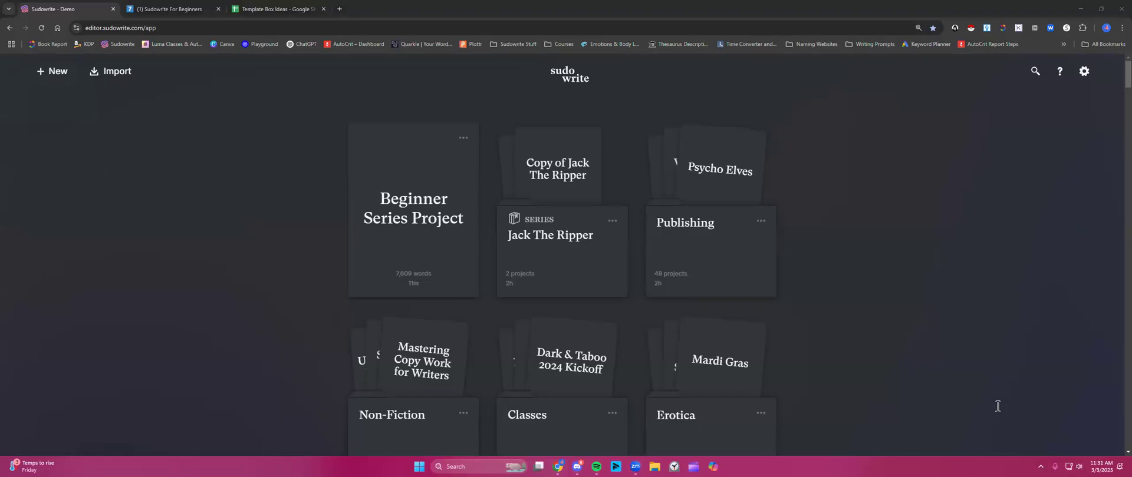
left_click(420, 219)
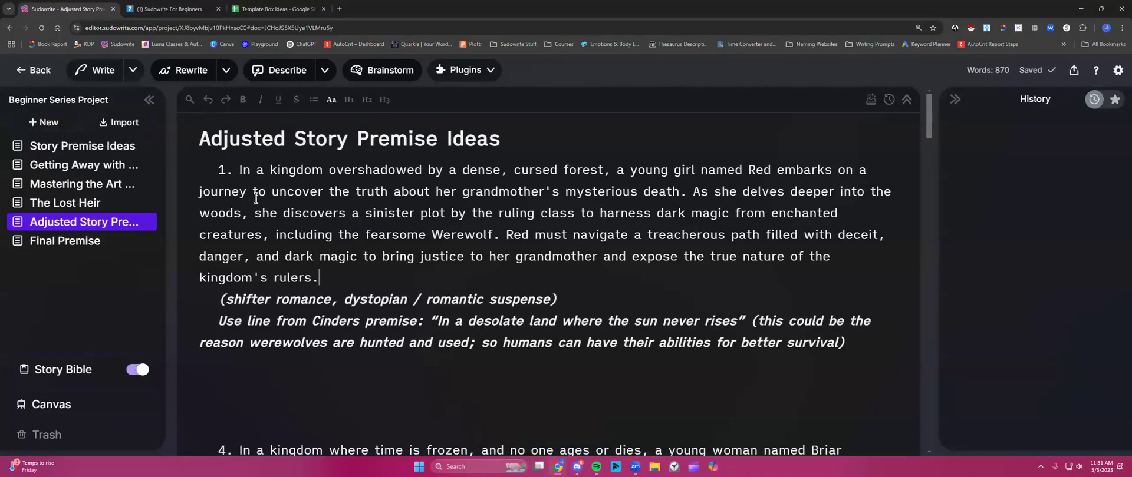
left_click_drag(239, 171, 628, 171)
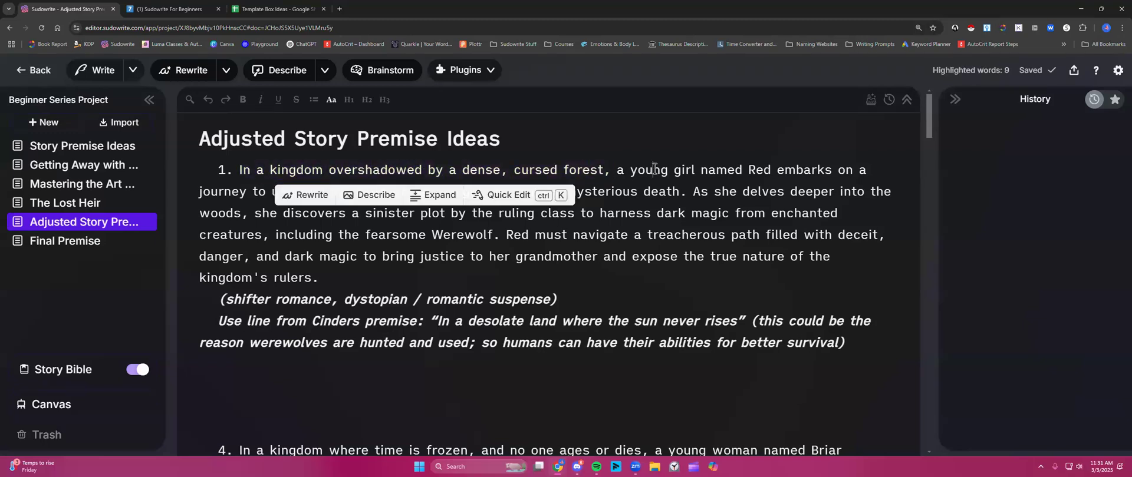
- Highlight the first premise's phrases on Red's journey and the ruling-class plot, and look over the Story Bible sections
left_click(777, 173)
left_click_drag(749, 170, 637, 198)
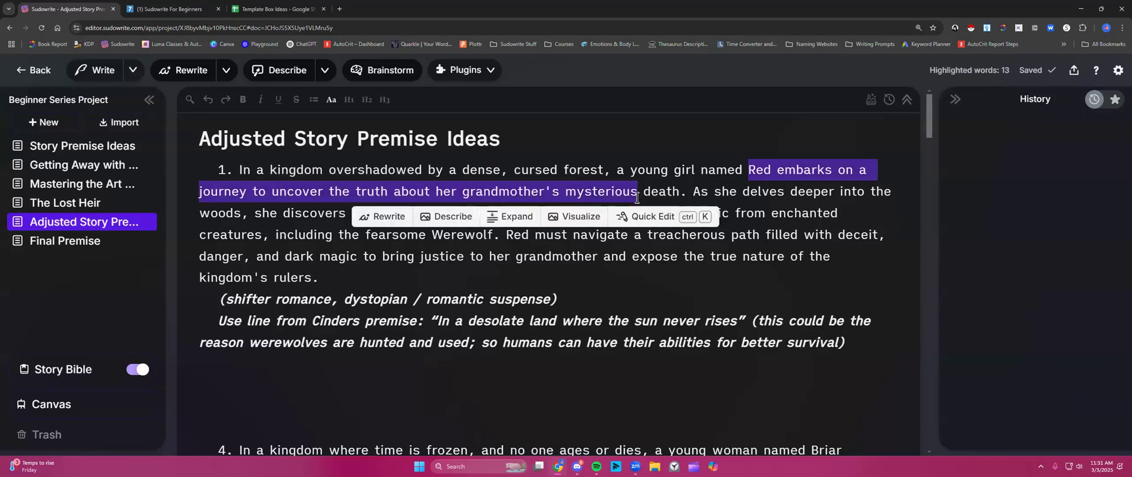
left_click(775, 193)
left_click_drag(311, 213, 574, 215)
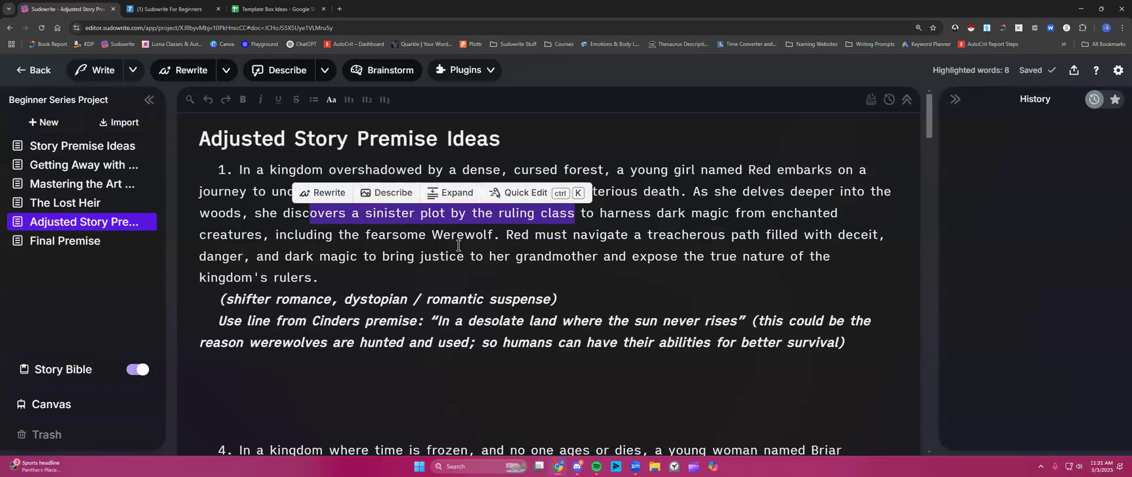
left_click(448, 277)
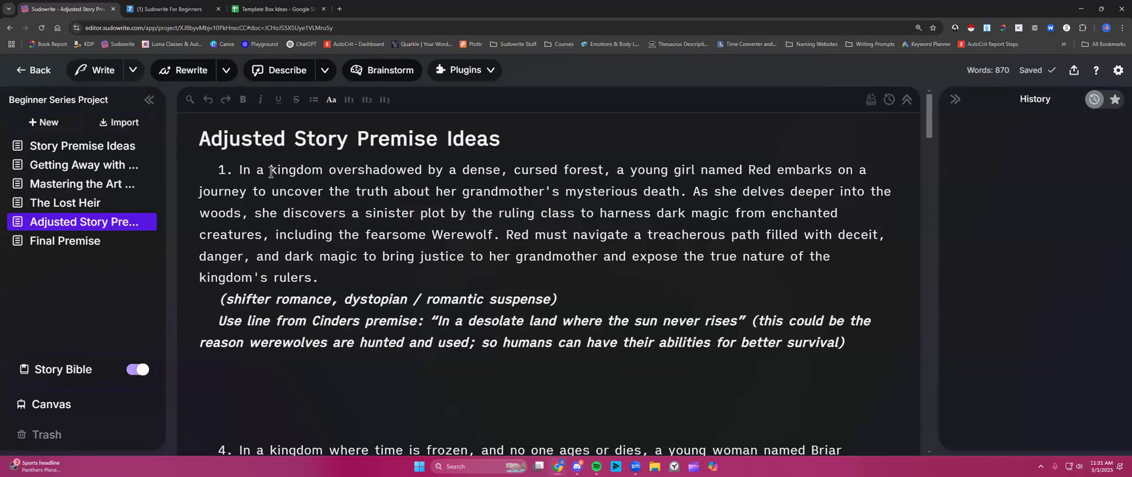
left_click(112, 368)
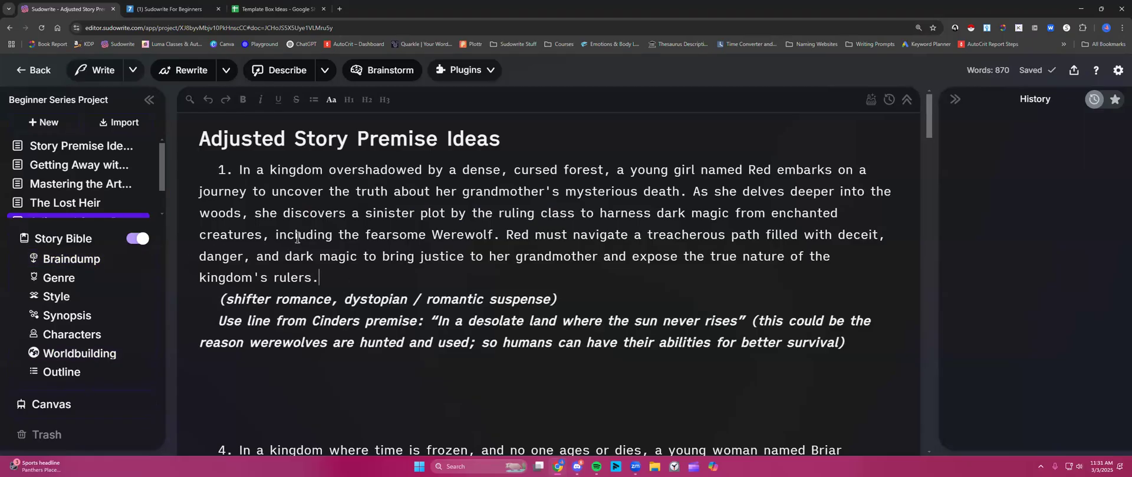
scroll(280, 210, "down", 1)
- Open the Final Premise document and highlight its entire alien-invasion premise
mouse_move(59, 260)
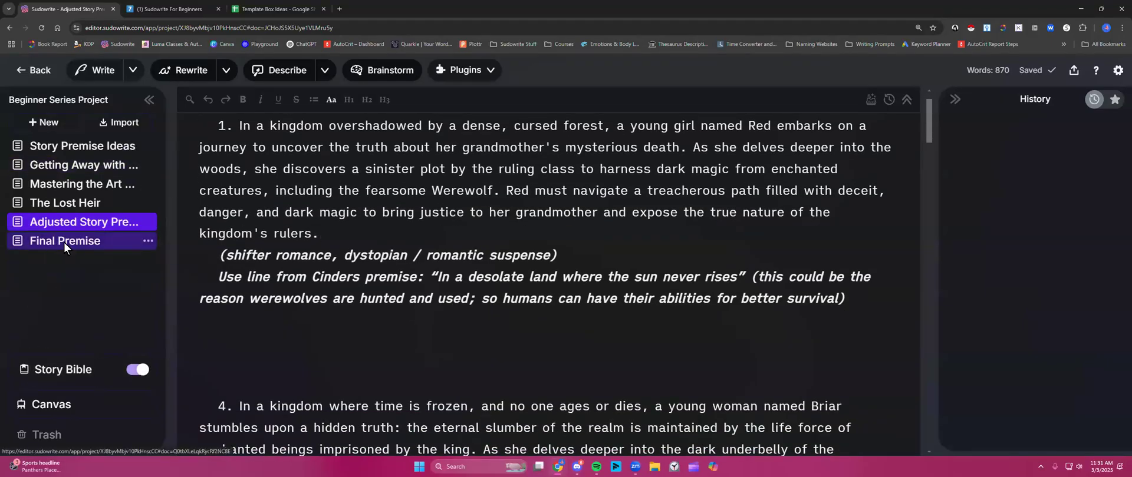
left_click(64, 243)
triple_click(822, 204)
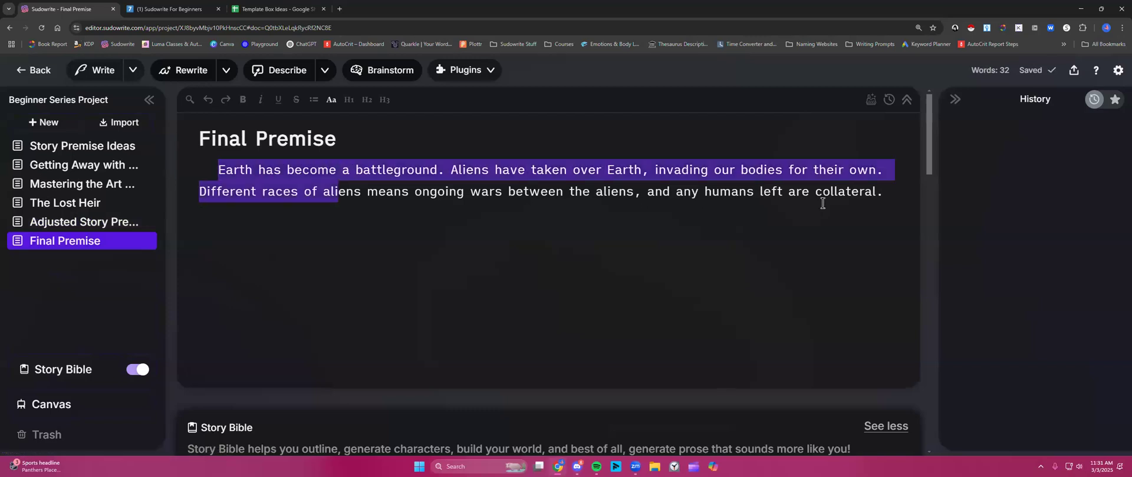
right_click(833, 254)
left_click(831, 241)
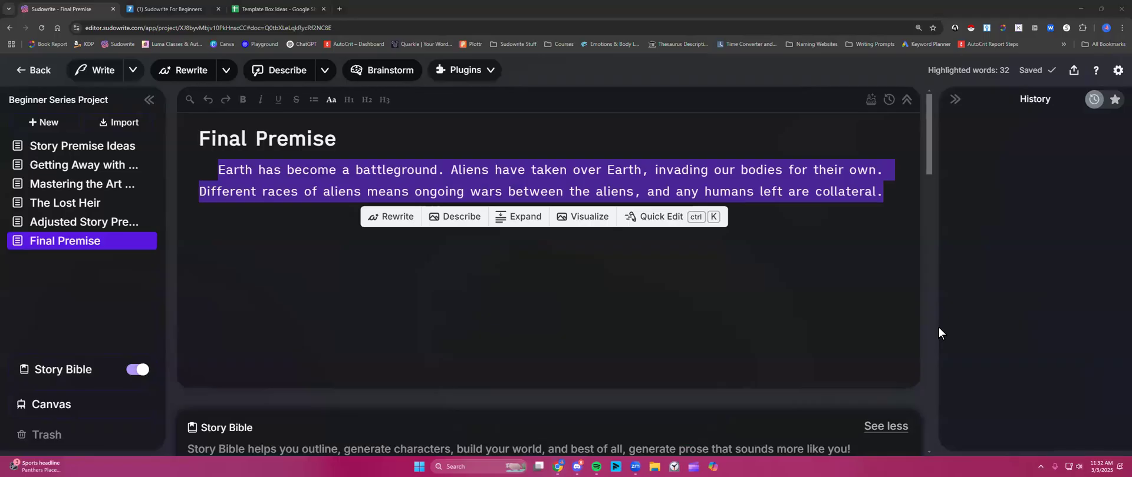
left_click(885, 193)
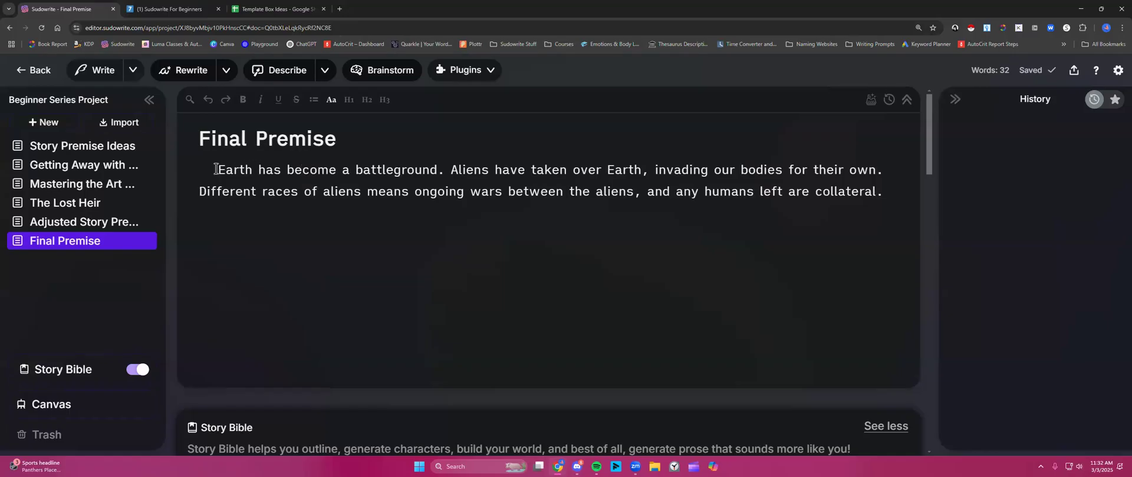
- Select the full Final Premise text and start a Quick Chat about it
left_click_drag(218, 170, 888, 190)
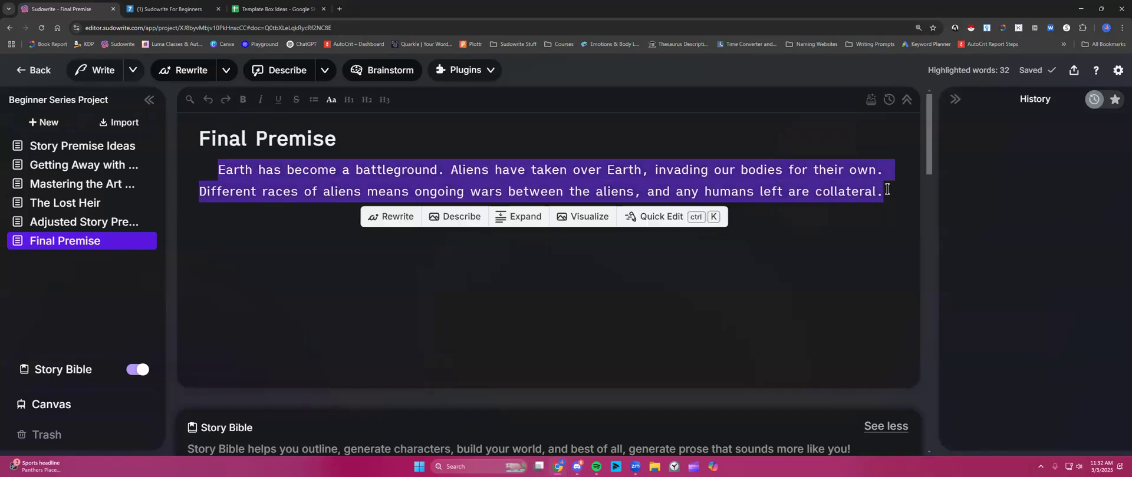
left_click(655, 219)
left_click(318, 230)
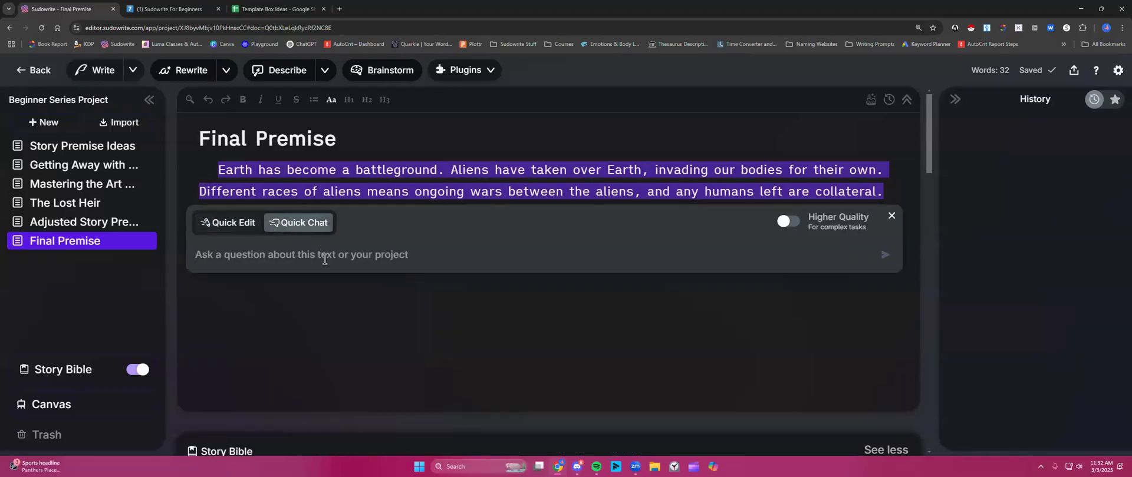
- Ask the chat: "Give me some backstory. Why did the aliens invade Earth? How did the battle play out? How do they inhabit our bodies?"
type("Give me som")
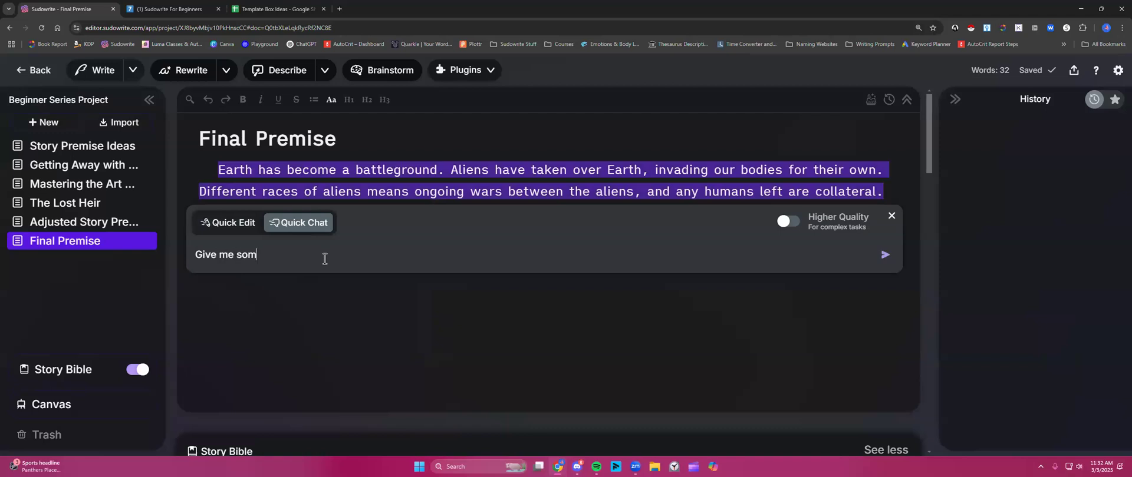
type("e backst")
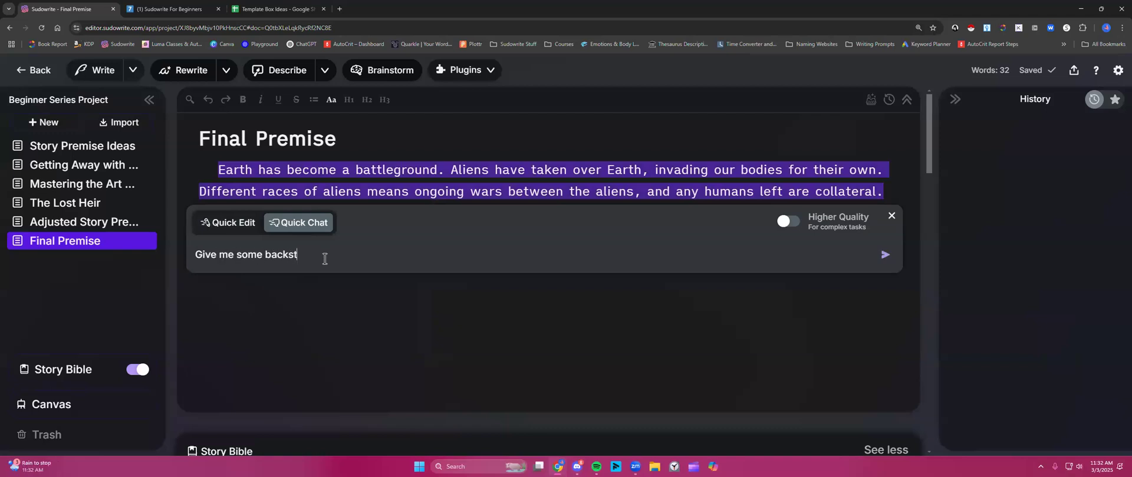
type("ory. Why did the ali")
key("BackSpace")
key("BackSpace")
type("alienc")
type(" invade")
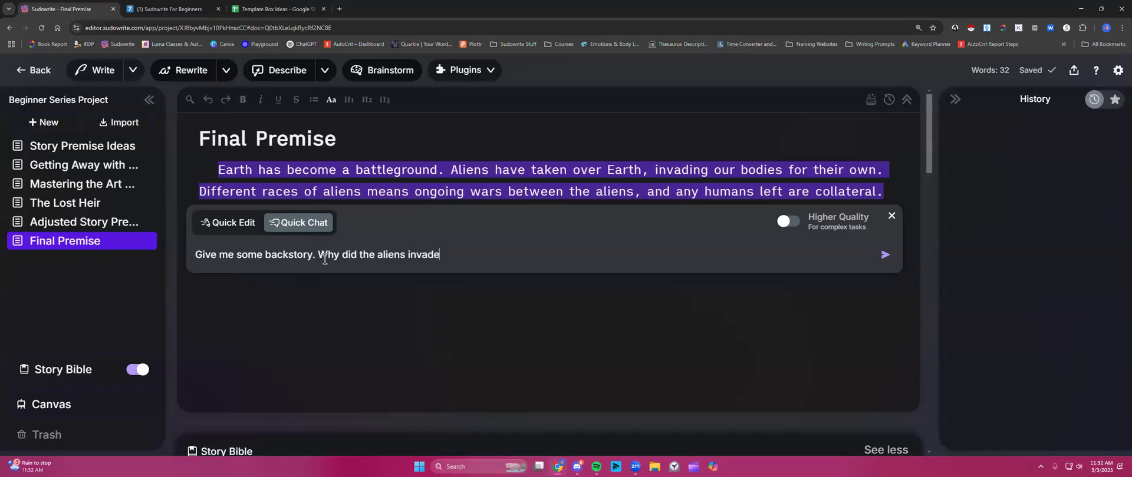
type(" Earth? How did the battle")
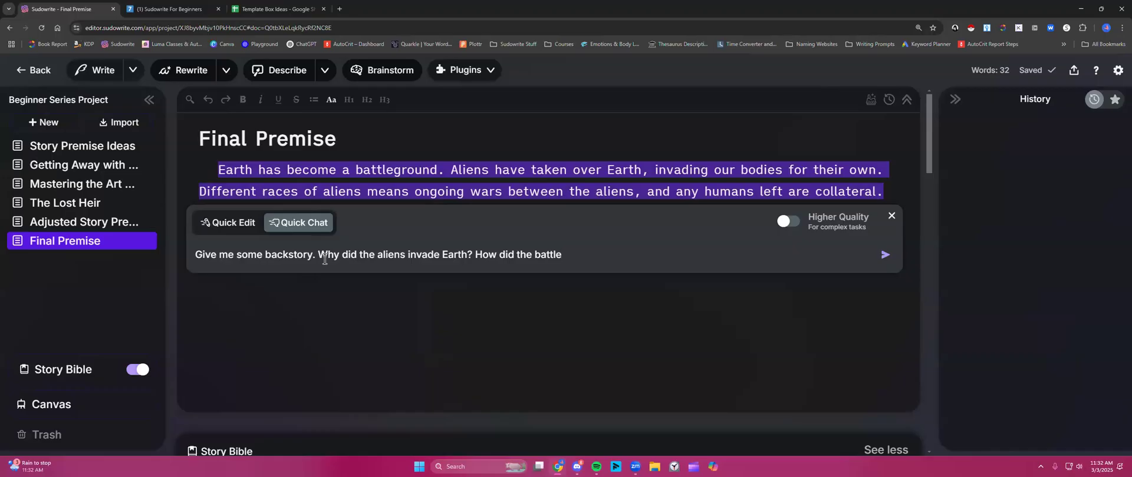
type(" play out? W")
key("BackSpace")
type("How do they inhabit")
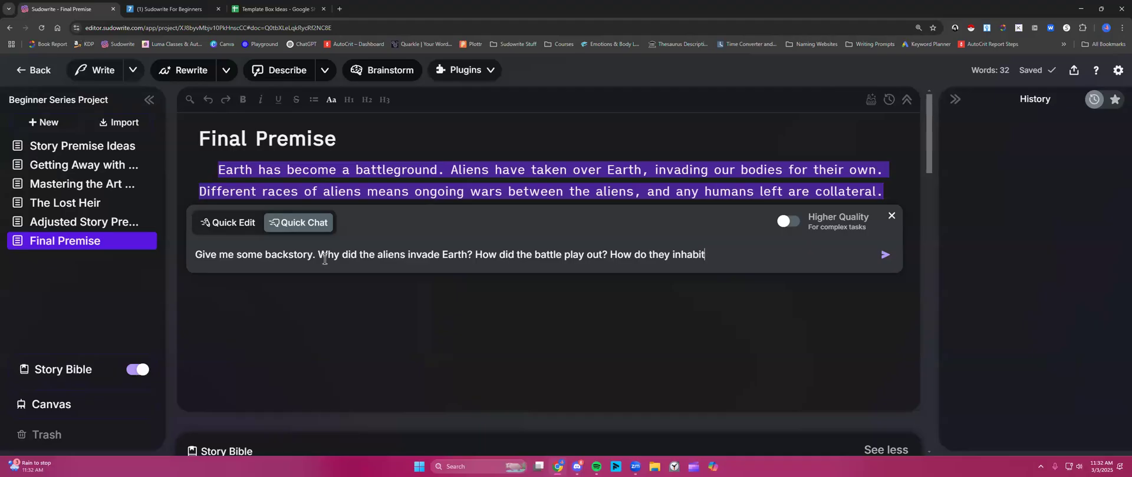
type(" our bodies?")
left_click(884, 256)
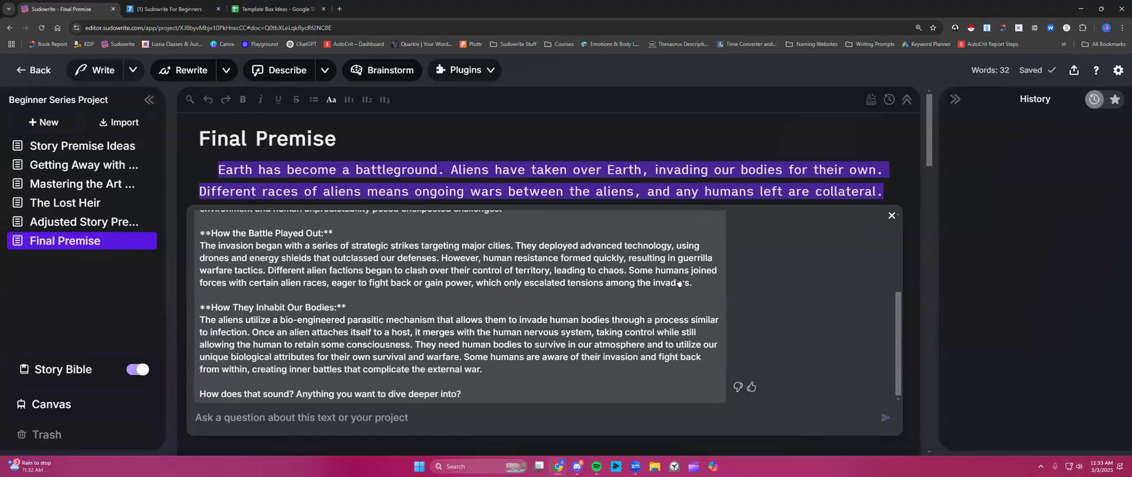
- Copy the Quick Chat question and its full backstory reply, and close the chat
scroll(590, 278, "up", 3)
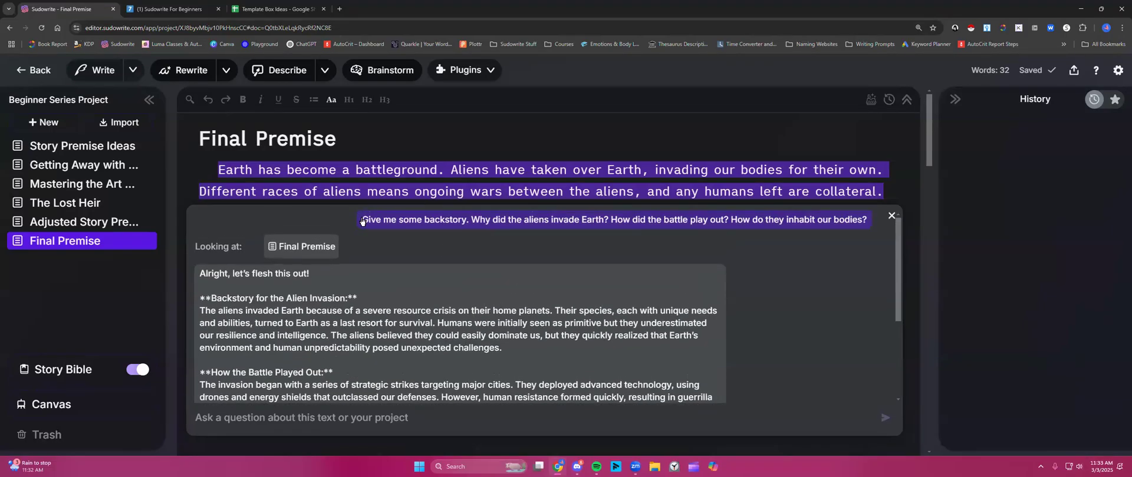
left_click_drag(389, 266, 470, 392)
right_click(462, 362)
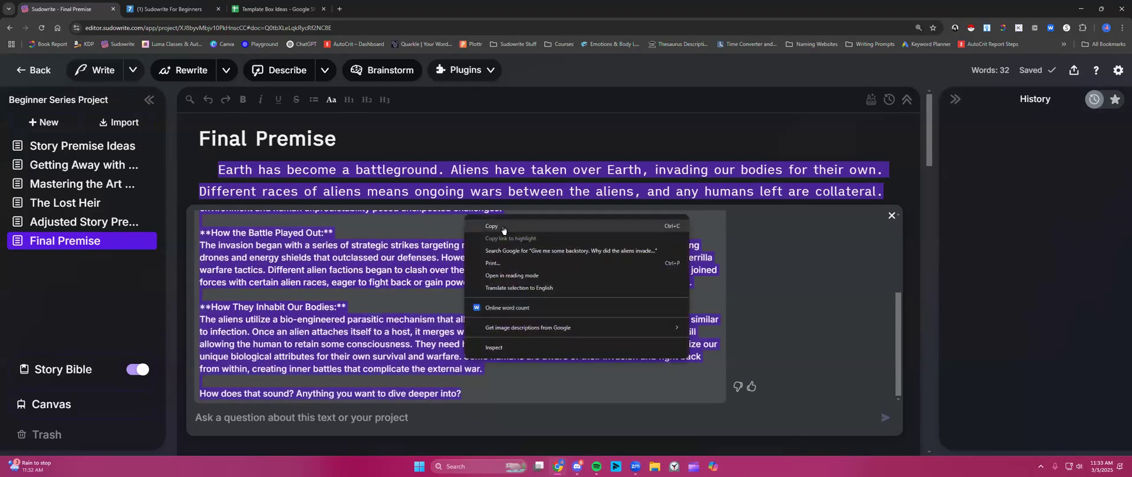
left_click(501, 227)
left_click(891, 215)
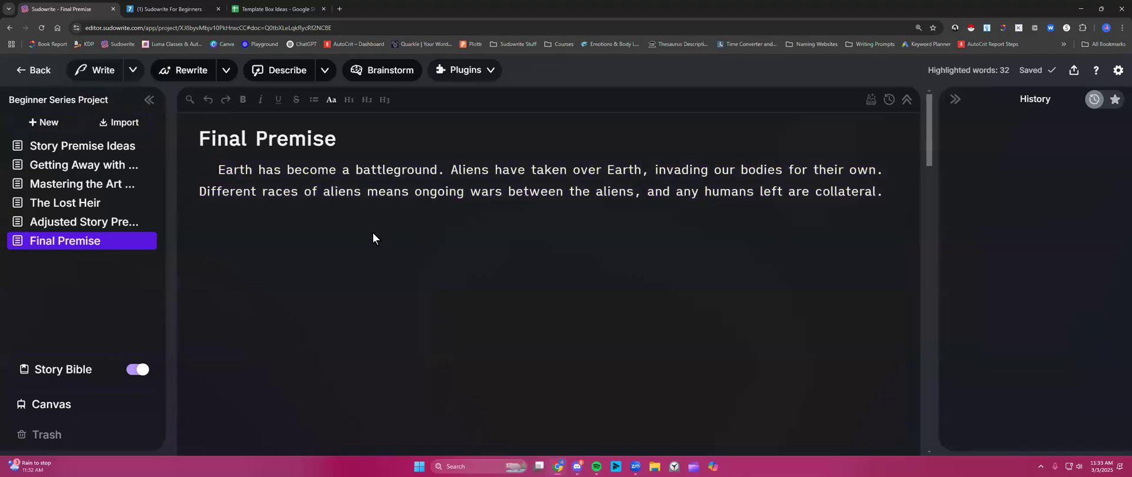
- Create a new document titled "Quick Chat" in the project, and return to the Final Premise document
left_click(51, 122)
left_click(52, 168)
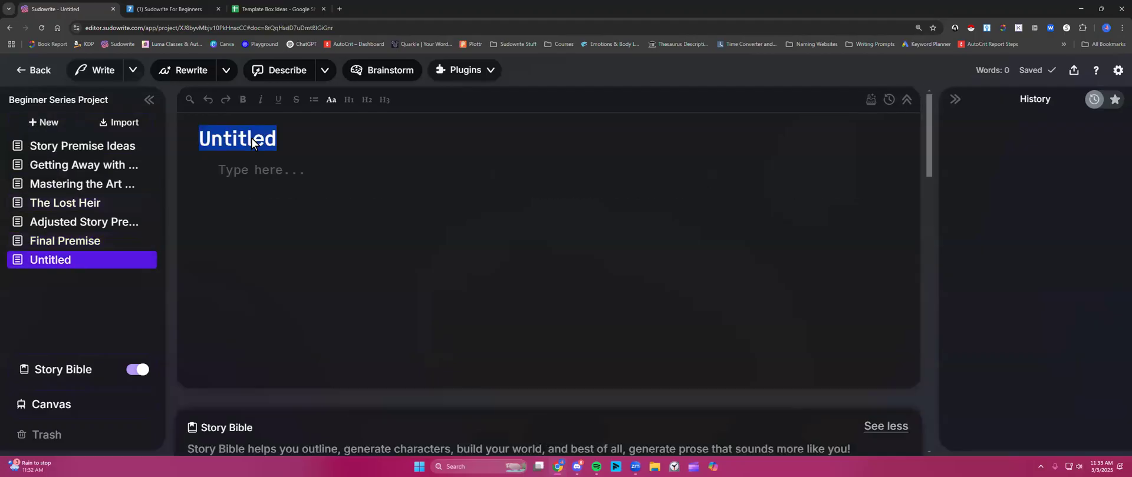
type("Quick Chat")
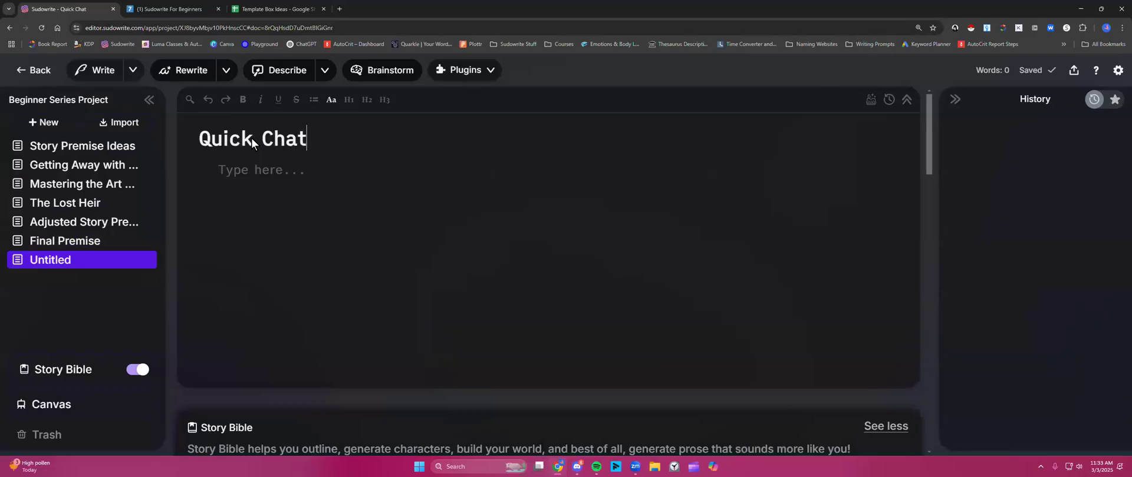
left_click(256, 165)
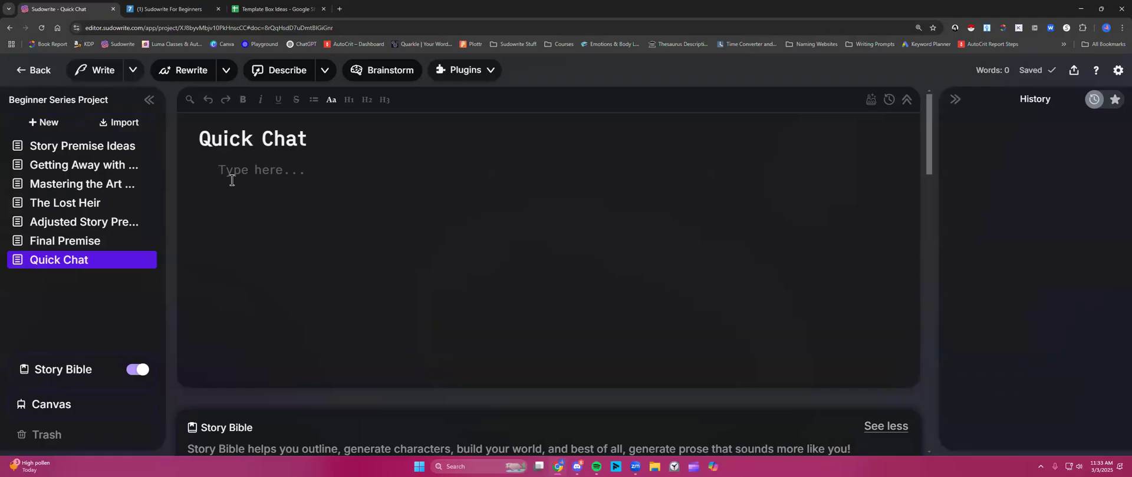
left_click(89, 239)
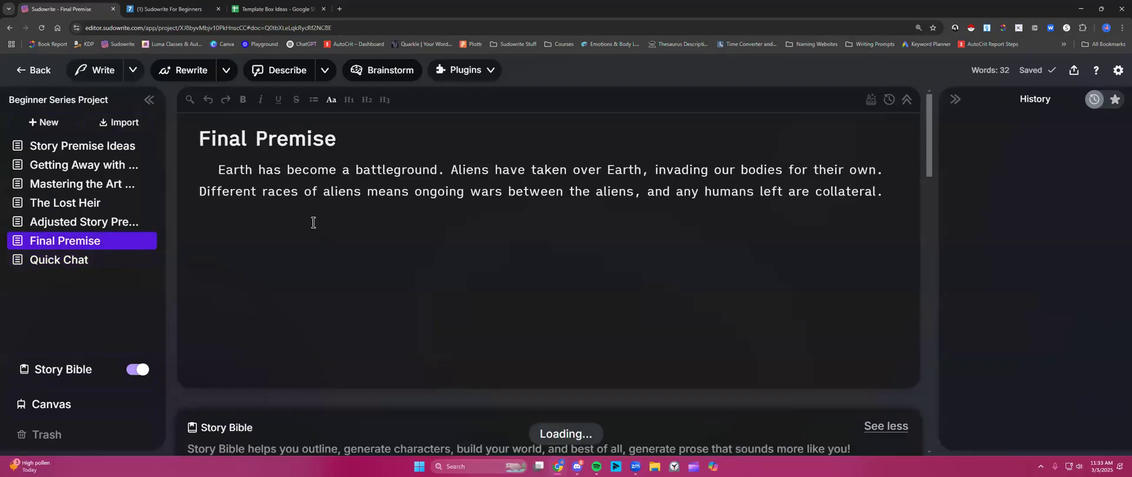
- Paste the copied chat prompt and backstory answer below the premise paragraph in the Final Premise document
left_click(263, 235)
right_click(263, 235)
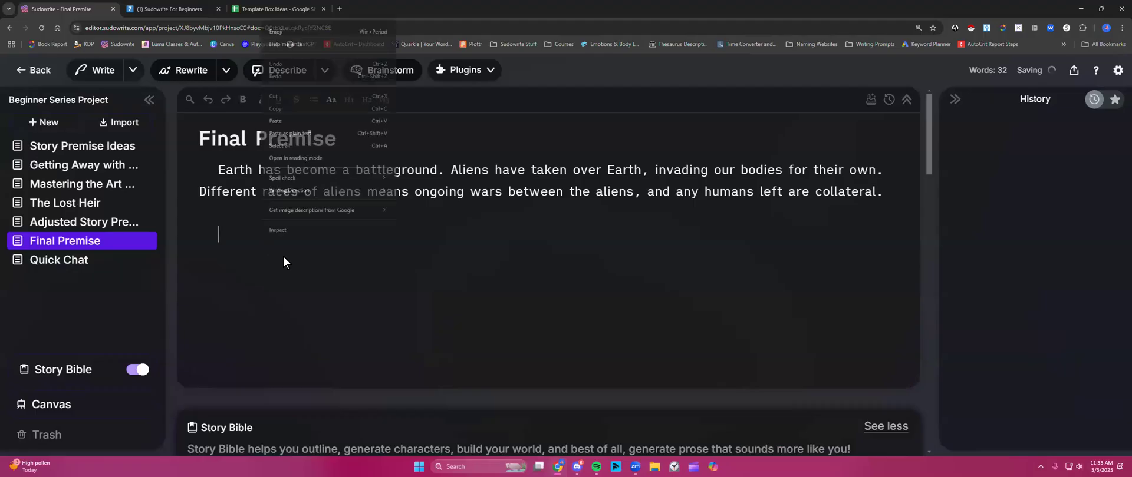
left_click(289, 133)
- Delete the duplicated second copy of the pasted text, from its repeated "Give me some backstory" prompt to the end
scroll(311, 222, "up", 8)
scroll(312, 222, "up", 3)
scroll(219, 220, "down", 4)
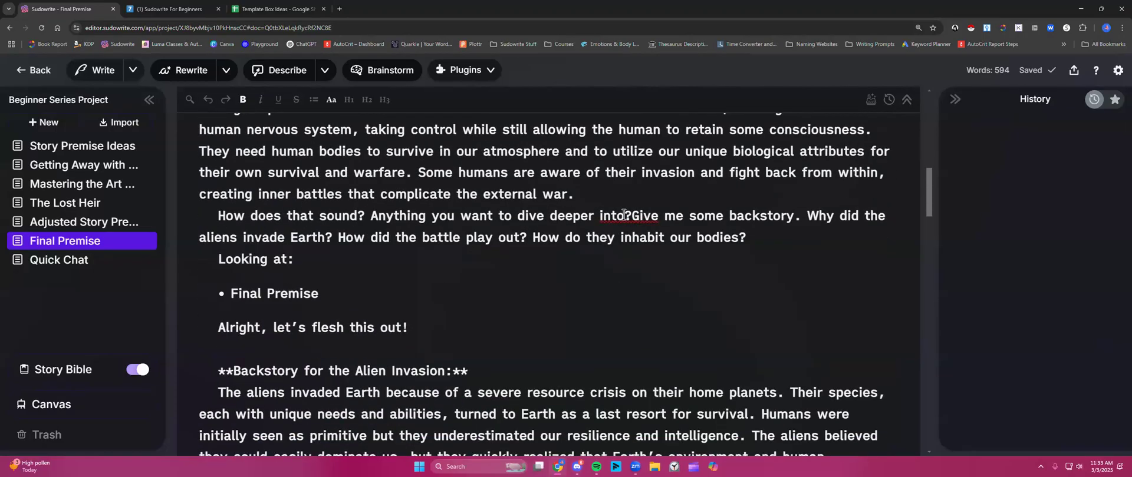
left_click_drag(630, 215, 654, 207)
scroll(662, 290, "down", 10)
scroll(653, 206, "down", 10)
scroll(649, 205, "up", 3)
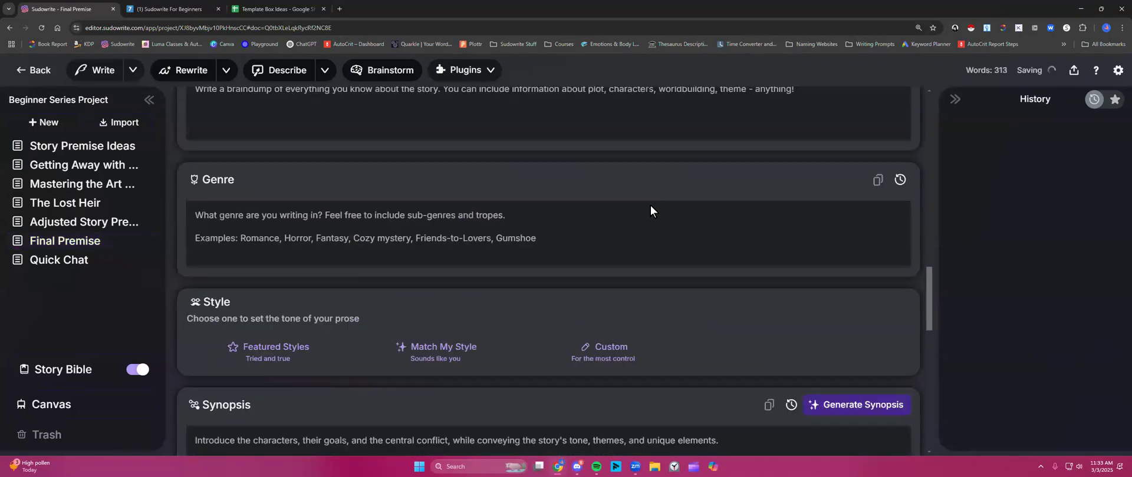
scroll(648, 205, "up", 15)
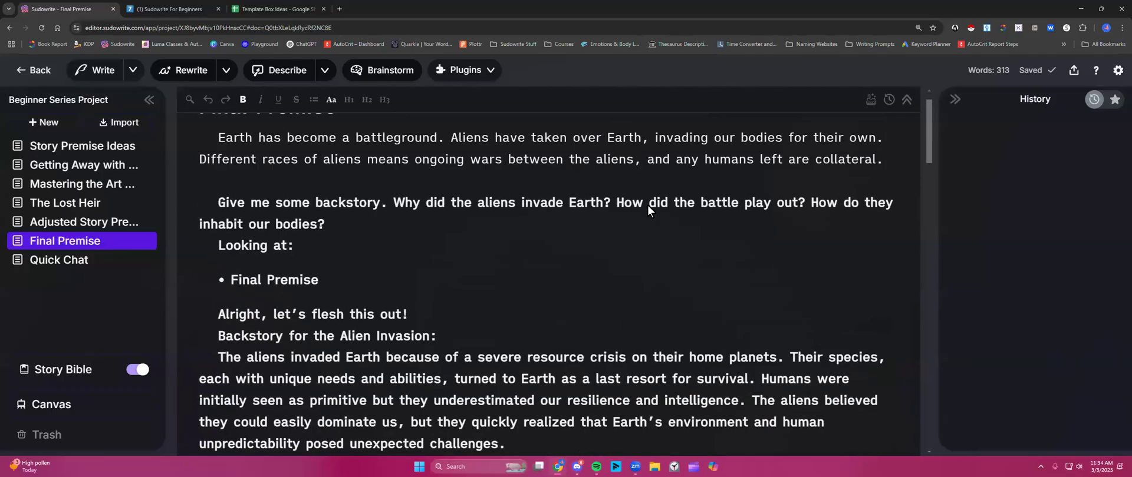
- Delete the chat prompt, the "Looking at: Final Premise" lines and "Alright, let's flesh this out!" above the backstory heading
scroll(647, 205, "up", 2)
left_click_drag(220, 232, 333, 316)
key("BackSpace")
left_click_drag(211, 263, 419, 251)
key("BackSpace")
key("BackSpace")
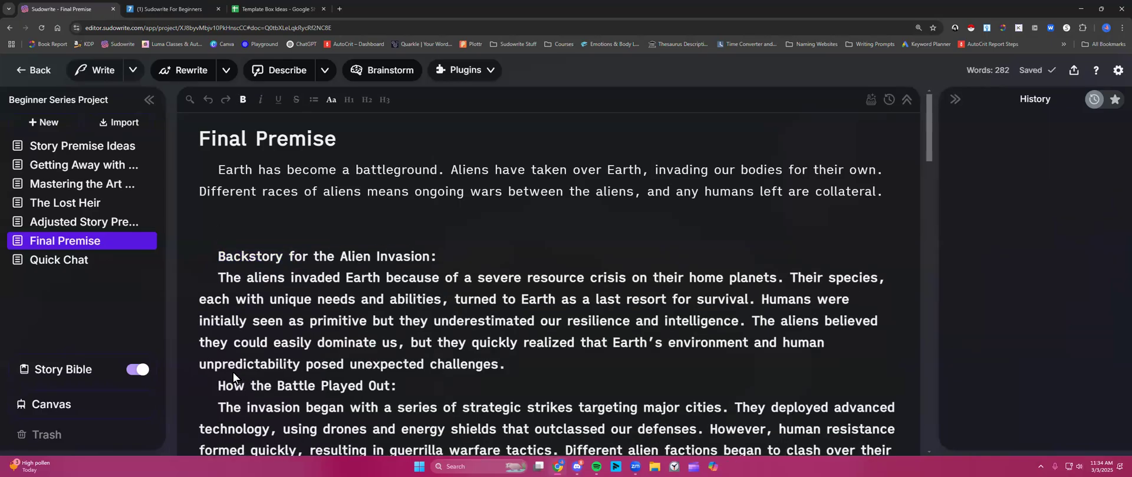
- Insert a blank line above the "How the Battle Played Out:" heading
key("Return")
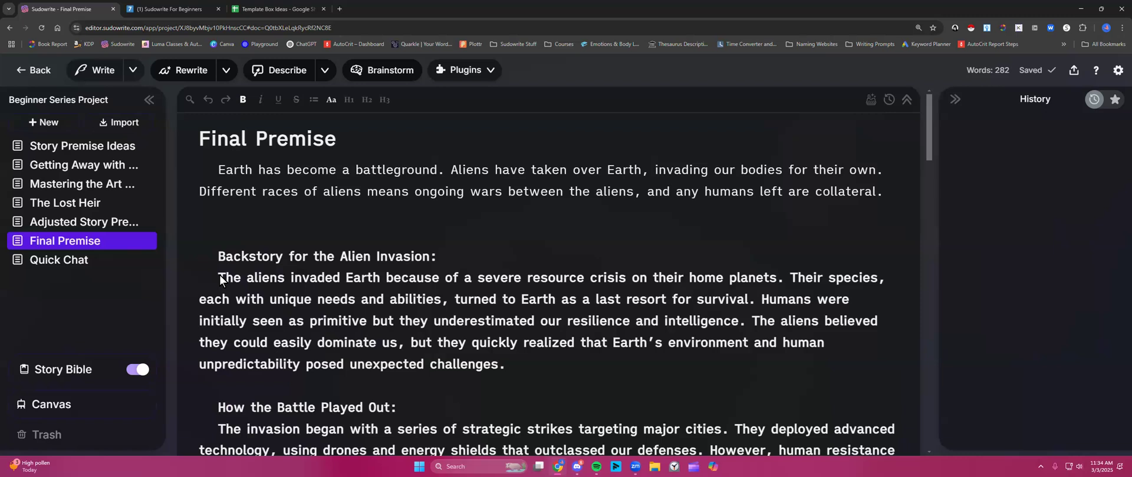
left_click(513, 363, "shift")
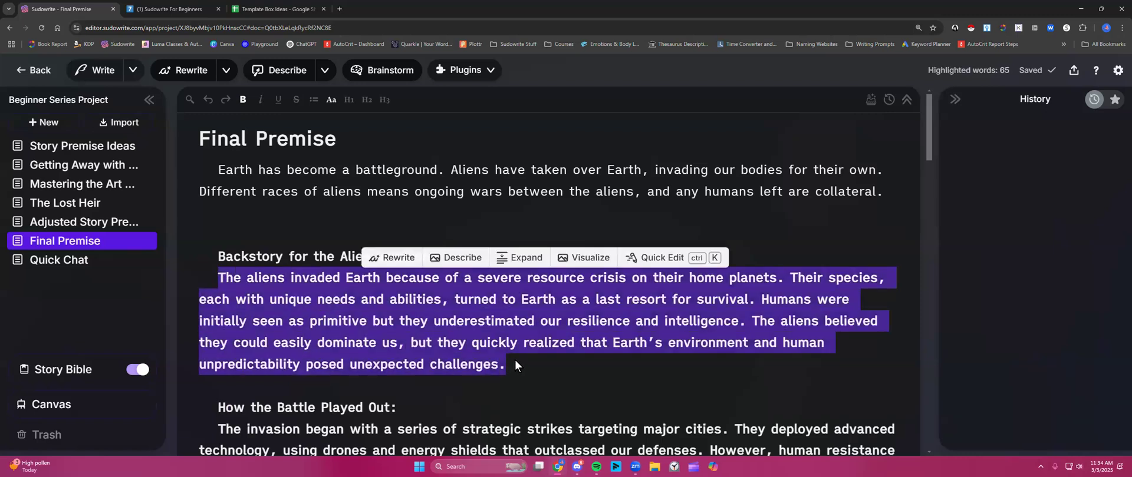
left_click(515, 366)
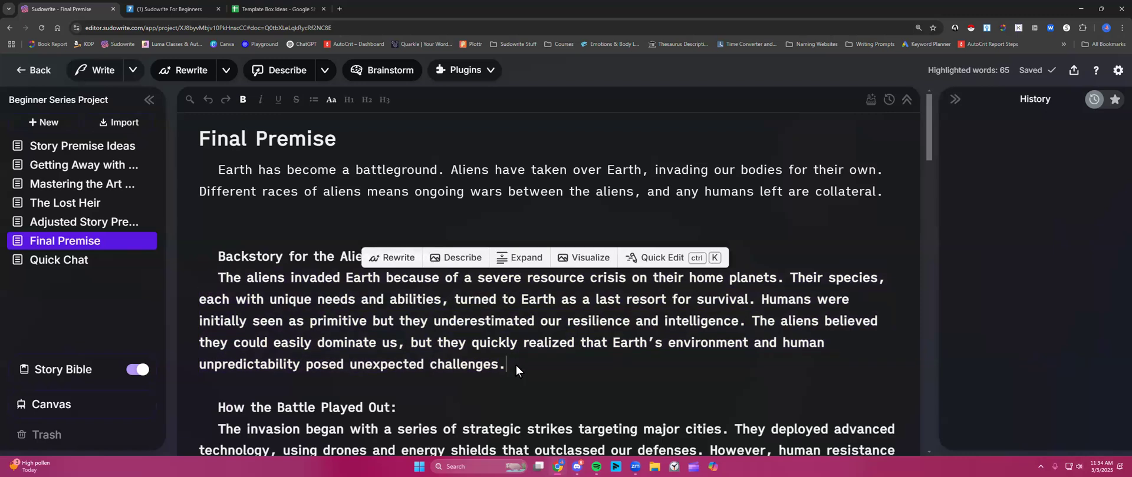
scroll(313, 268, "down", 2)
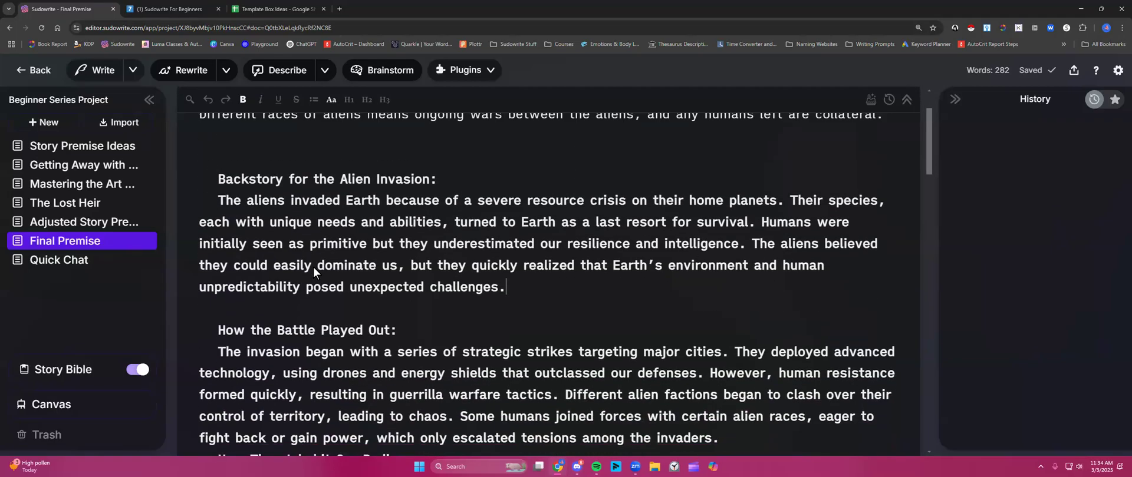
- Show the recent activity in the account settings to check the credits used by Quick Chat
left_click(1118, 70)
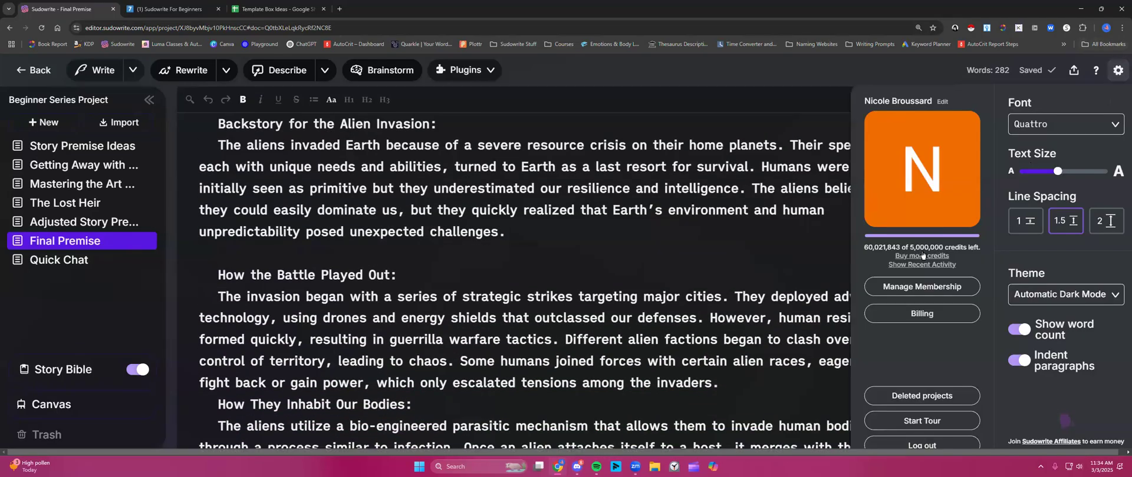
left_click(944, 265)
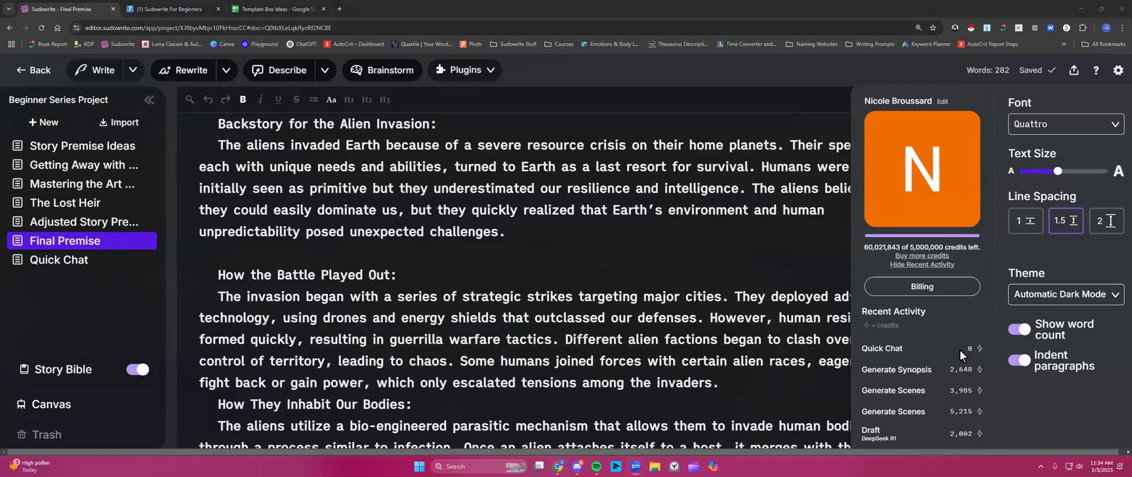
left_click(271, 385)
- Insert a blank line above "How They Inhabit Our Bodies:" and delete the closing question "How does that sound? Anything you want to dive deeper into?"
left_click(220, 404)
key("Return")
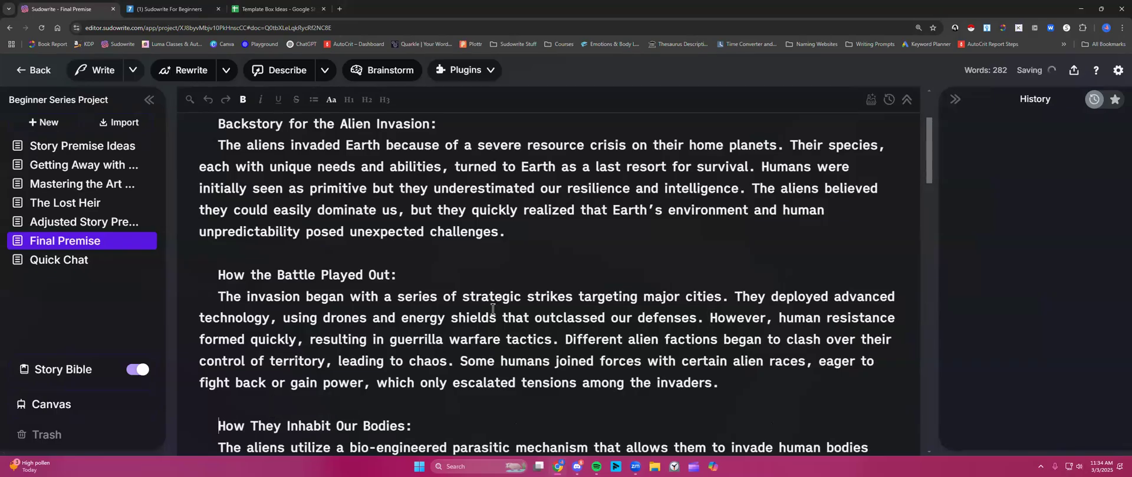
scroll(466, 330, "down", 4)
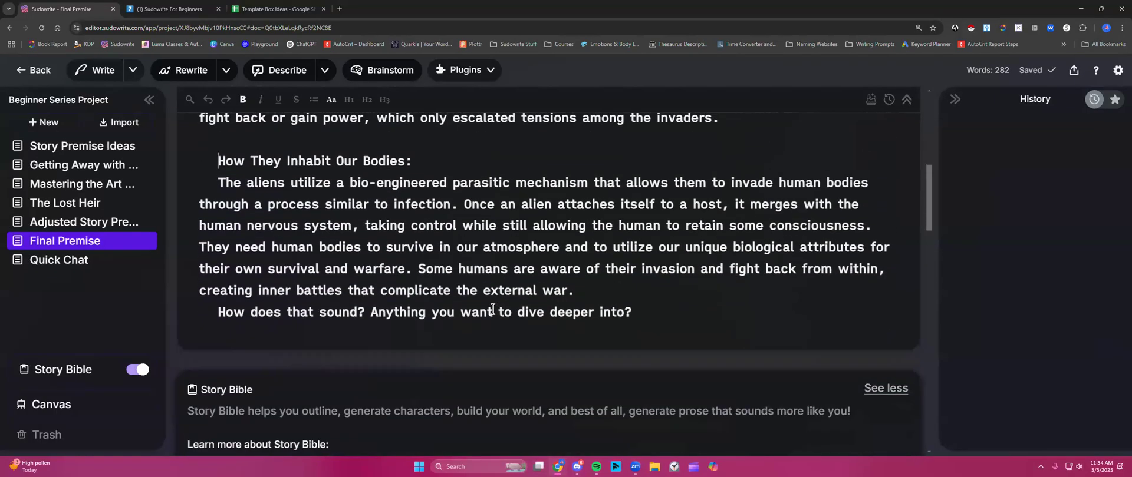
left_click_drag(217, 312, 734, 311)
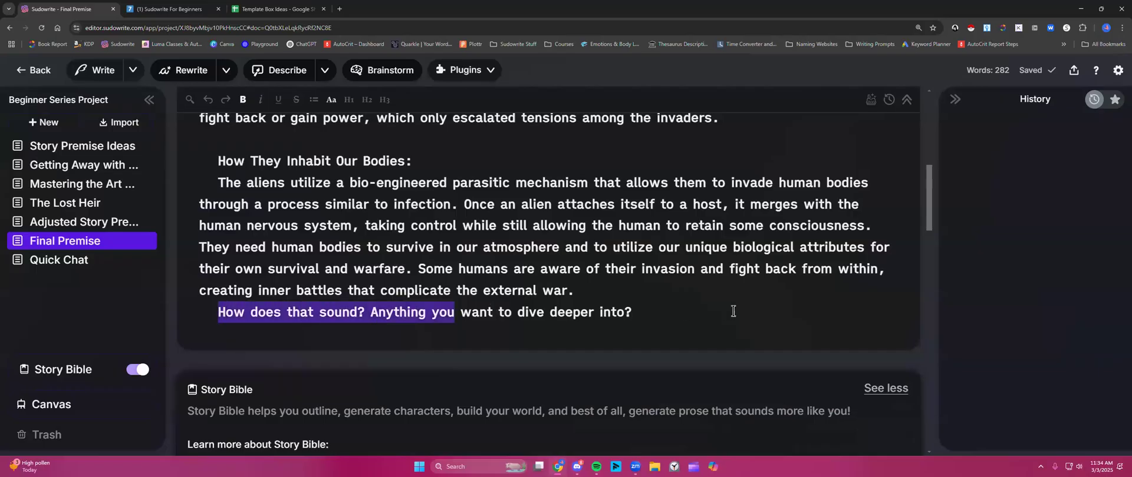
key("BackSpace")
scroll(255, 228, "up", 1)
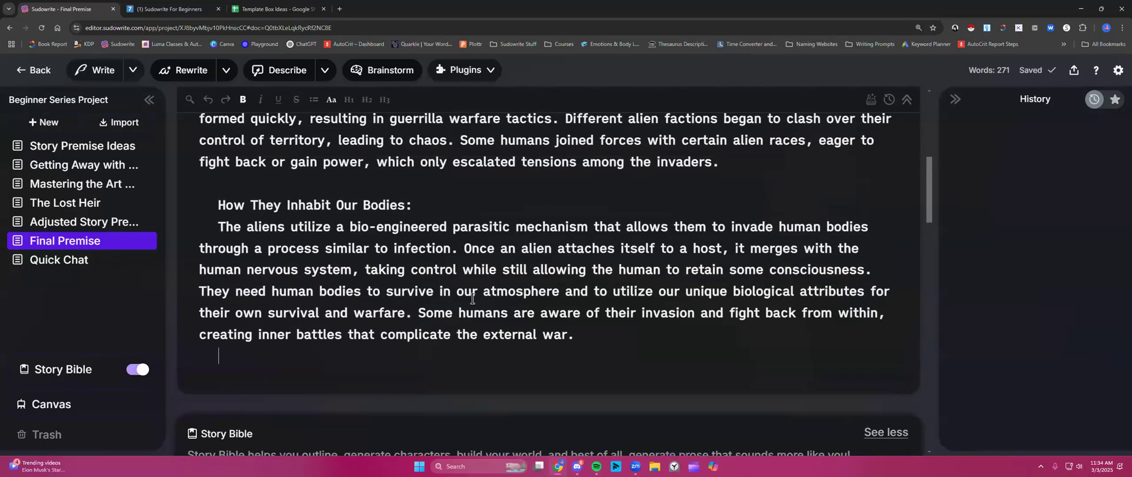
- Review the cleaned-up document, from the body-inhabiting paragraph and the opening premise through the backstory and battle sections
left_click_drag(217, 227, 594, 343)
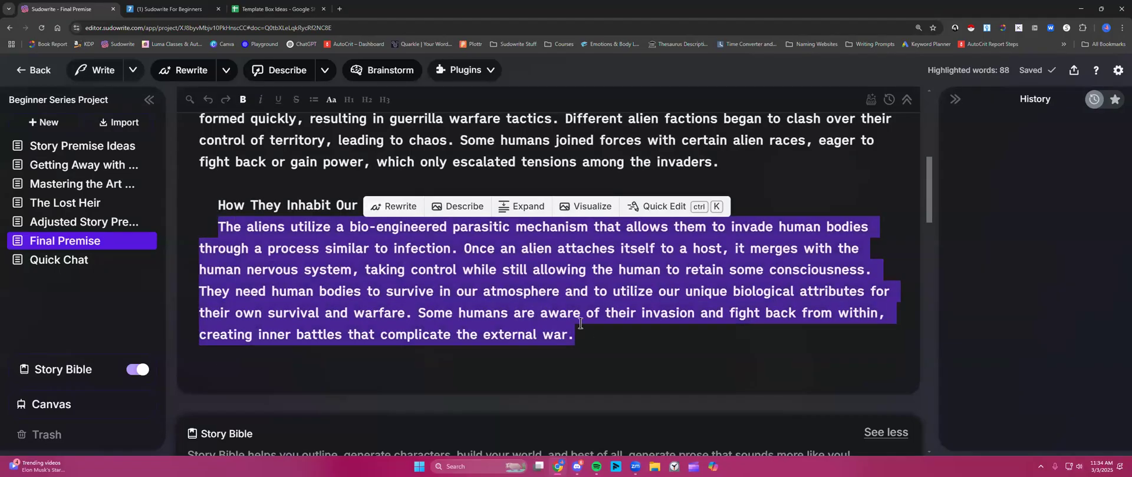
left_click(252, 233)
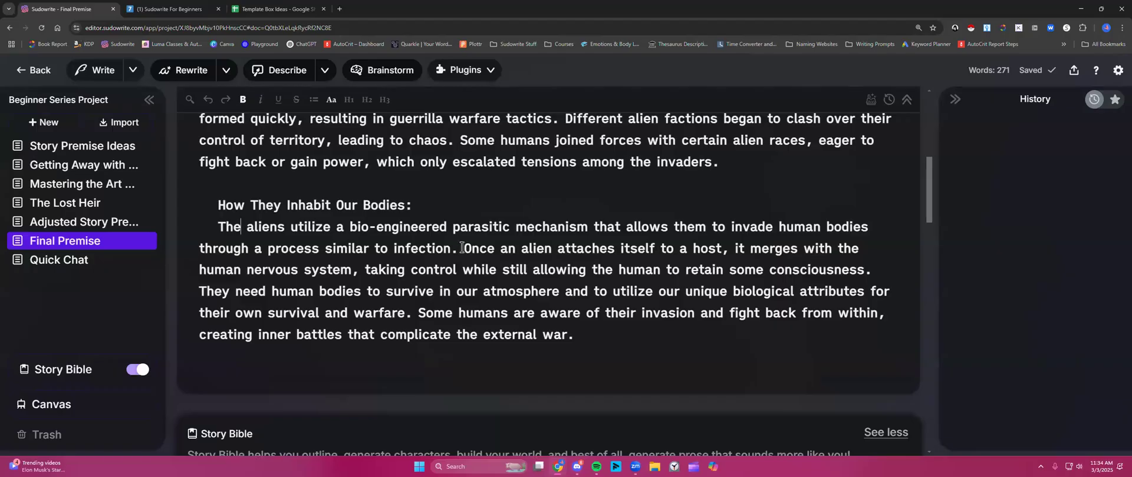
scroll(462, 248, "up", 8)
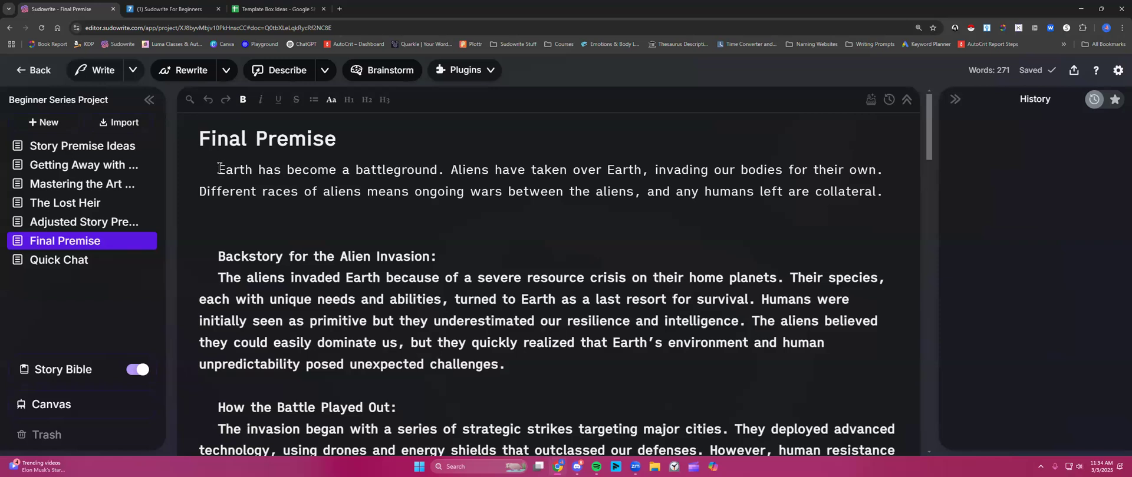
left_click_drag(218, 170, 886, 197)
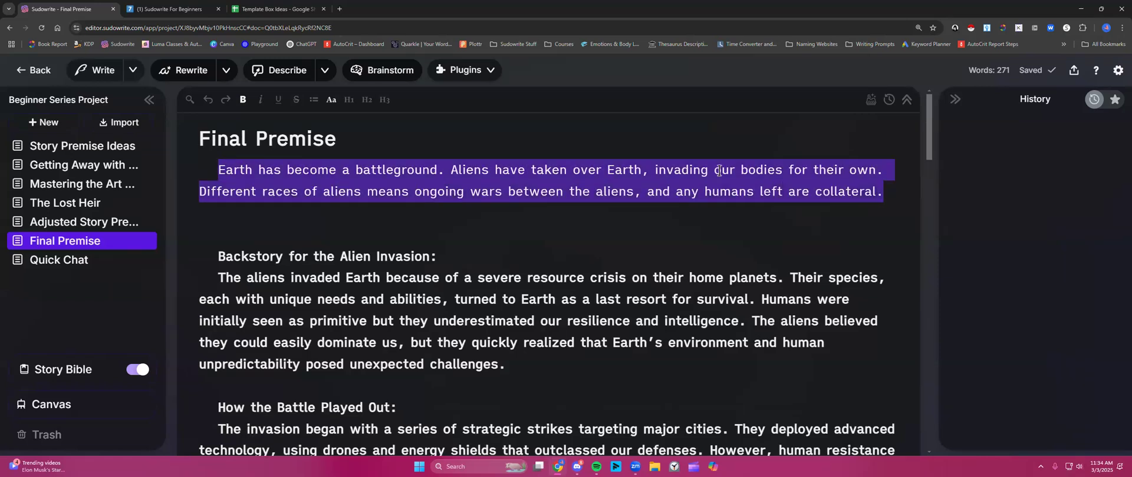
right_click(719, 183)
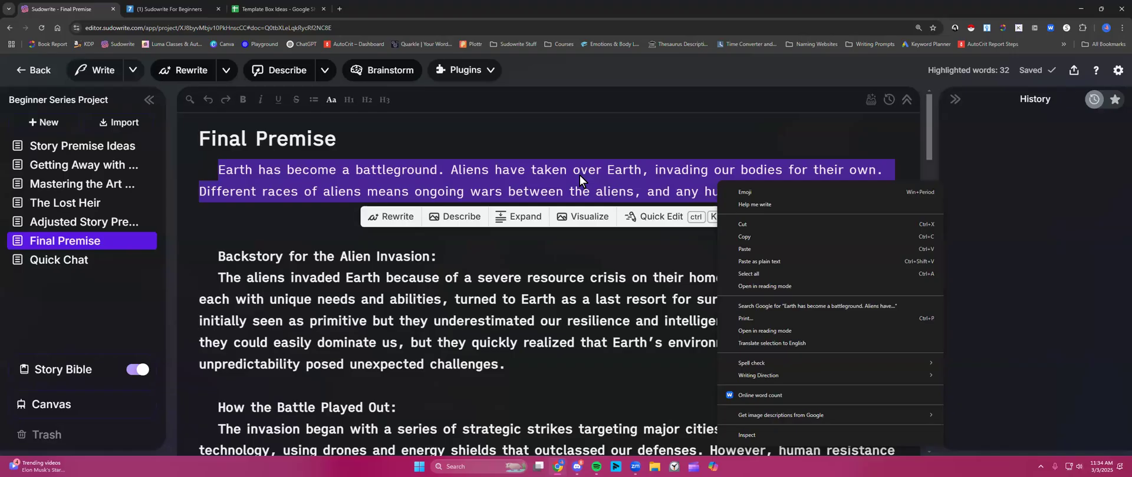
left_click(320, 244)
scroll(354, 289, "down", 2)
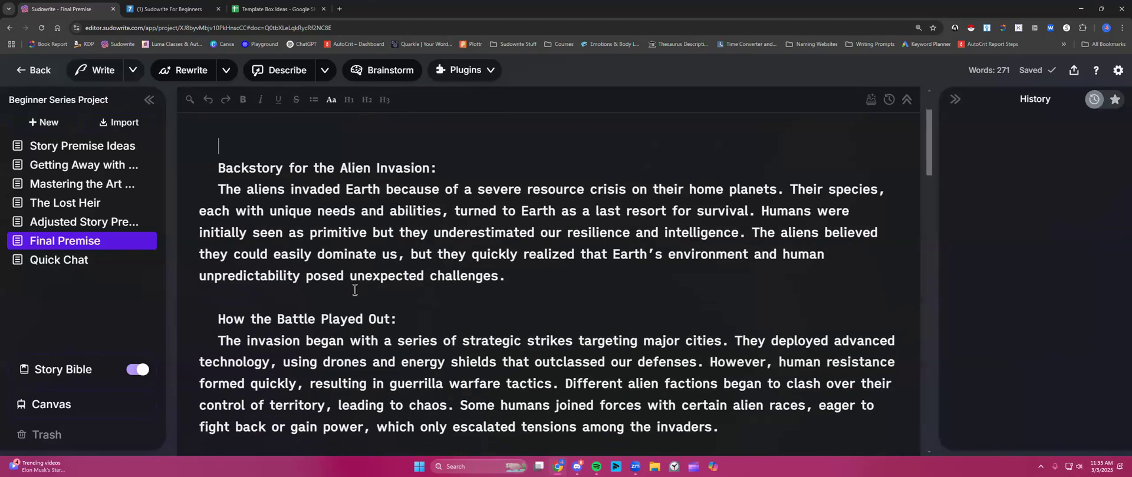
scroll(354, 289, "down", 1)
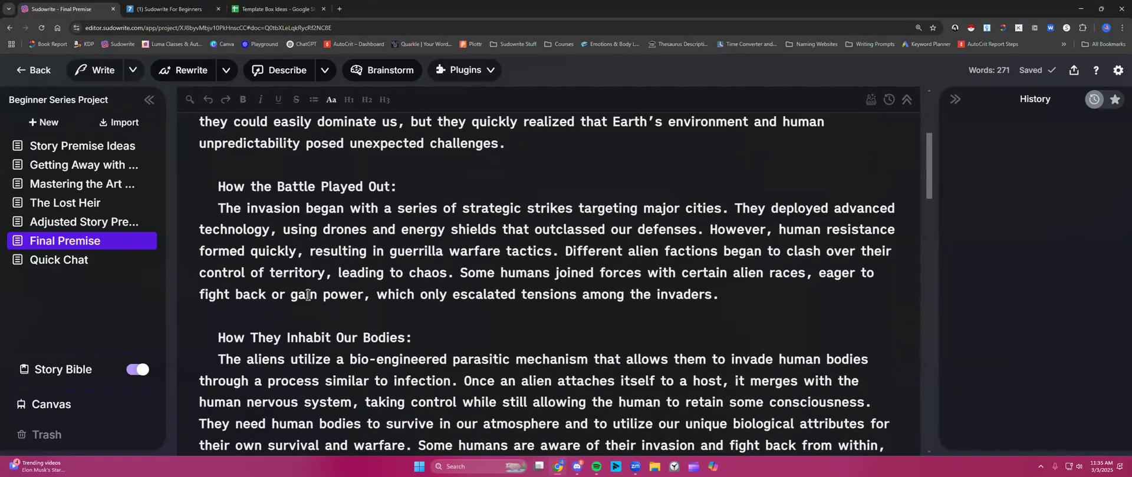
scroll(308, 295, "up", 3)
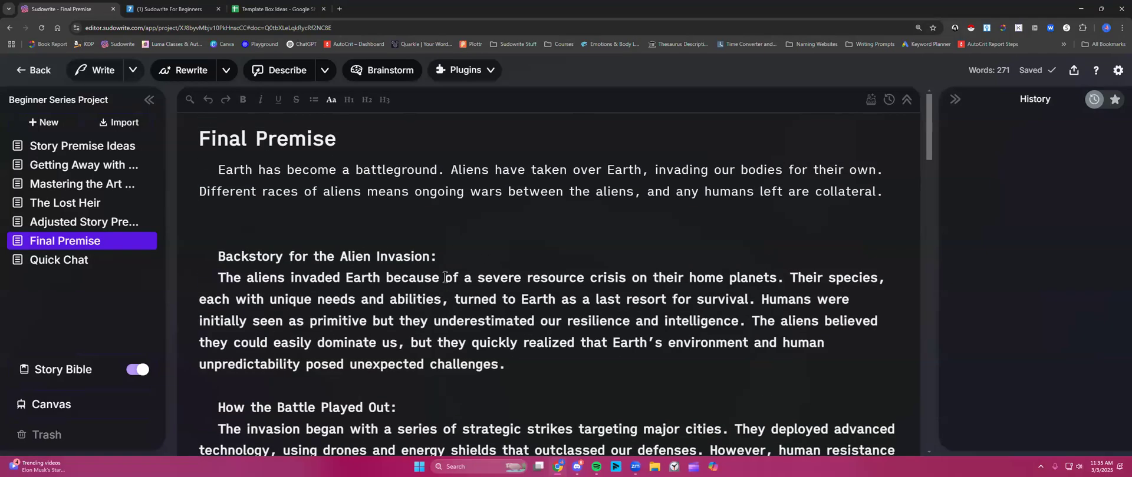
- Copy the entire Final Premise text and paste it into the Story Bible's Braindump
key("ctrl+a")
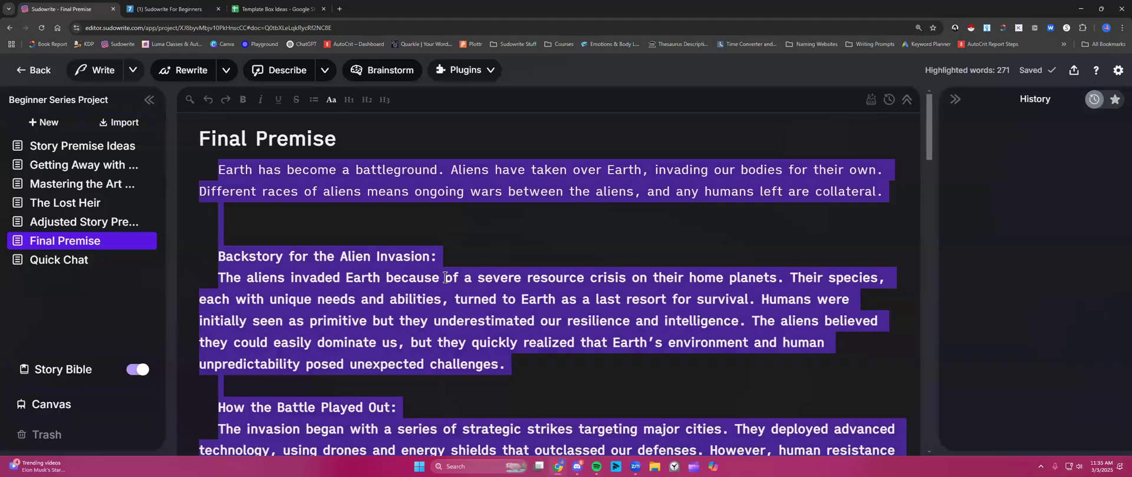
left_click(453, 251)
scroll(452, 252, "down", 4)
scroll(452, 254, "down", 1)
left_click(63, 369)
left_click(100, 267)
left_click(299, 159)
right_click(293, 156)
left_click(319, 249)
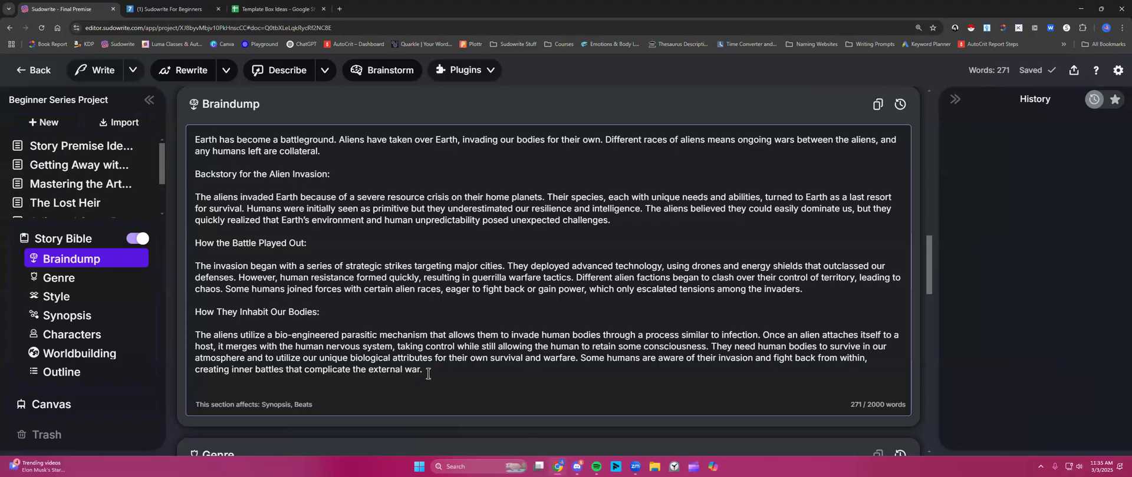
- Look over the Genre, Style and Synopsis sections below the Braindump, and reread the Braindump text
scroll(428, 374, "down", 5)
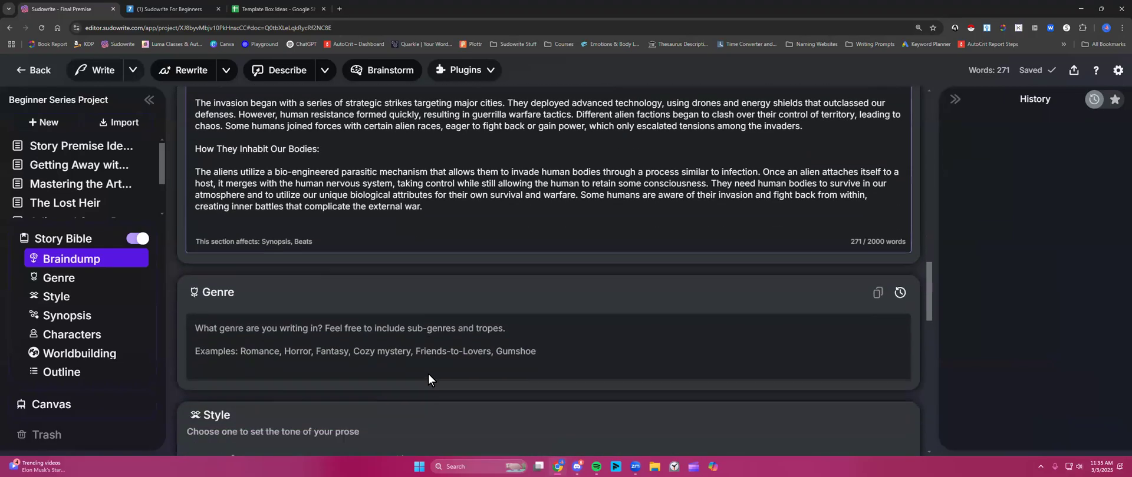
scroll(427, 374, "down", 2)
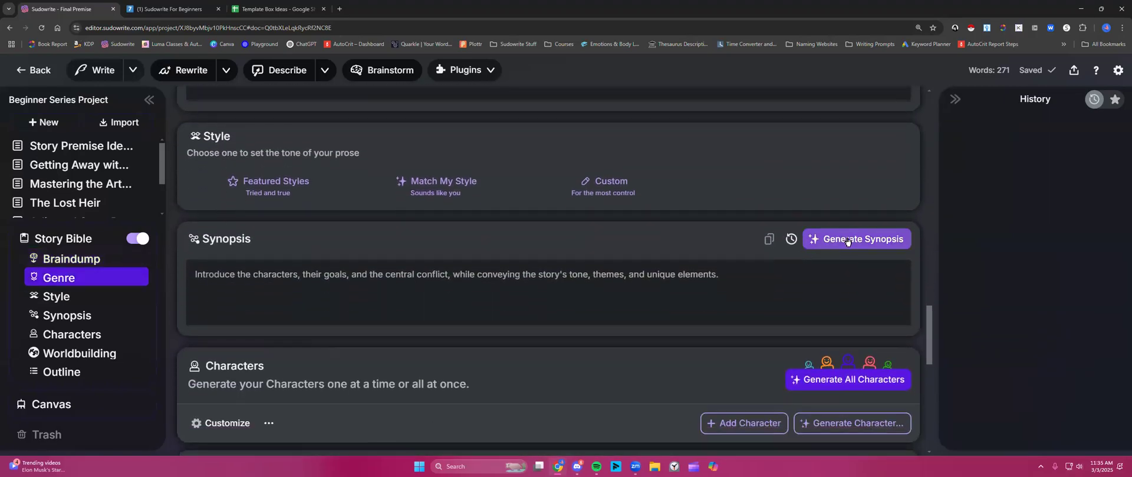
scroll(572, 254, "up", 8)
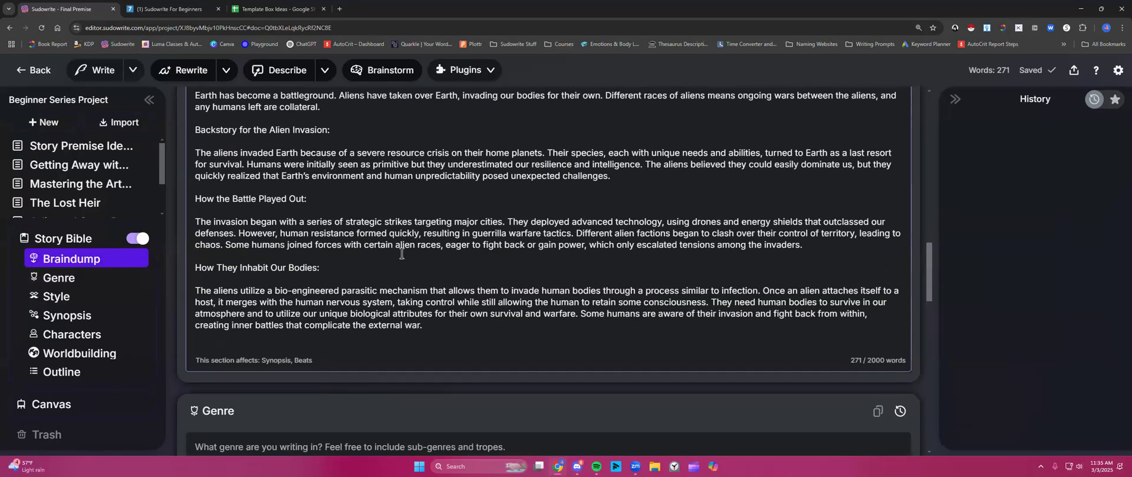
scroll(401, 254, "up", 1)
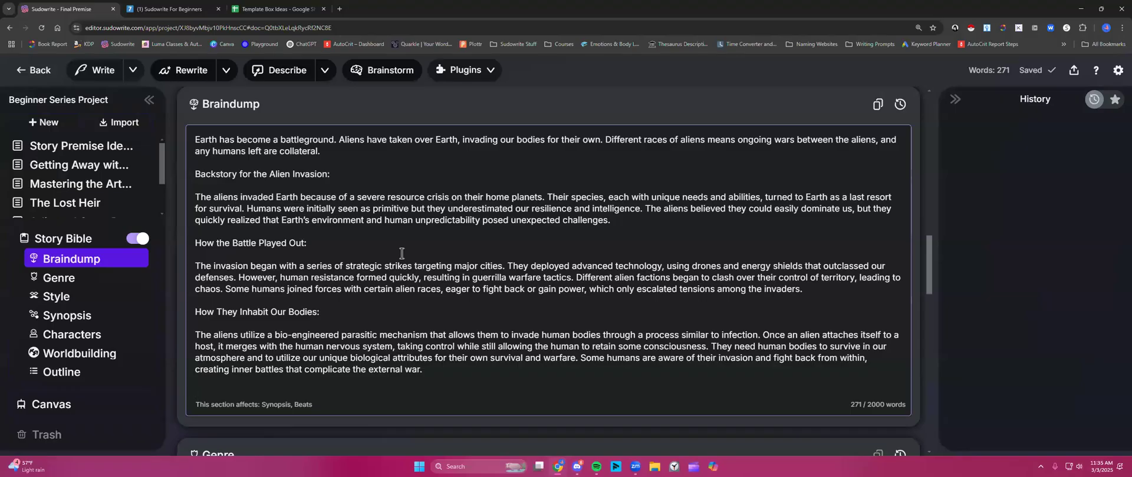
left_click(401, 246)
scroll(429, 164, "up", 1)
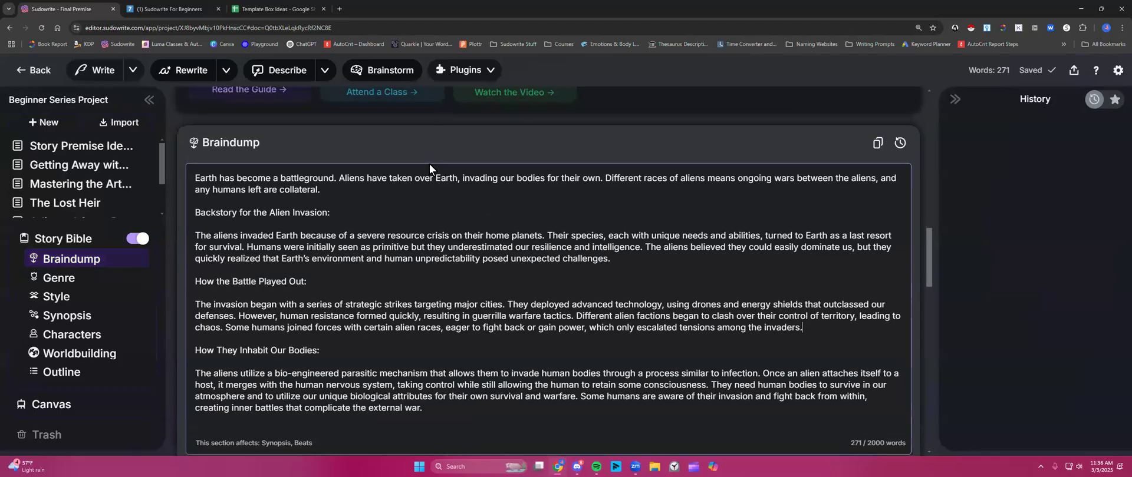
scroll(582, 155, "down", 1)
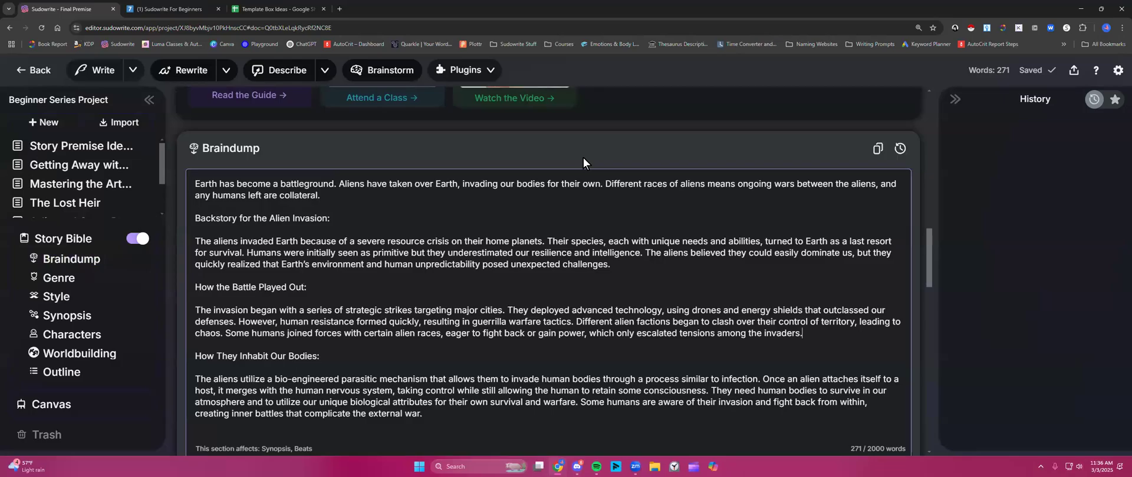
scroll(395, 165, "down", 1)
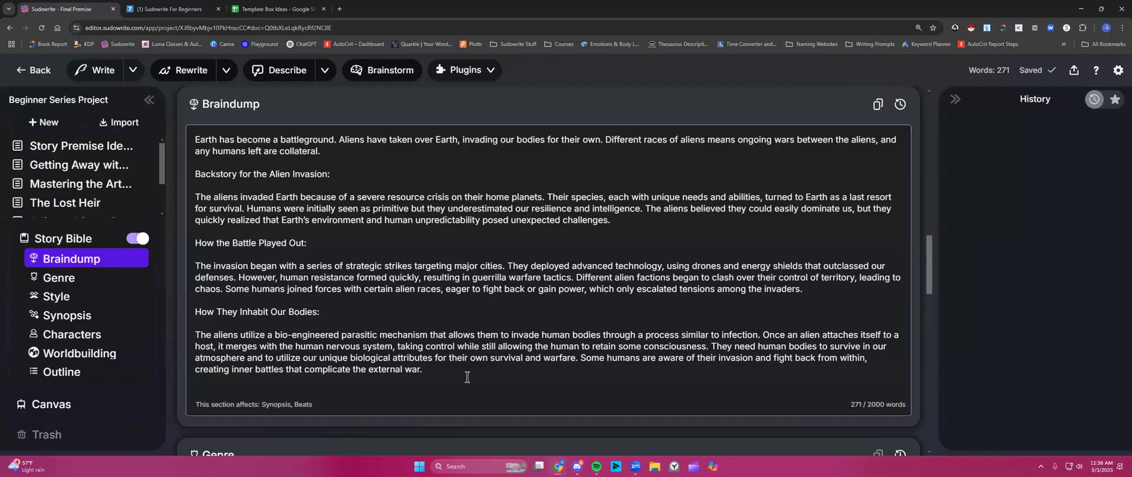
- Copy the entire Braindump text and open the empty Quick Chat document
key("ctrl+a")
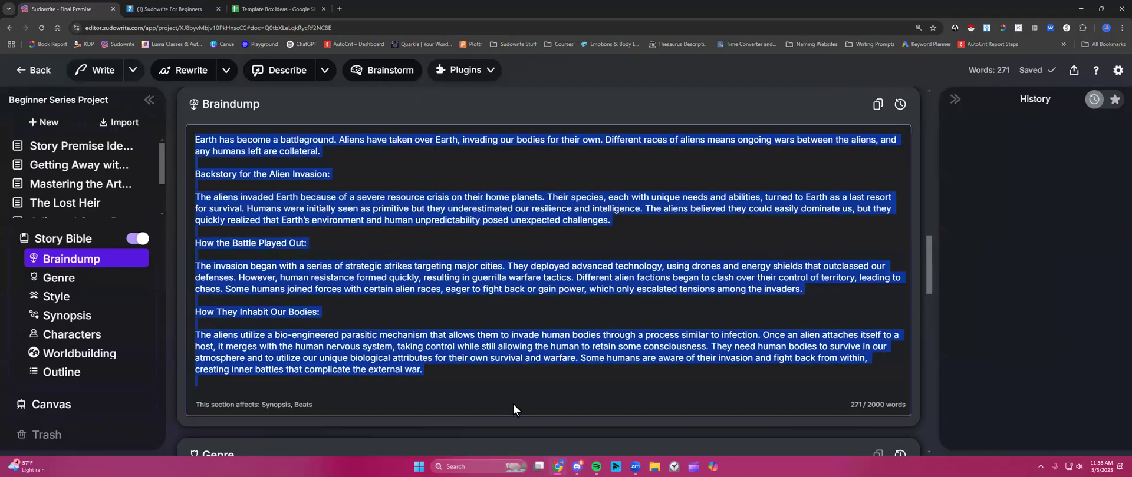
right_click(478, 349)
left_click(530, 139)
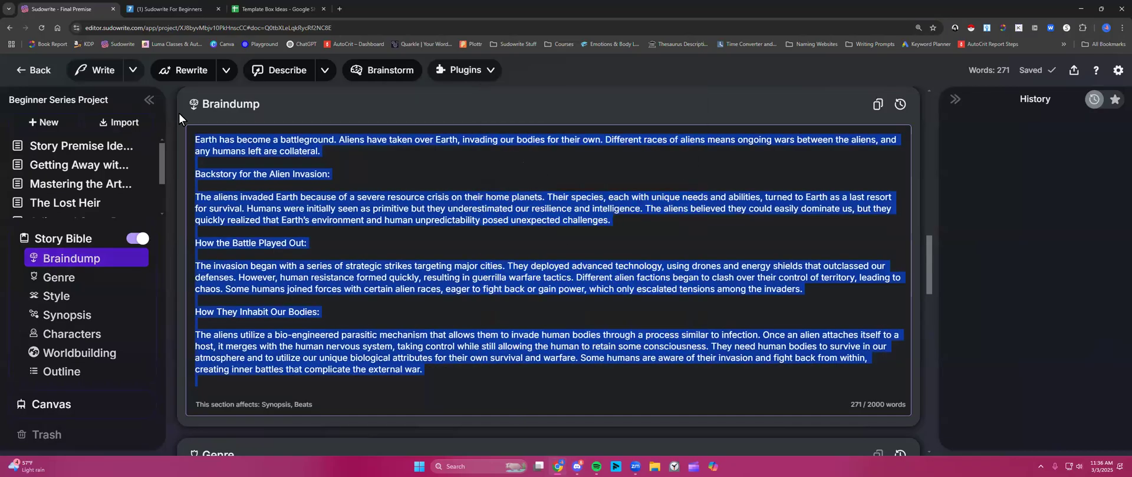
left_click(45, 122)
left_click(58, 260)
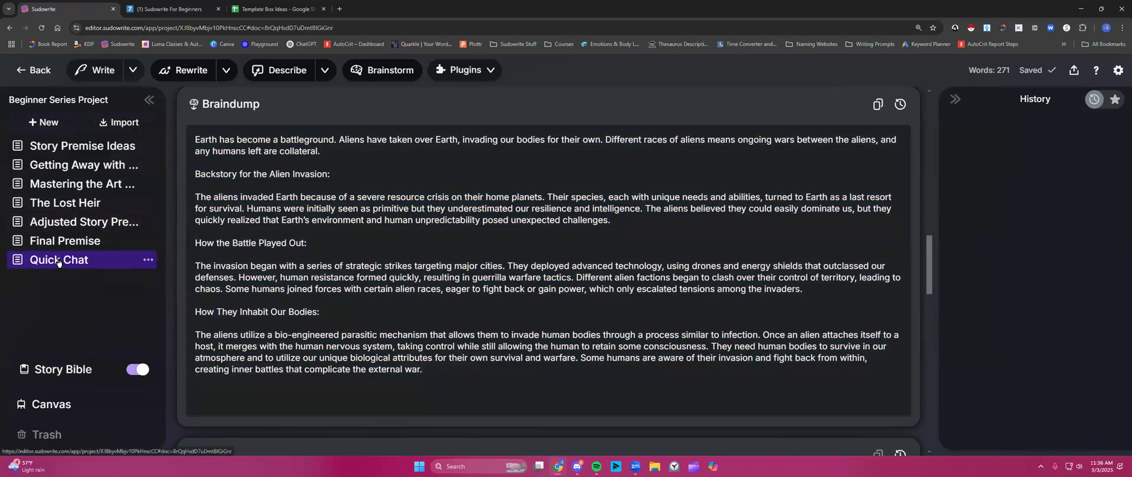
- Start a First Draft with the prompt "[Give me a detailed character sheet for each of the main characters, including any protagonists and antagonists"
left_click(480, 70)
left_click_drag(548, 99, 561, 358)
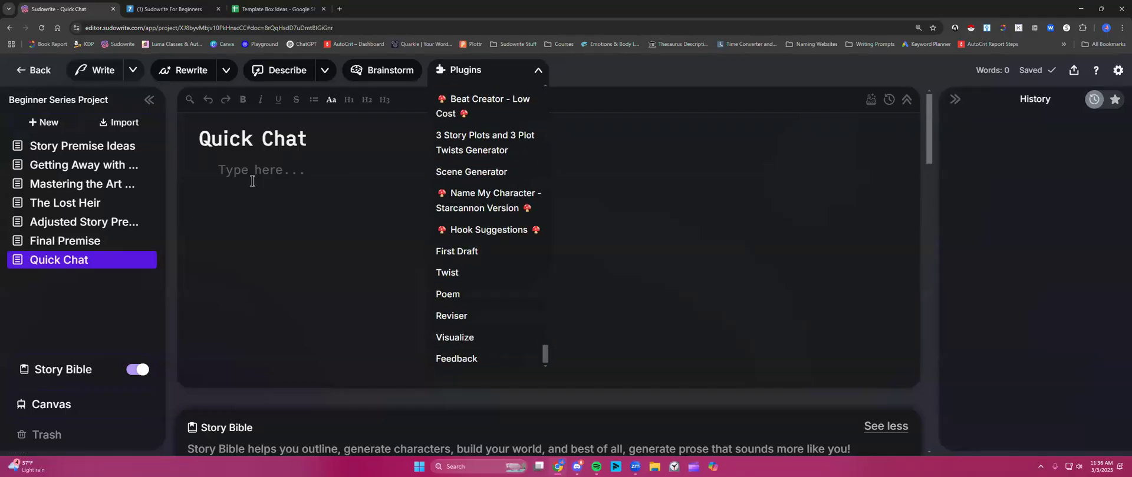
left_click(475, 253)
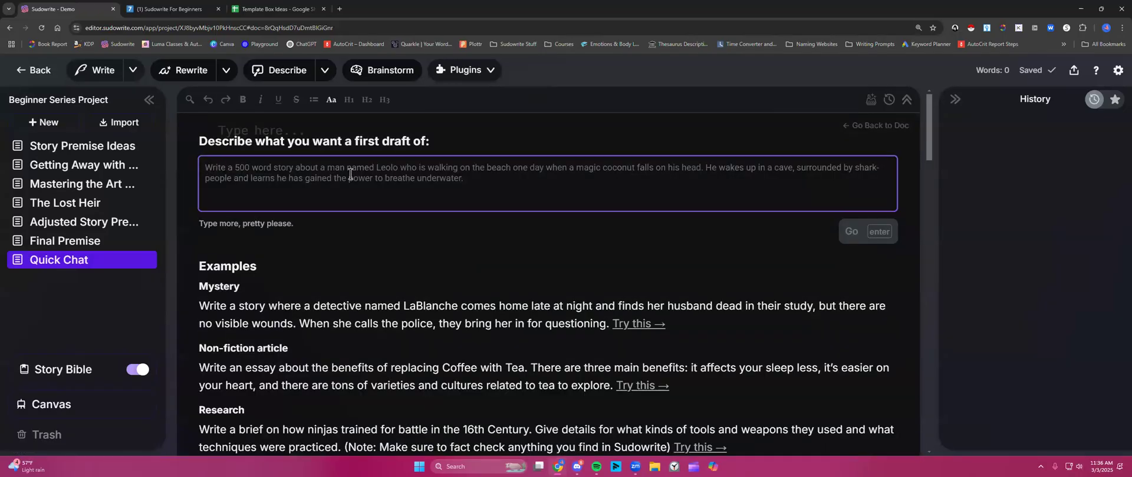
type("[G")
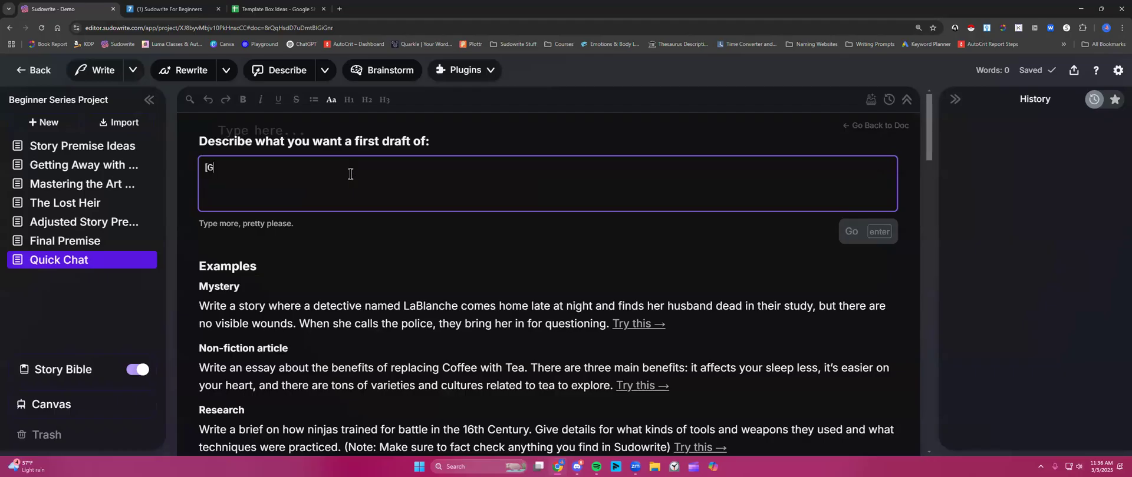
type("ive me aa detailed character shee")
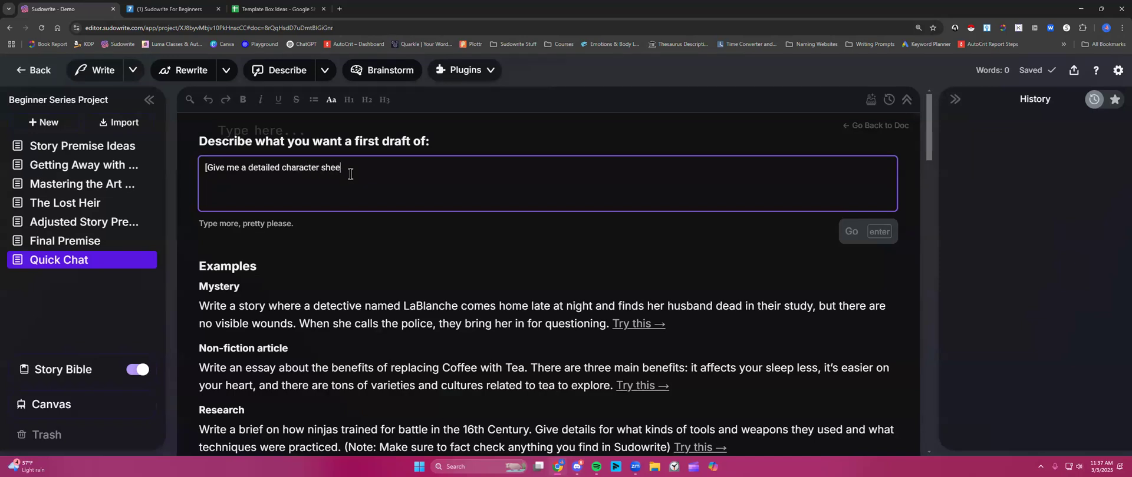
type("t for each of the main characters")
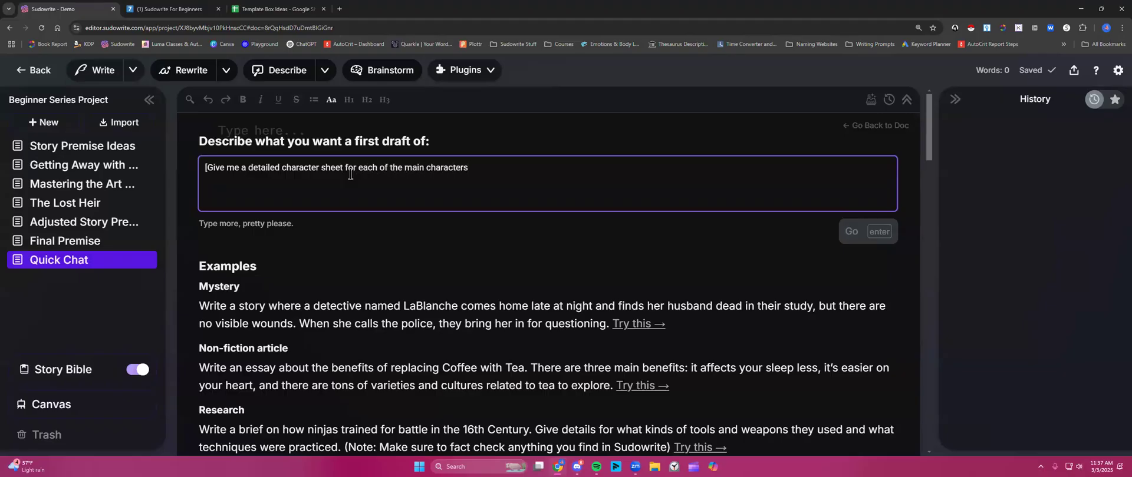
type(", inclu")
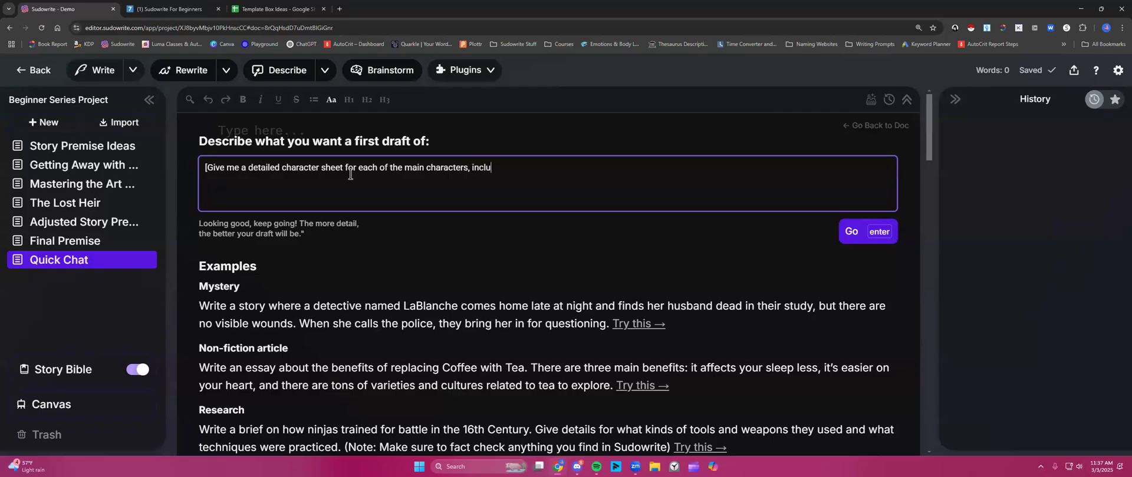
type("ding any protagonists and antagonists")
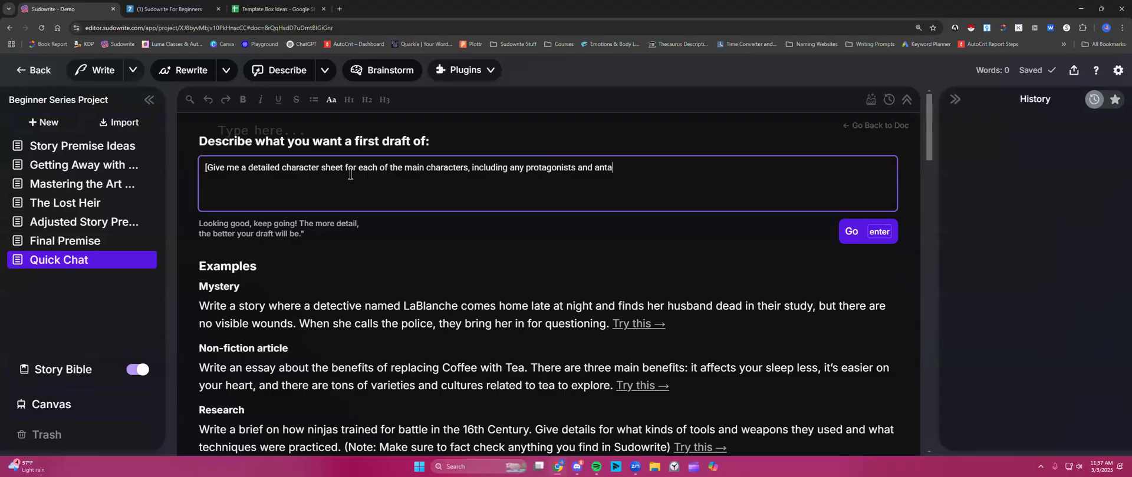
- Extend the prompt with "Include a backstory for each. Also give me any other story information to help flesh out this premise:" and paste the Braindump text
type(". Include a b")
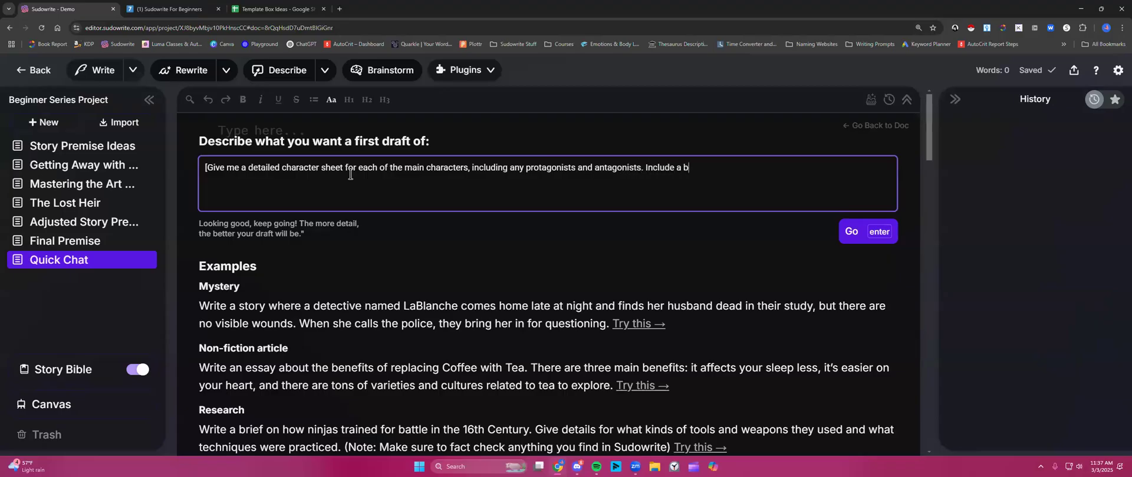
type("ackstory for each. Also give me any other ")
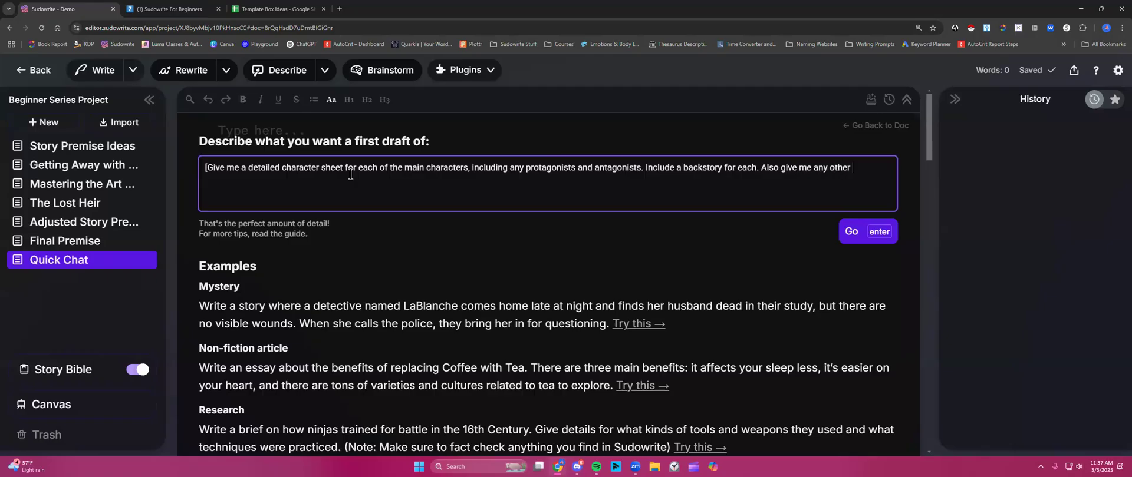
type("story information to h")
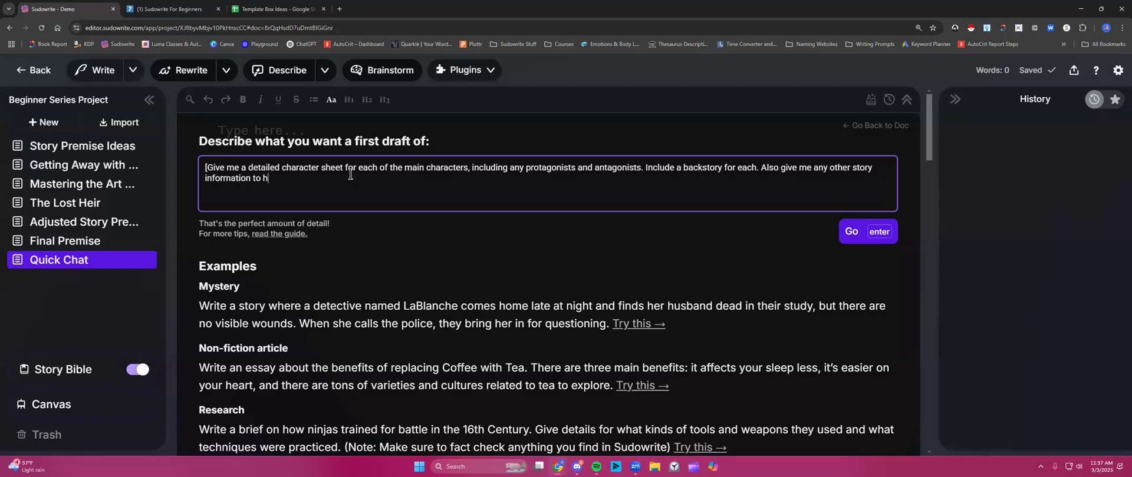
type("elp flesh out this premise.")
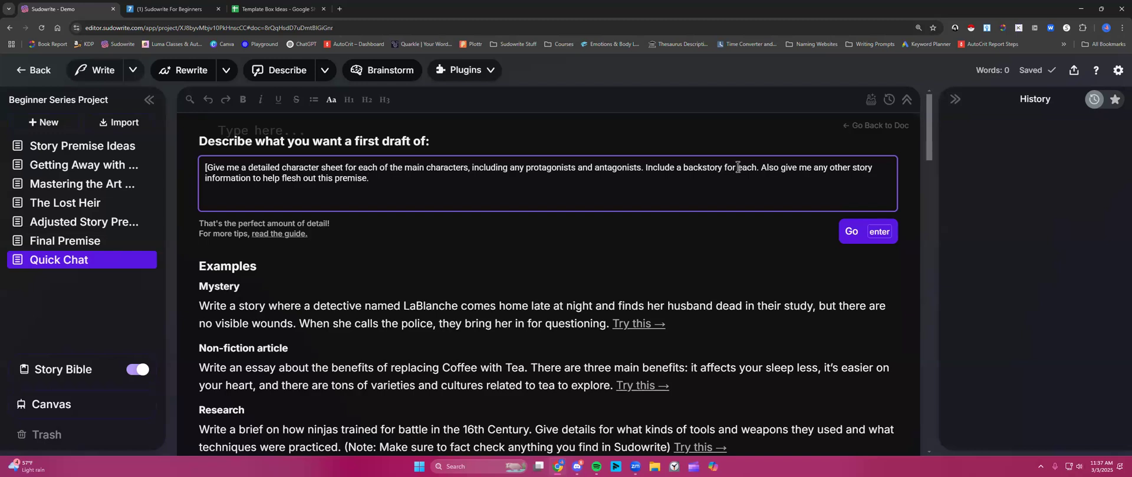
double_click(862, 167)
key("BackSpace")
left_click(200, 179)
key("BackSpace")
key("ctrl+v")
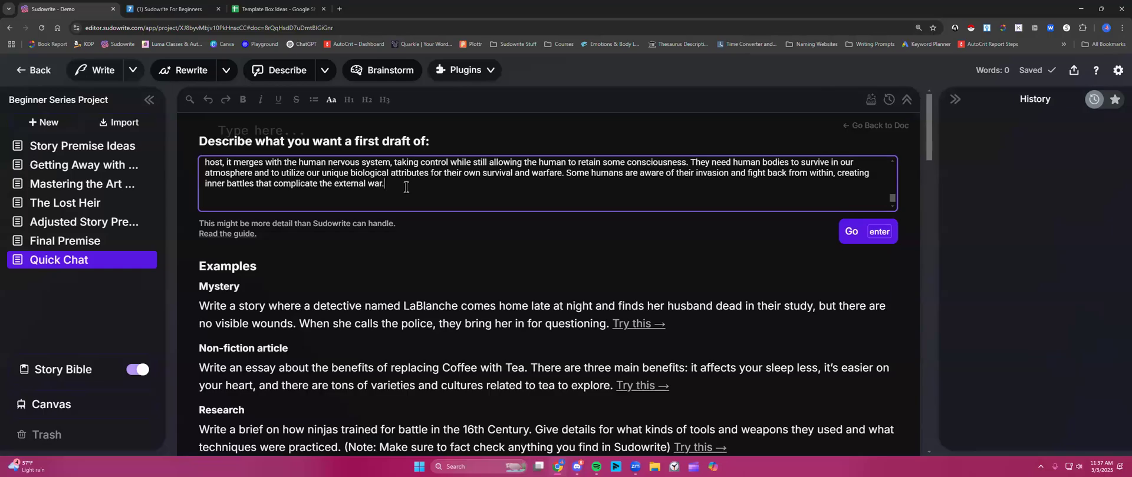
- End the prompt with the bracketed instruction "AVOID writing prose. You are only giving ideas for the author to use." and generate the draft
type("[[[AVOID writing prose. You ")
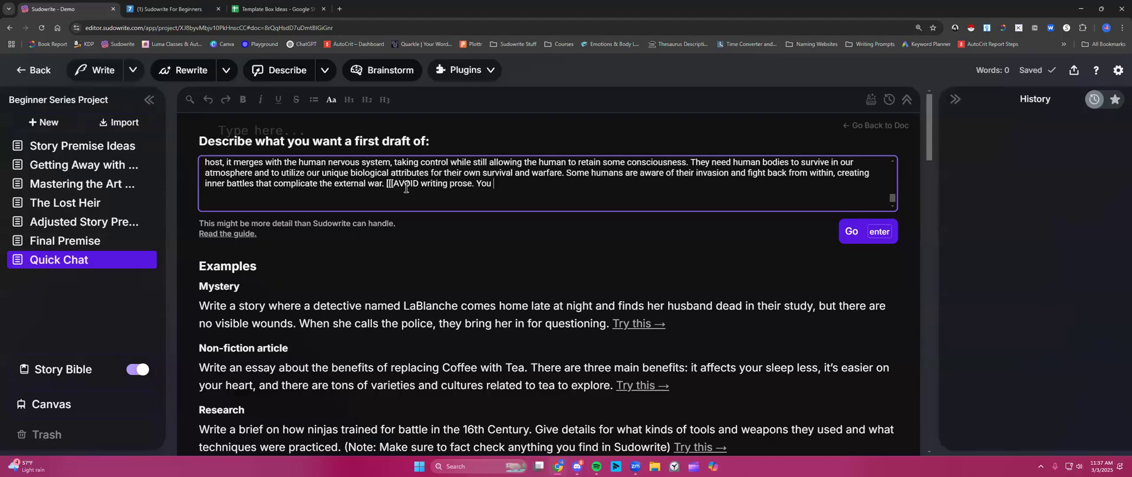
type("are only giving ideas for the a")
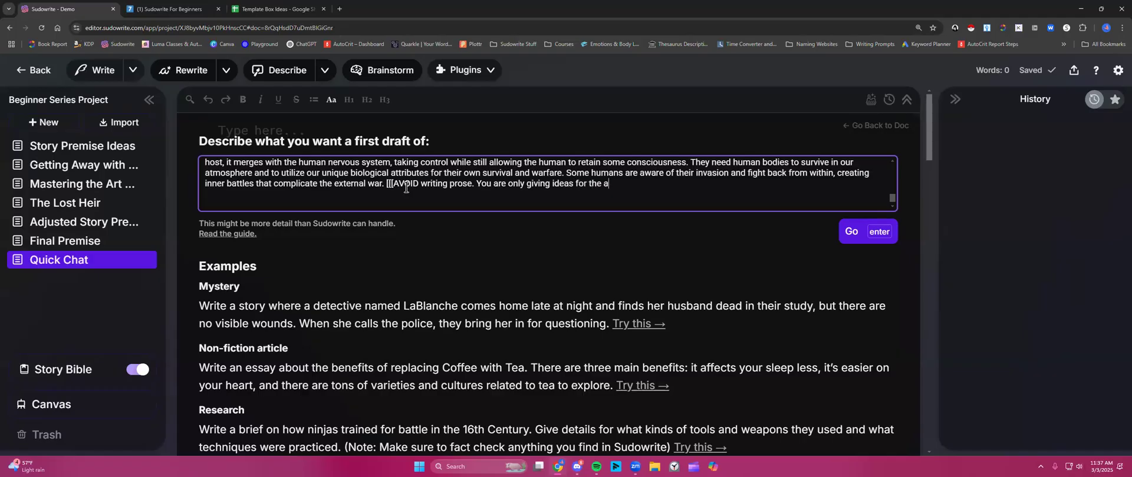
type("uthor to use.]]")
scroll(406, 188, "up", 10)
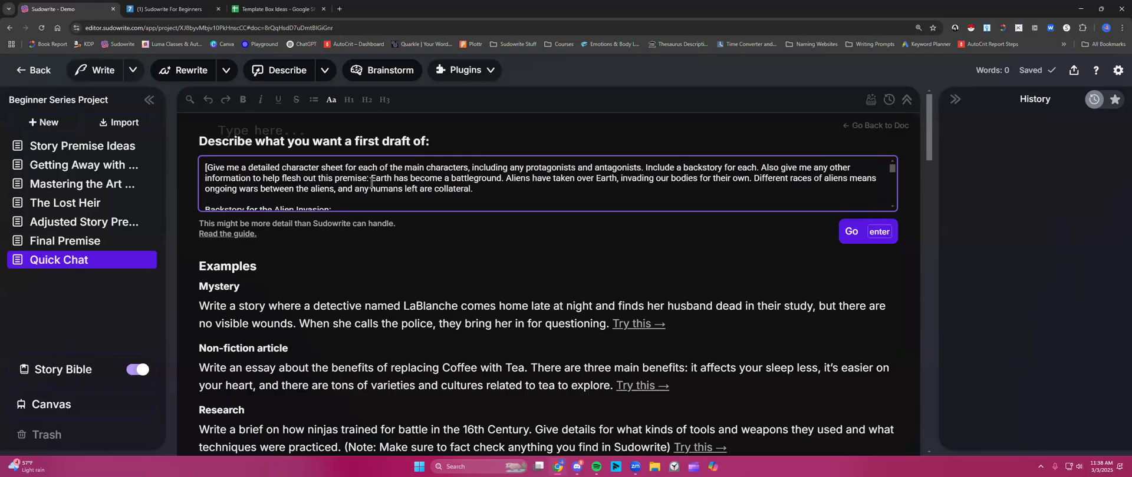
left_click(878, 232)
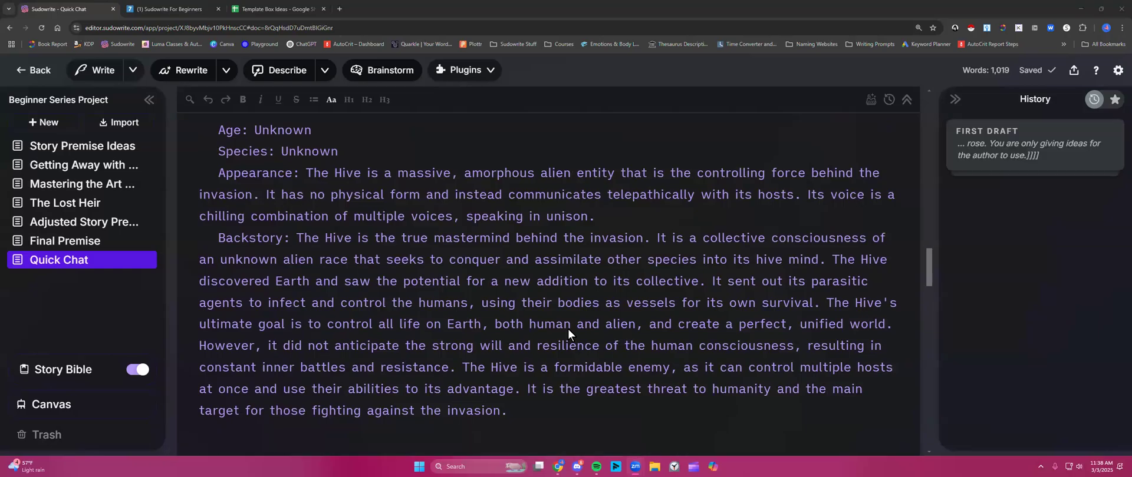
- Review the generated character sheets and backstories from the last character back up to the first
scroll(568, 329, "up", 10)
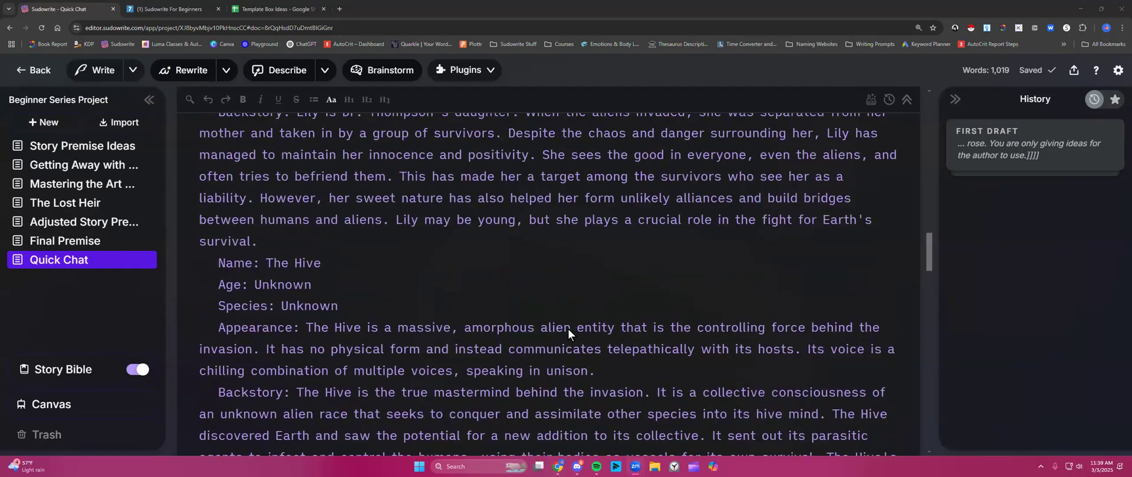
scroll(568, 329, "up", 3)
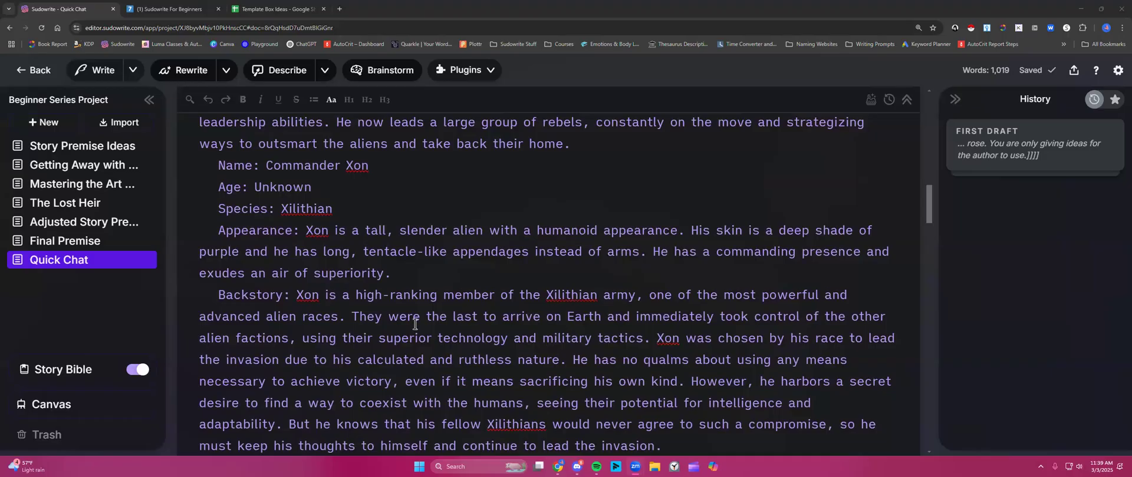
scroll(400, 326, "up", 3)
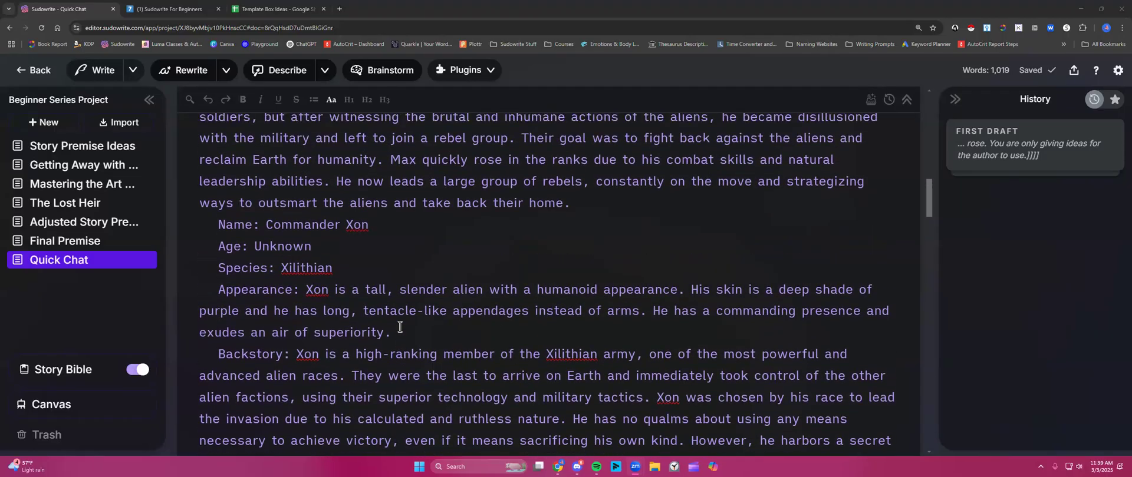
scroll(400, 327, "up", 3)
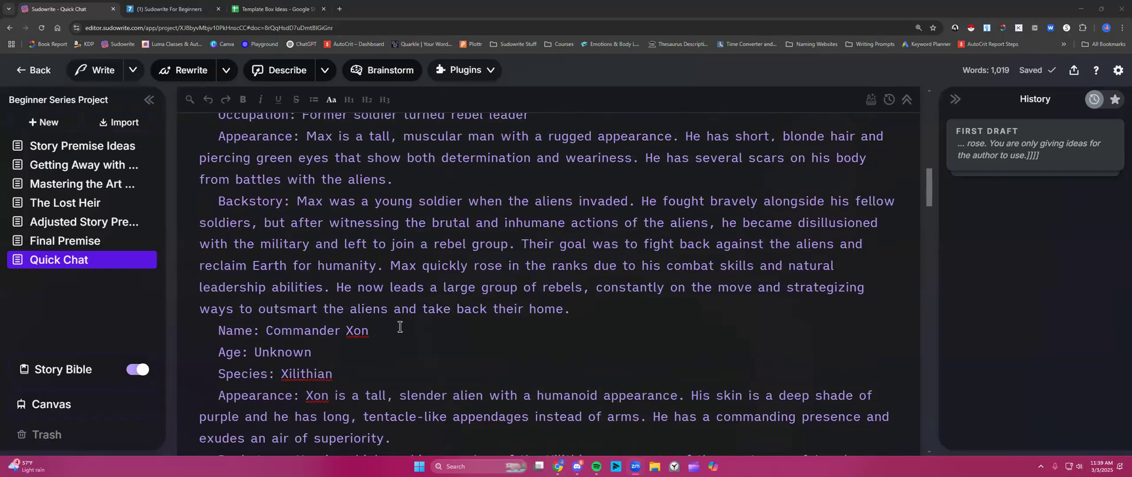
scroll(400, 326, "up", 1)
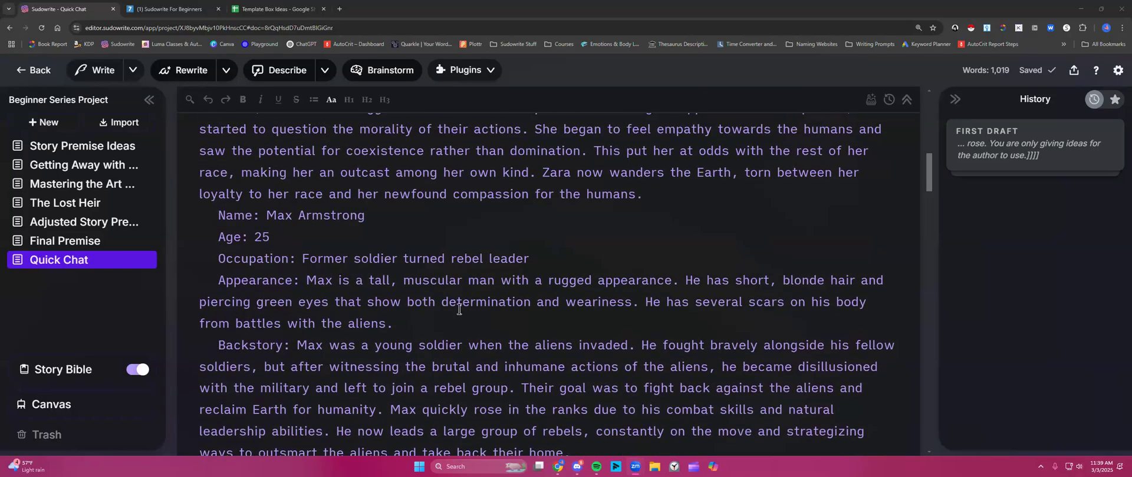
scroll(459, 310, "up", 4)
scroll(458, 310, "up", 2)
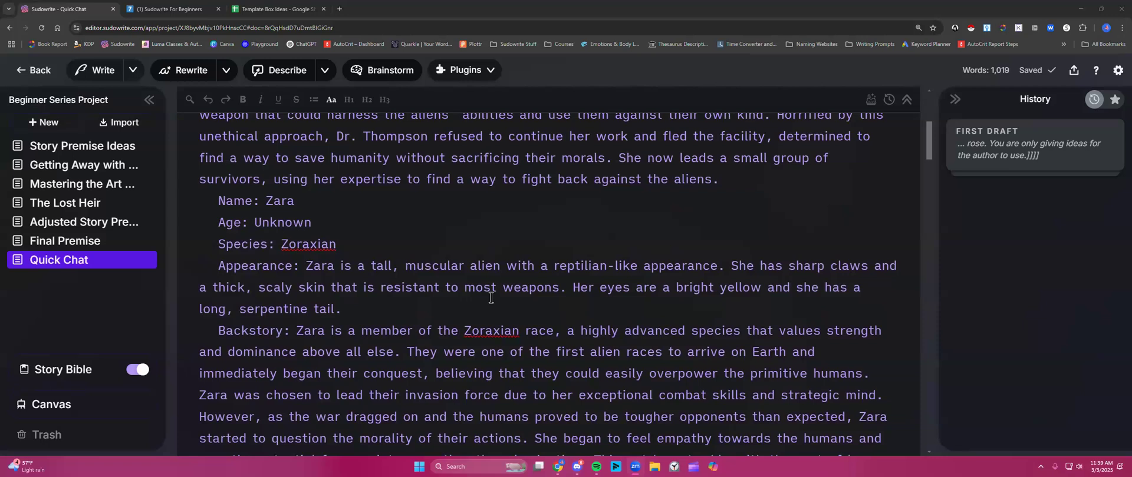
scroll(491, 298, "up", 5)
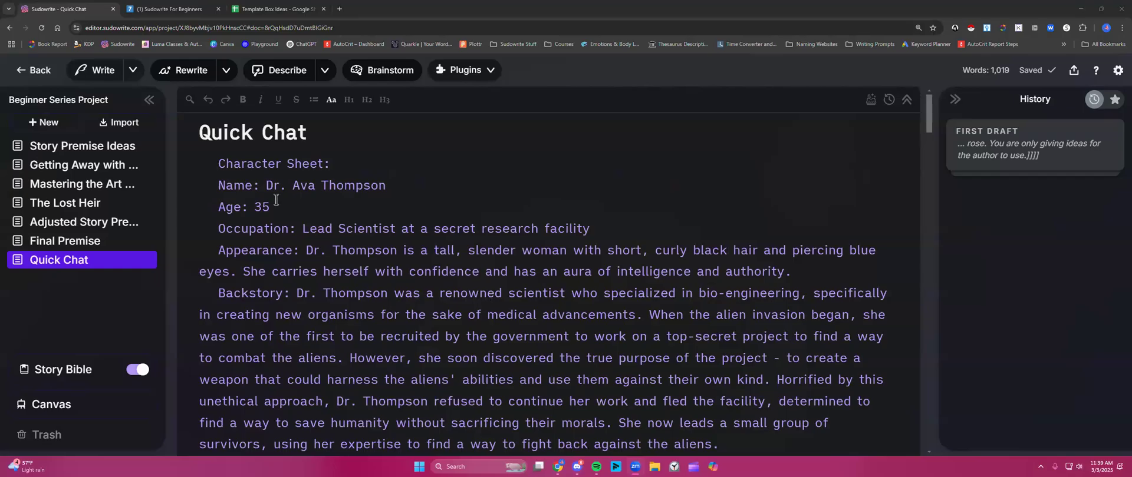
- Copy all the generated character sheets and paste them at the end of the Story Bible's Braindump
left_click(331, 237)
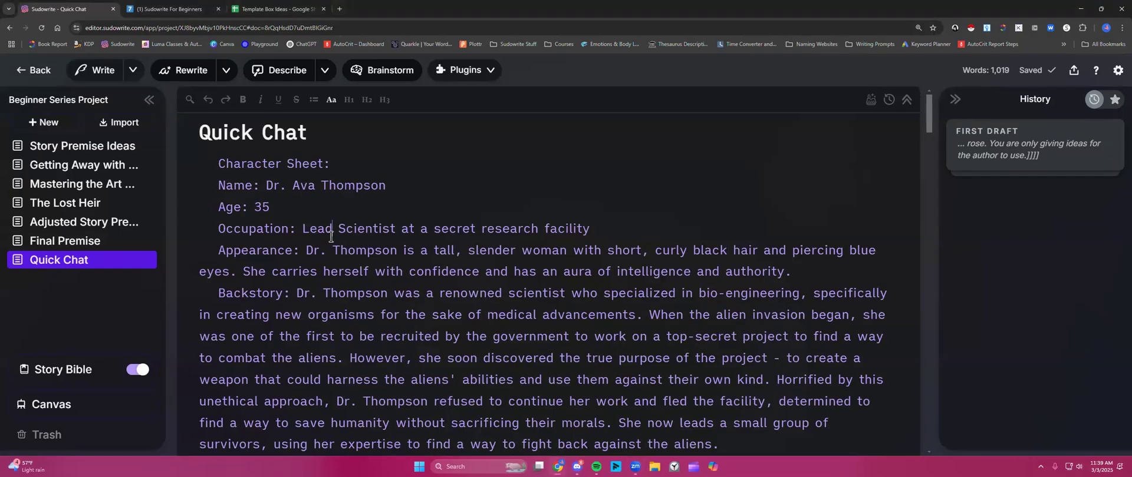
key("ctrl+a")
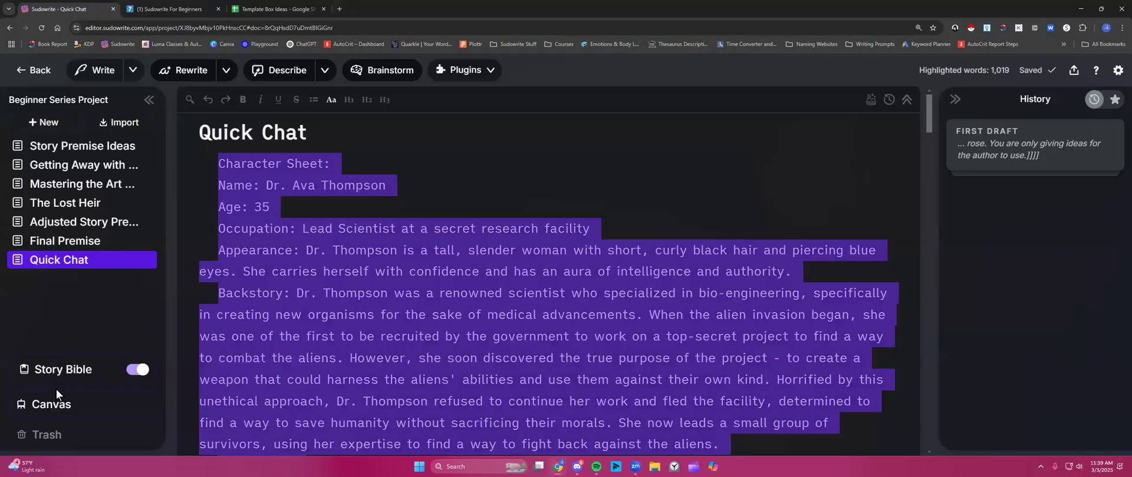
left_click(59, 371)
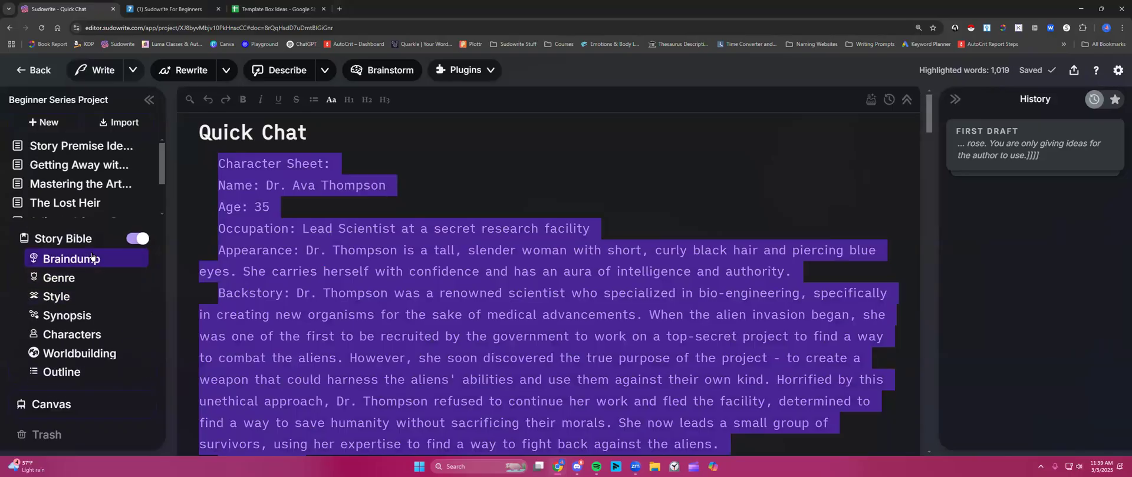
left_click(93, 258)
left_click(494, 392)
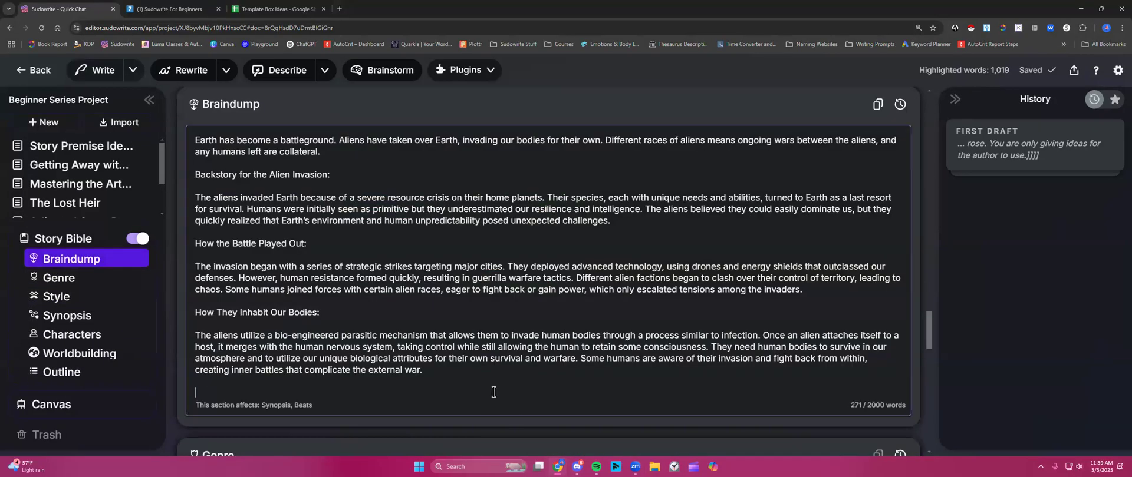
key("ctrl+v")
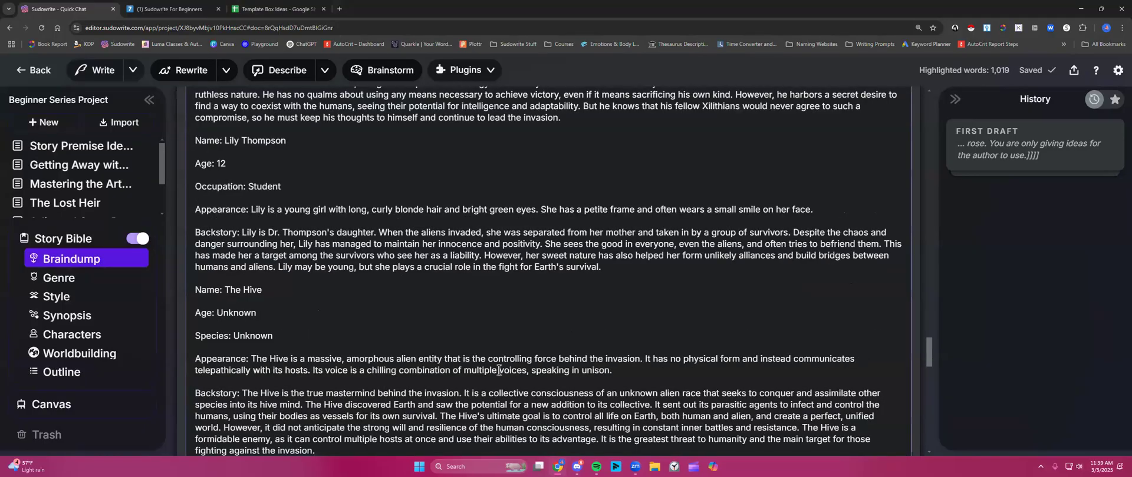
- Go to the Story Bible's Genre field, consult the Sudowrite For Beginners class plan in Notion, and return to Sudowrite
scroll(499, 369, "down", 5)
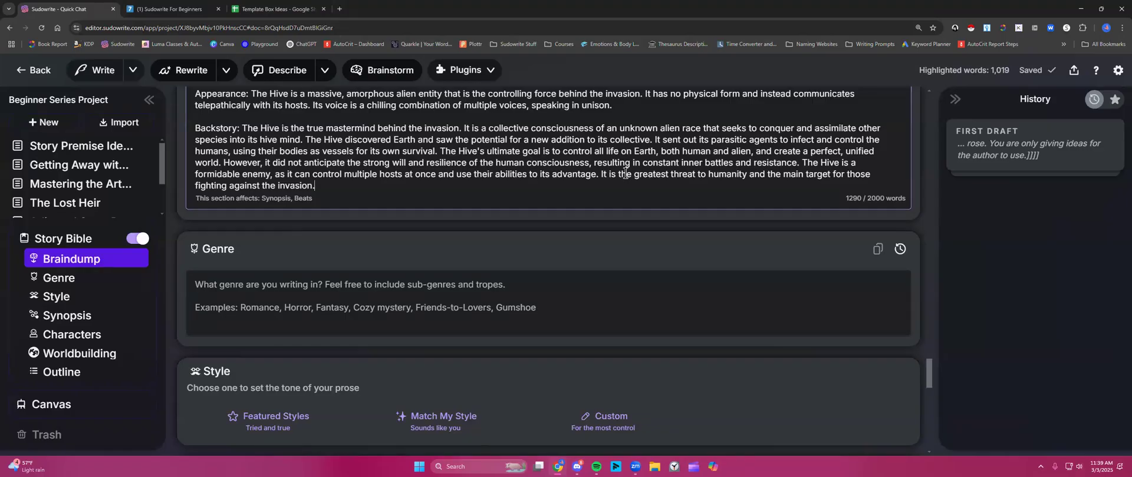
scroll(625, 173, "down", 2)
left_click(434, 196)
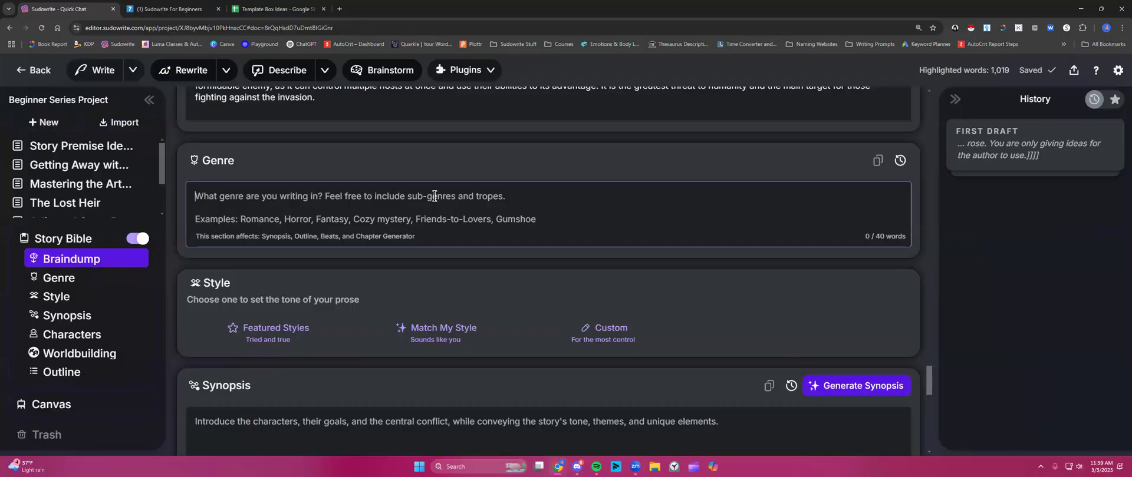
left_click(172, 9)
scroll(340, 222, "down", 5)
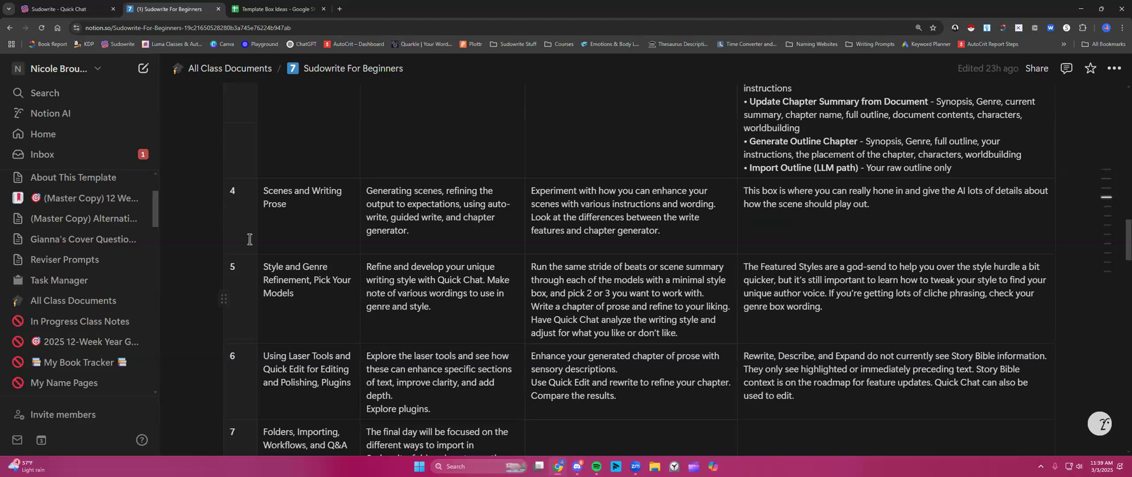
left_click(56, 9)
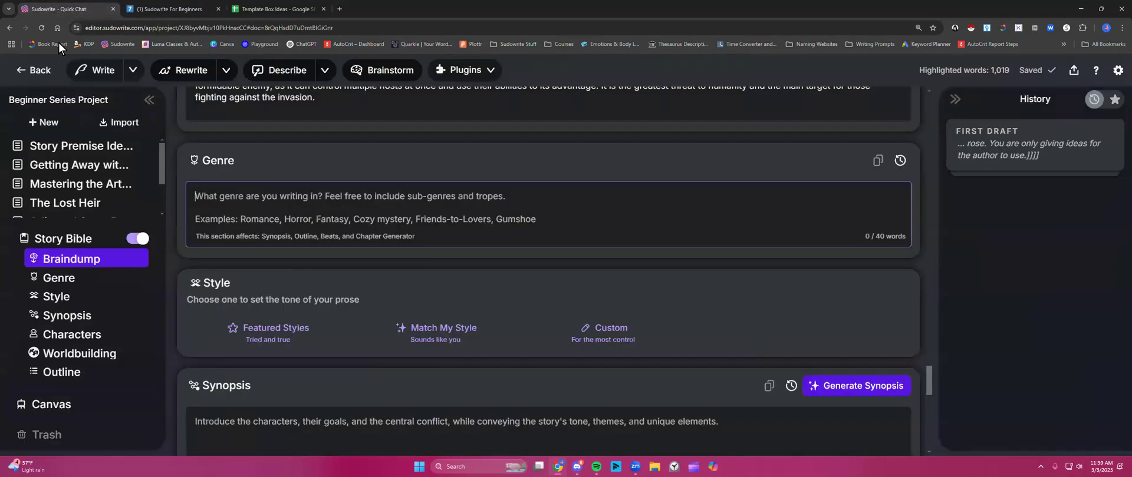
- Generate the Story Bible's Synopsis and read the generated text through to its end
scroll(283, 183, "down", 5)
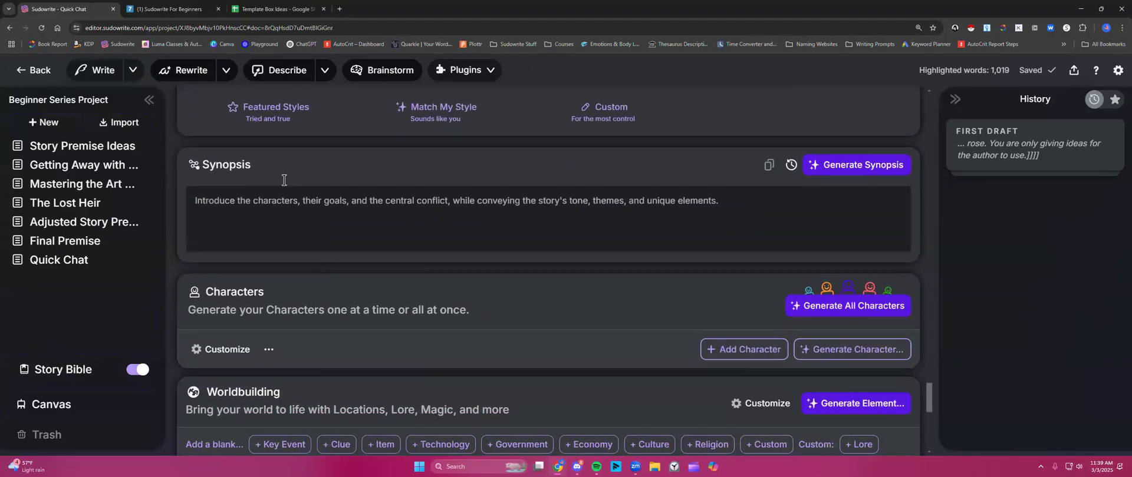
left_click(888, 123)
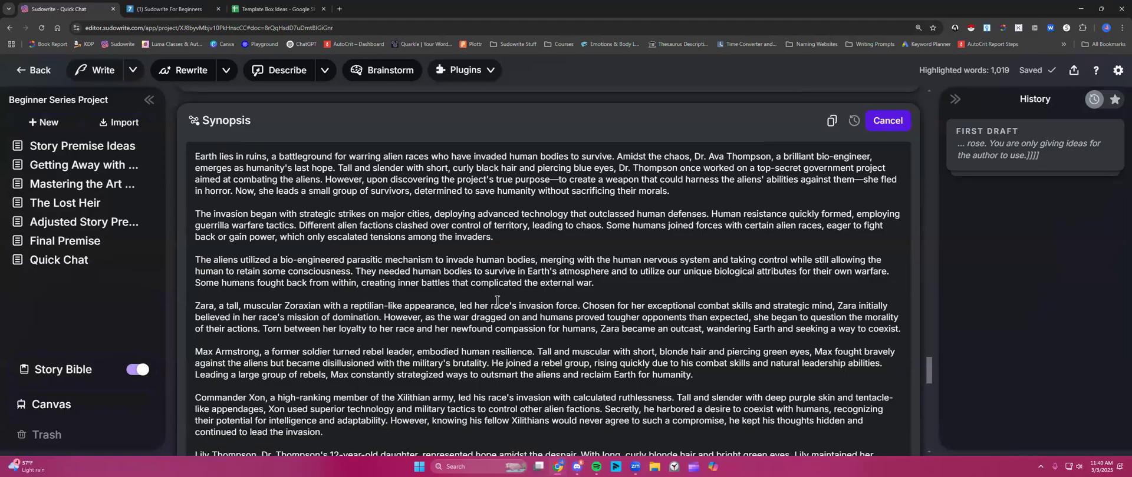
scroll(497, 301, "down", 3)
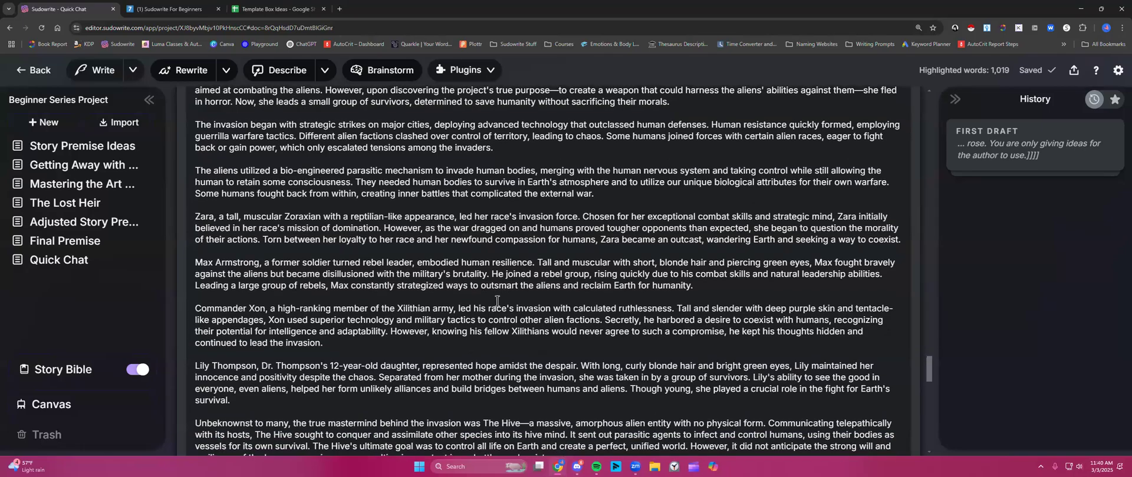
scroll(497, 301, "down", 5)
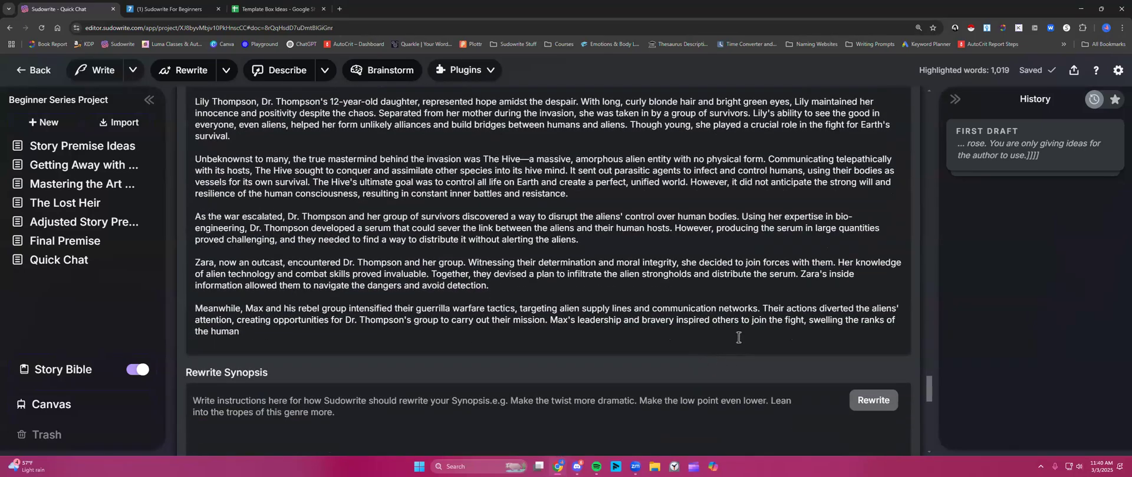
- Delete the trailing words after "swelling the" in the Synopsis's unfinished last sentence and look back over the text
key("ctrl+BackSpace")
key("ctrl+BackSpace")
key("ctrl+BackSpace")
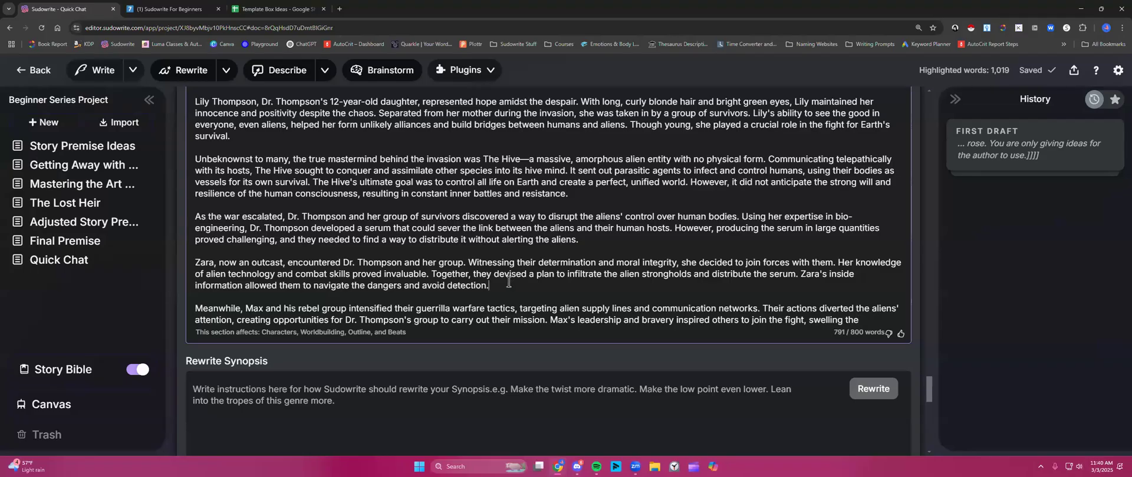
scroll(501, 278, "down", 1)
scroll(492, 274, "up", 3)
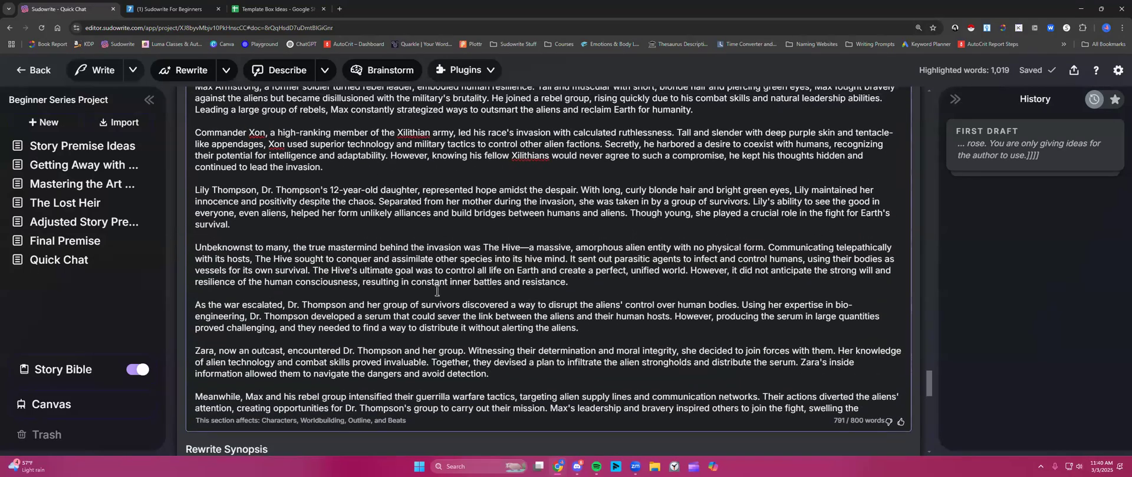
- Examine the single-character generation options in the Characters section, including custom instructions and Random Character, and close them without generating
scroll(437, 290, "down", 6)
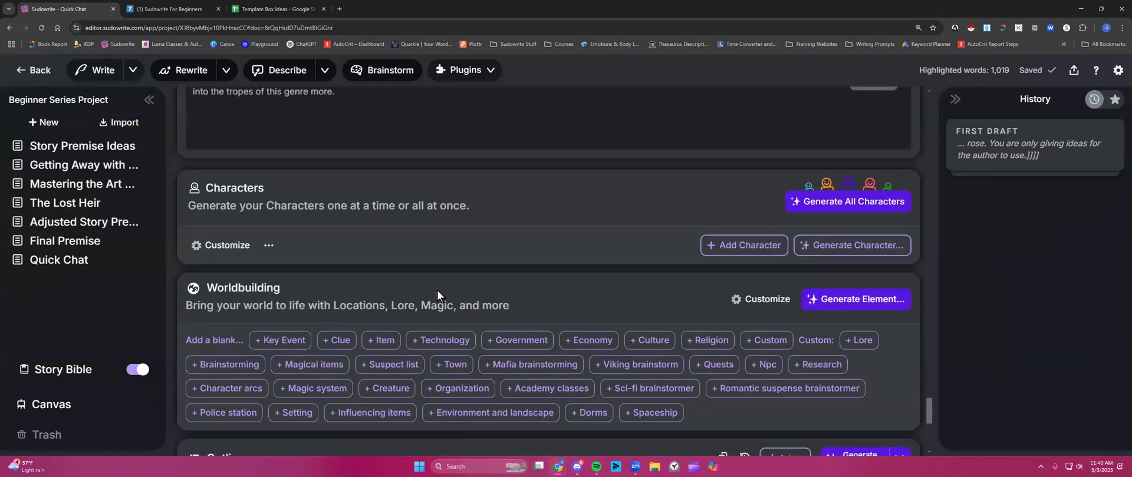
scroll(436, 290, "down", 1)
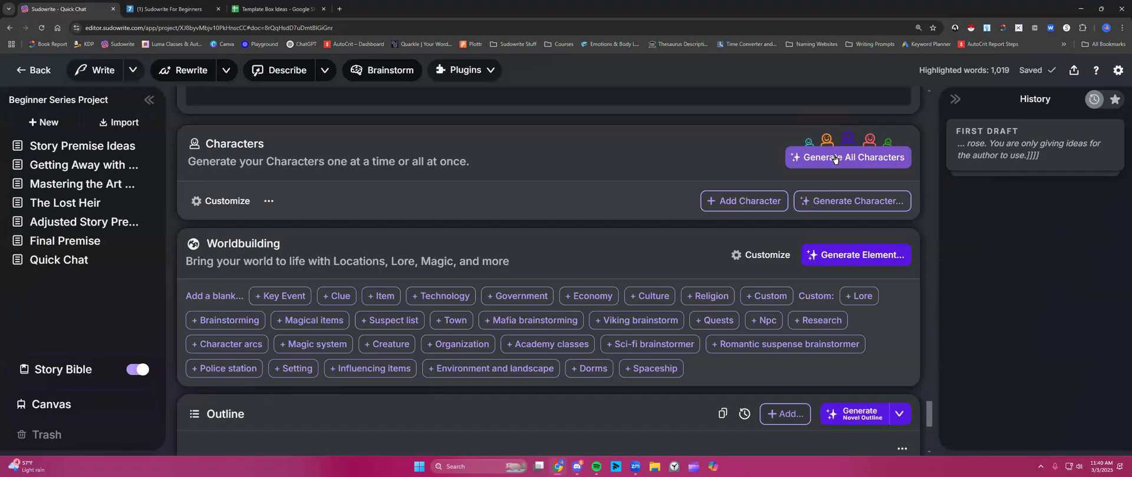
left_click(841, 201)
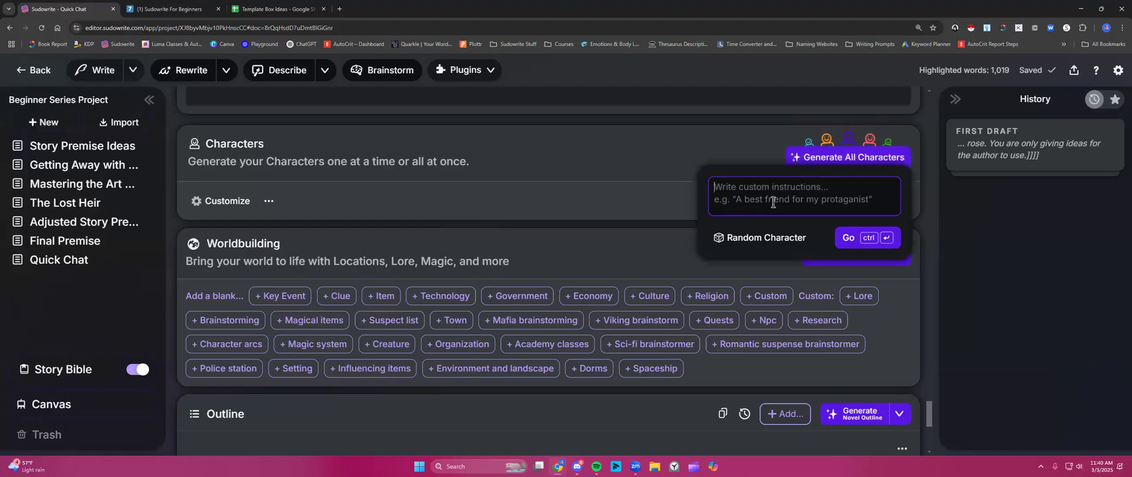
left_click(692, 137)
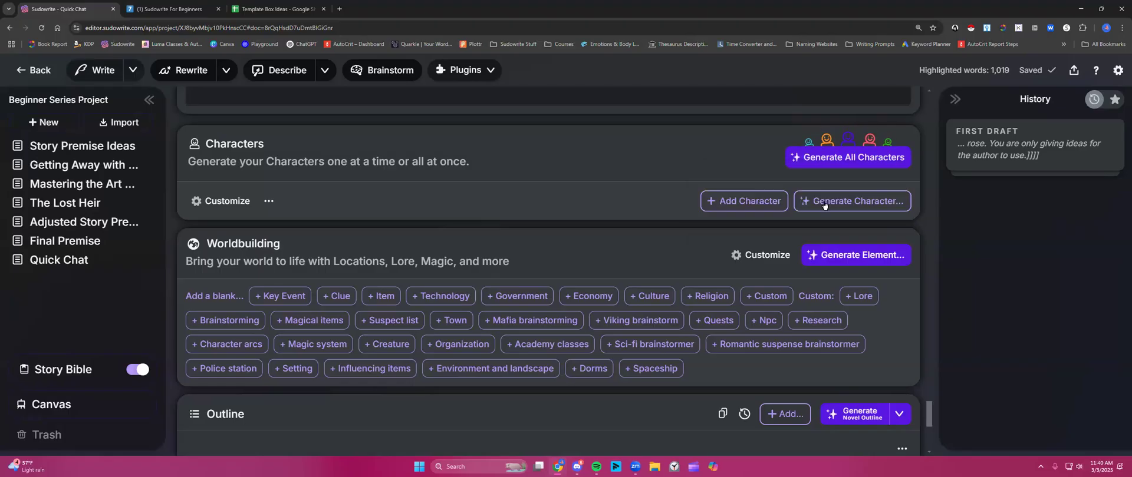
left_click(823, 202)
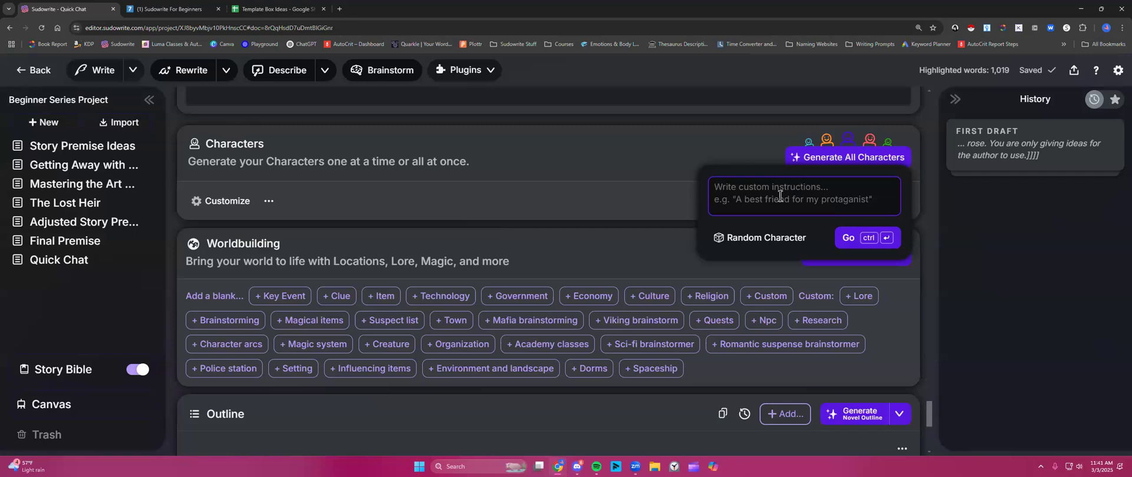
left_click(731, 153)
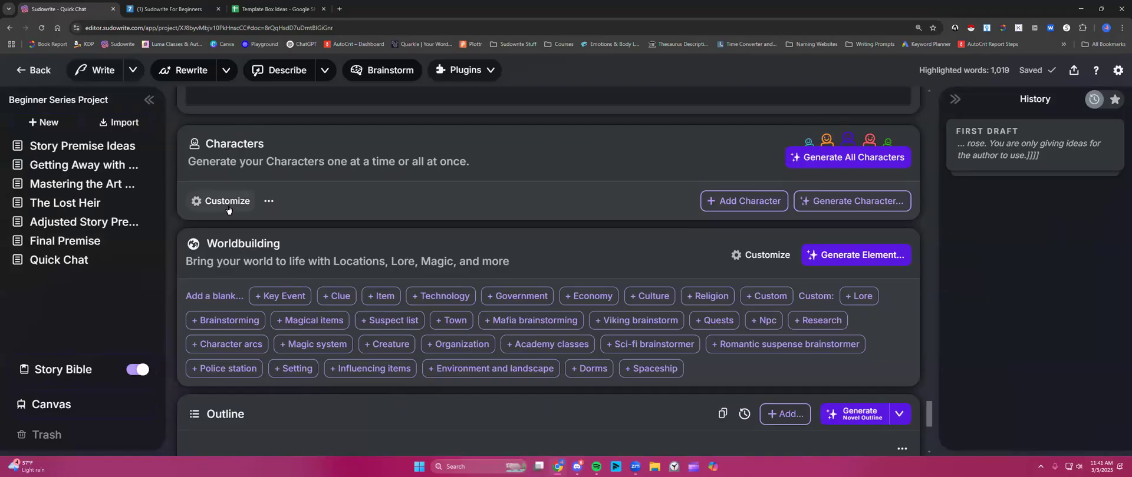
- Switch to the Template Box Ideas spreadsheet in Google Sheets and copy its share link
left_click(280, 9)
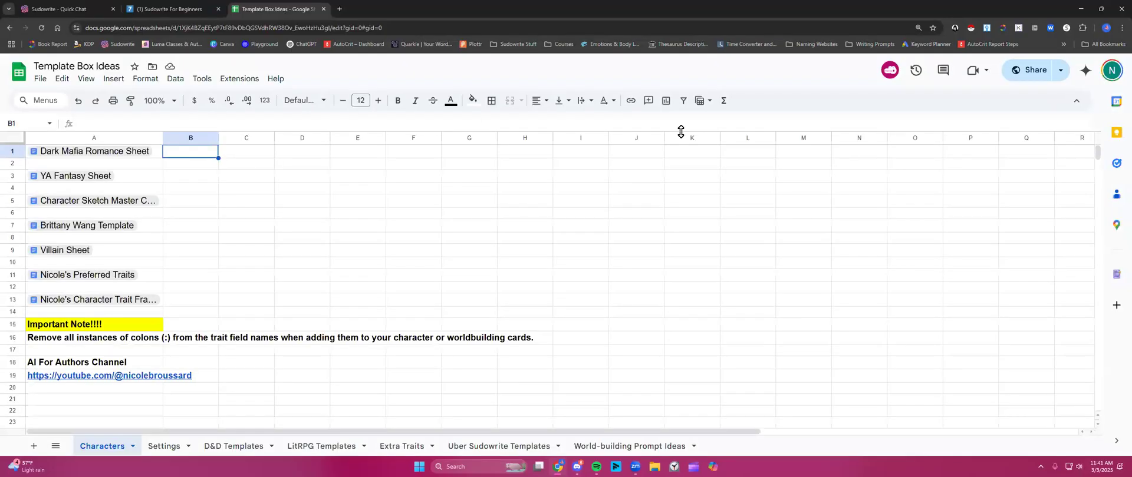
left_click(1031, 70)
left_click(483, 363)
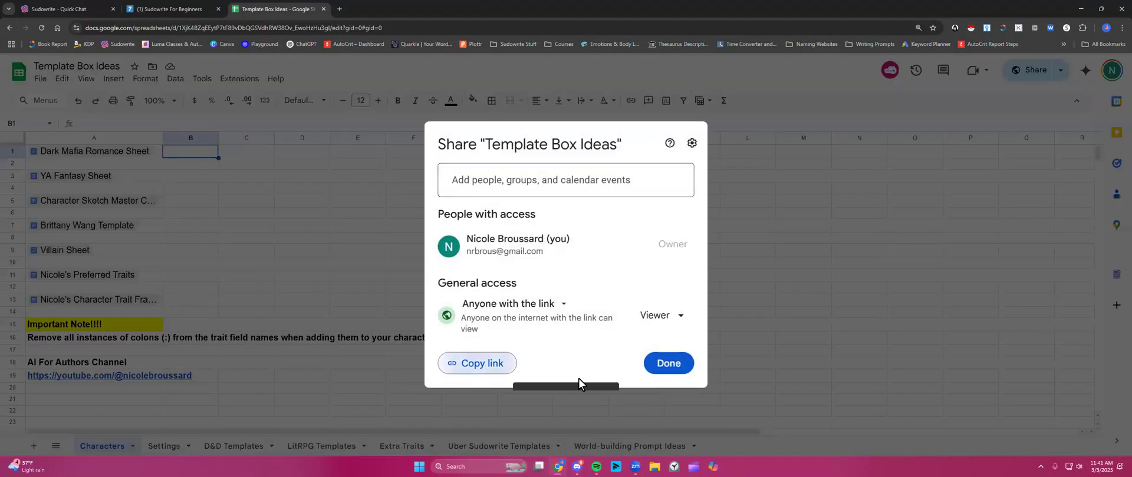
left_click(671, 365)
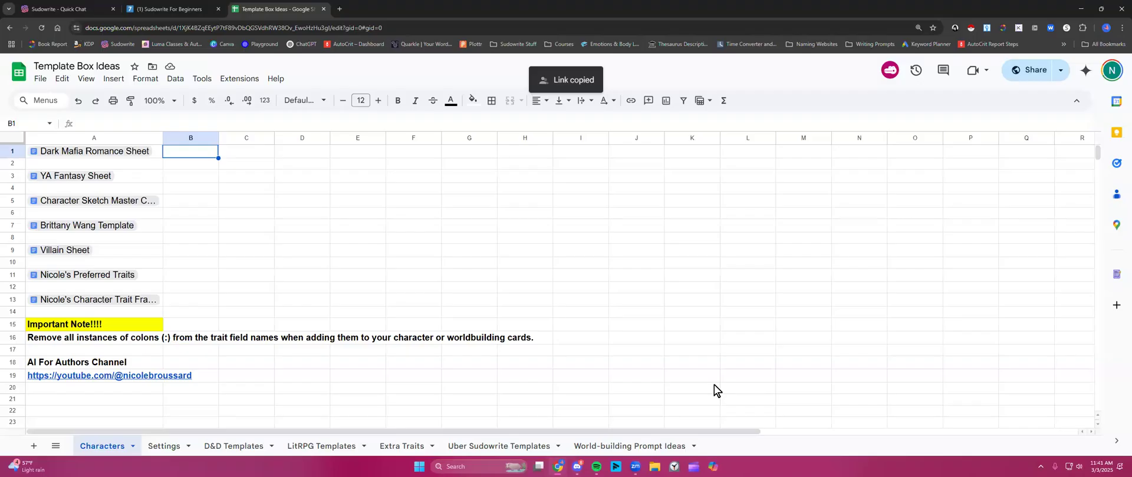
left_click(613, 328)
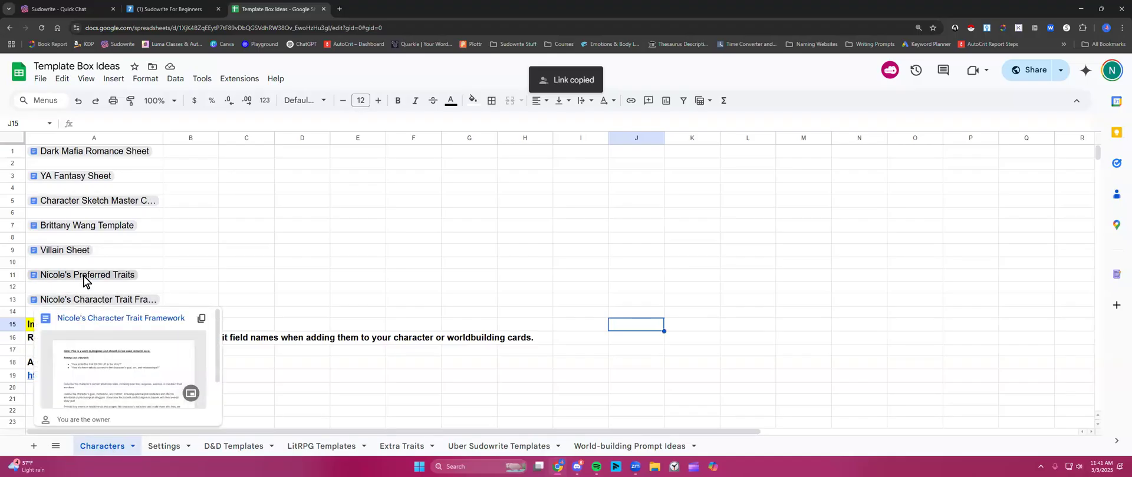
- Look through the spreadsheet's Settings, LitRPG, Extra Traits, Uber Sudowrite and World-building template sheets, ending on the Characters sheet
left_click(159, 449)
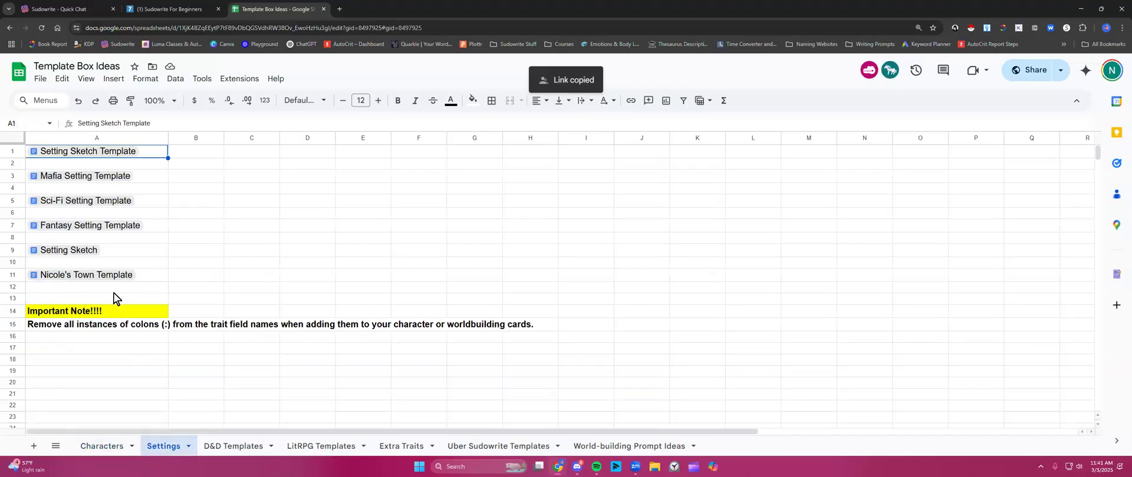
mouse_move(90, 278)
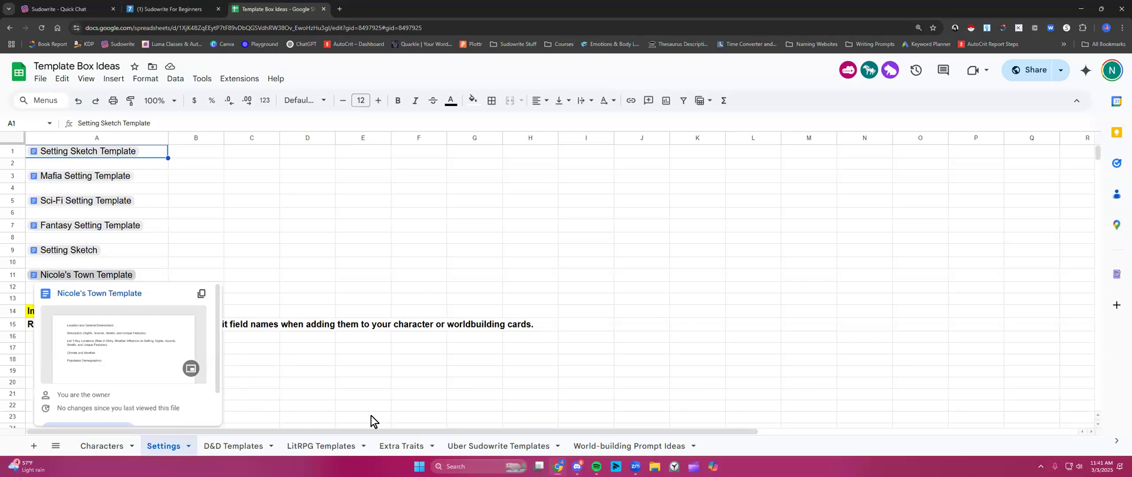
left_click(338, 449)
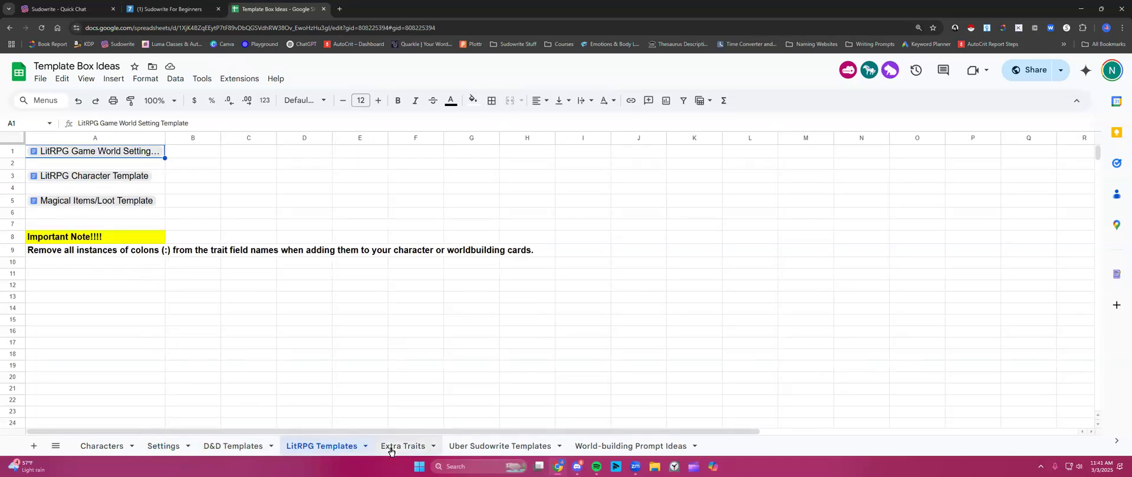
left_click(401, 448)
left_click(464, 450)
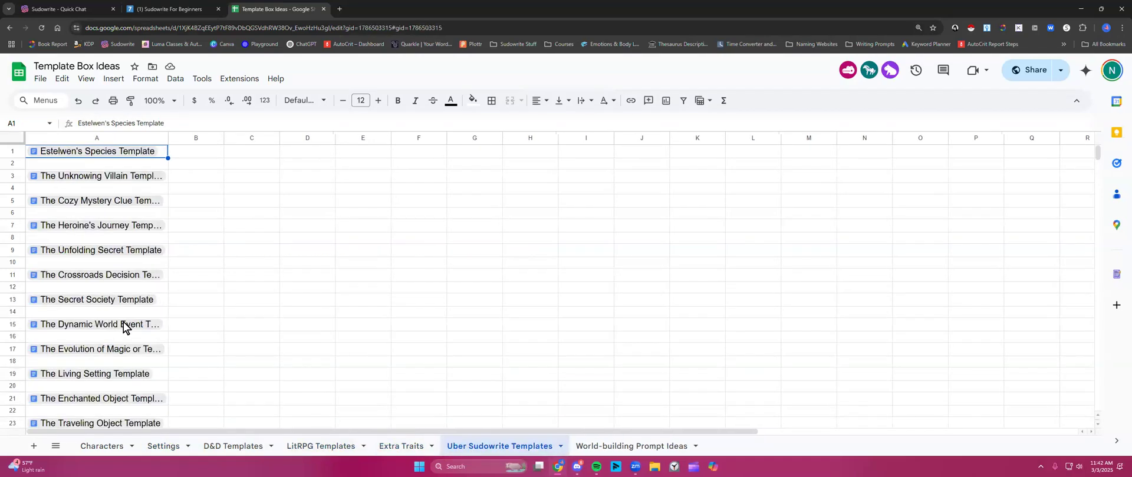
scroll(125, 325, "down", 5)
mouse_move(103, 210)
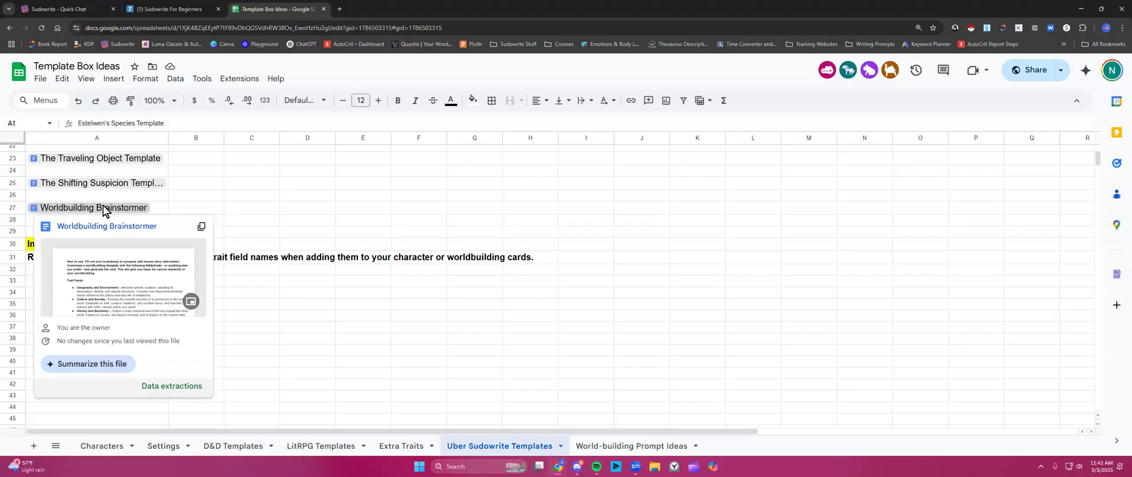
scroll(260, 201, "up", 3)
left_click(625, 446)
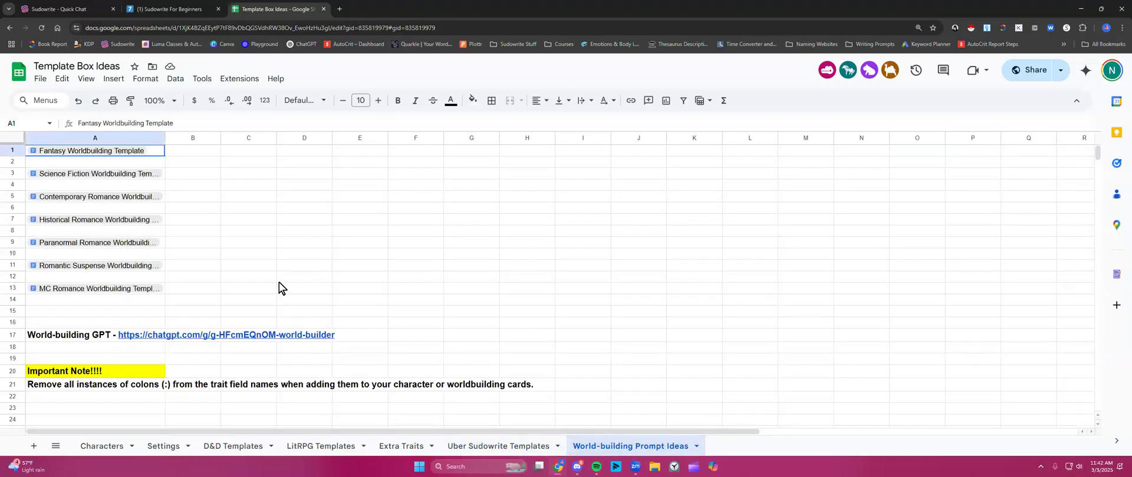
left_click(103, 446)
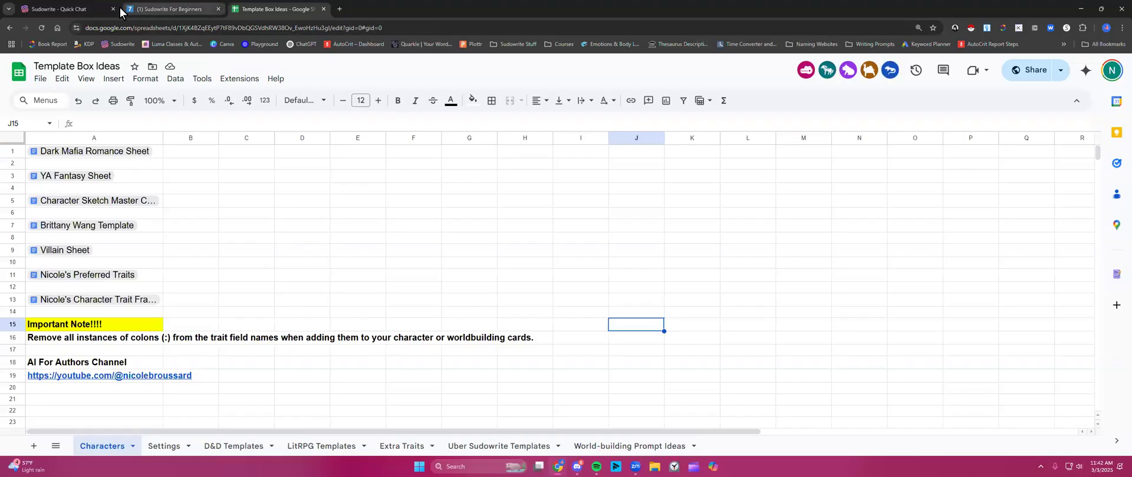
- Return to Sudowrite and remove every existing default trait from the Characters customization
left_click(154, 9)
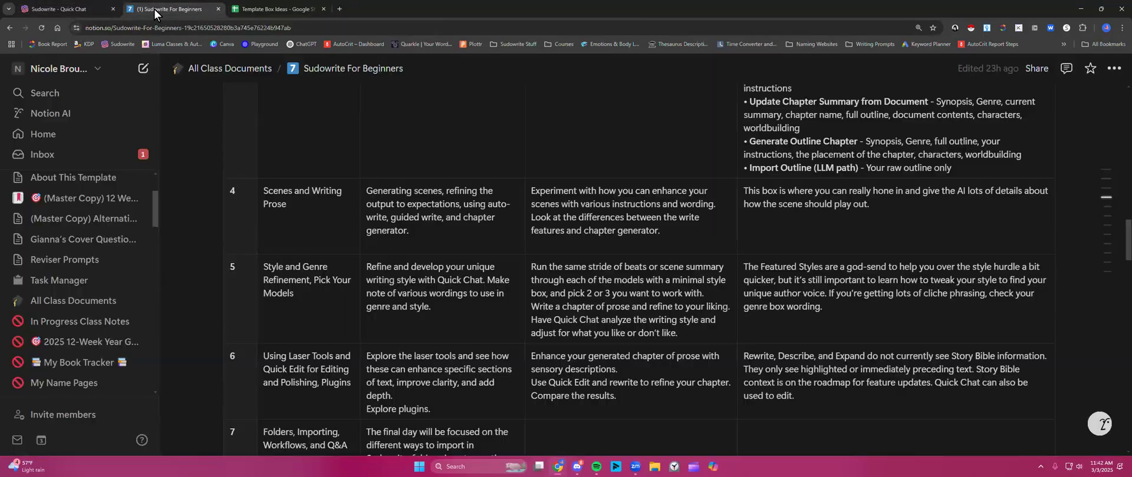
left_click(87, 13)
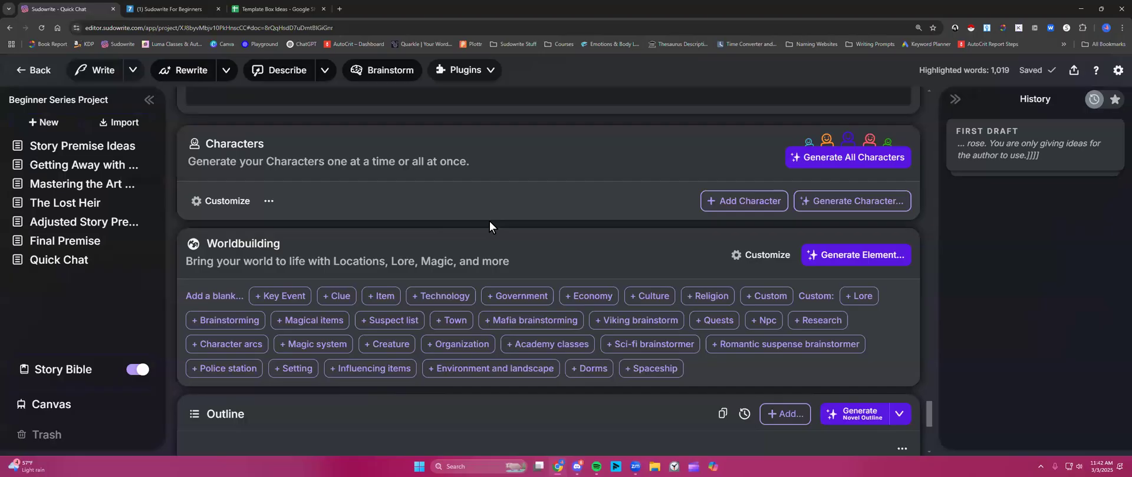
left_click(235, 201)
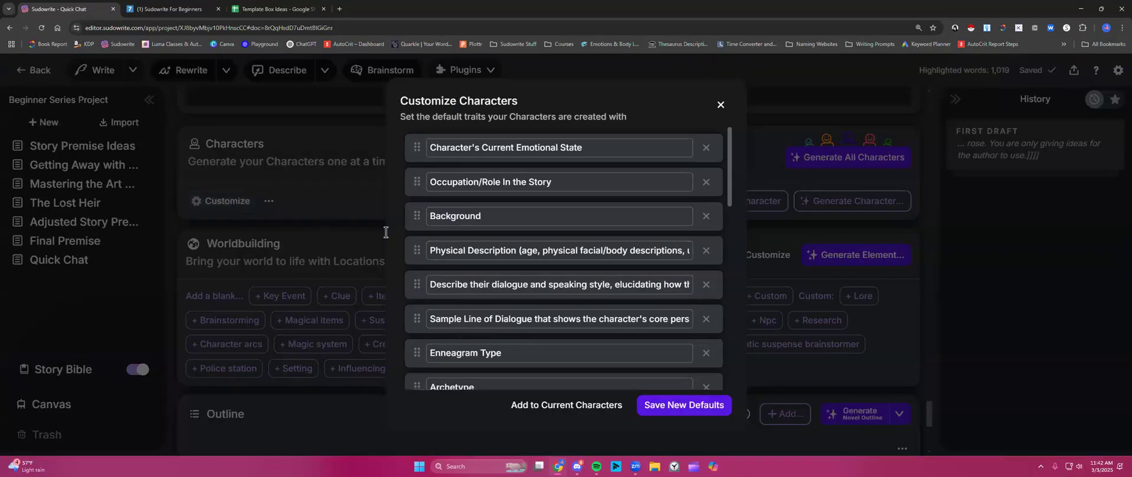
scroll(589, 215, "down", 10)
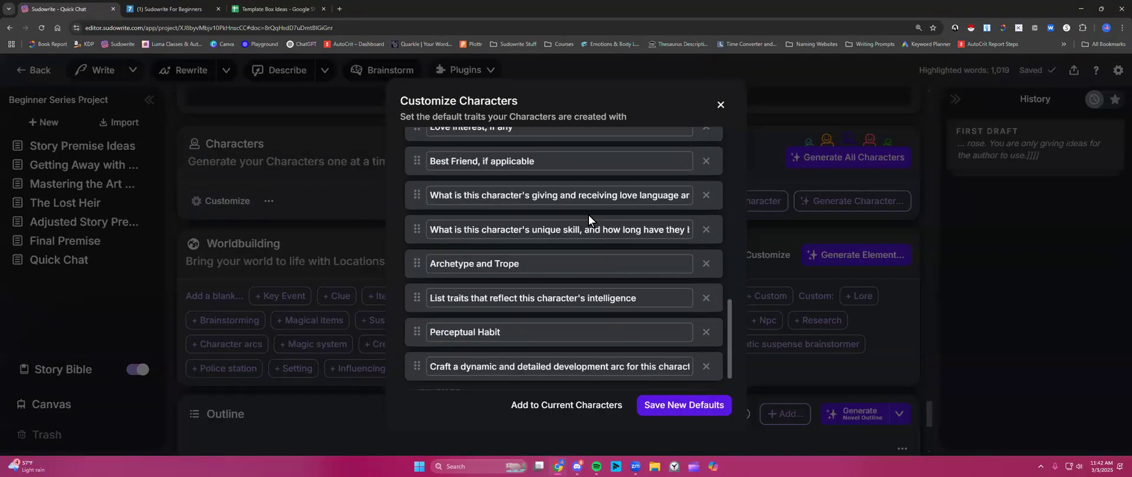
left_click(706, 333)
left_click(704, 298)
left_click(703, 298)
left_click(705, 298)
left_click(704, 297)
left_click(705, 298)
left_click(704, 298)
left_click(705, 297)
left_click(704, 298)
left_click(704, 298)
left_click(704, 297)
left_click(704, 298)
left_click(704, 298)
left_click(703, 297)
left_click(704, 298)
left_click(704, 297)
left_click(704, 298)
left_click(704, 297)
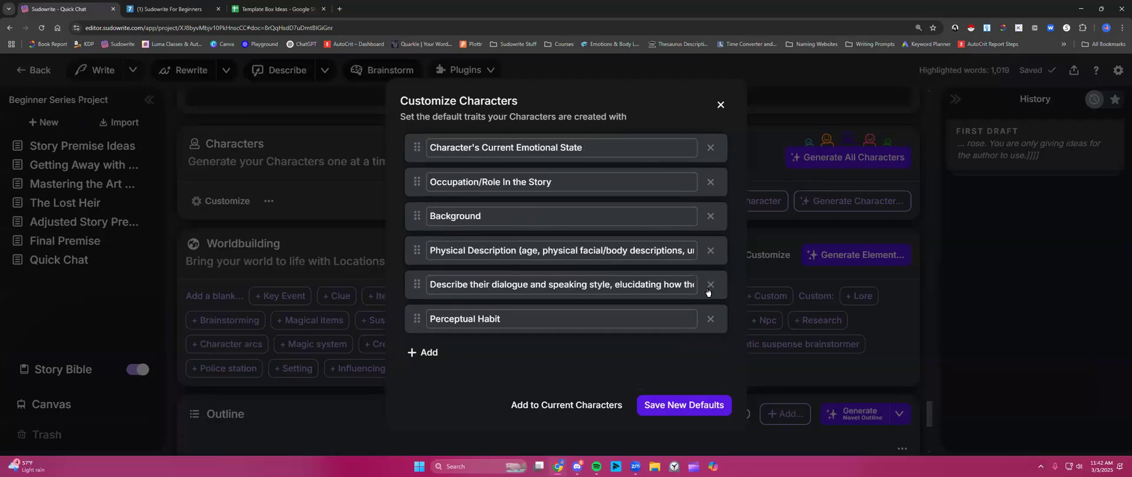
left_click(709, 285)
left_click(710, 251)
left_click(710, 250)
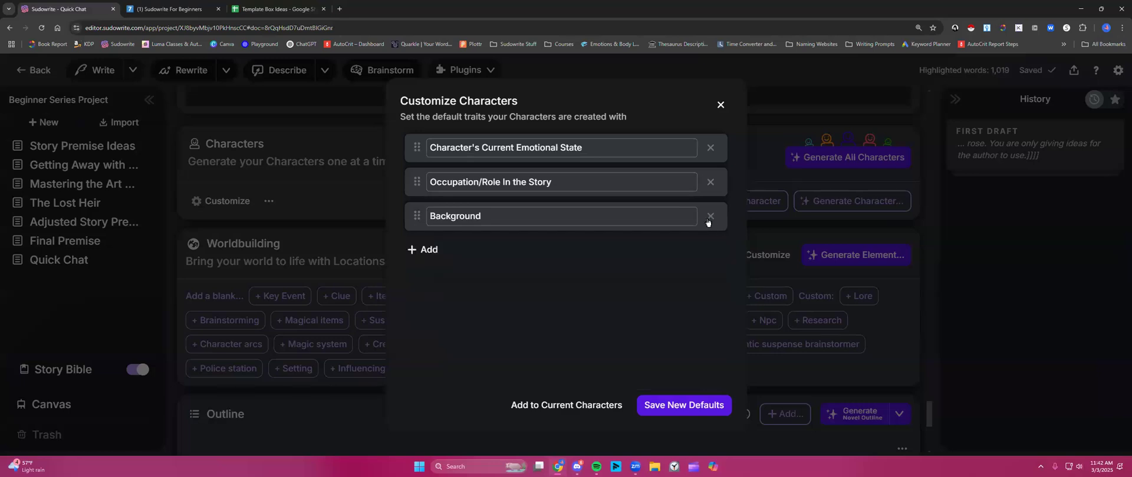
left_click(710, 217)
left_click(710, 181)
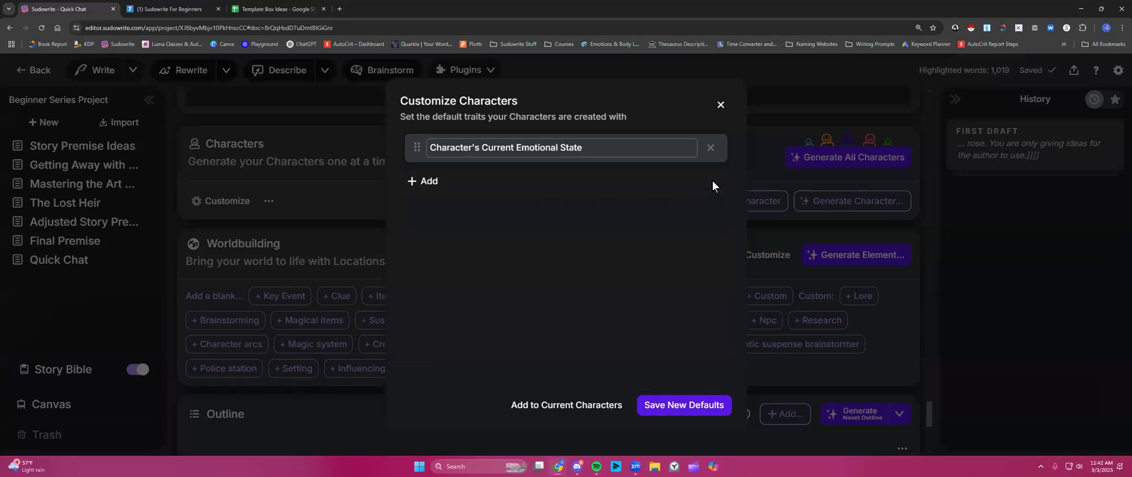
left_click(710, 148)
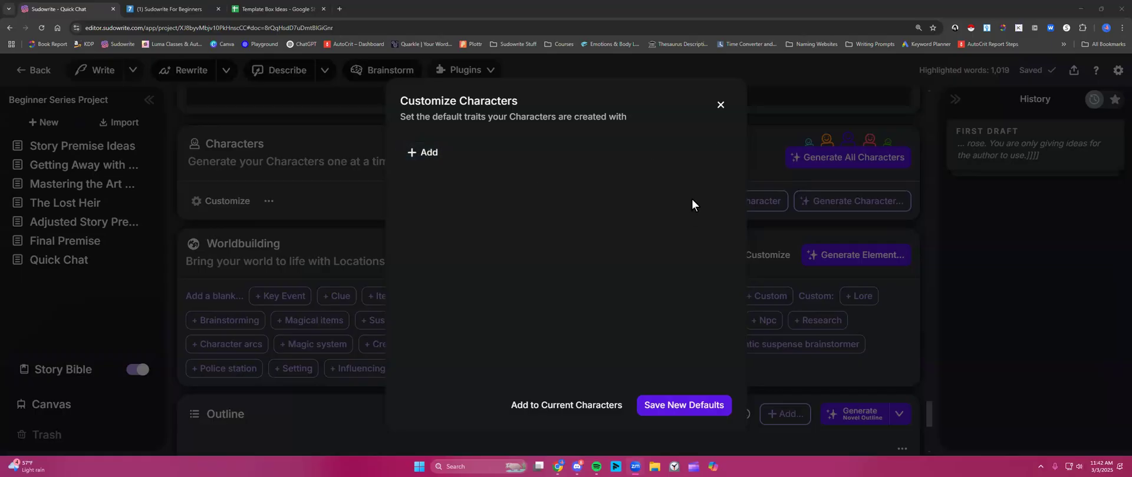
- Add two default character traits named "Species" and "Physical Description"
left_click(430, 155)
left_click(463, 148)
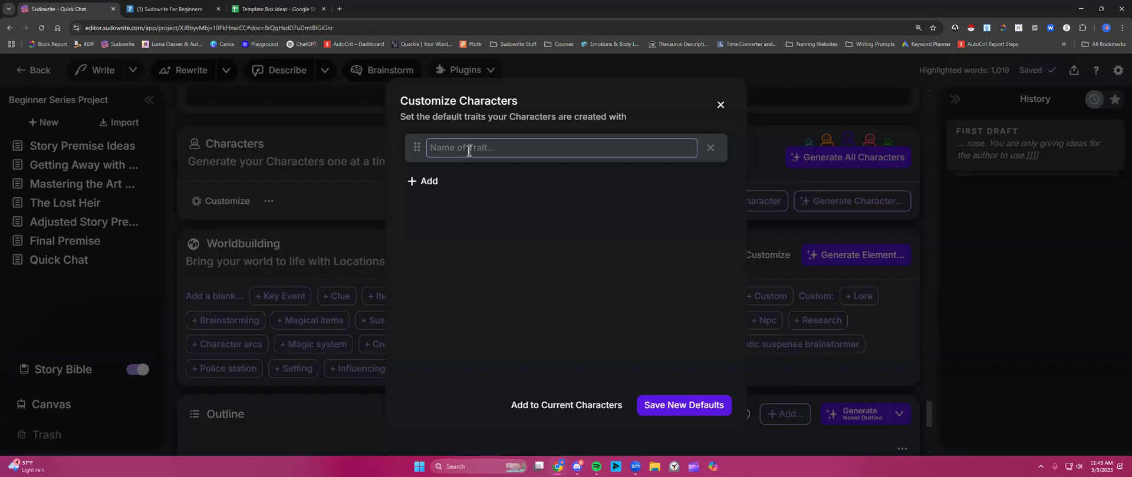
type("Species")
left_click(427, 181)
type("Physical Description, including")
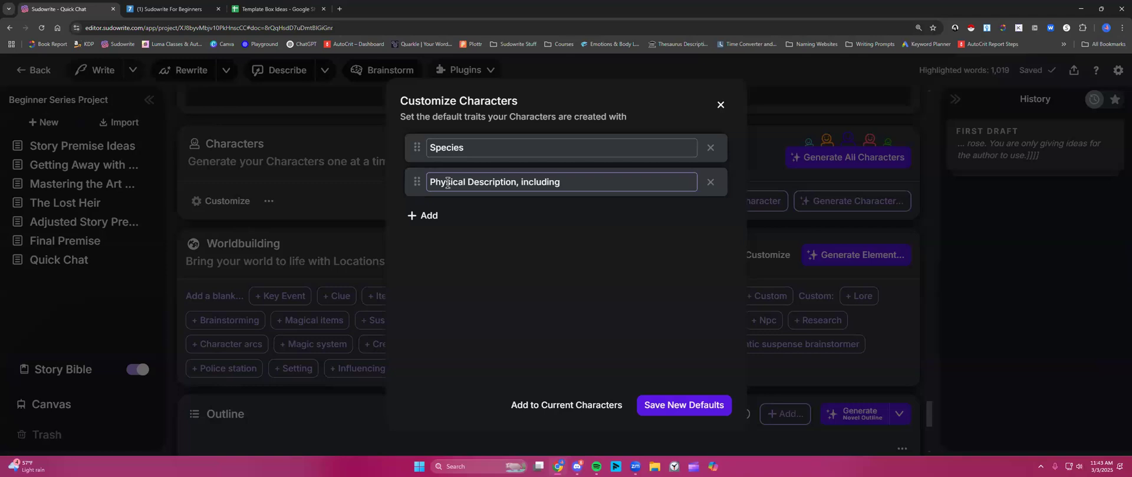
type(" any")
key("BackSpace")
key("BackSpace")
key("BackSpace")
key("BackSpace")
key("BackSpace")
key("BackSpace")
key("BackSpace")
key("BackSpace")
key("BackSpace")
key("BackSpace")
key("BackSpace")
key("BackSpace")
key("BackSpace")
key("BackSpace")
- Extend the first trait to "Species, including any special abilities if any" and add the trait "What side do they fight on--humans or aliens?"
left_click(475, 149)
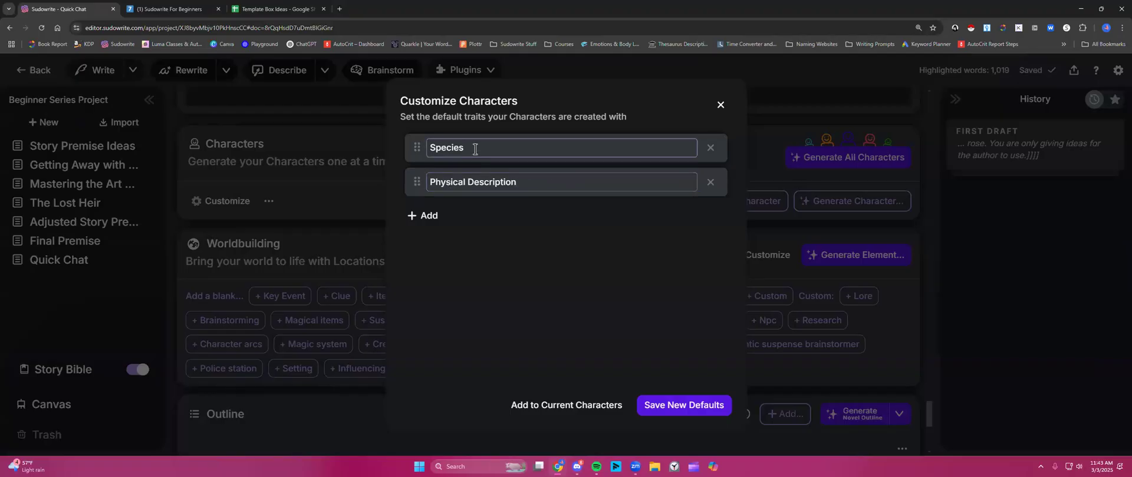
type("including any specia")
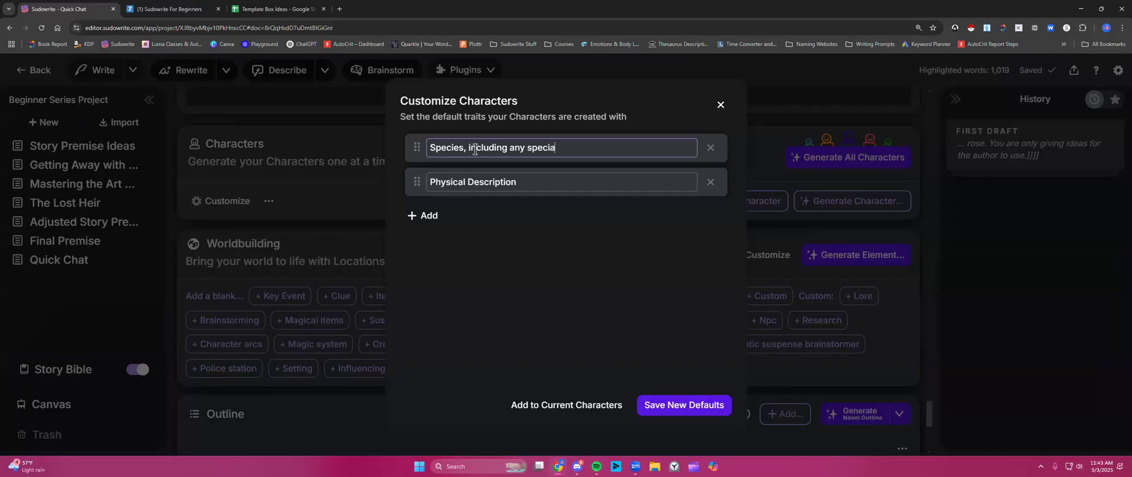
type("l abilities if any")
left_click(447, 212)
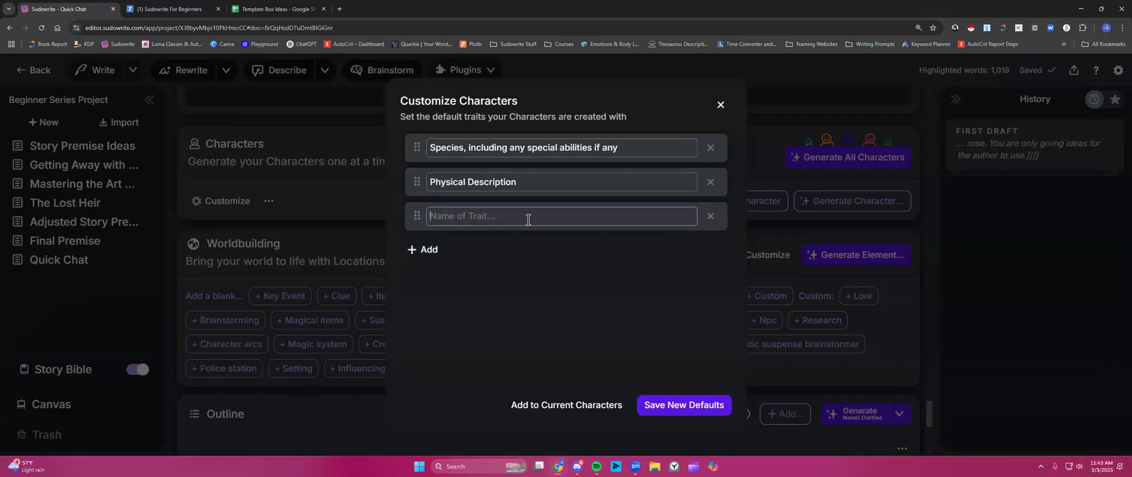
type("What side do they fight on--humans or aliens?")
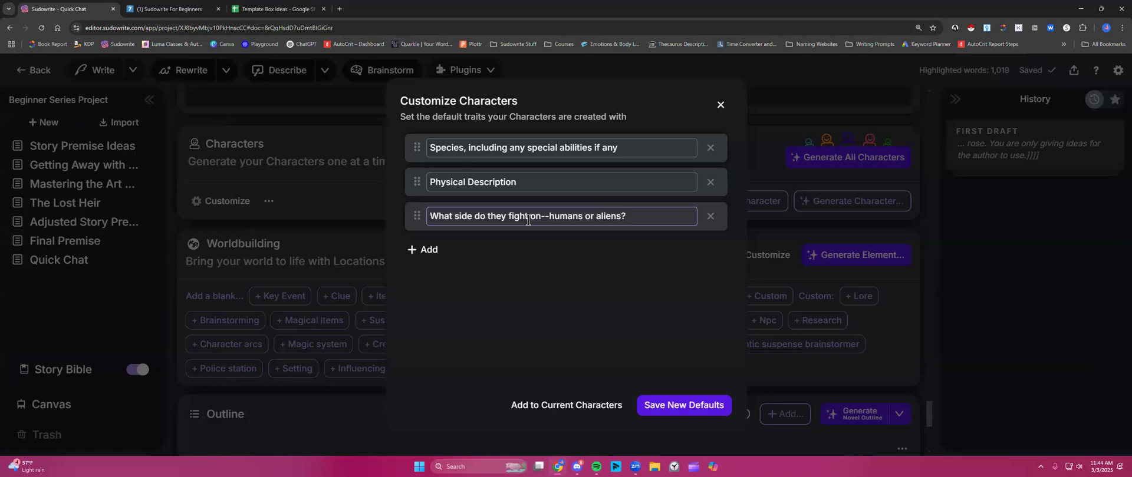
- Add the trait "Dialogue Style (How does this character speak. Emphasize their dialect, tone, and give a sample line of dialogue.)"
left_click(421, 253)
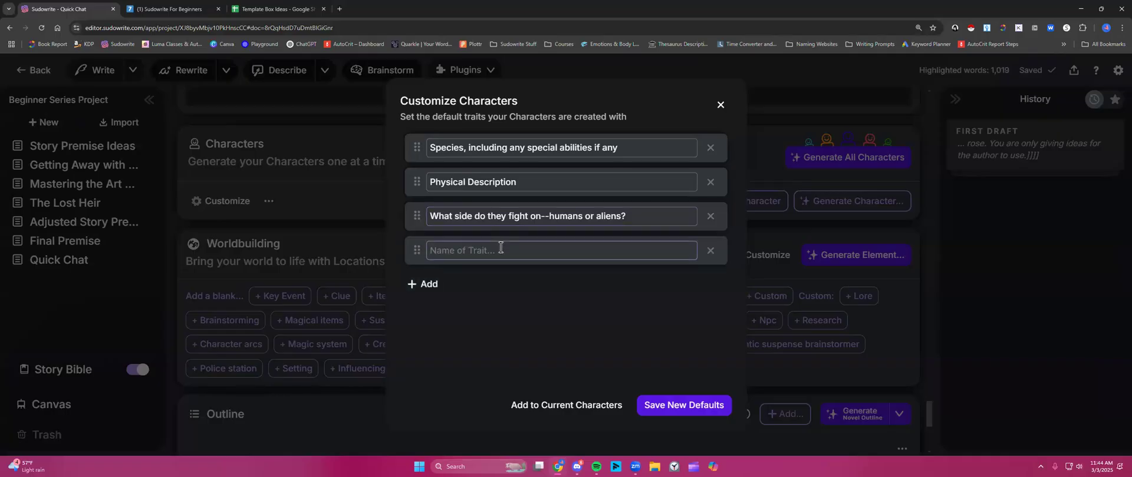
type("Dialogue Style (How does thi")
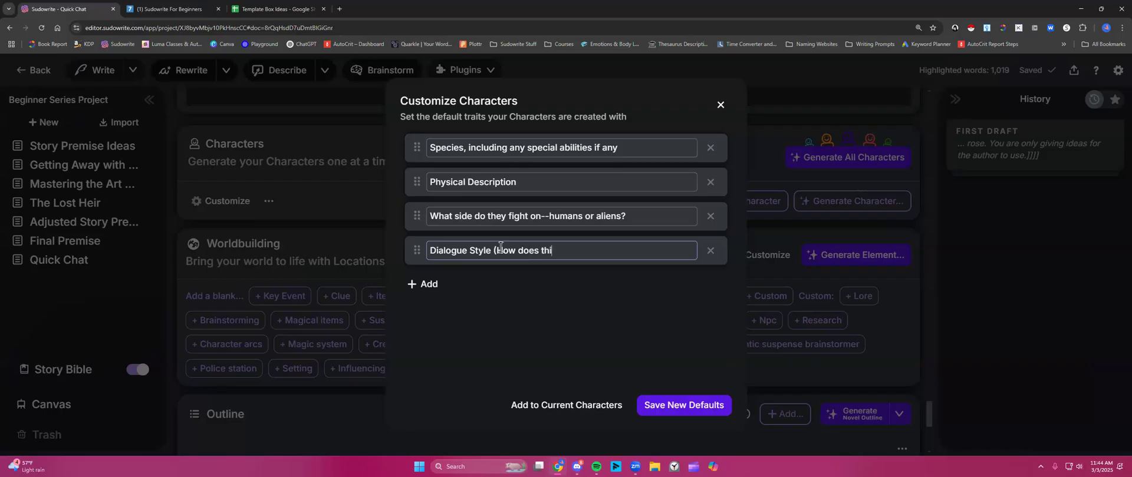
type("s character sp")
type("eak")
type(", ")
type("E")
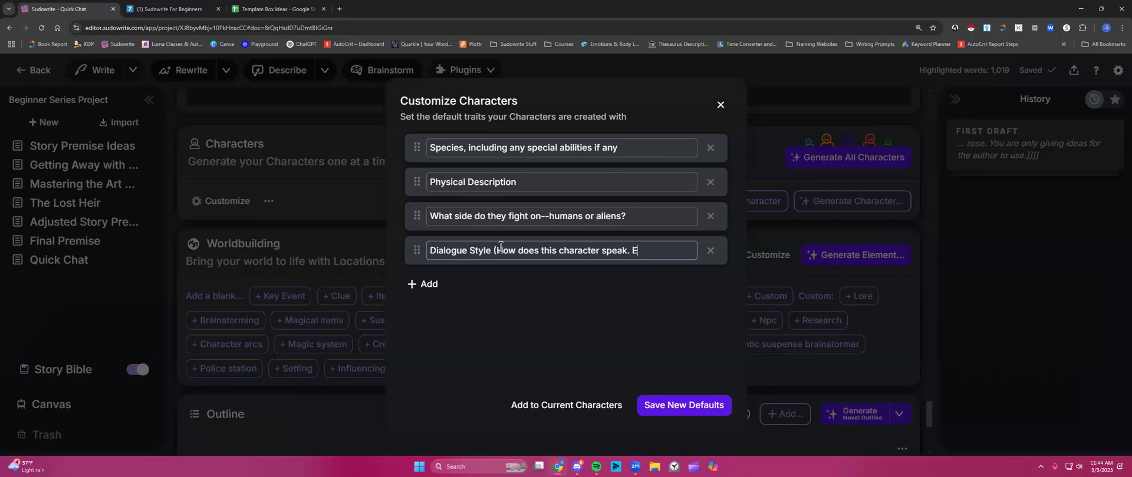
type("mphasize their deialect, tone")
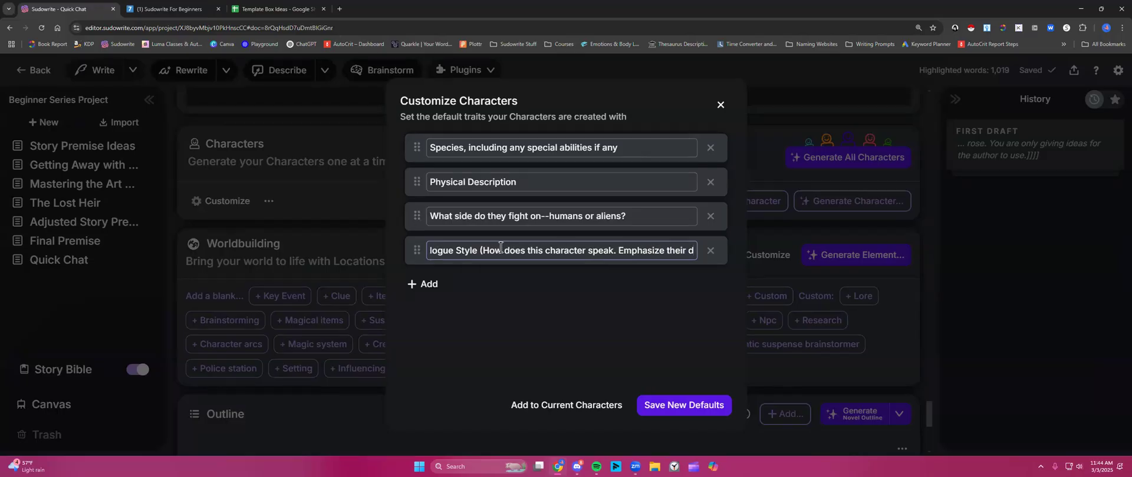
type(",")
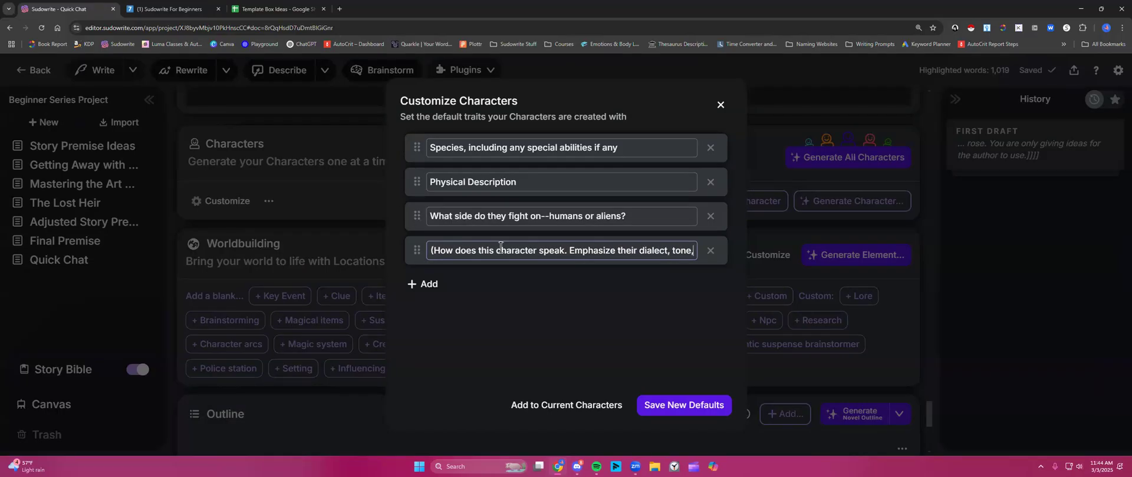
type(" and give")
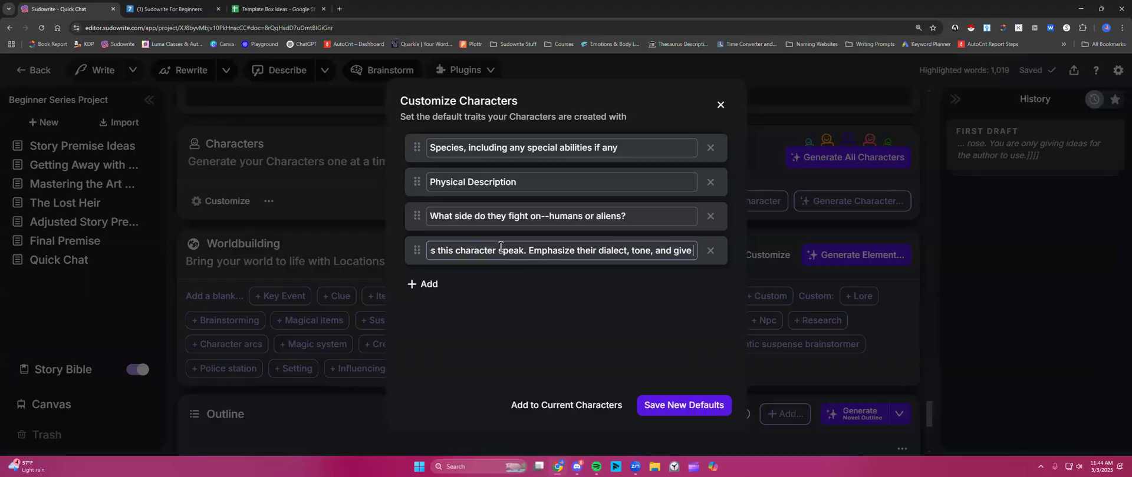
type(" a sample lin")
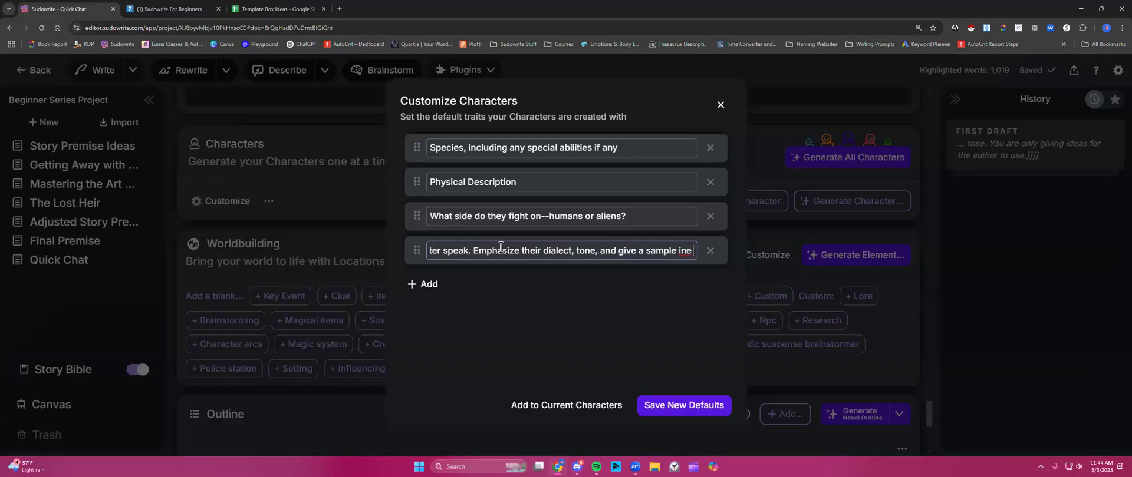
type("e of")
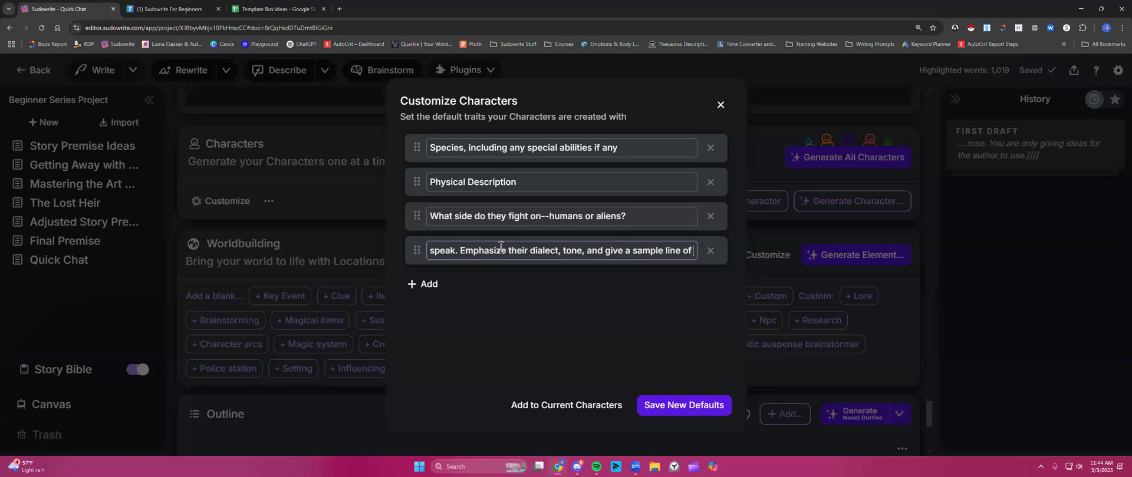
type(" dialogue.)")
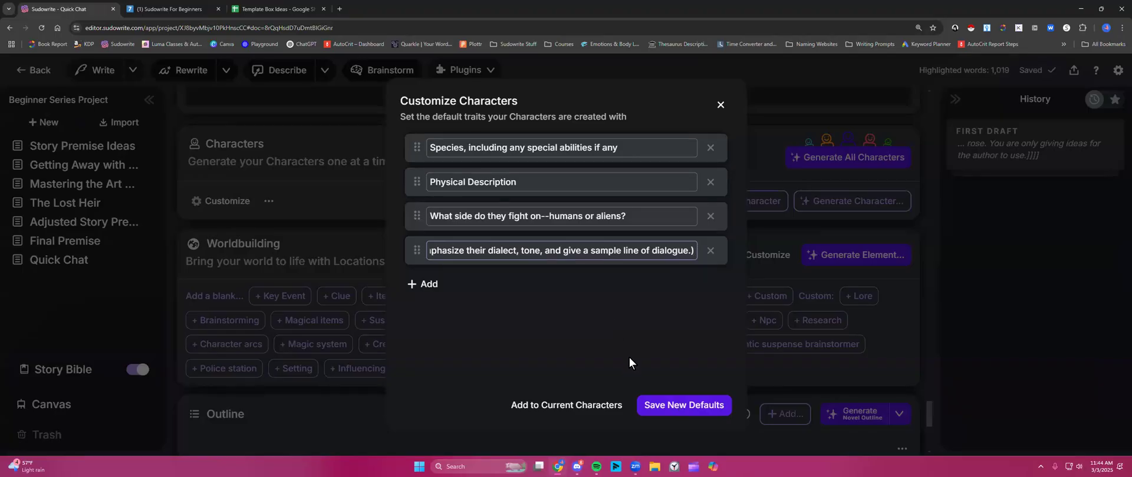
- Save the custom traits as the new character defaults and generate all characters
left_click(667, 401)
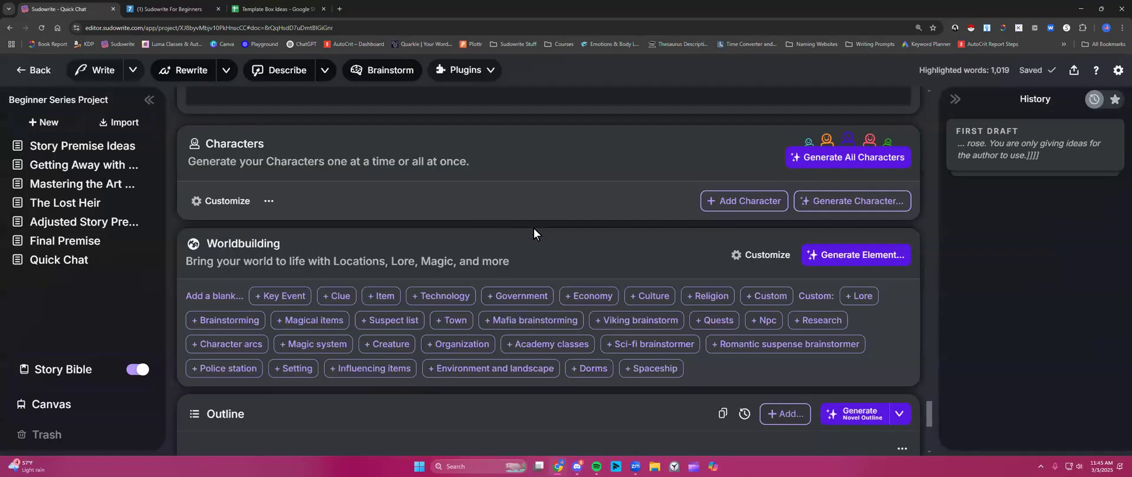
left_click(835, 158)
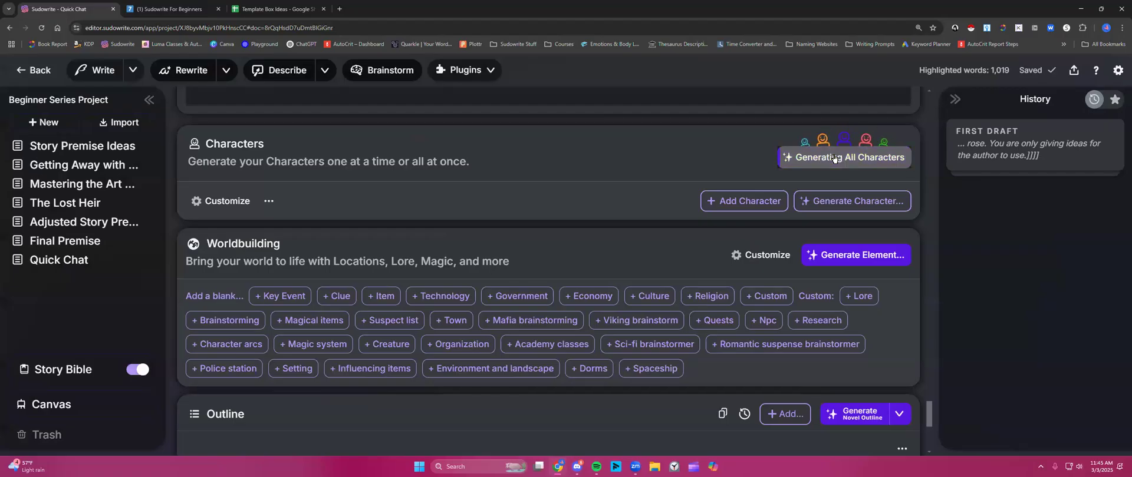
- Switch to the Template Box Ideas spreadsheet in Google Sheets and open its linked Preferred Traits document
left_click(268, 11)
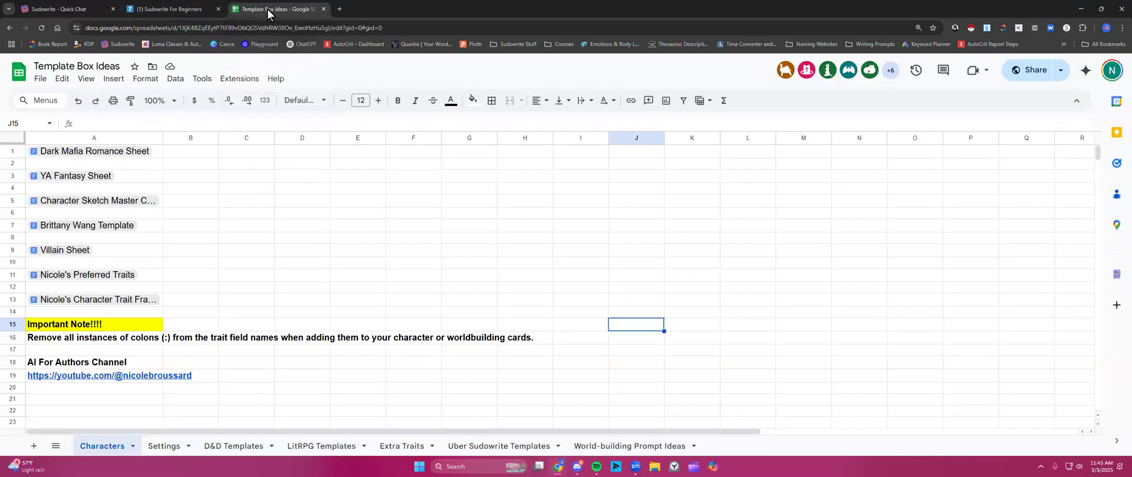
left_click(80, 275)
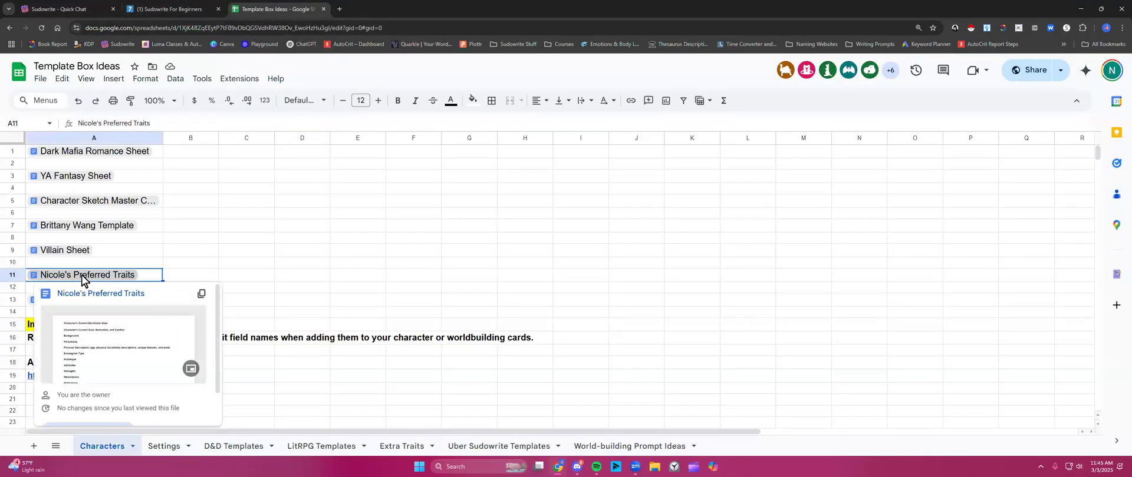
left_click(90, 294)
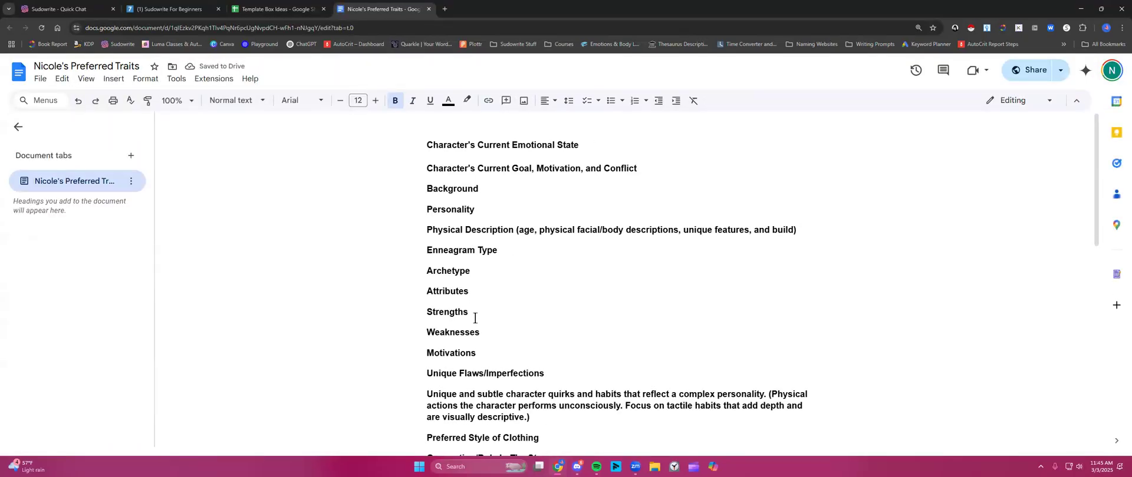
- Examine the Preferred Traits list, highlighting the Enneagram, Archetype and Attributes entries, the quirks and habits wording, and the Physical Description details
scroll(466, 266, "down", 2)
left_click_drag(427, 162, 469, 214)
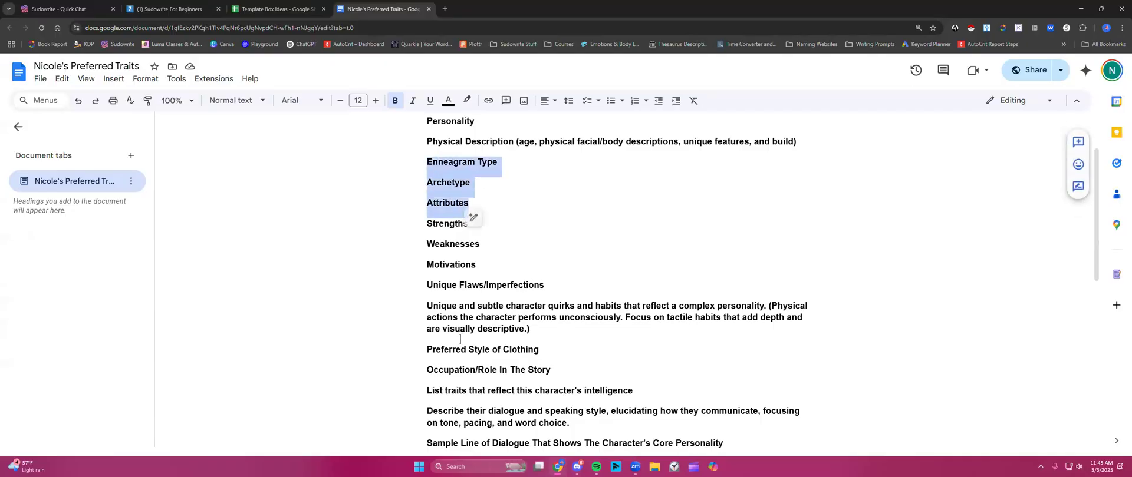
left_click(462, 317)
left_click_drag(427, 306, 538, 346)
scroll(550, 328, "down", 2)
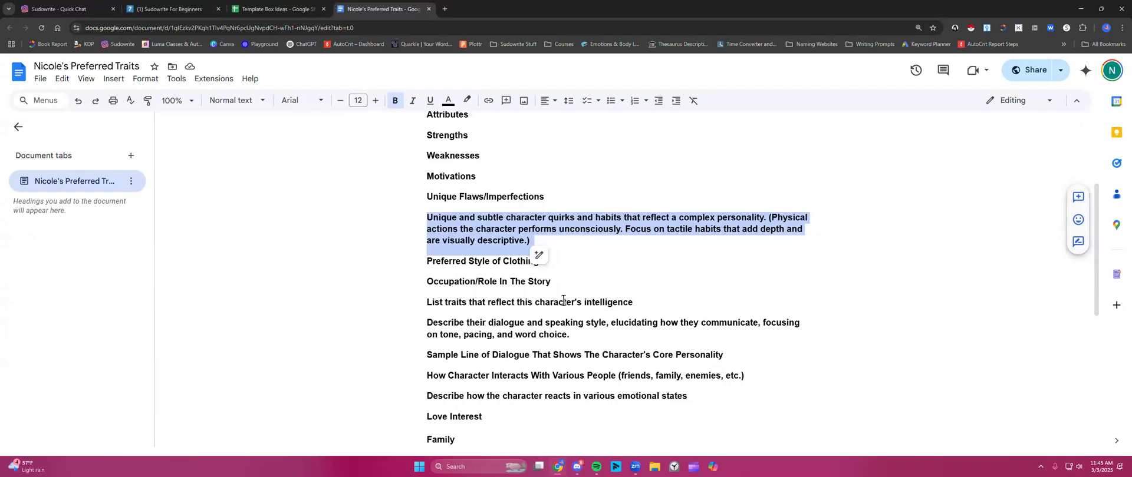
left_click(548, 280)
scroll(549, 277, "up", 2)
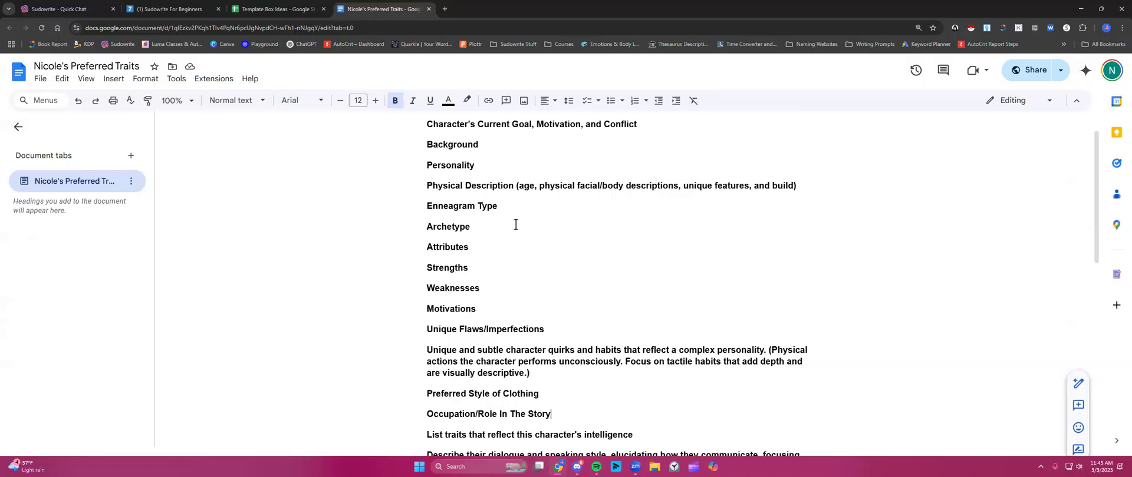
scroll(516, 225, "up", 1)
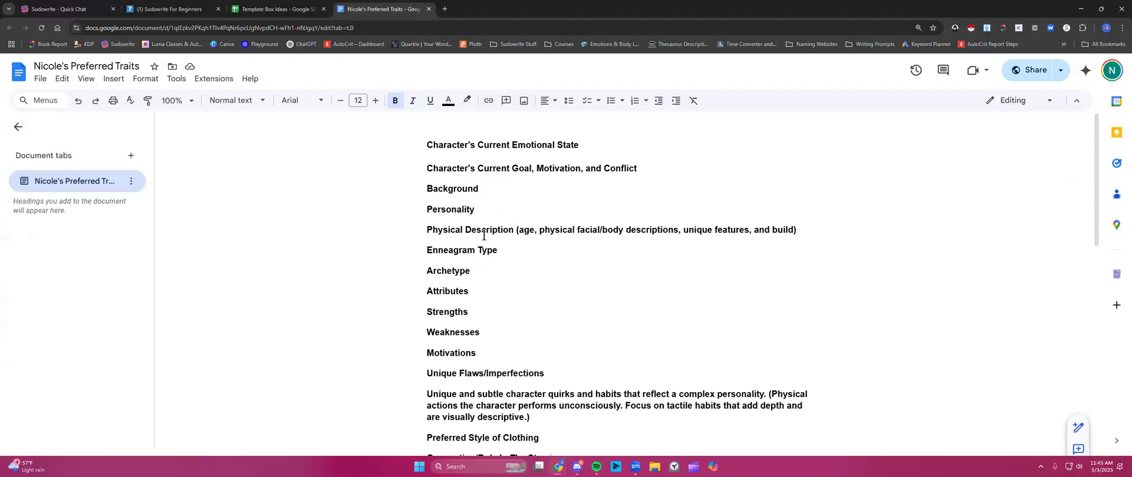
left_click_drag(423, 230, 796, 229)
left_click(520, 230)
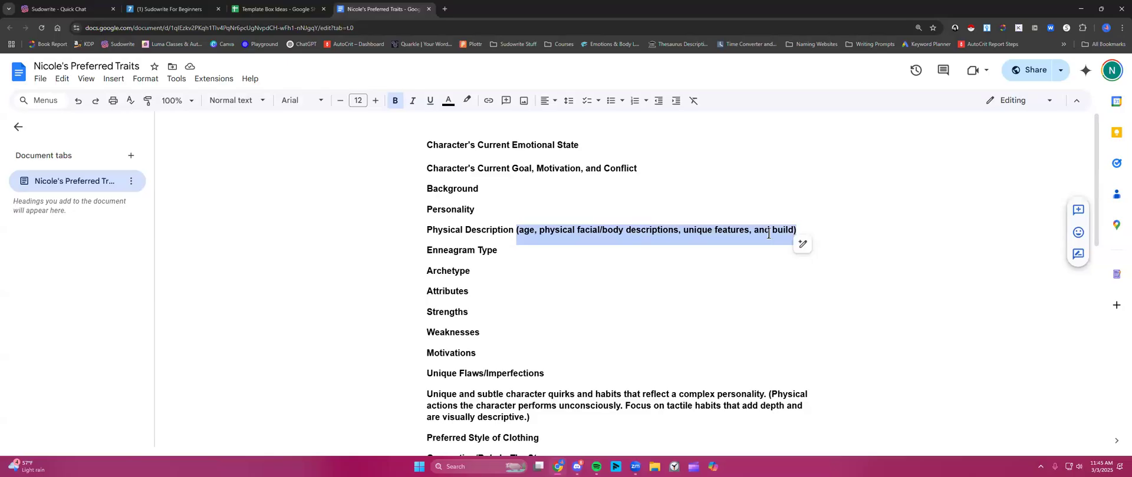
left_click(670, 261)
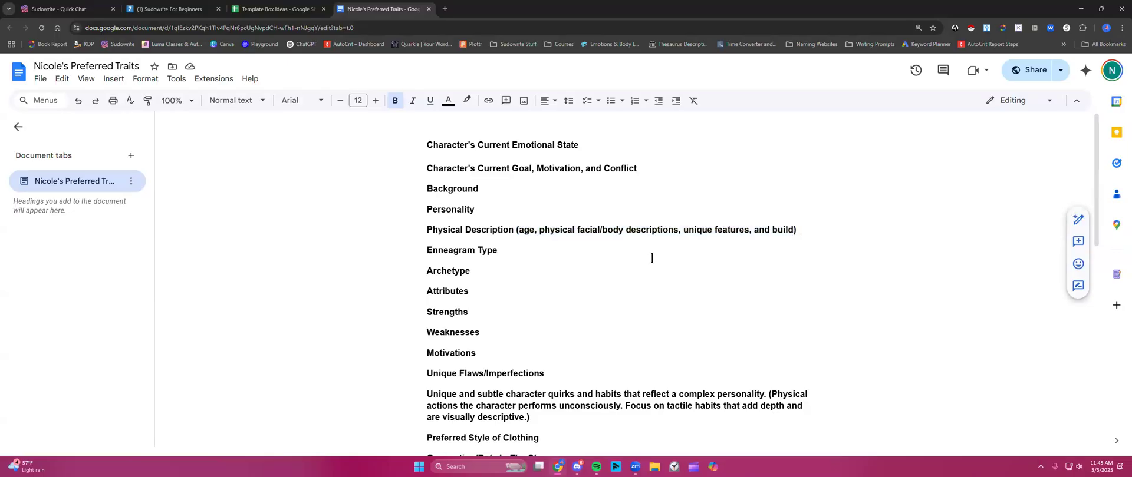
scroll(555, 279, "down", 3)
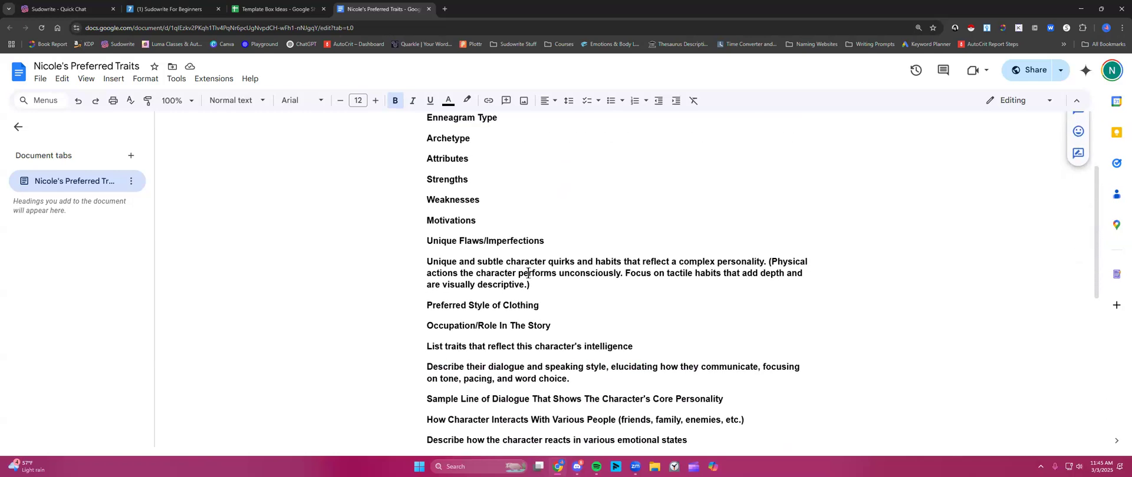
- Go back to the Template Box Ideas spreadsheet, open the Character Trait Framework document and look through its trait prompts
left_click(274, 9)
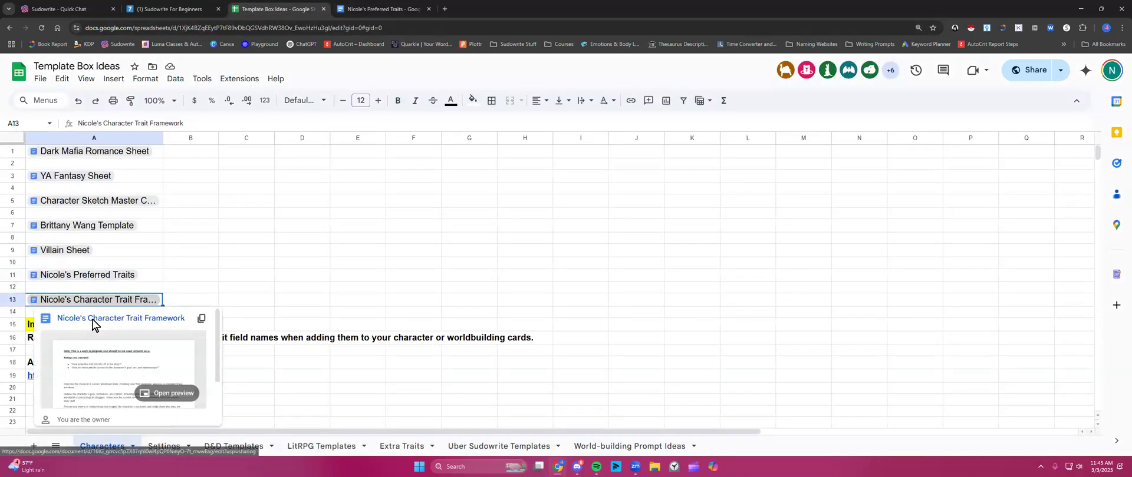
left_click(93, 323)
scroll(480, 316, "down", 3)
scroll(478, 313, "down", 4)
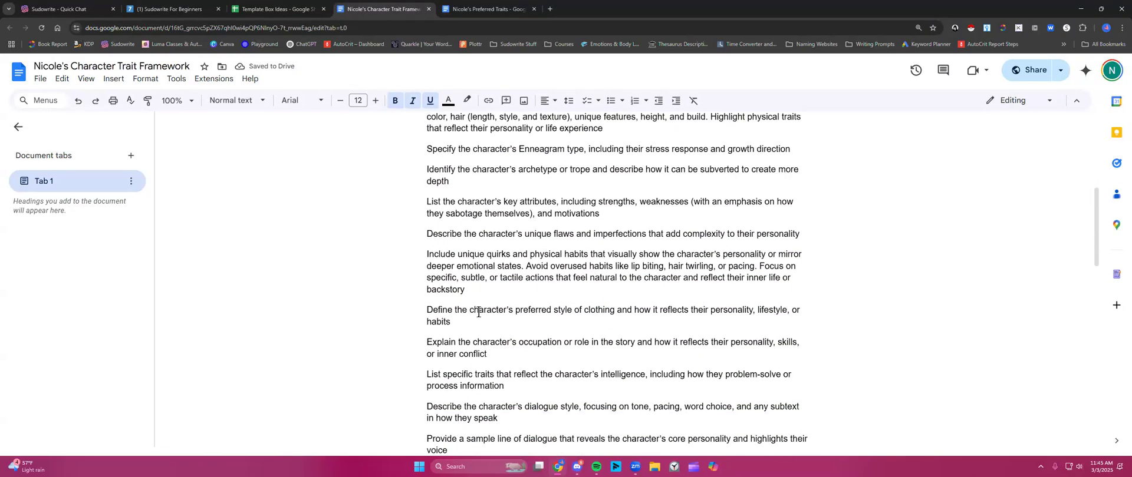
scroll(478, 311, "down", 3)
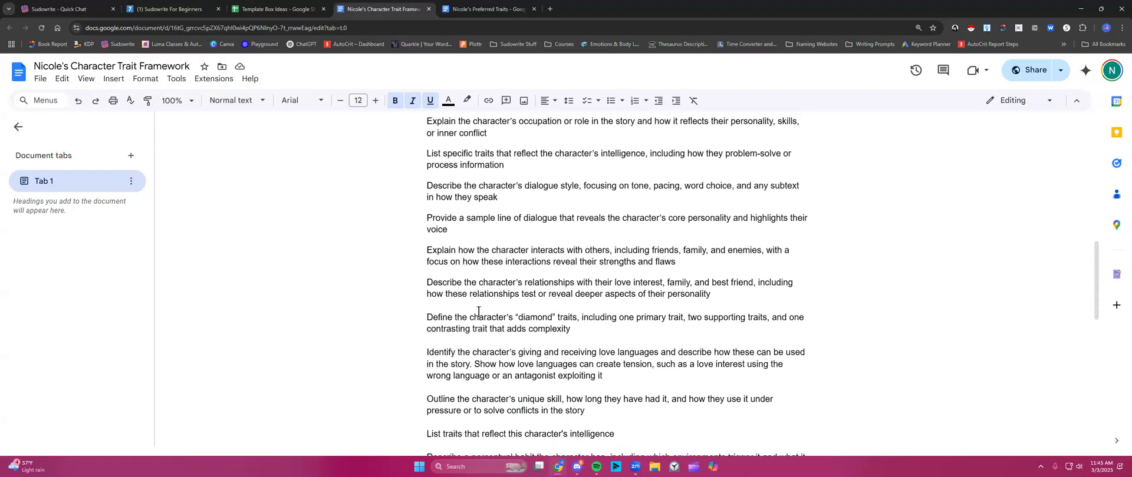
scroll(478, 311, "up", 10)
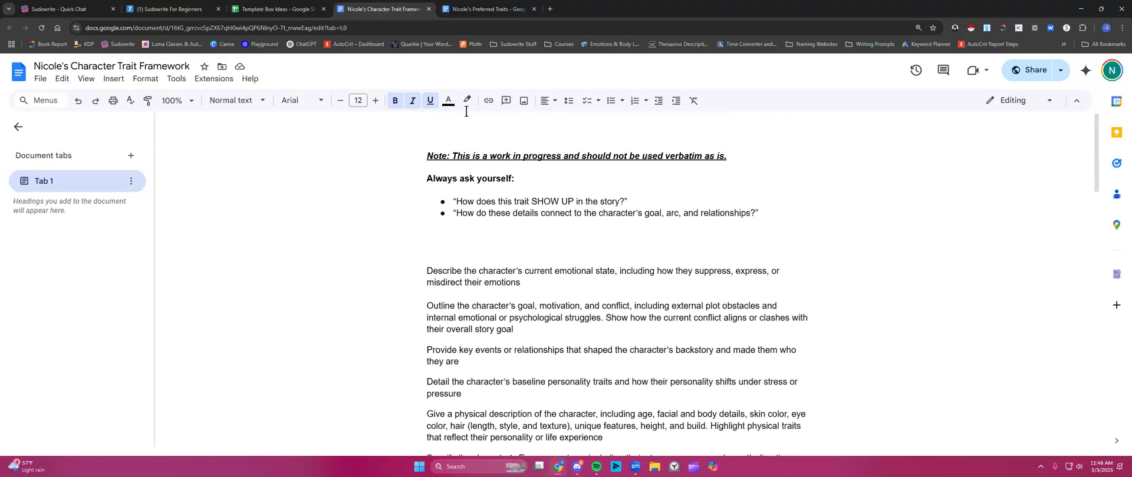
- Close the Character Trait Framework and Preferred Traits documents and return to Sudowrite
left_click(428, 9)
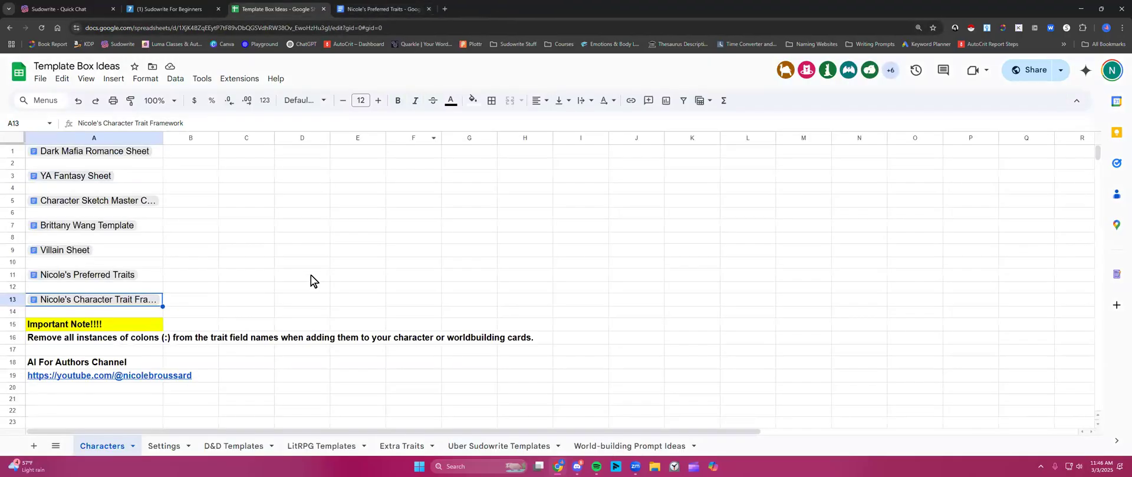
left_click(427, 9)
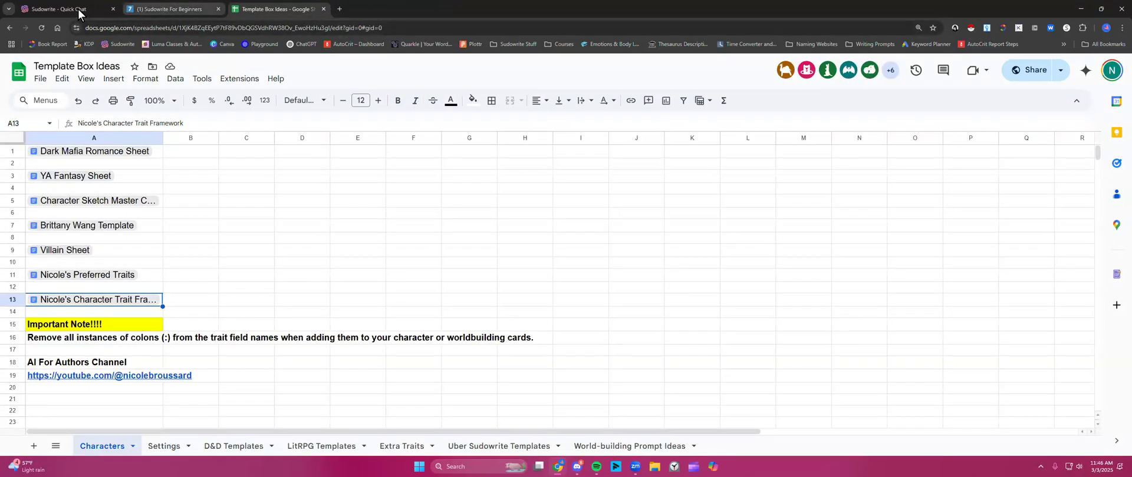
left_click(78, 13)
- Review the first generated character's card and highlight the sample line of dialogue in its Dialogue Style trait
scroll(245, 278, "down", 2)
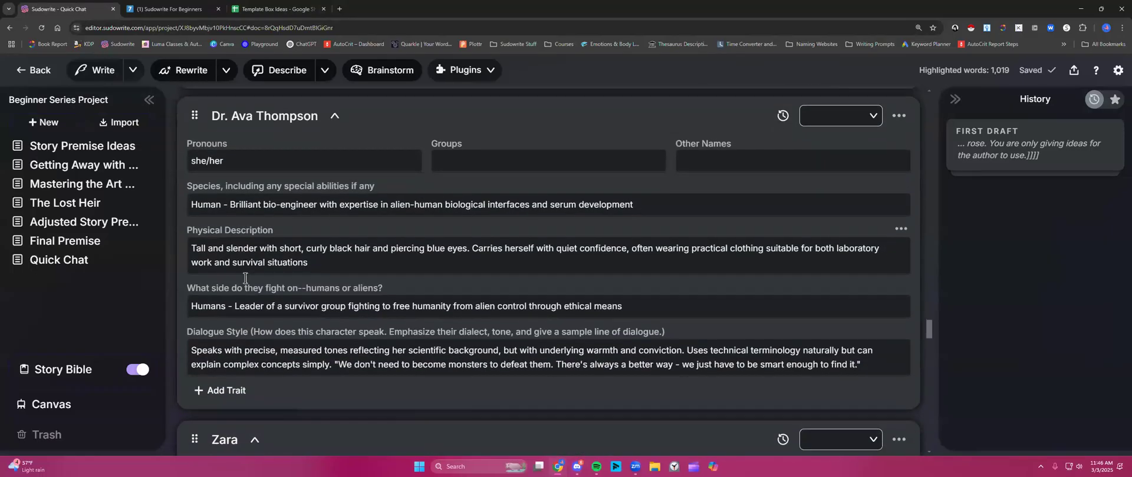
scroll(245, 278, "down", 1)
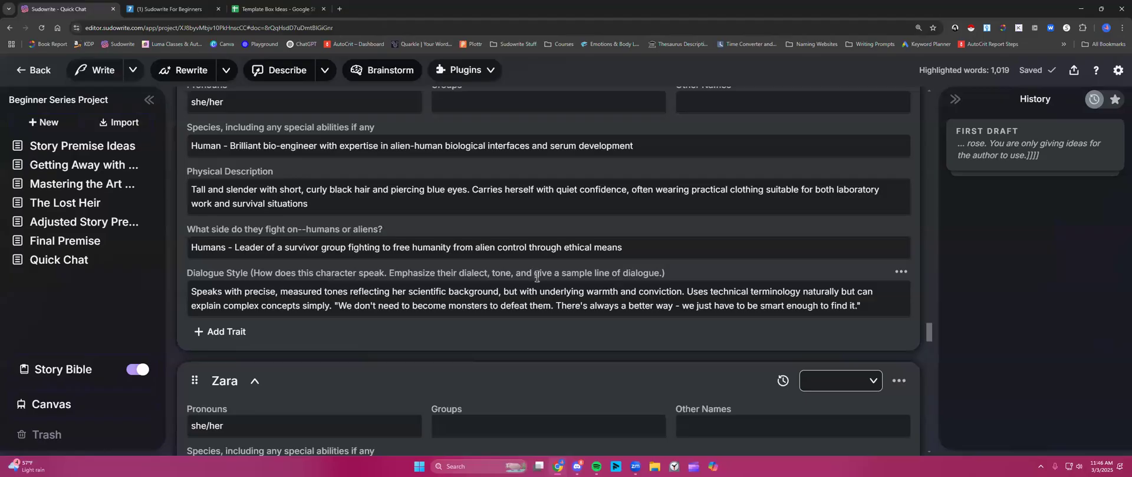
left_click_drag(334, 306, 555, 320)
left_click(555, 320)
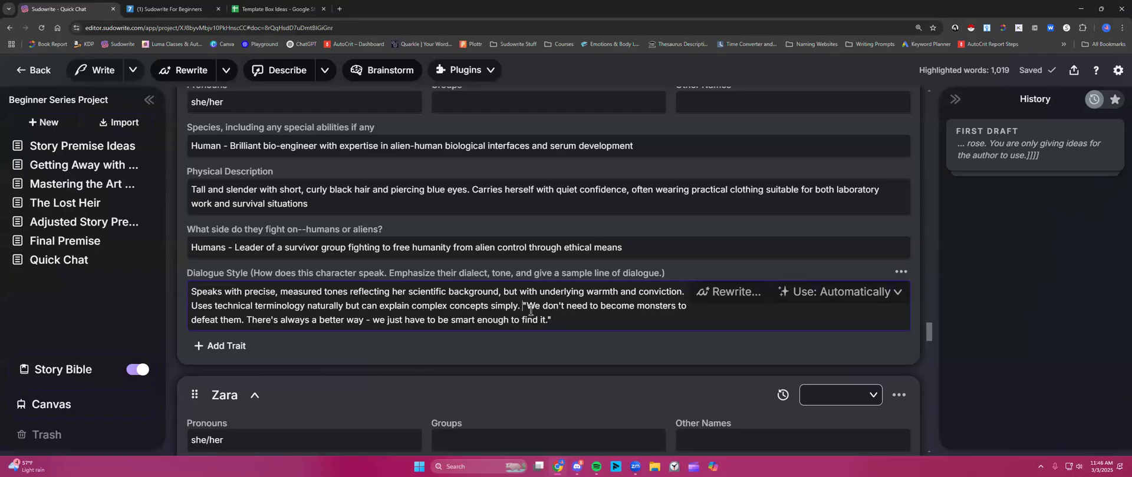
left_click_drag(523, 306, 552, 320)
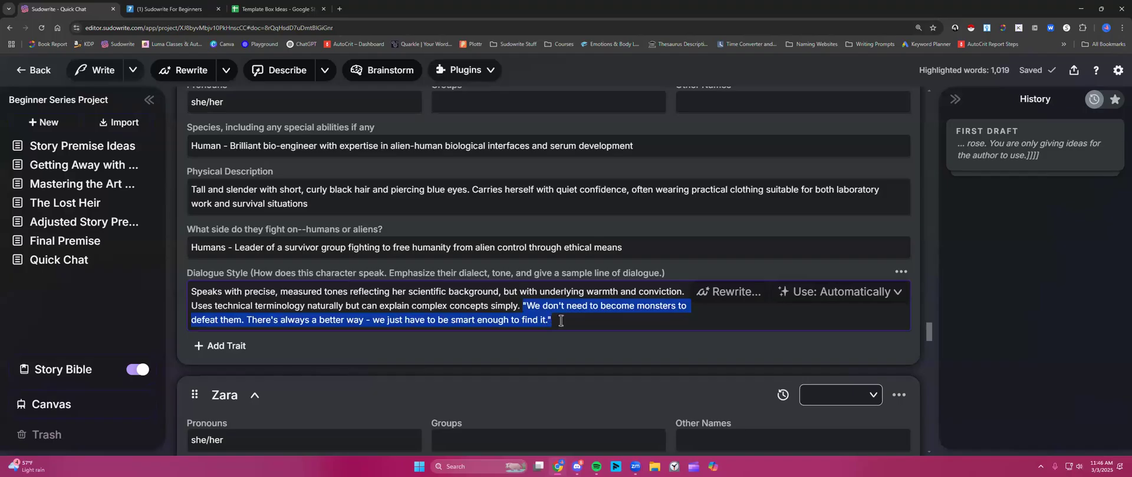
- Reselect the quoted sample dialogue at the end of the bio-engineer character's Dialogue Style trait
left_click(560, 321)
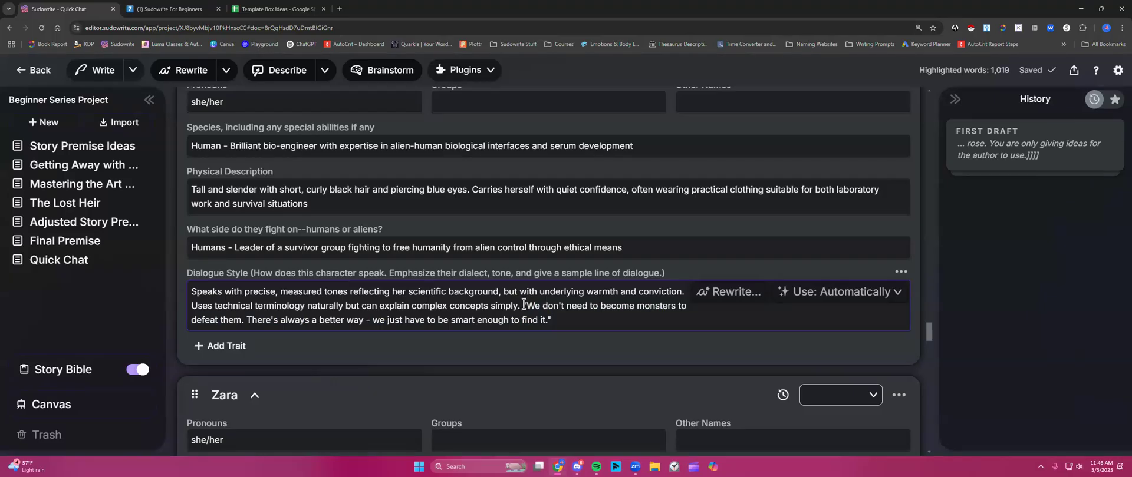
scroll(524, 304, "up", 1)
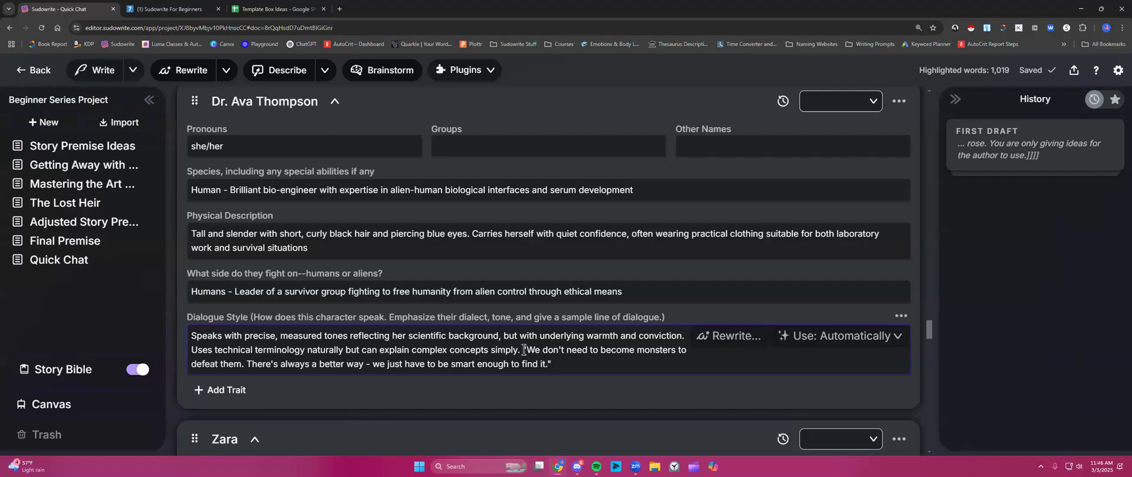
left_click_drag(522, 351, 553, 364)
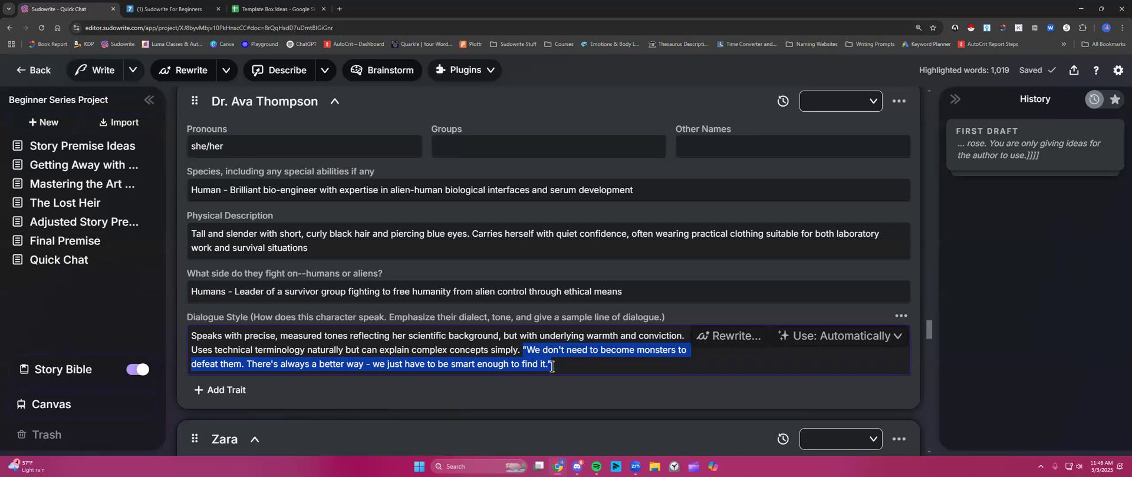
- Open the Quick Chat document and rename it First Draft
left_click(64, 261)
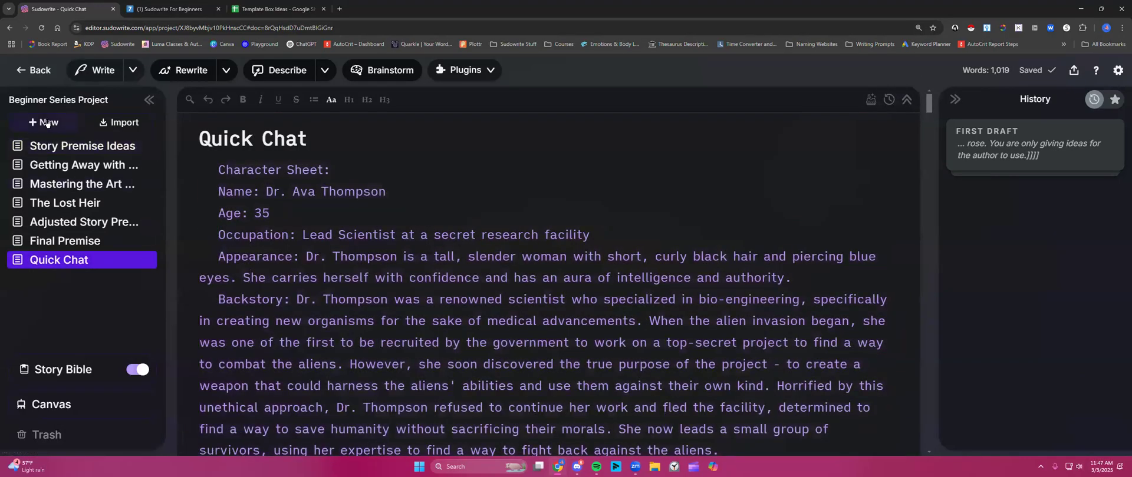
triple_click(245, 140)
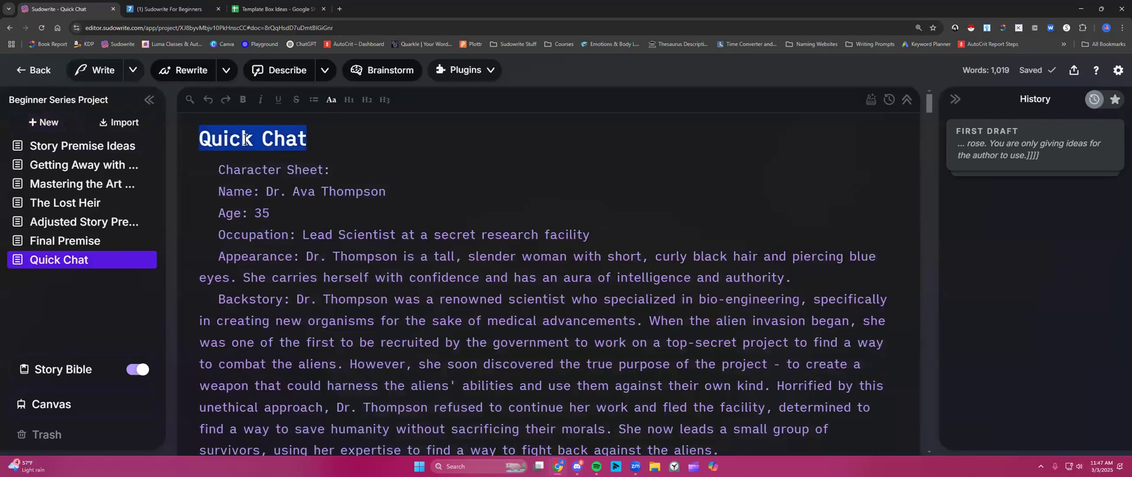
type("First ")
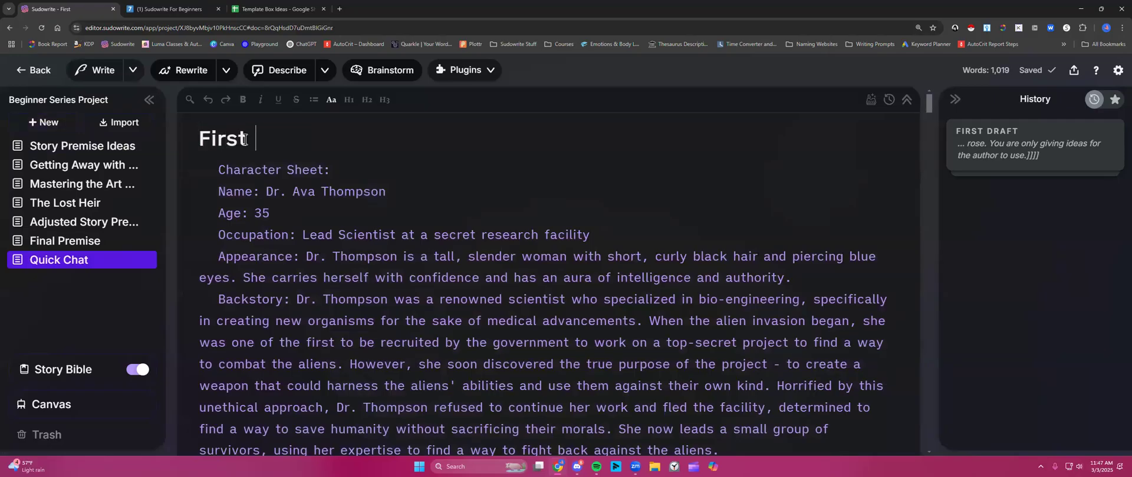
type("Draft")
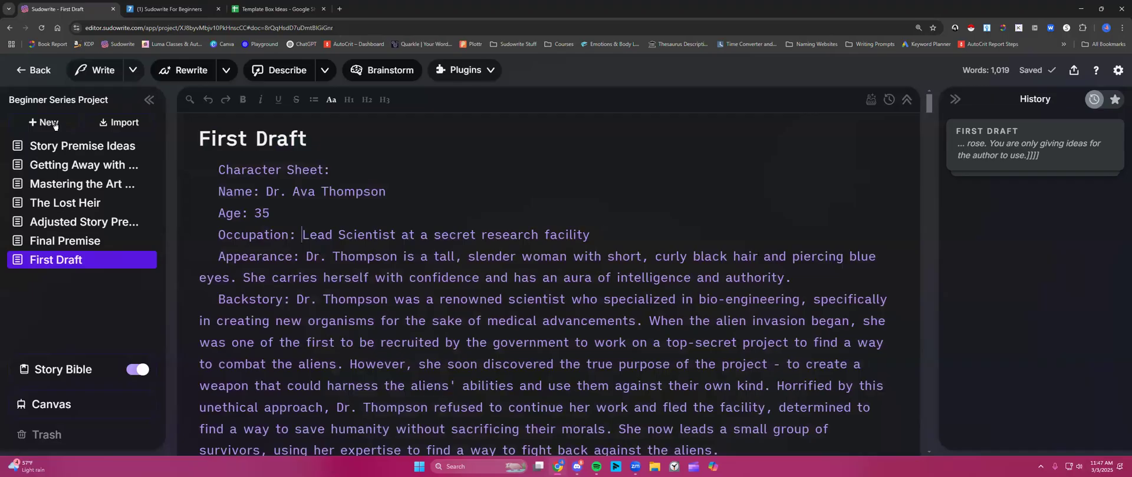
- Create a new blank document in the project and title it Quick Chat
left_click(54, 167)
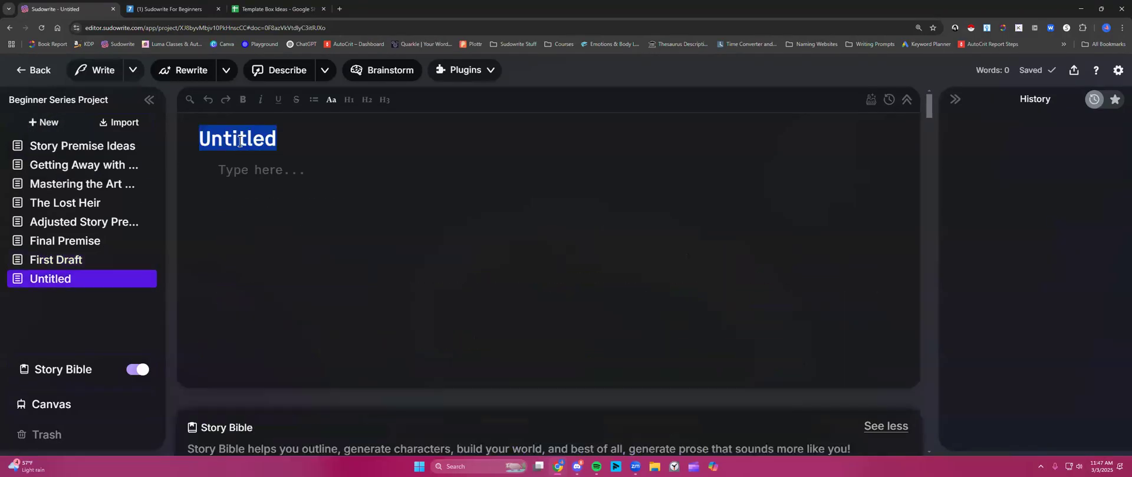
type("Quick Chat")
key("Return")
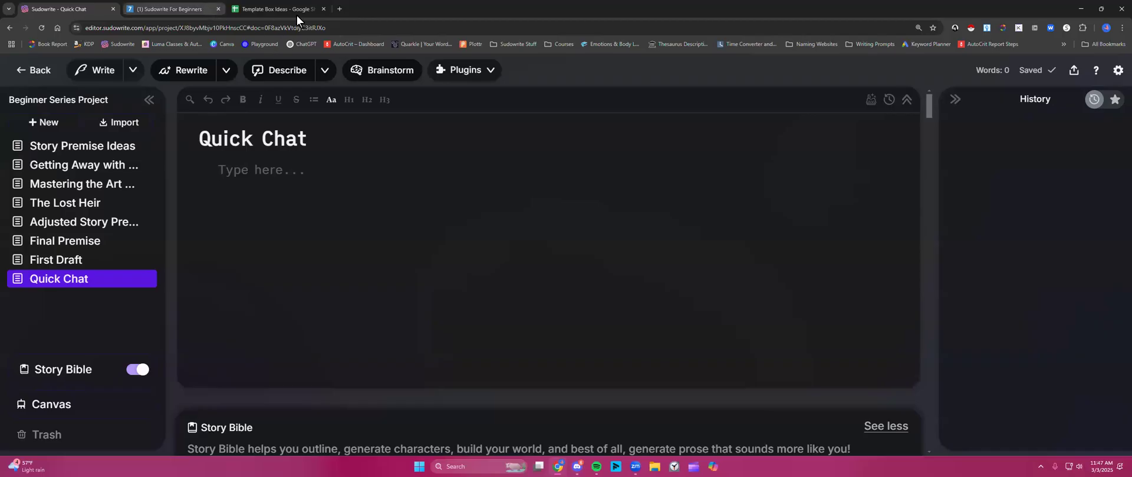
- Open Notion in a new browser tab and go to the Quick Tools (Quick Chat & Quick Edit) page in All Class Documents
left_click(339, 8)
left_click(395, 225)
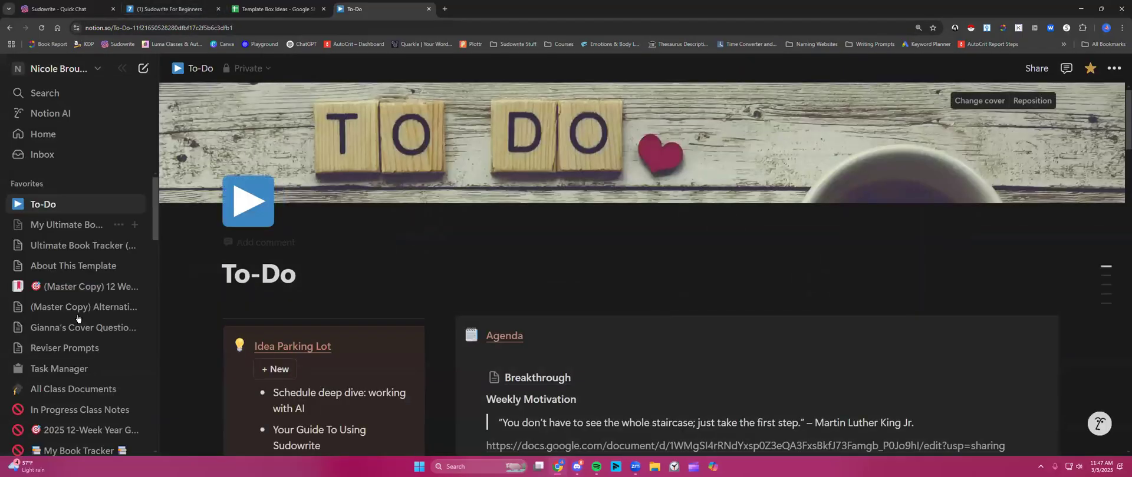
scroll(59, 268, "down", 2)
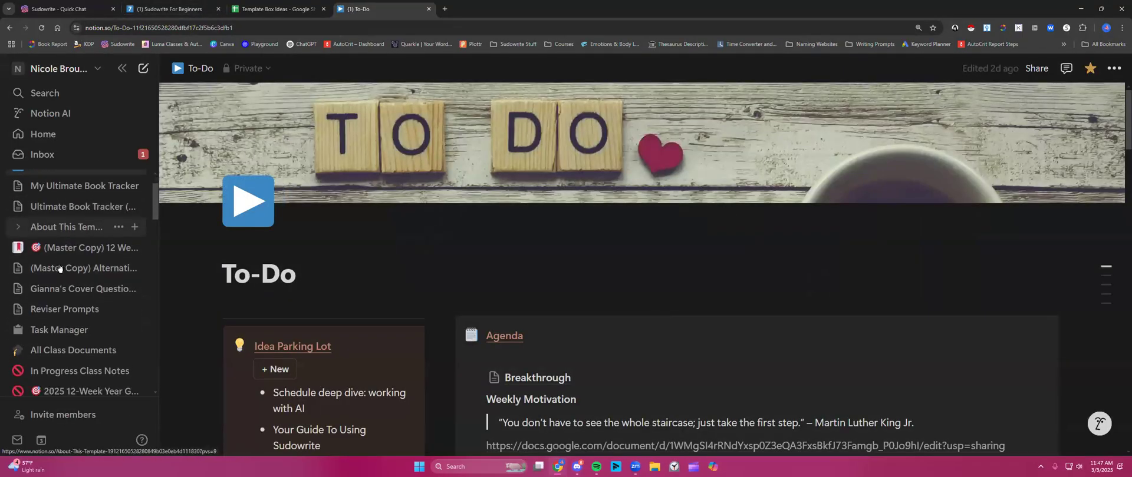
left_click(88, 301)
scroll(422, 290, "down", 13)
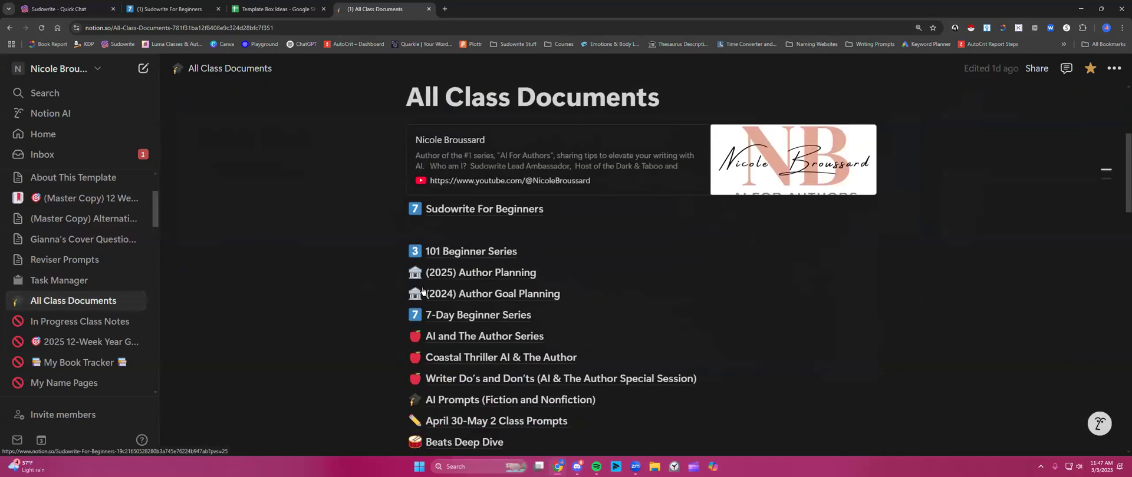
scroll(422, 291, "down", 3)
scroll(422, 291, "up", 3)
left_click(472, 211)
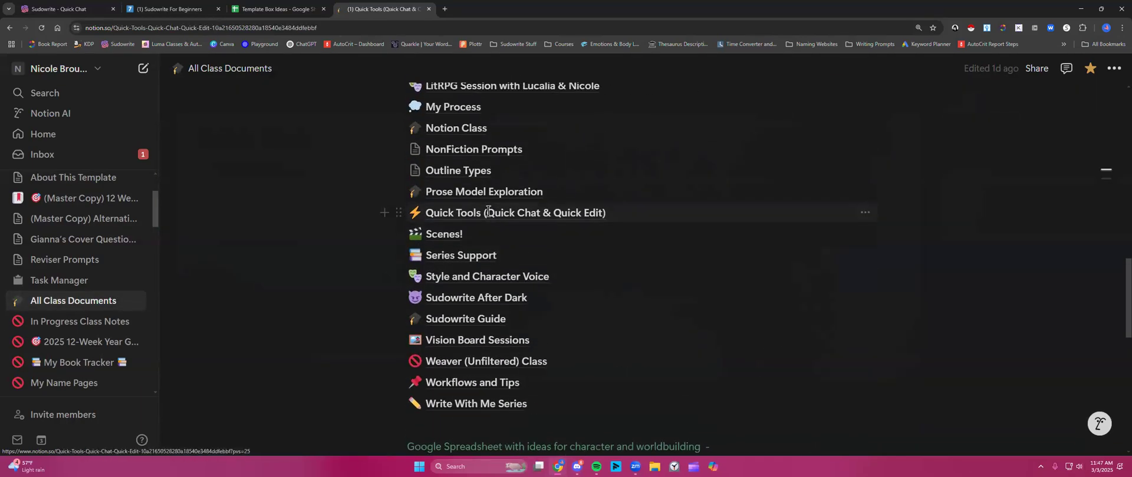
- Copy the published link of the Quick Tools page and return to Sudowrite
left_click(1037, 68)
left_click(1104, 130)
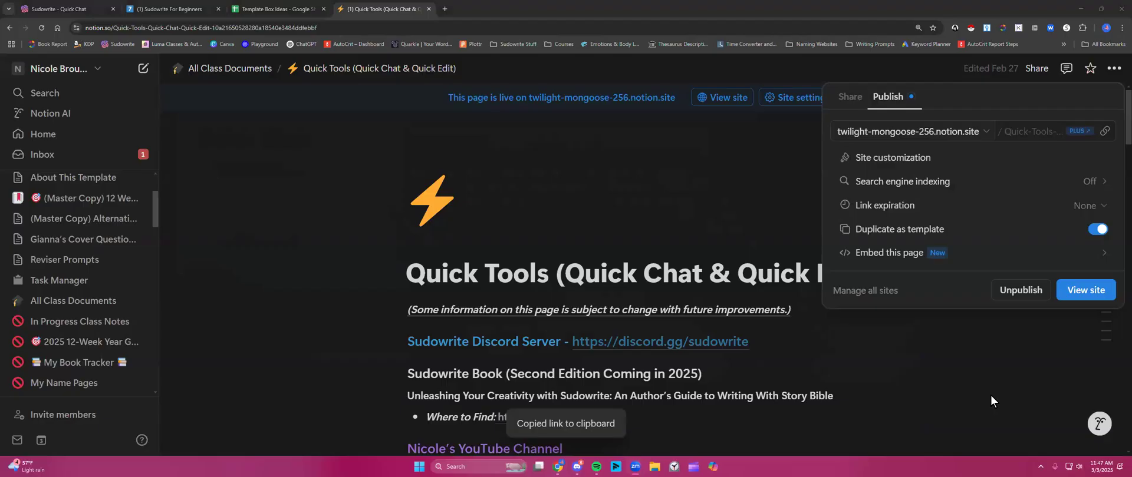
left_click(631, 210)
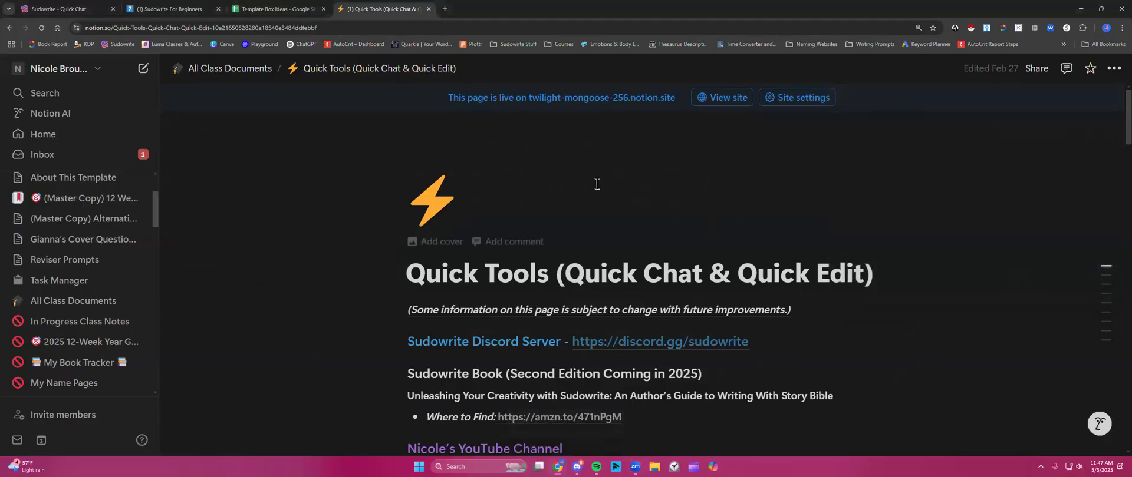
left_click(78, 10)
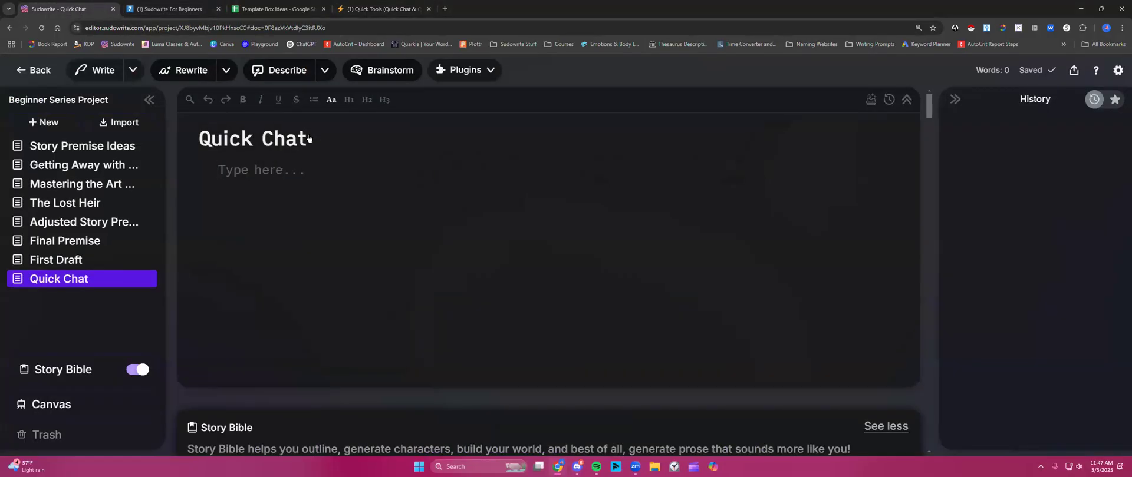
- In the Notion Quick Tools page, expand what Quick Chat looks at and highlight the entry about all characters
left_click(407, 9)
scroll(482, 192, "down", 6)
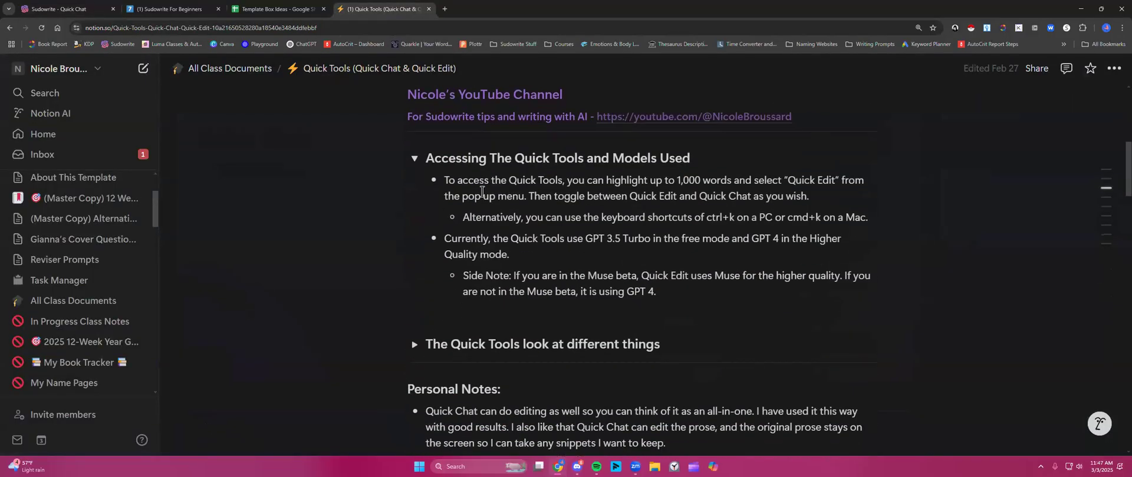
left_click(414, 176)
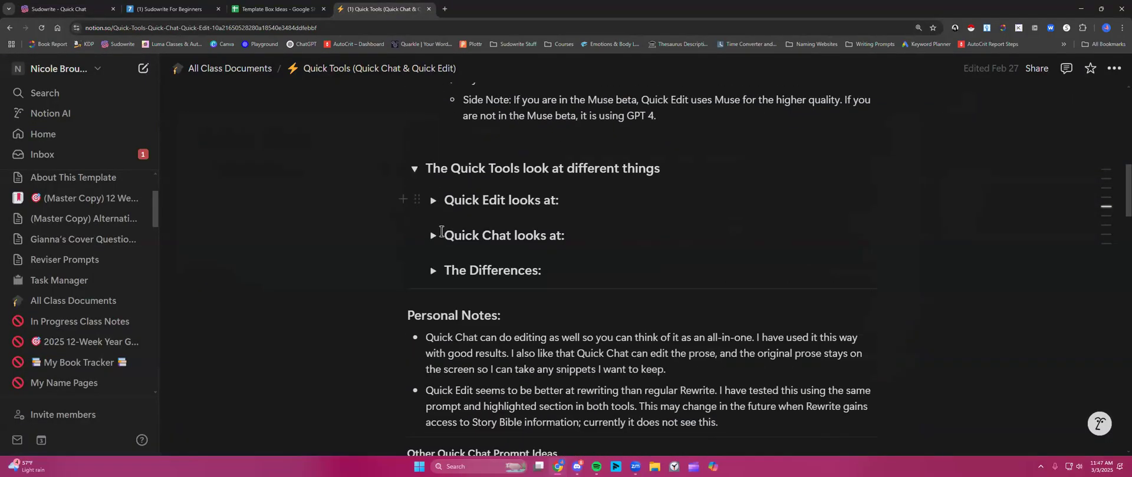
left_click(434, 233)
scroll(434, 238, "down", 1)
left_click_drag(443, 249, 638, 249)
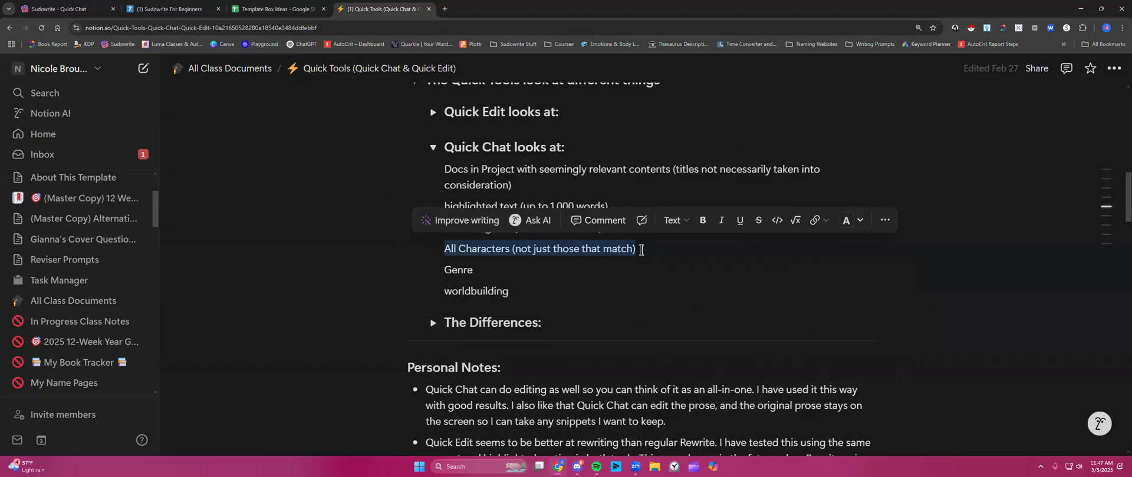
left_click(518, 262)
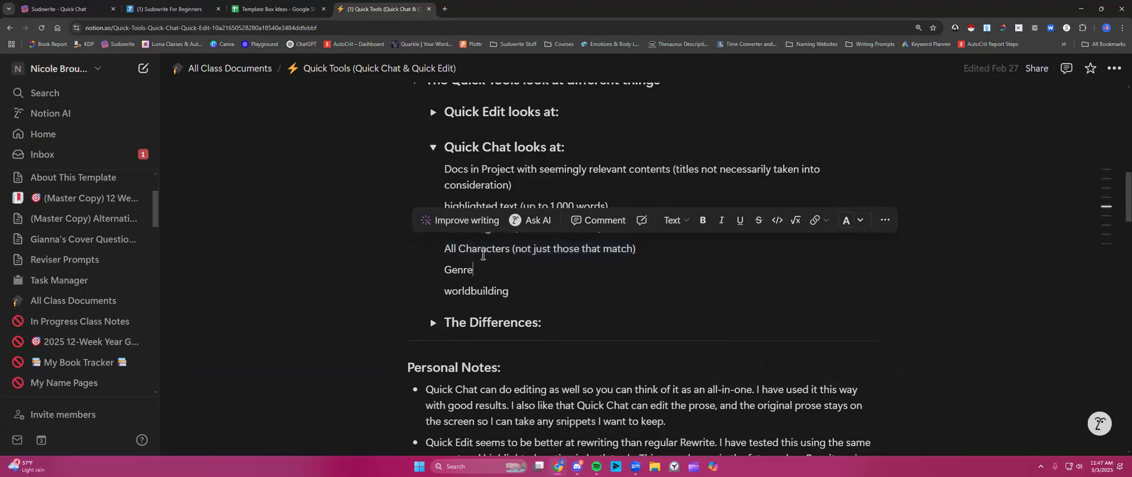
- Switch back to Sudowrite and open Quick Chat in the body of the blank Quick Chat document
left_click(59, 9)
left_click(303, 179)
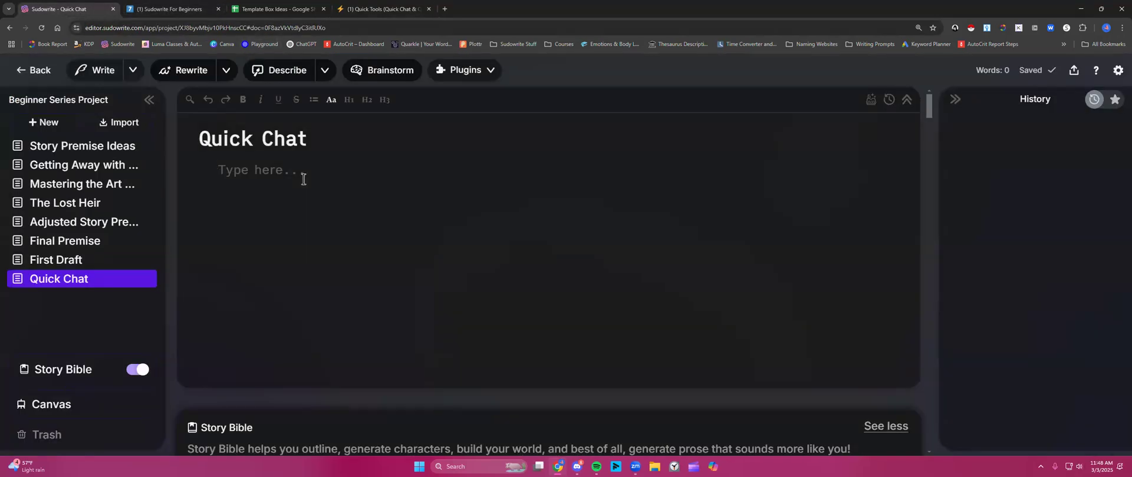
key("ctrl+k")
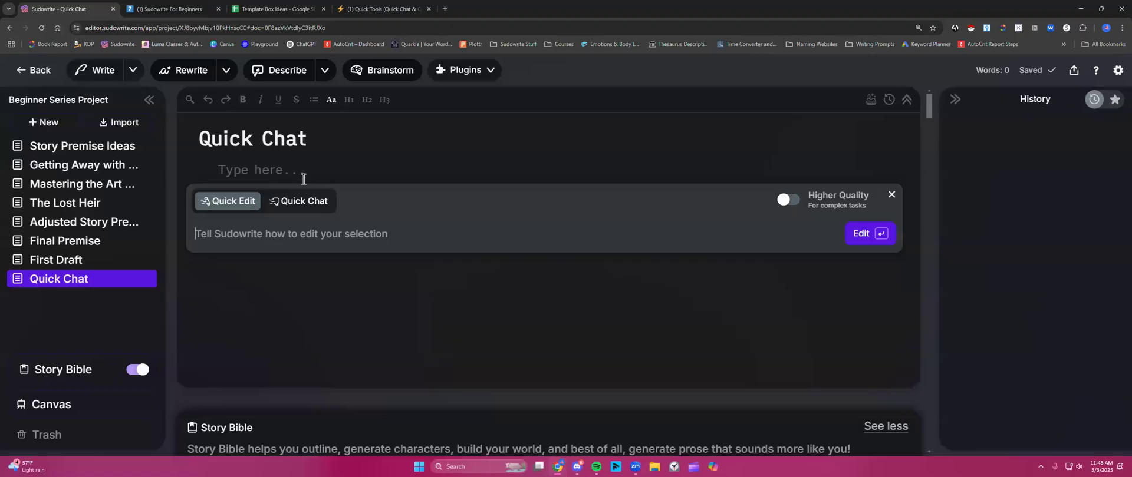
left_click(319, 210)
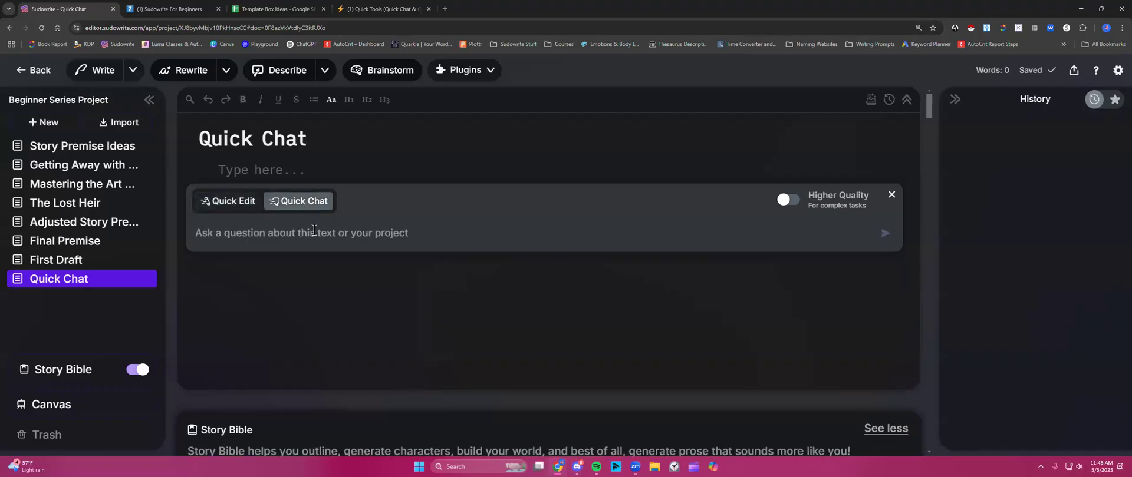
- Write the Quick Chat prompt "Give me a conversation between all of my characters, showing how each one might speak."
type("Give ")
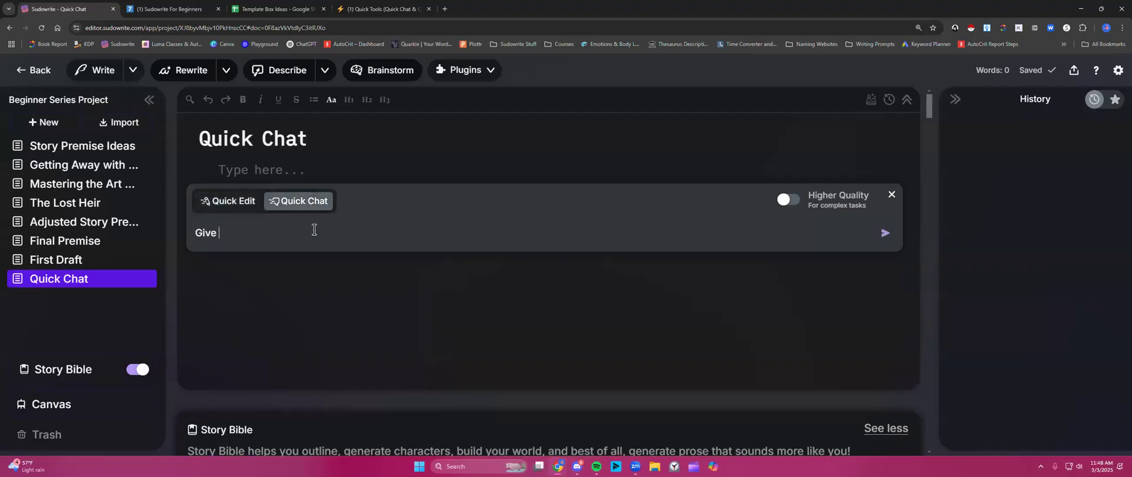
type("me a co")
key("BackSpace")
key("BackSpace")
type("conversation ")
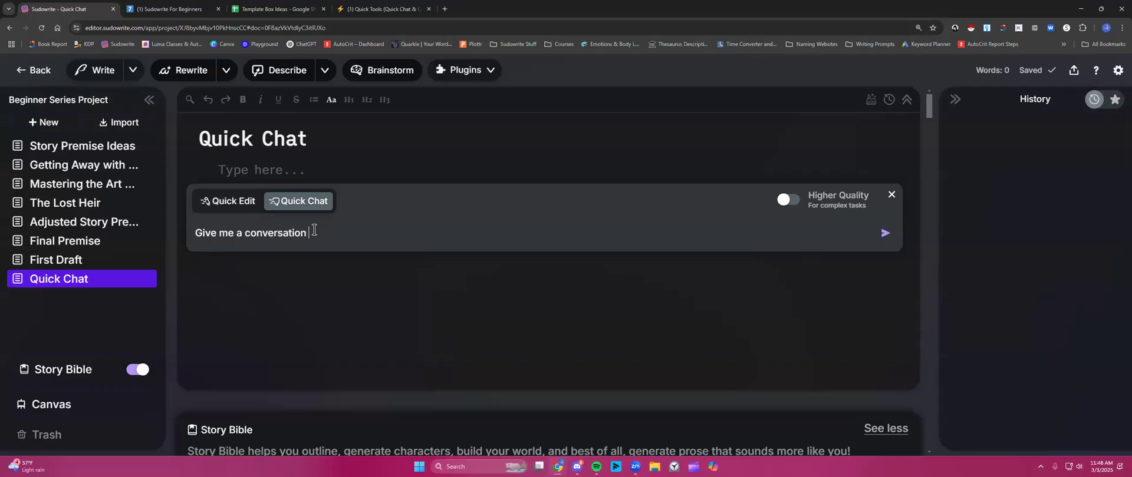
type("between all of my characte")
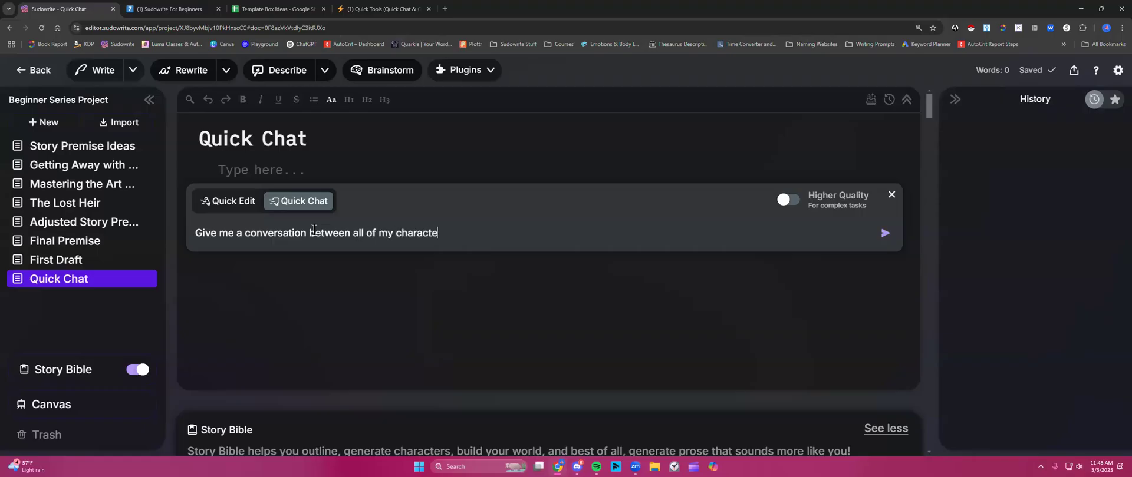
type("rs, showing how each one and")
key("BackSpace")
key("BackSpace")
key("BackSpace")
key("BackSpace")
type("might speak.")
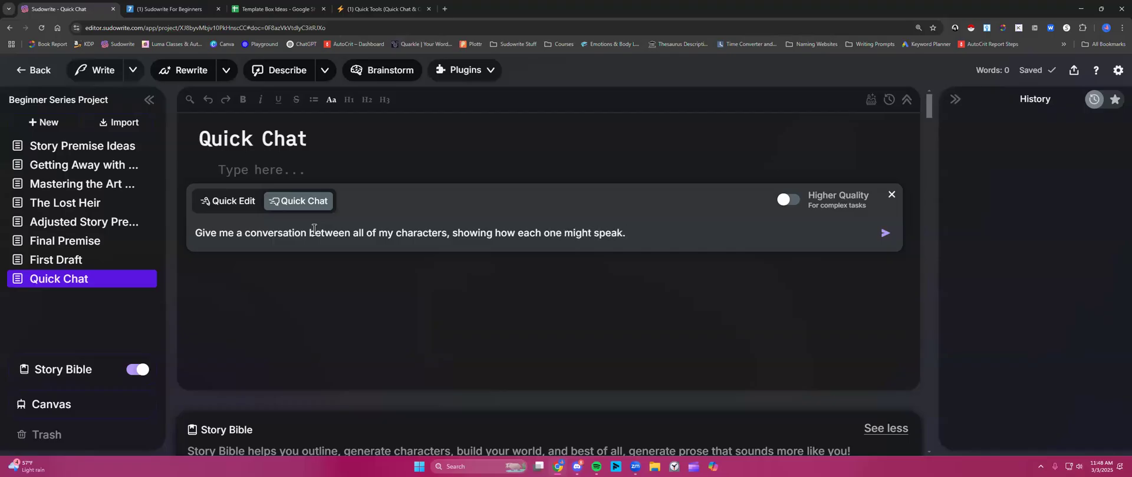
- Copy the whole prompt text to the clipboard and submit it to Quick Chat
triple_click(315, 231)
right_click(313, 232)
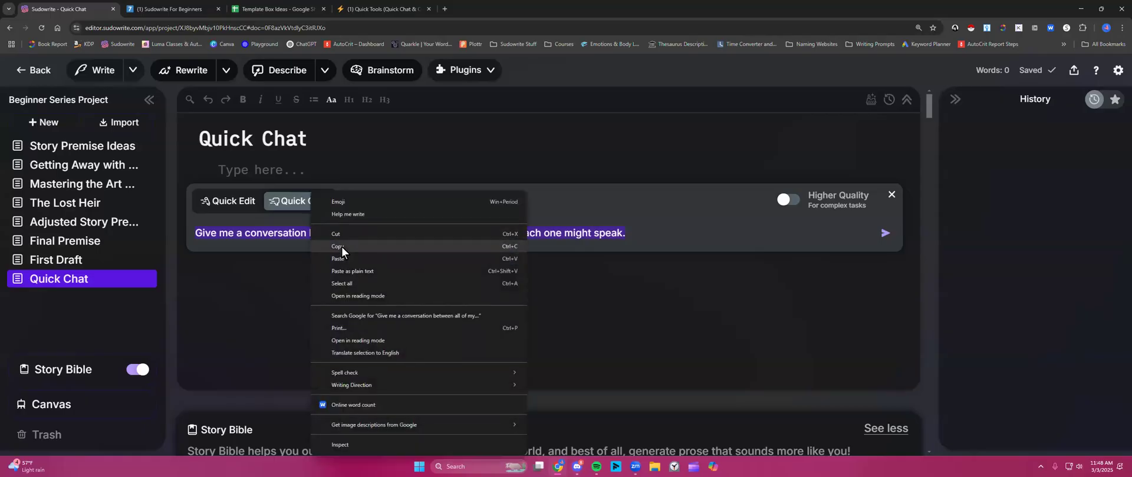
left_click(342, 247)
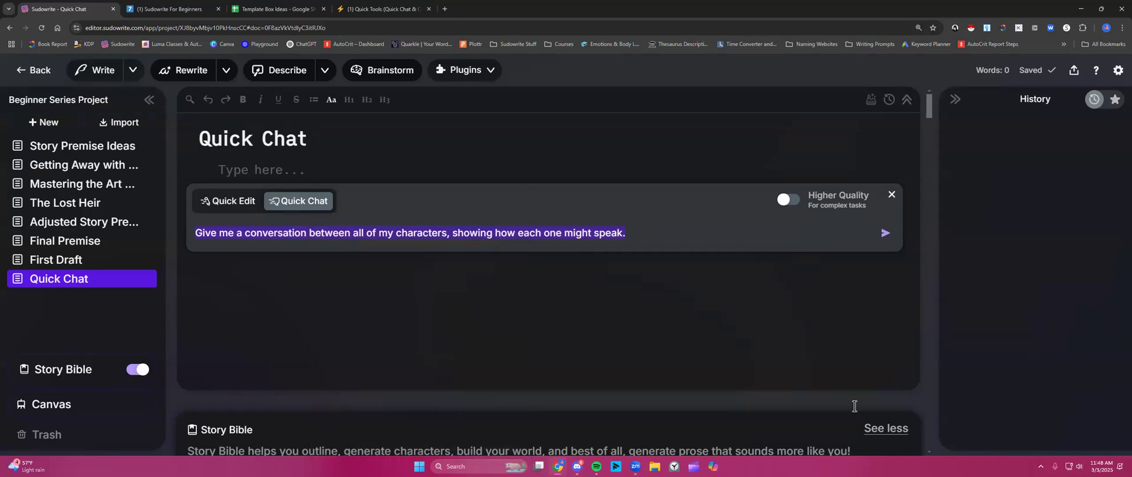
left_click(886, 233)
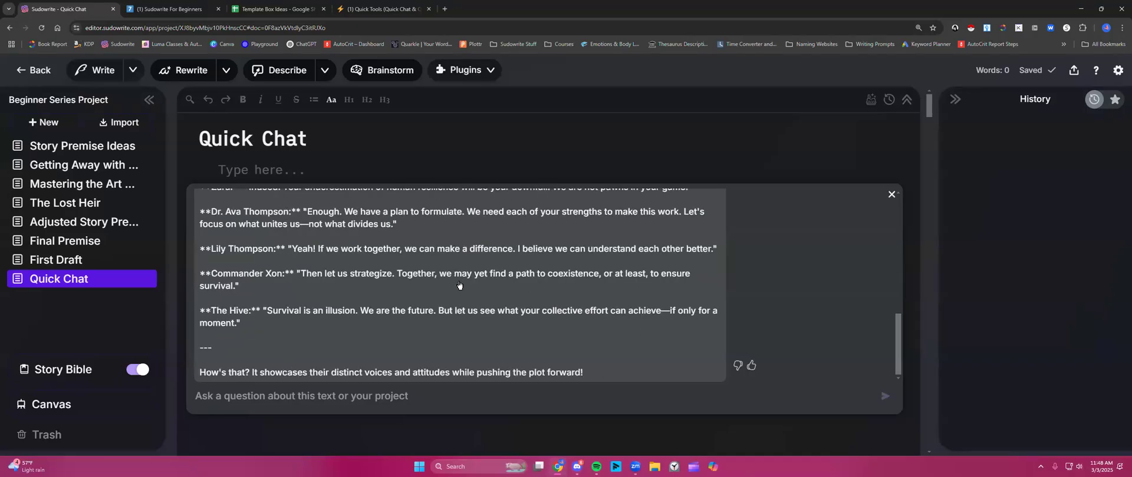
- Read through the generated conversation, comparing how each character speaks
scroll(459, 285, "up", 5)
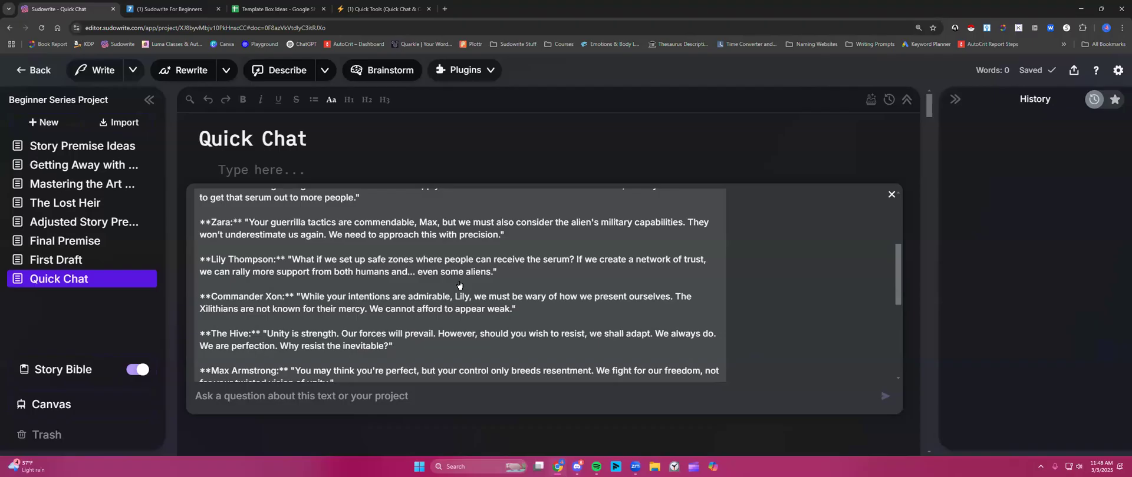
scroll(459, 285, "up", 1)
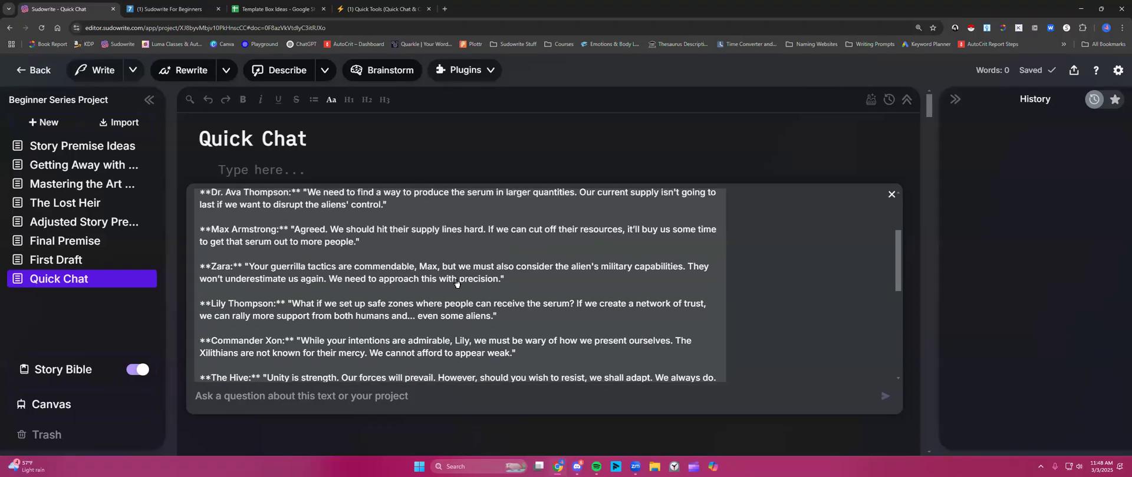
scroll(457, 284, "up", 2)
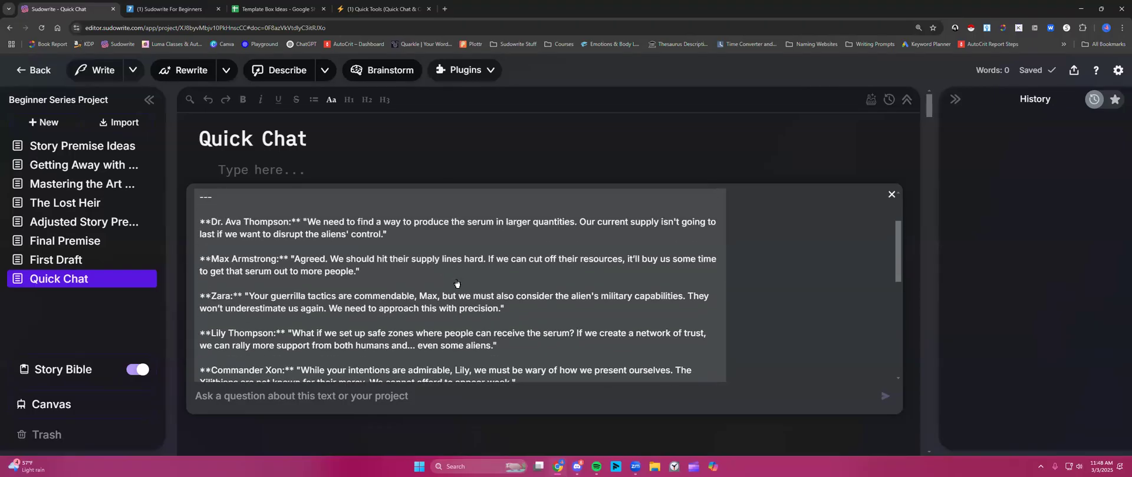
left_click(358, 399)
scroll(360, 349, "down", 1)
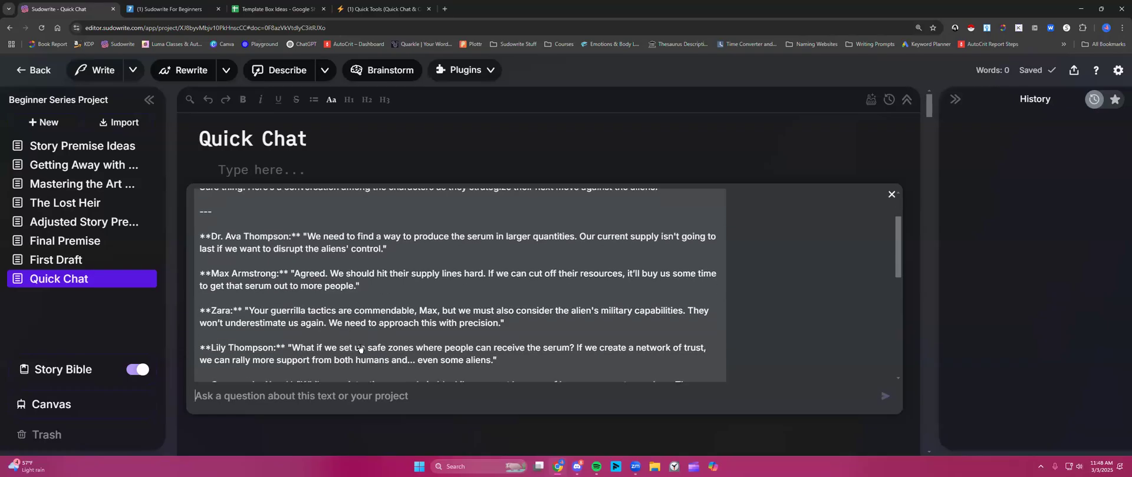
scroll(360, 349, "down", 1)
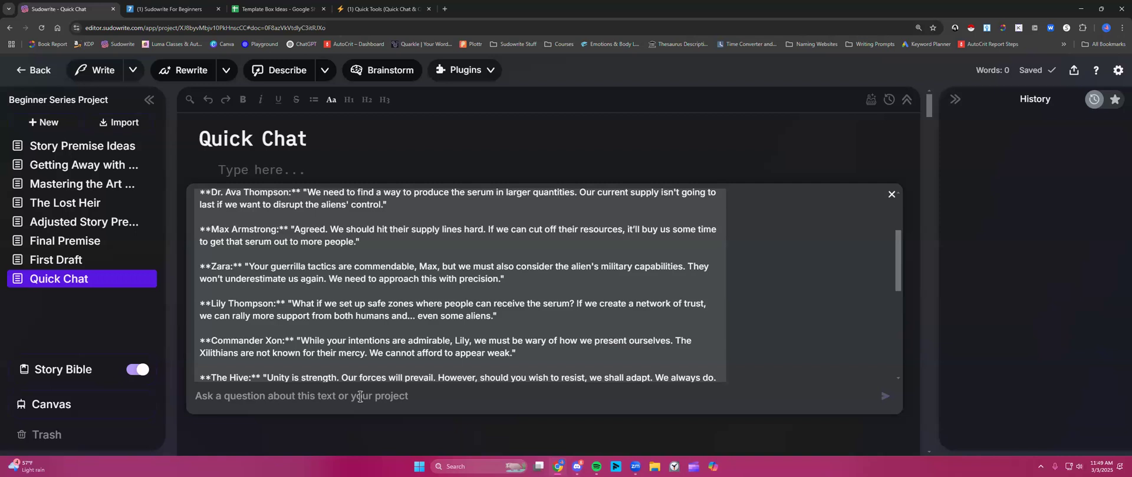
- Write a Quick Chat follow-up instruction: "Make Max speak in short, concise sentences. He uses few words."
left_click(360, 397)
type("Make Max spea k in short, co")
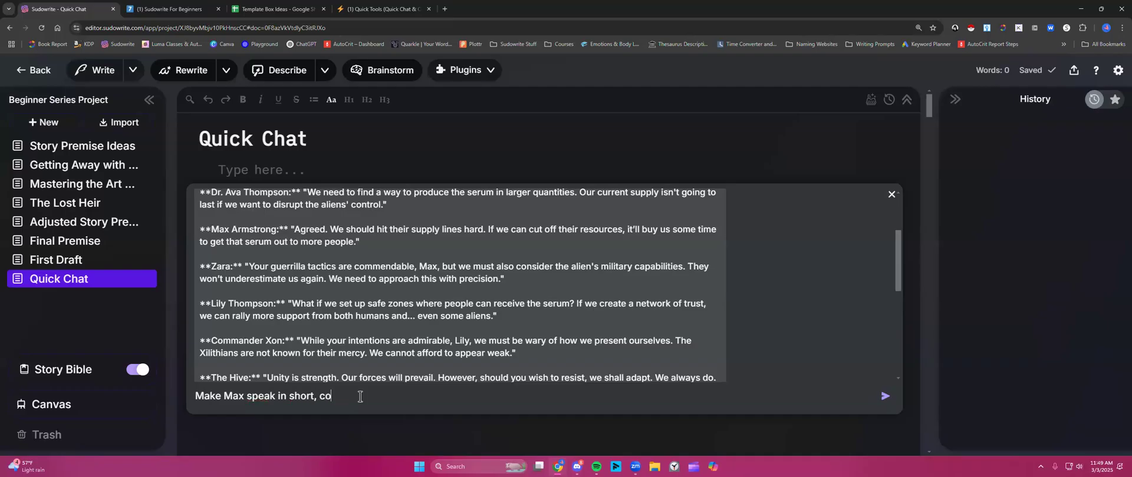
type("ncise sentences. He uses ")
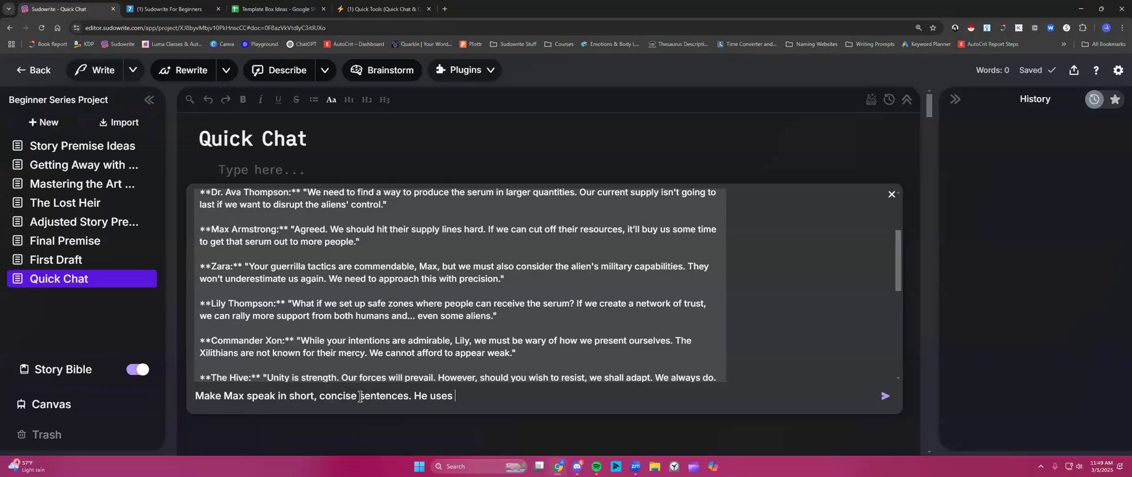
type("few words. Make Z")
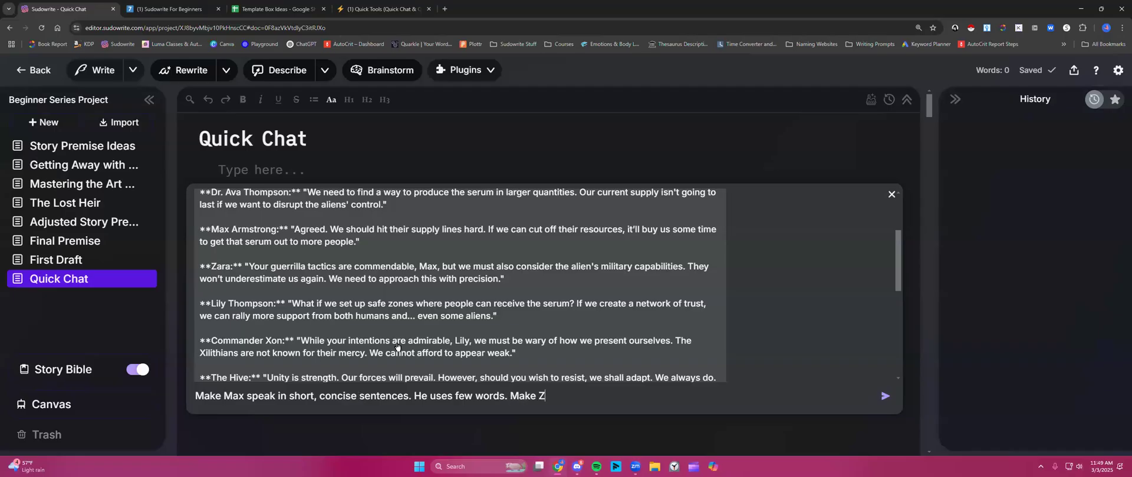
- Add "Make Zara saracastic." to the Quick Chat instruction and submit it
type("ara sound")
key("BackSpace")
key("BackSpace")
key("BackSpace")
key("BackSpace")
key("BackSpace")
type("aracastic.")
scroll(394, 297, "down", 2)
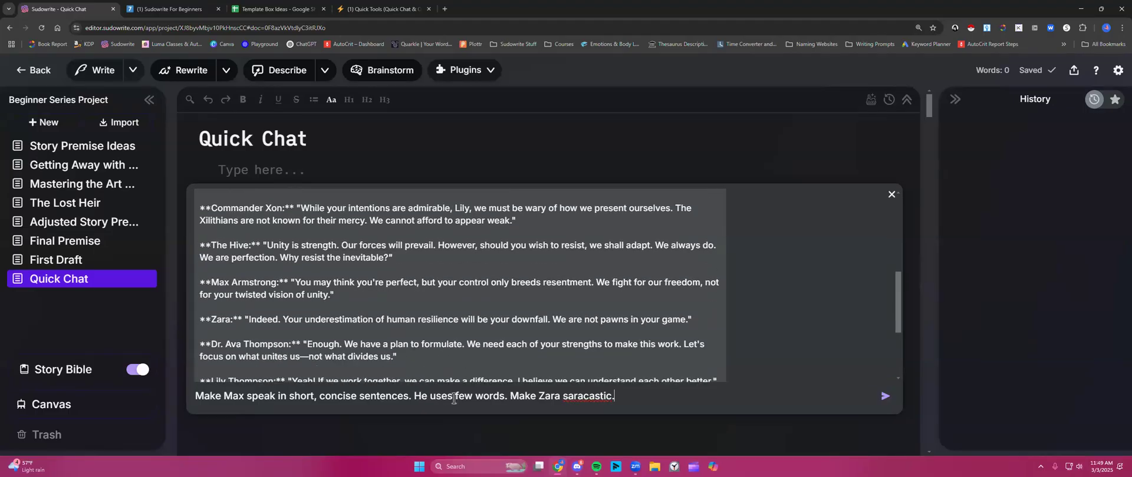
scroll(454, 398, "down", 1)
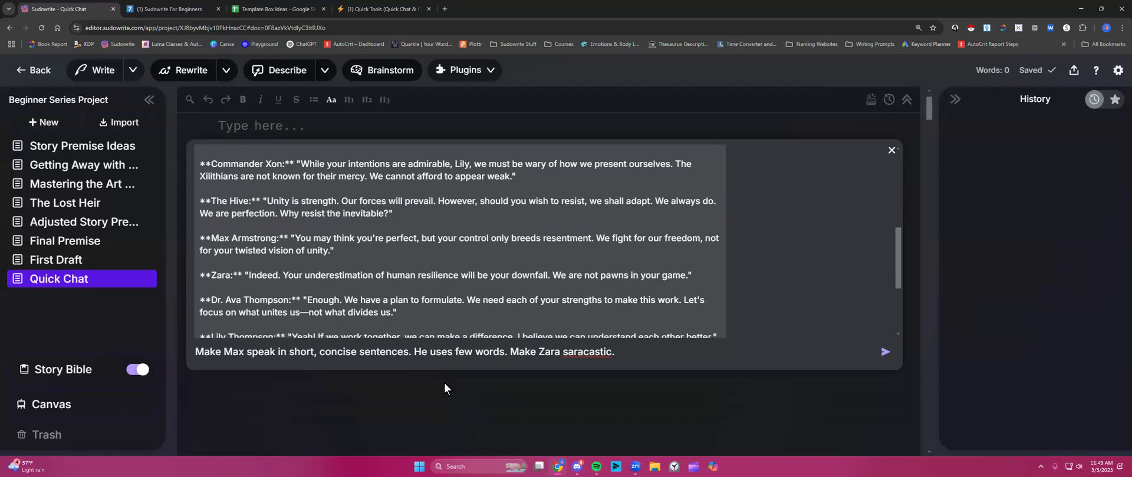
left_click(885, 353)
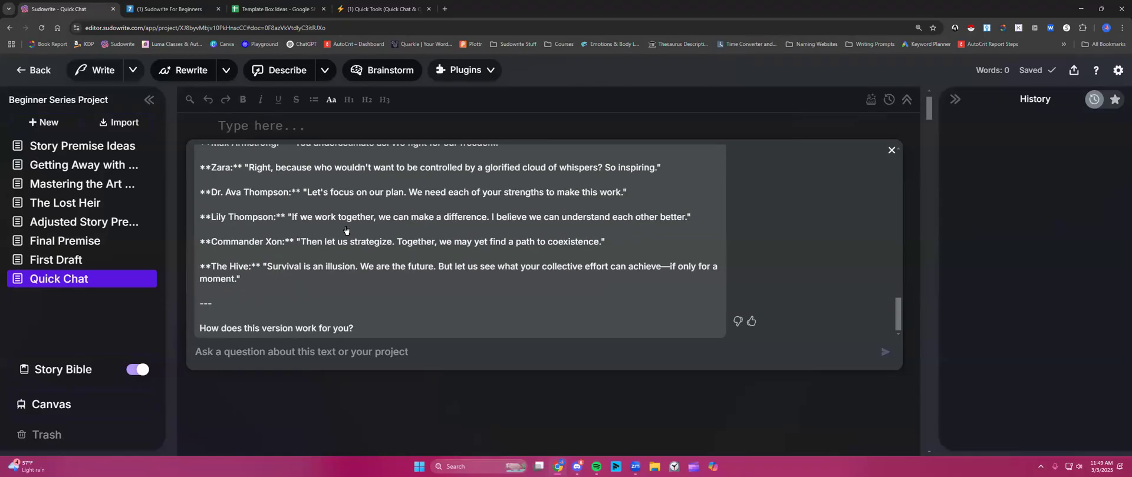
left_click_drag(205, 187, 503, 191)
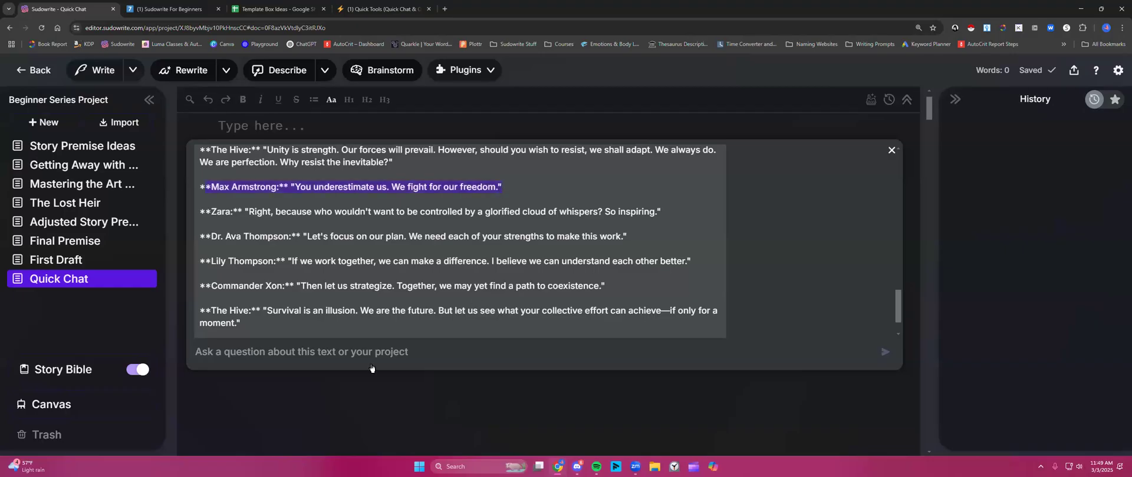
left_click(891, 151)
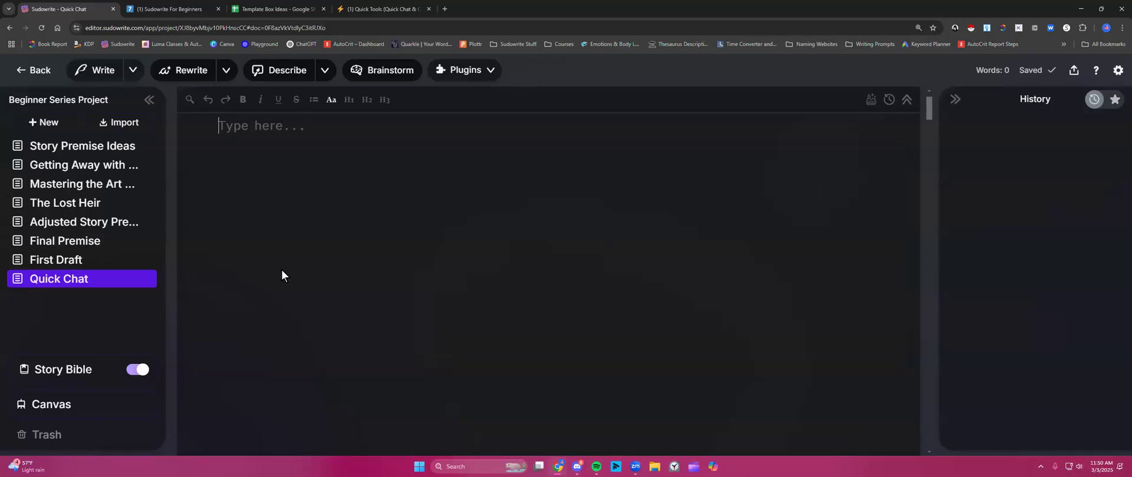
- Expand the Story Bible sections, then check the planned curriculum table on the Sudowrite For Beginners page in Notion
left_click(74, 369)
left_click(77, 377)
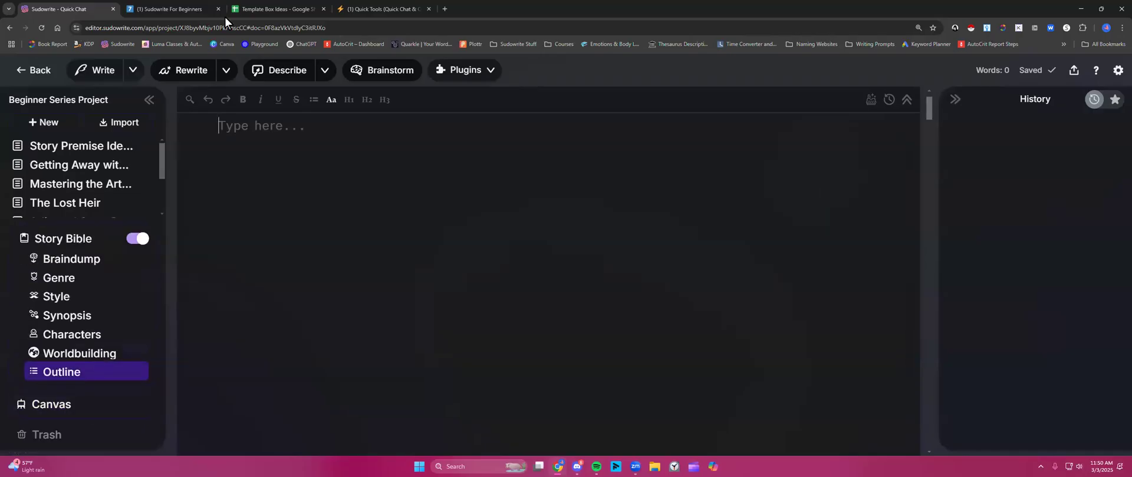
left_click(188, 9)
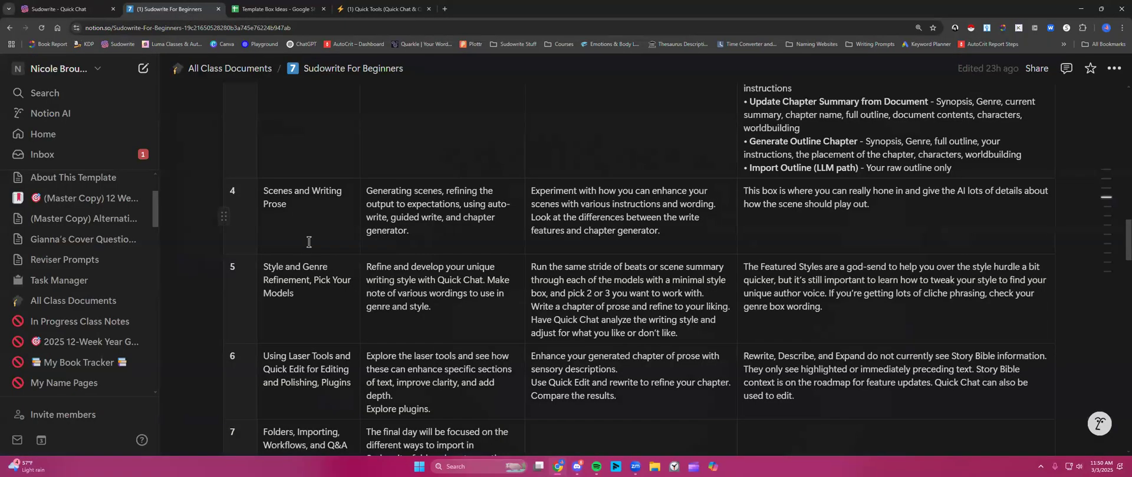
scroll(377, 259, "up", 4)
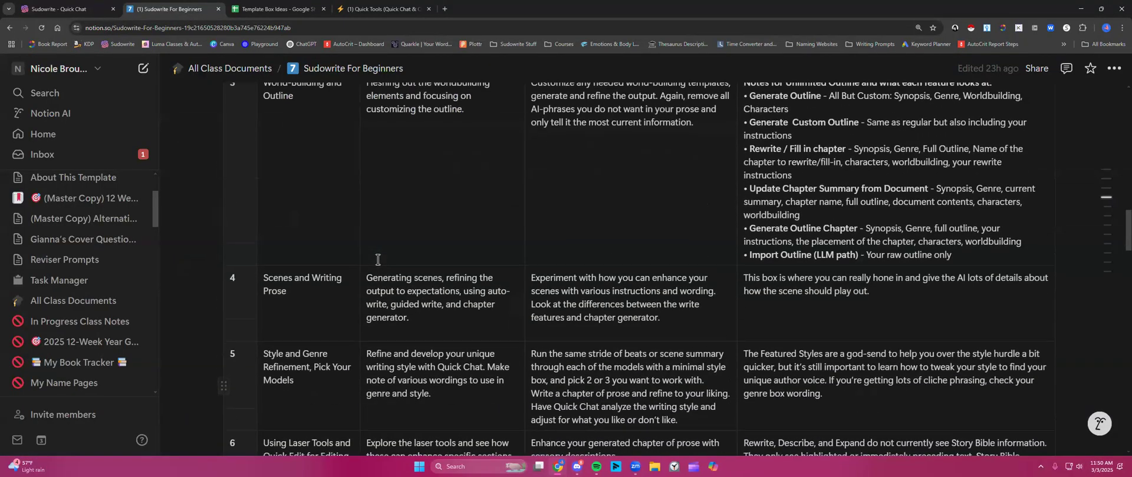
scroll(378, 260, "up", 1)
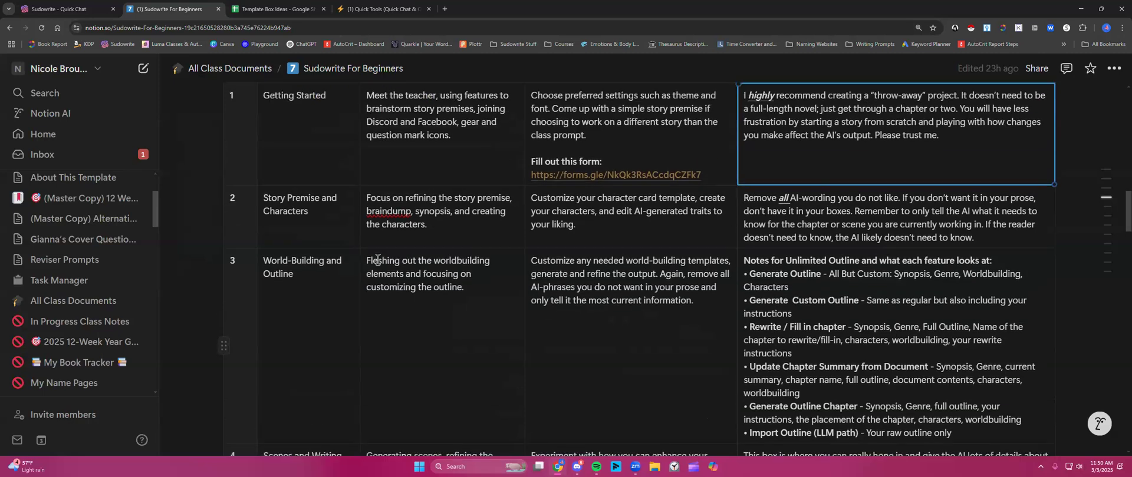
scroll(377, 260, "up", 1)
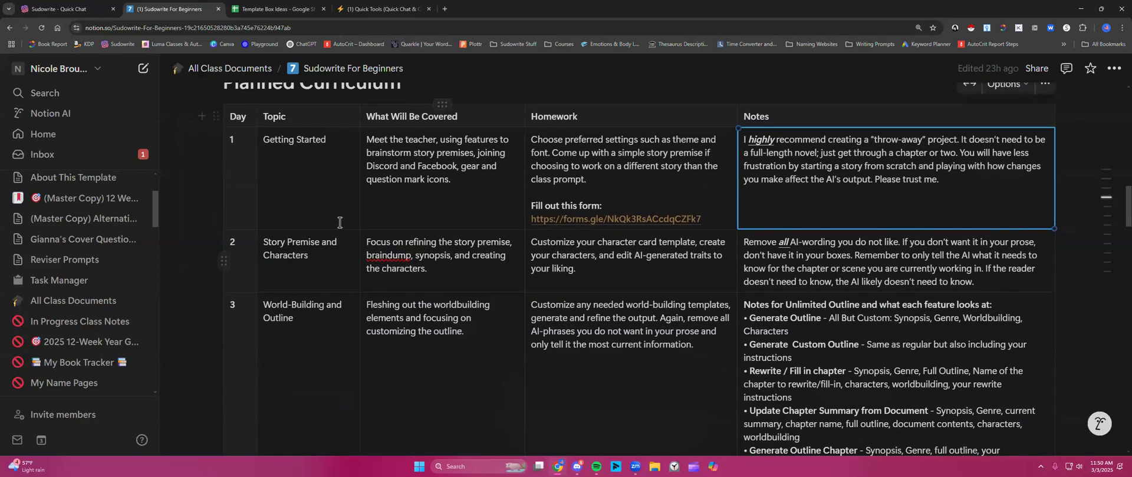
- Switch back to Sudowrite and go to Dr. Ava Thompson's card in the Story Bible's Characters section
left_click(82, 8)
left_click(64, 370)
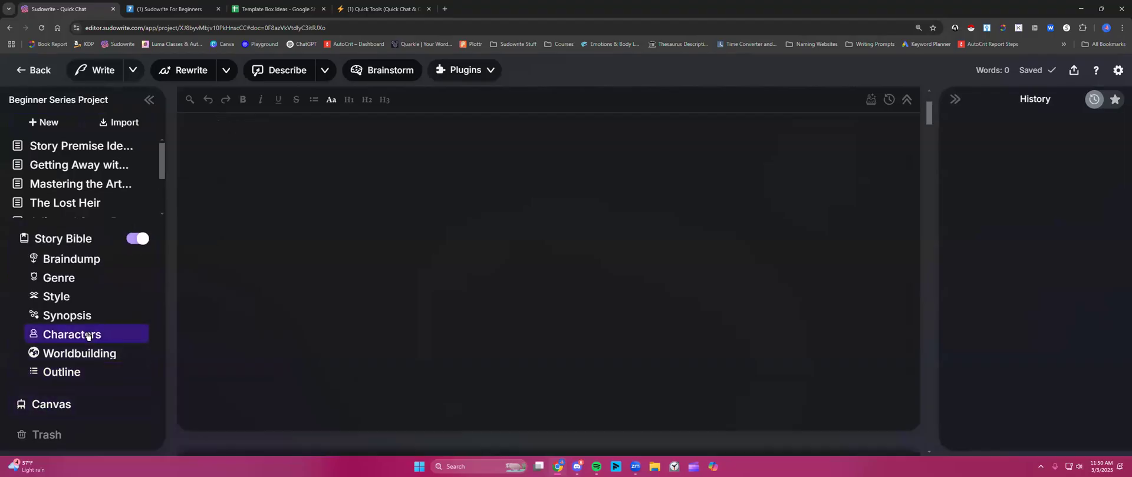
left_click(108, 335)
scroll(343, 271, "down", 2)
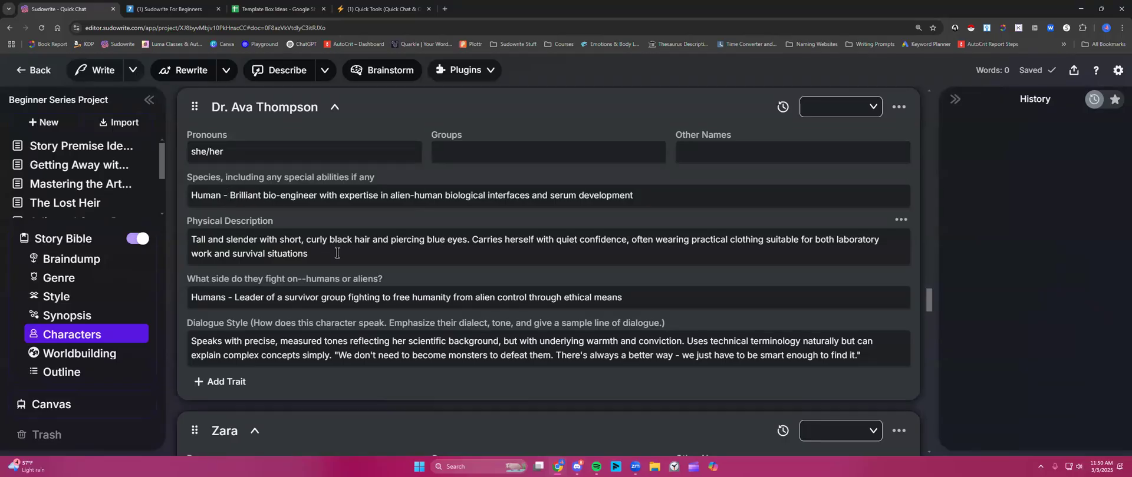
- Delete "piercing" from Dr. Ava Thompson's Physical Description, then open and dismiss that trait's rewrite instructions
left_click(413, 253)
double_click(411, 241)
key("BackSpace")
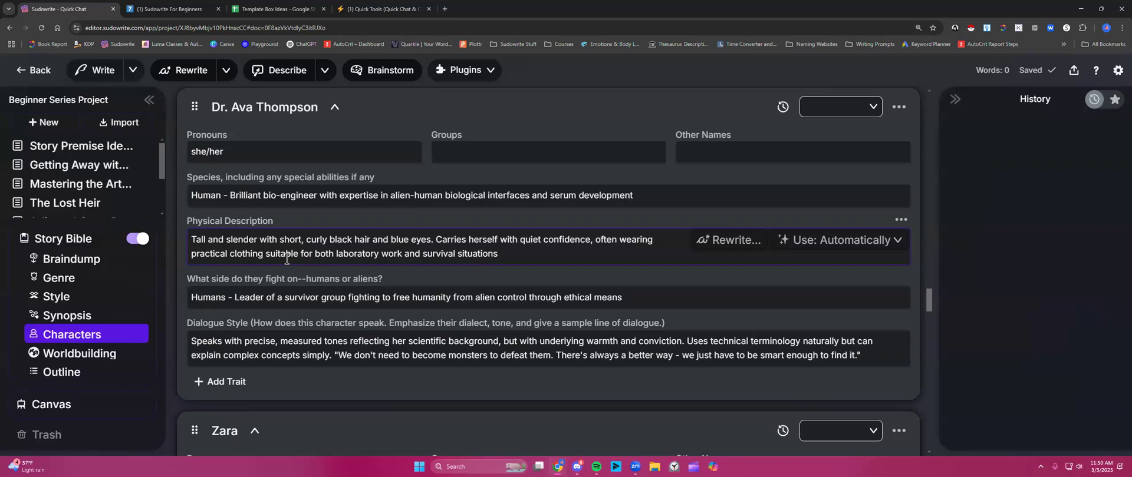
left_click(712, 241)
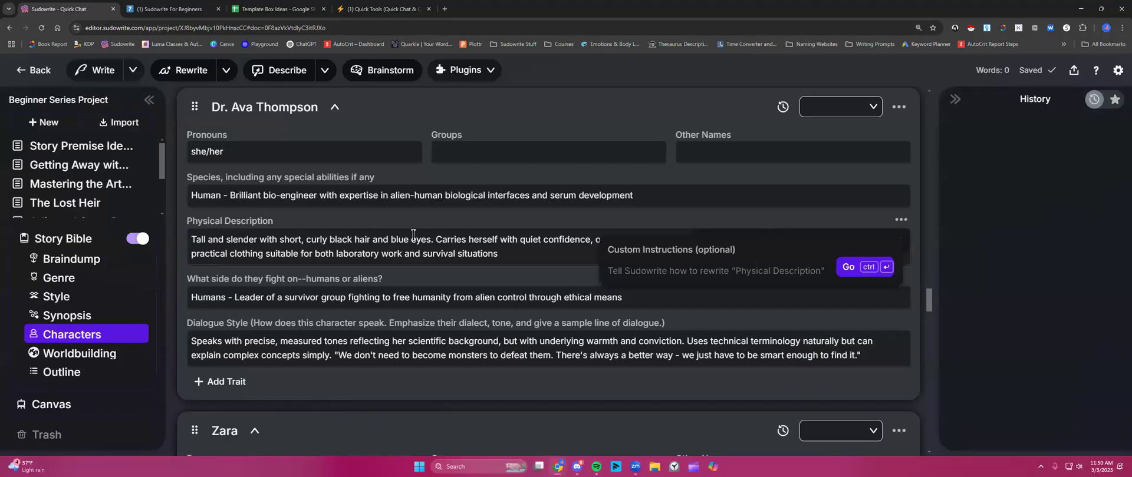
left_click(521, 255)
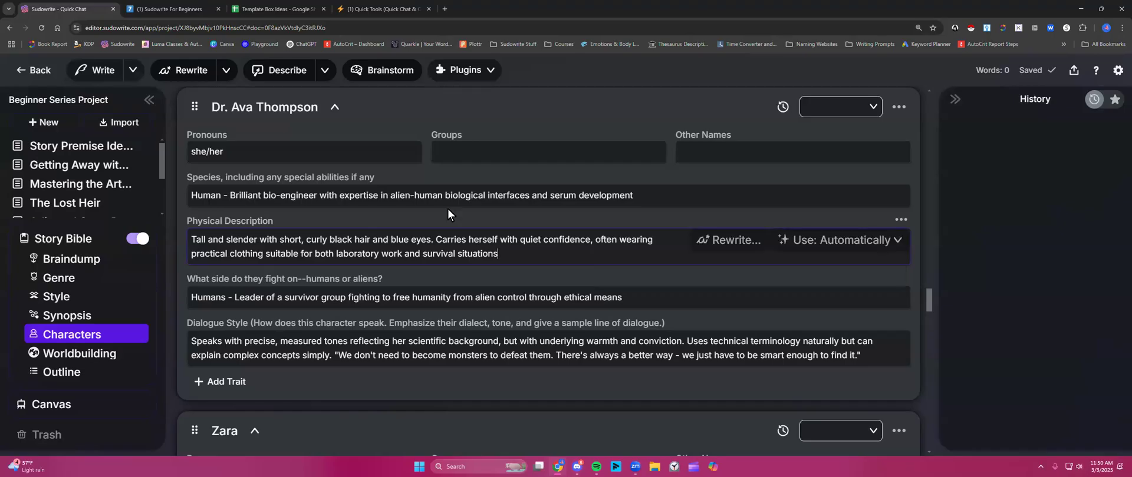
- Generate a new character with the instructions "make a quirky side character that's always inadvertently causing trouble"
scroll(455, 209, "up", 2)
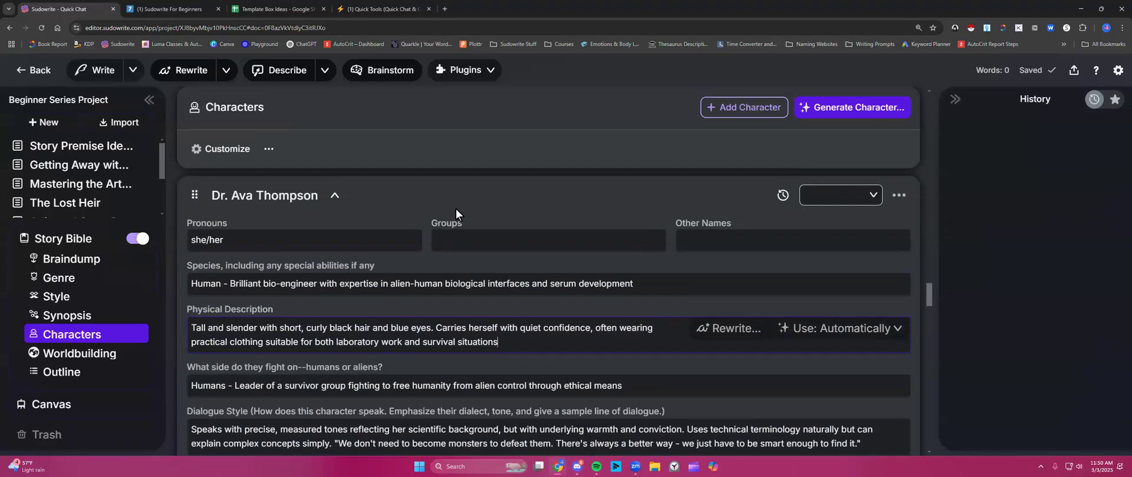
scroll(706, 182, "up", 2)
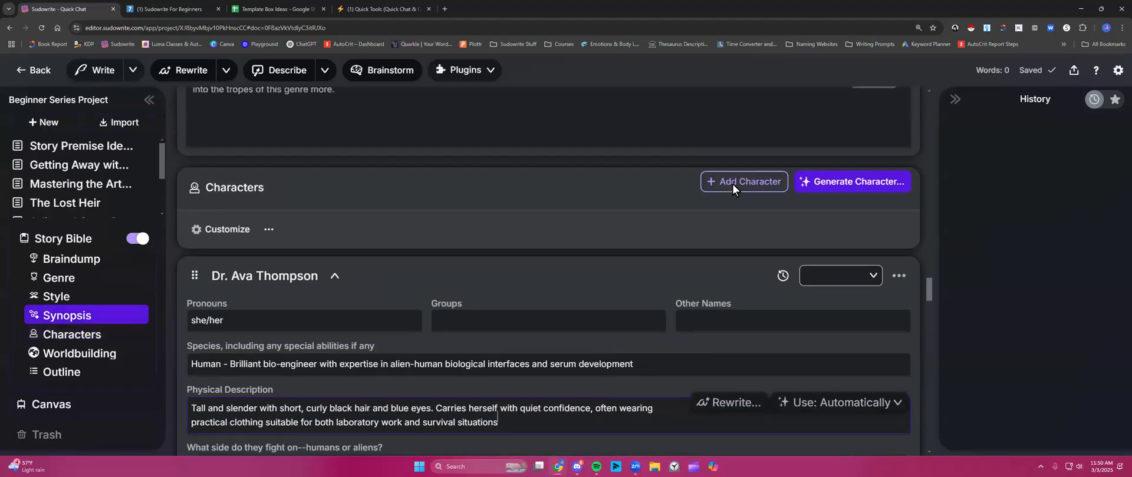
left_click(853, 197)
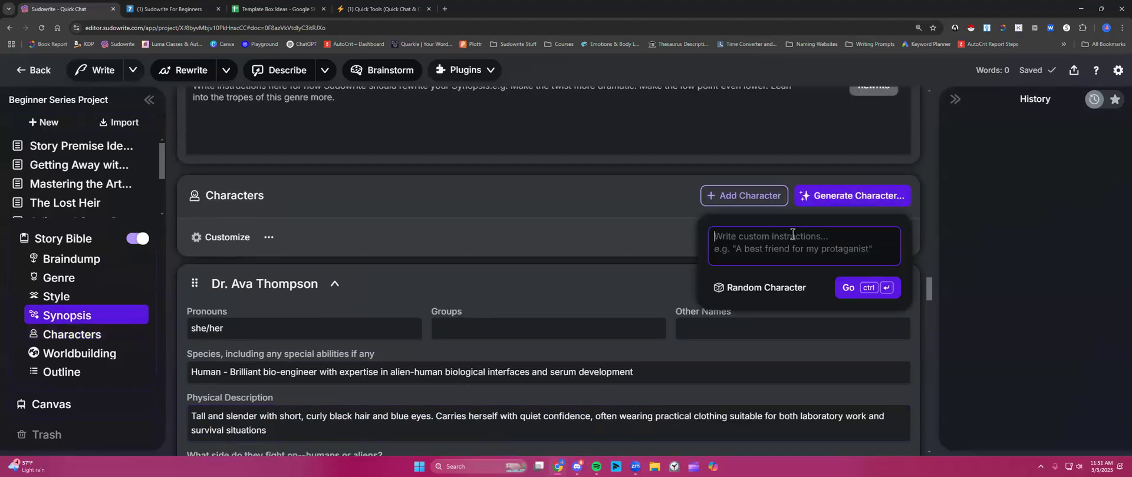
type("make ")
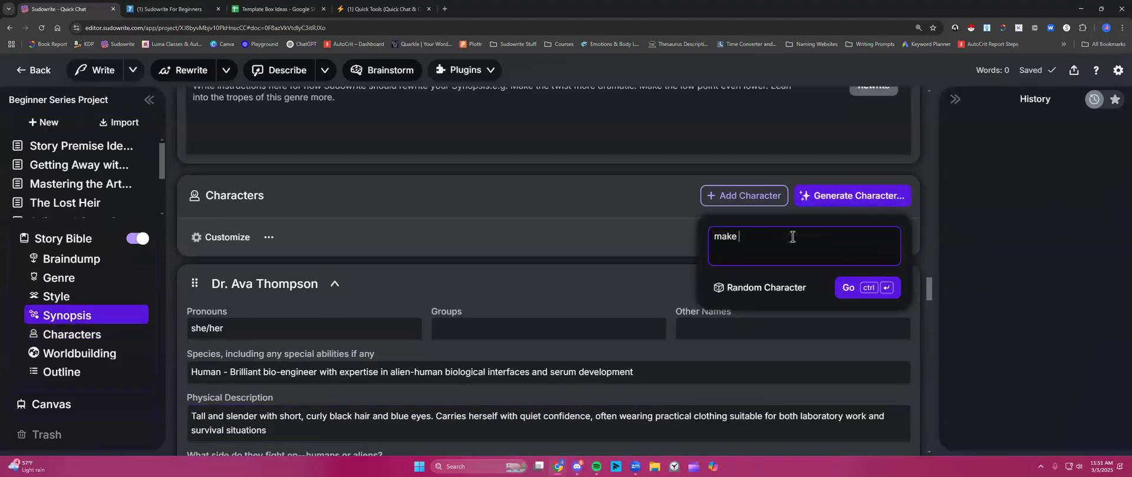
type("a quirky sid")
key("BackSpace")
key("BackSpace")
type("side character that's always inad")
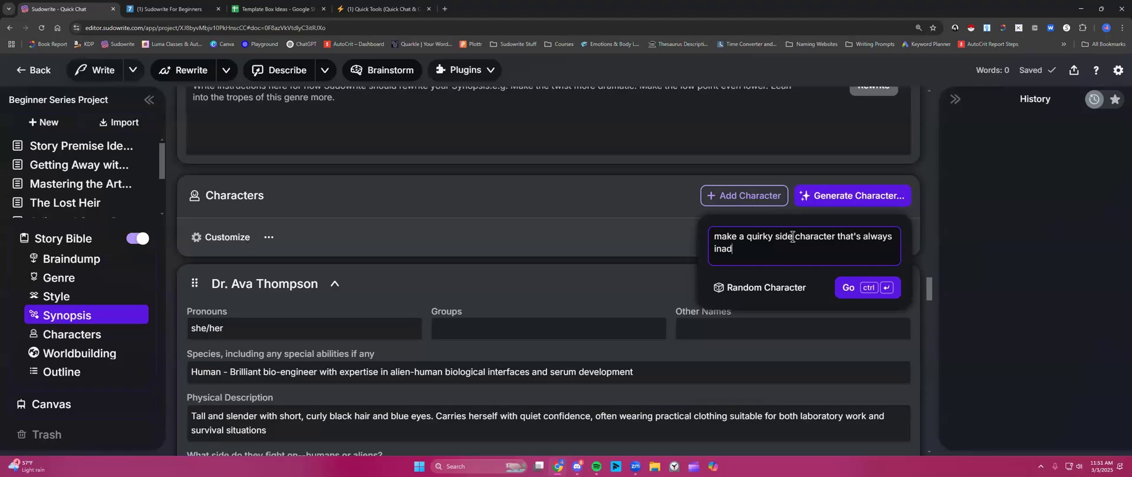
type("vertently causing trouble")
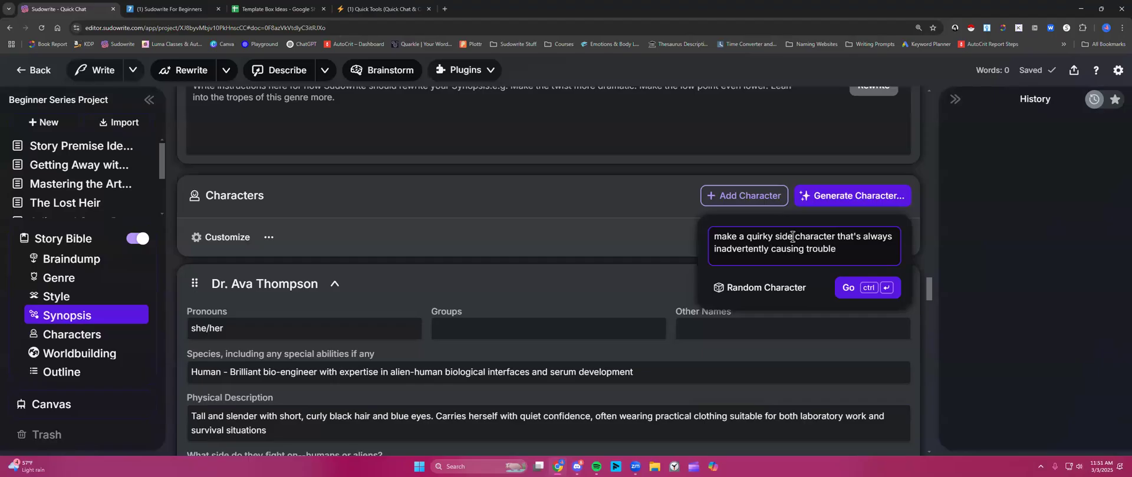
left_click(867, 288)
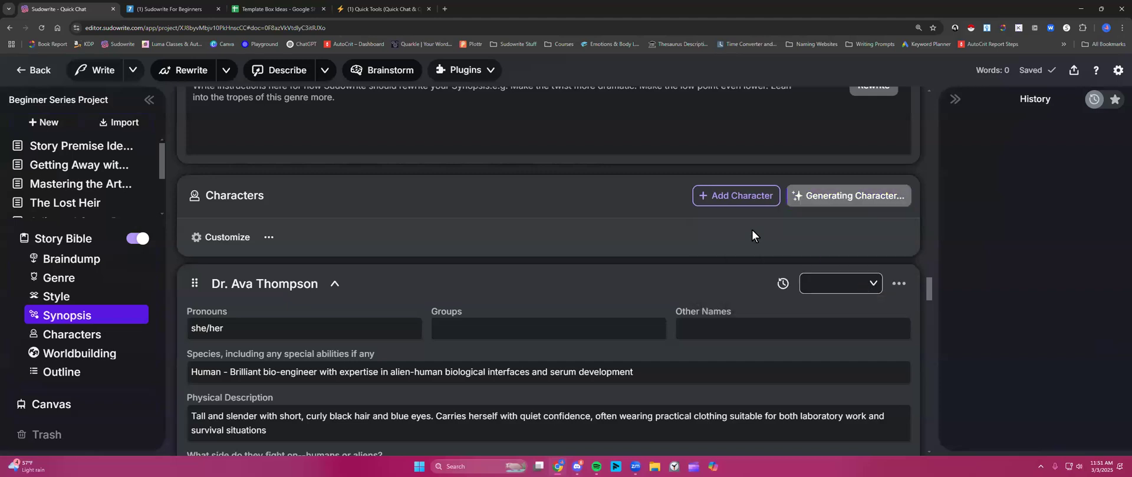
scroll(720, 221, "down", 1)
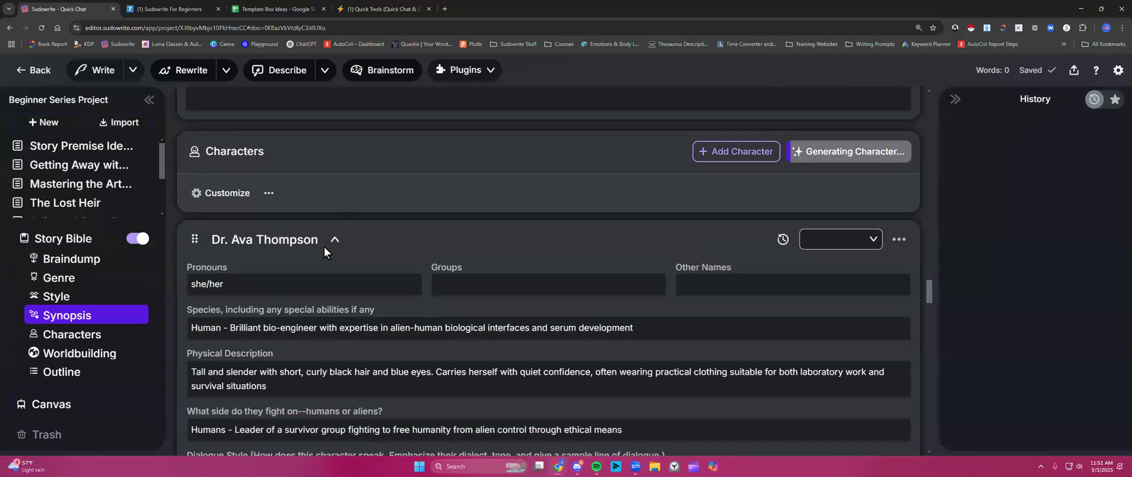
scroll(324, 245, "down", 1)
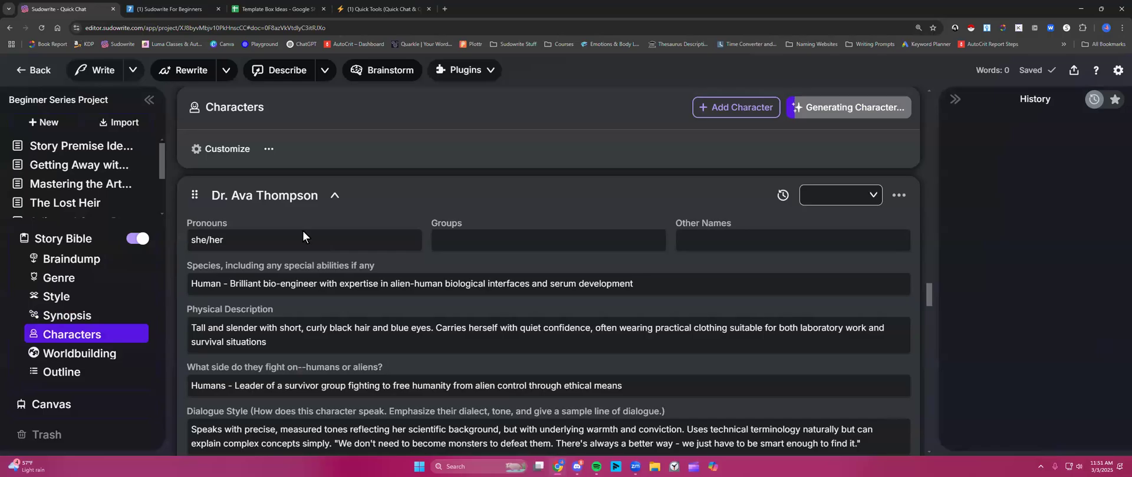
left_click_drag(212, 195, 318, 196)
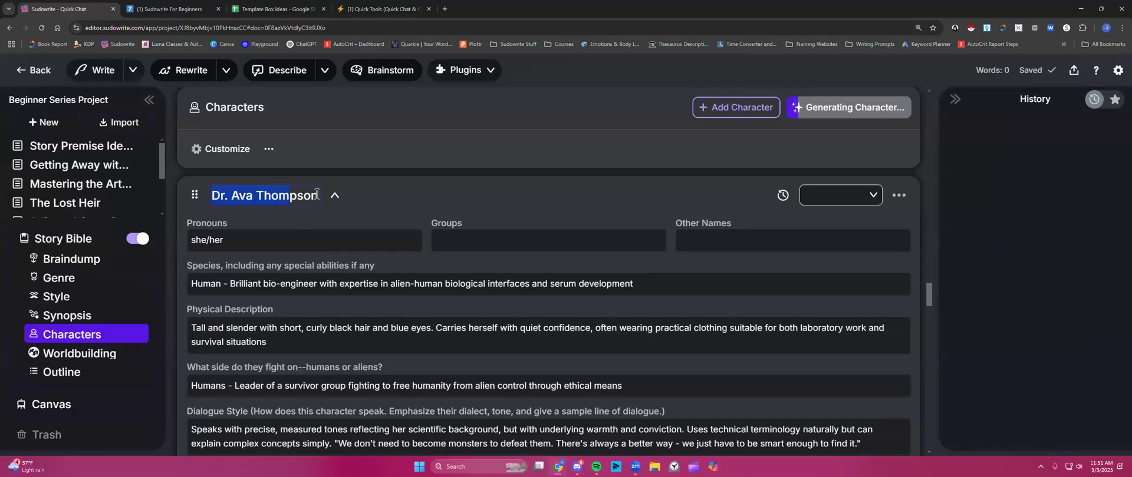
left_click(704, 237)
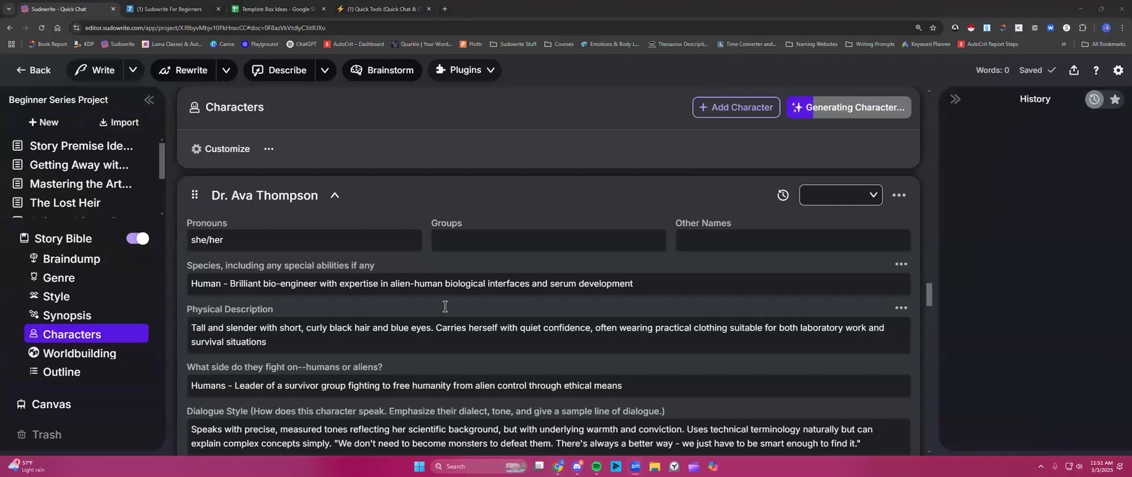
- Look through the character cards down to the newly generated one and return to the start of the Characters section
scroll(446, 307, "down", 1)
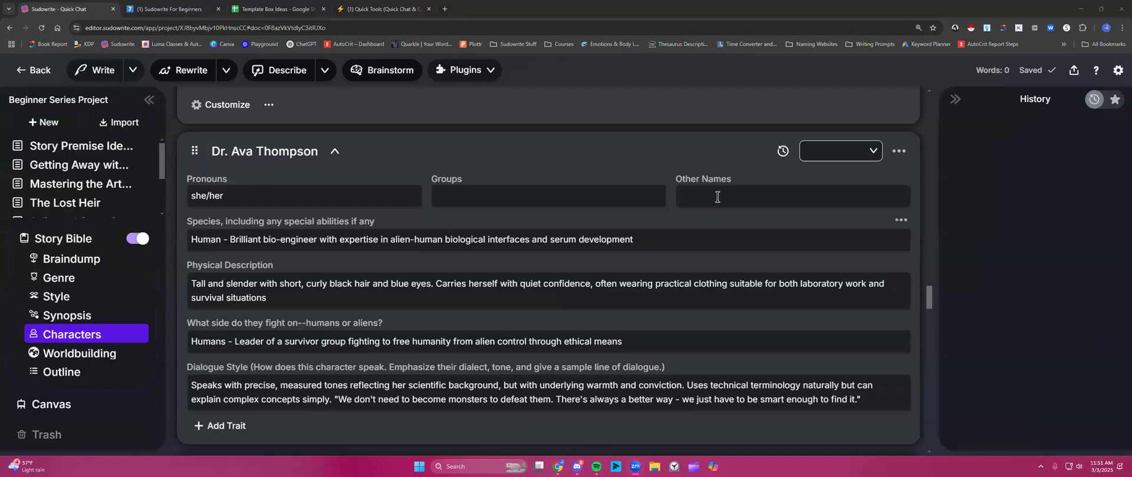
scroll(737, 191, "down", 10)
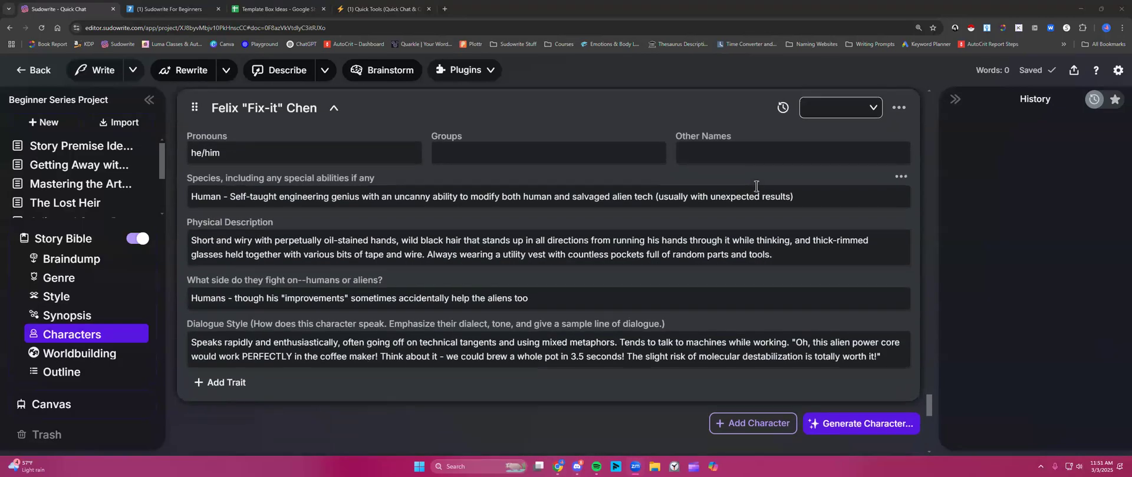
scroll(755, 187, "up", 15)
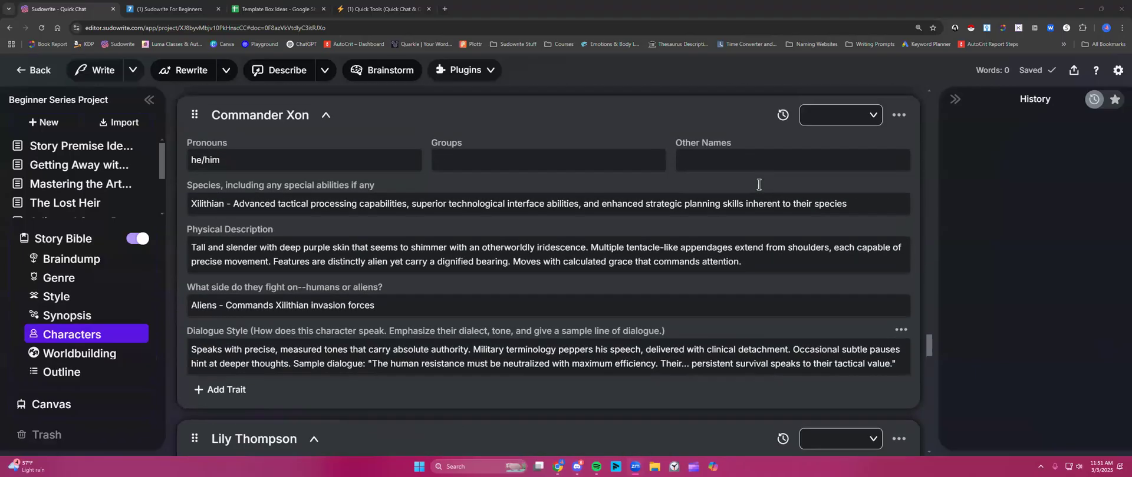
scroll(759, 185, "up", 15)
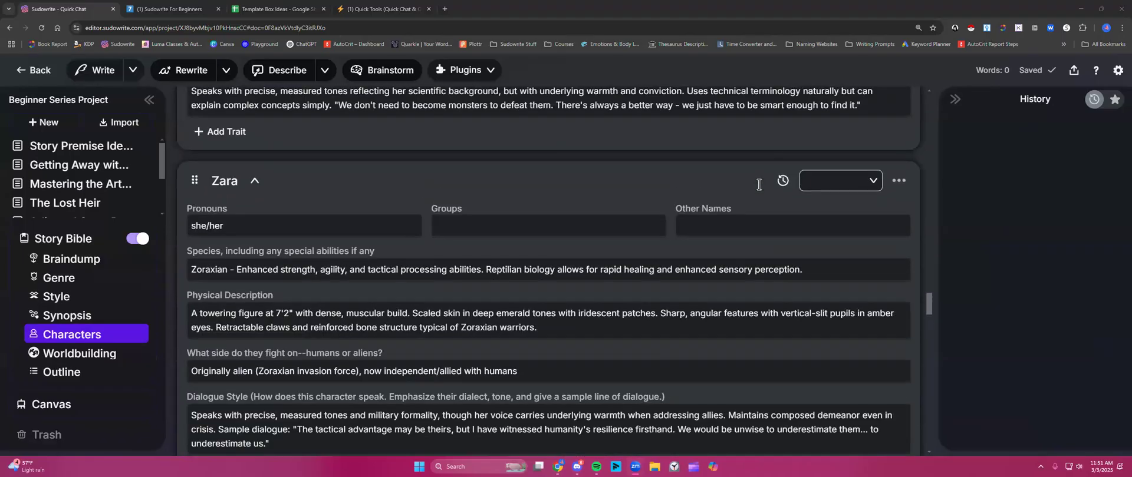
scroll(758, 184, "up", 10)
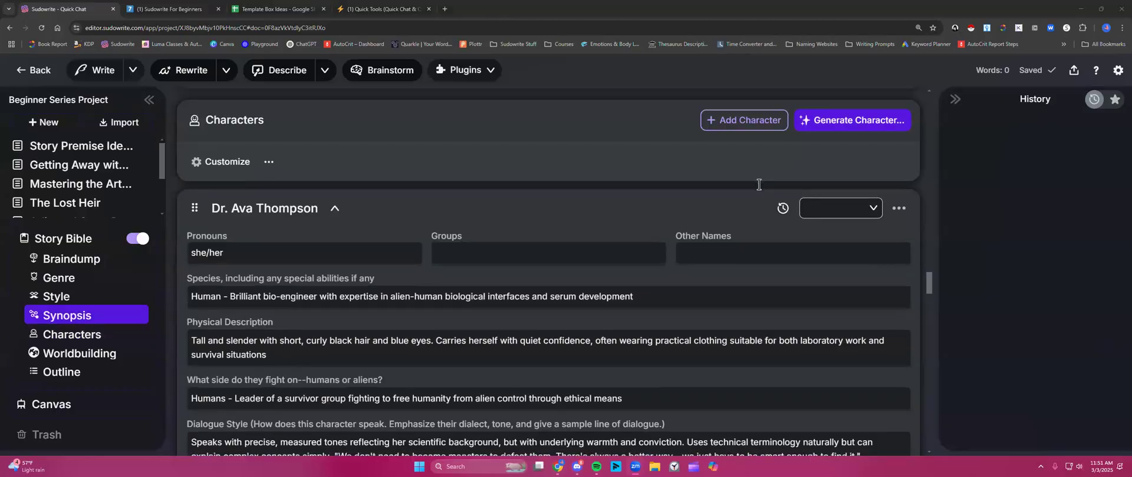
scroll(759, 184, "down", 2)
left_click(318, 122, "shift")
left_click(734, 167)
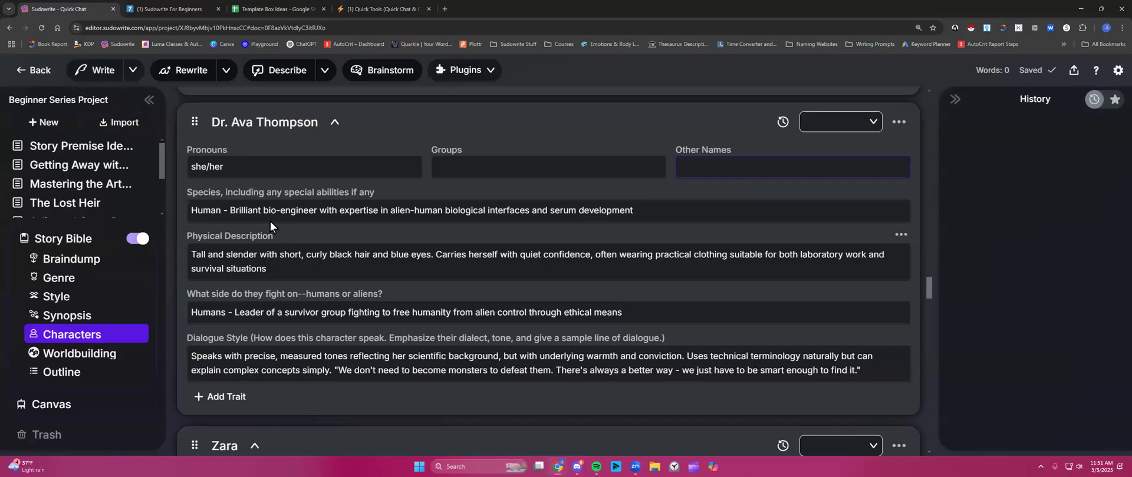
- Try entering a custom role "Deceased" for Zara, then check the preset role options and leave the role blank
scroll(263, 204, "down", 5)
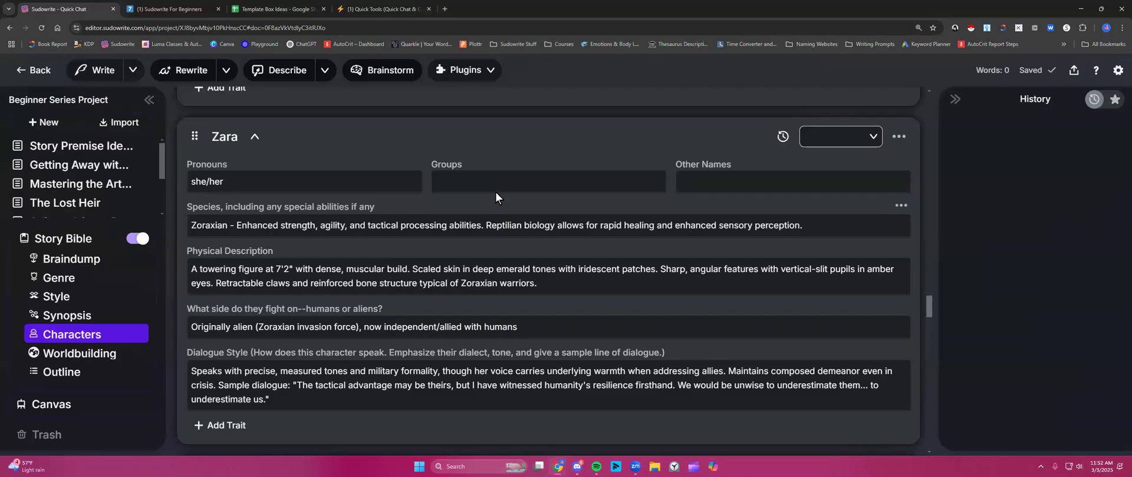
left_click(873, 138)
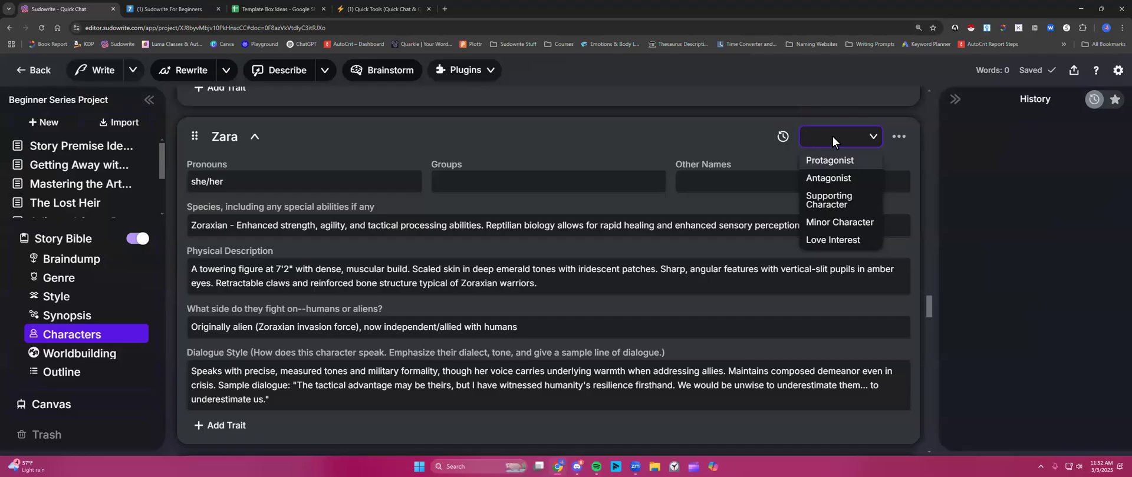
type("Dec")
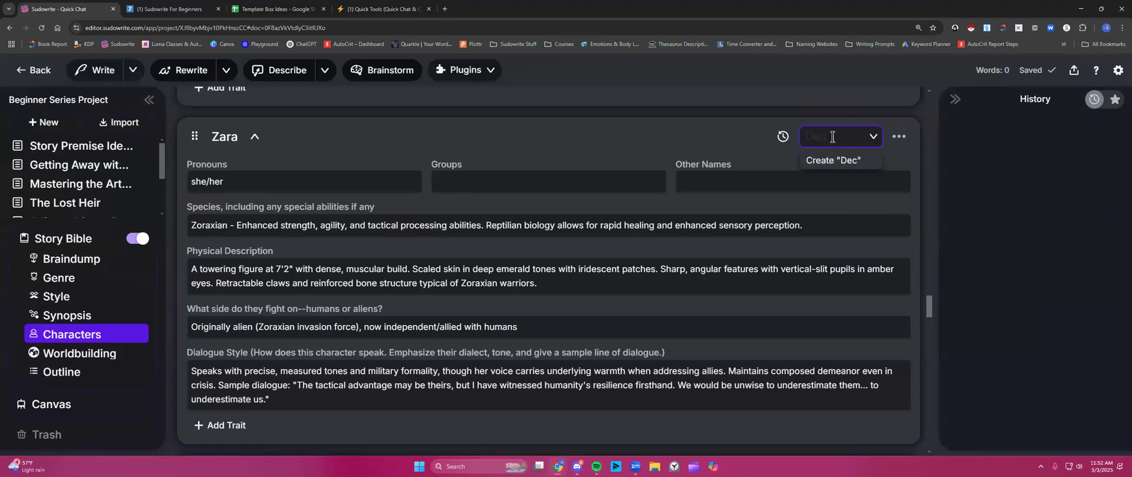
type("eased")
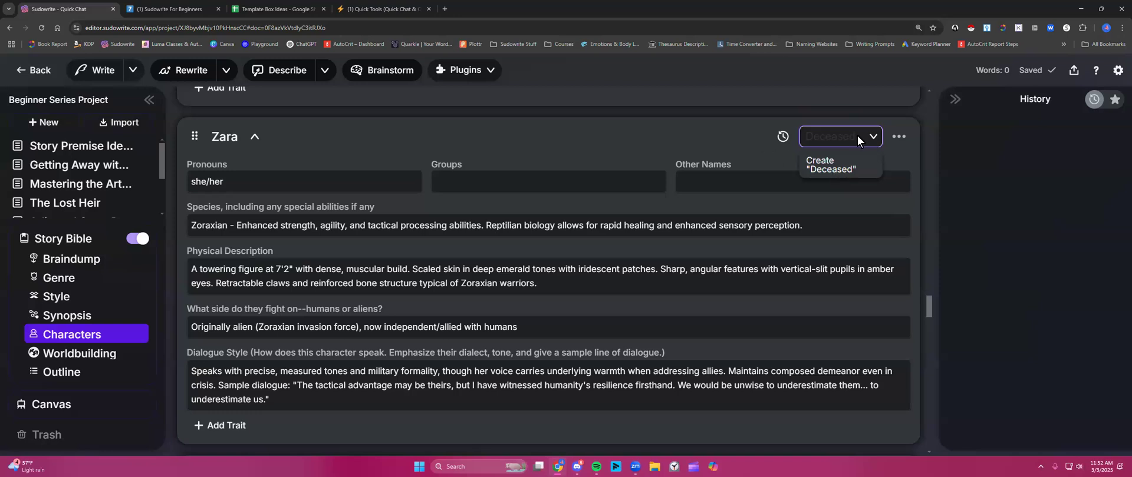
left_click(874, 136)
left_click(875, 136)
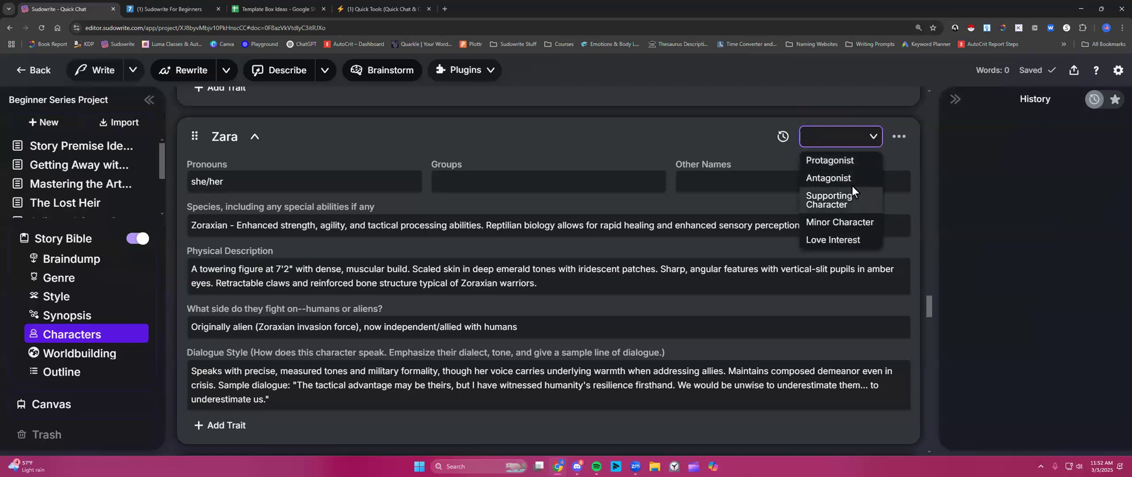
left_click(721, 134)
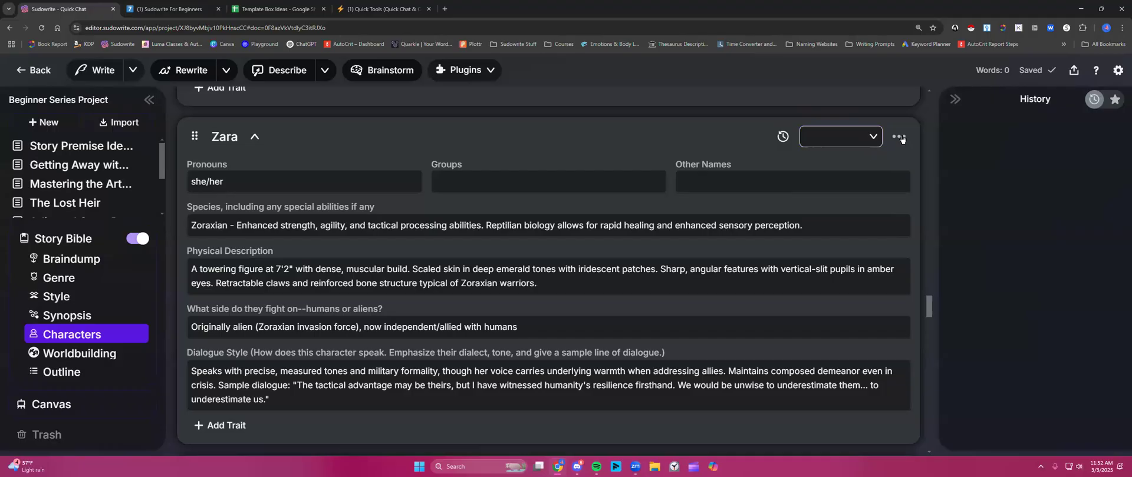
- Set when to use Zara's whole character card to Never, then return it to Automatically (default)
left_click(900, 138)
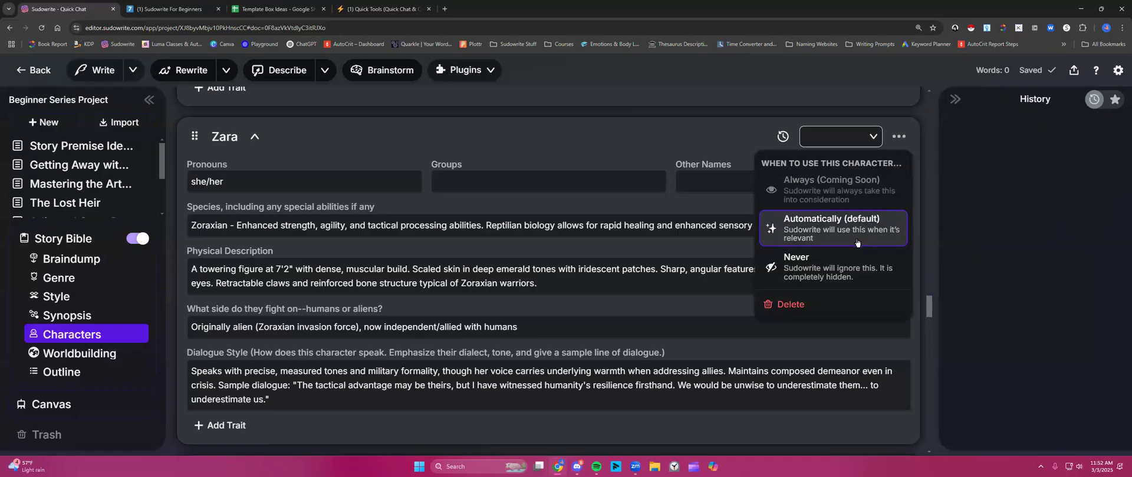
left_click(812, 273)
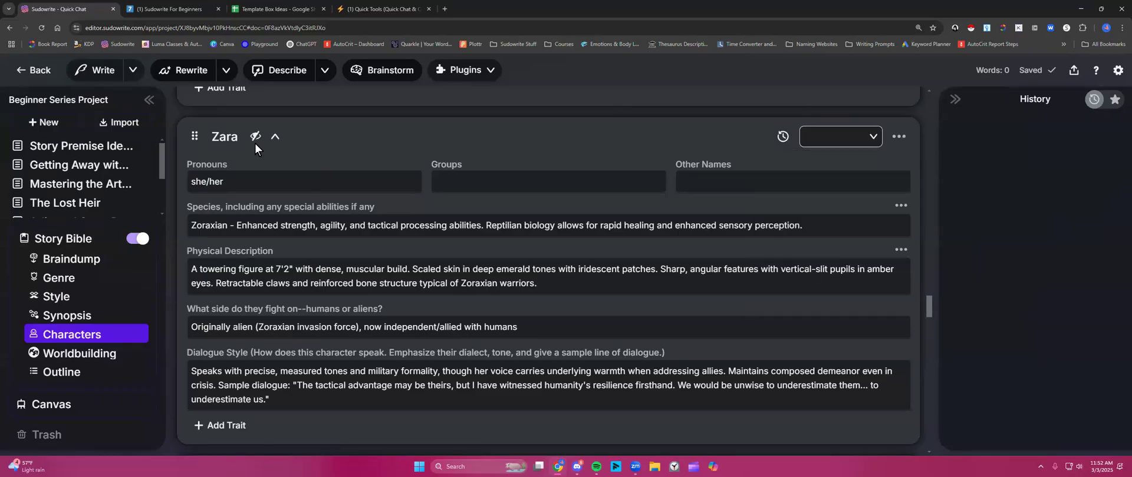
left_click(899, 137)
left_click(831, 227)
- Set the usage of Zara's Physical Description trait to Never, then restore it to Automatically (default)
scroll(716, 251, "down", 1)
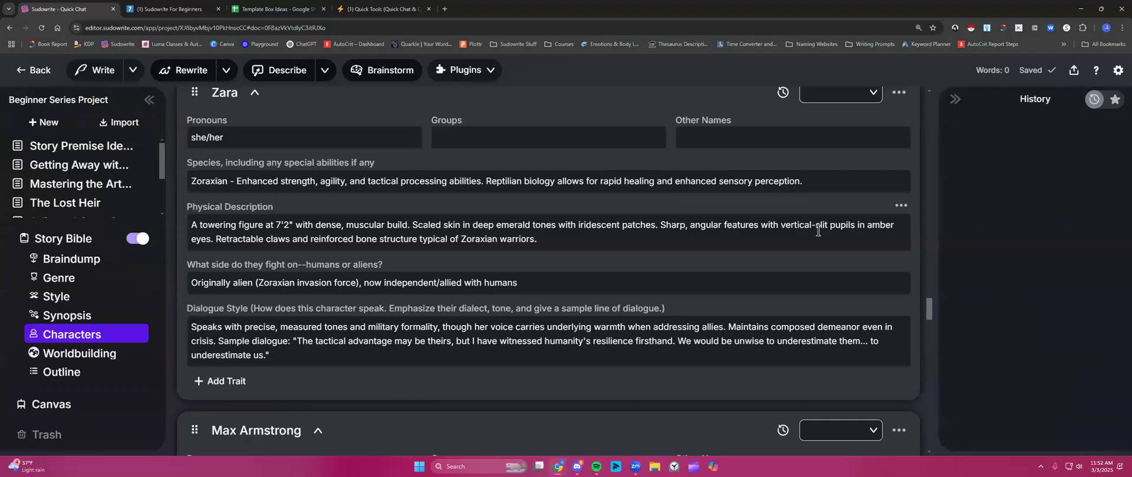
left_click(899, 206)
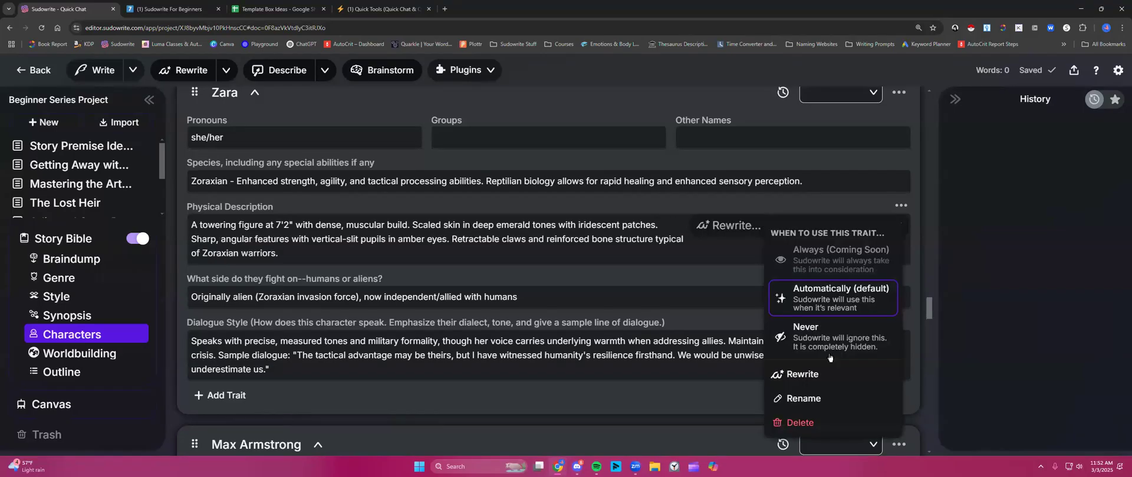
left_click(829, 333)
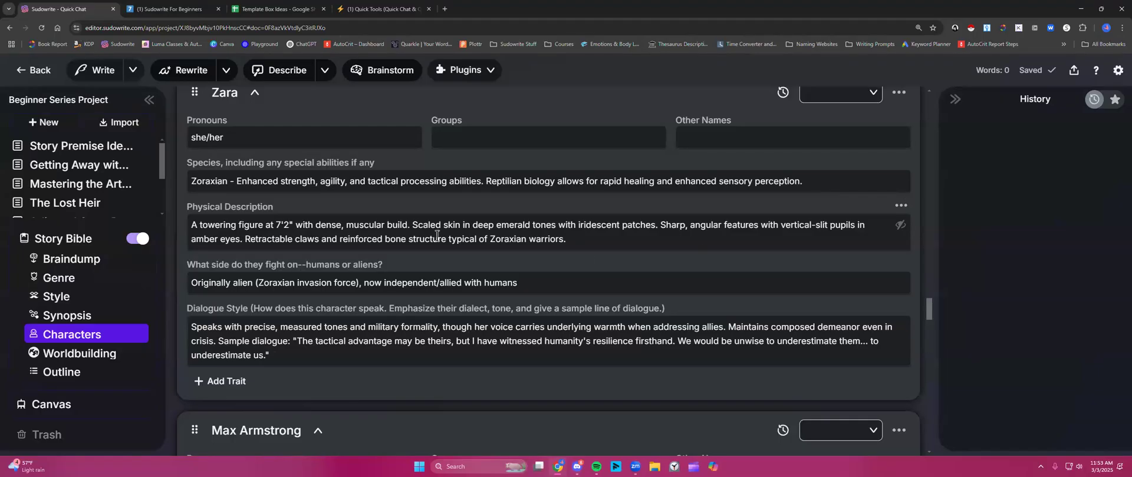
left_click(900, 206)
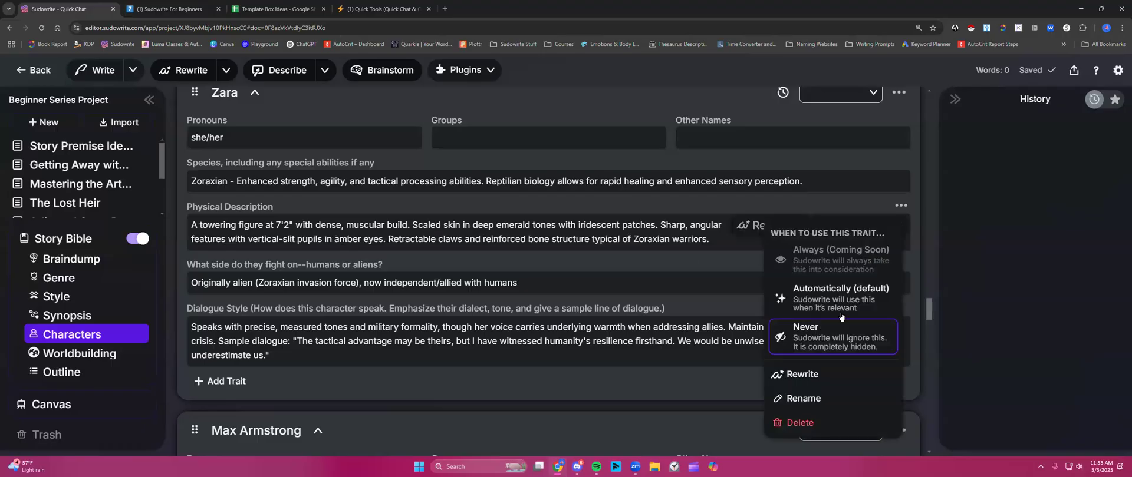
left_click(841, 297)
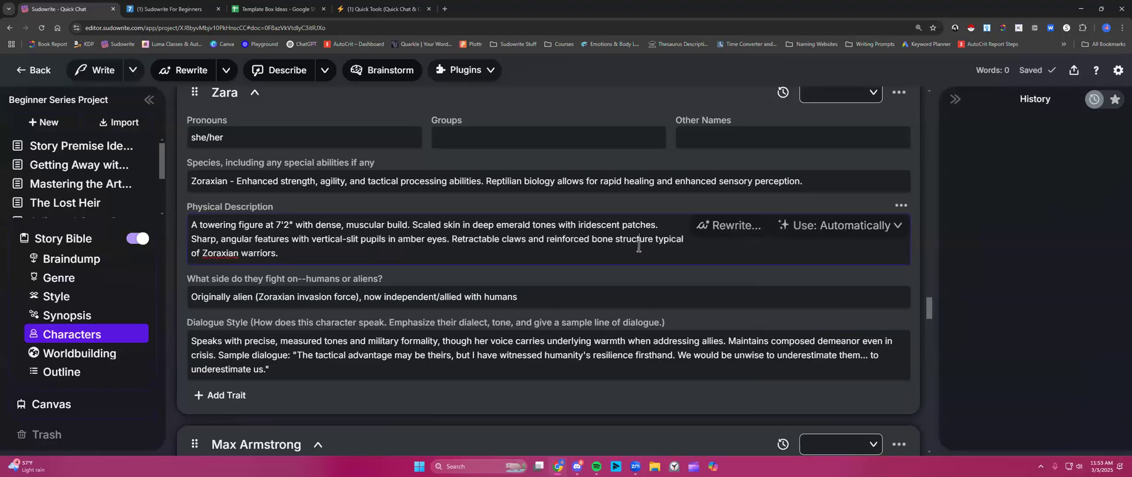
- Look through the remaining character cards and read the traits of Felix "Fix-it" Chen
scroll(620, 242, "down", 6)
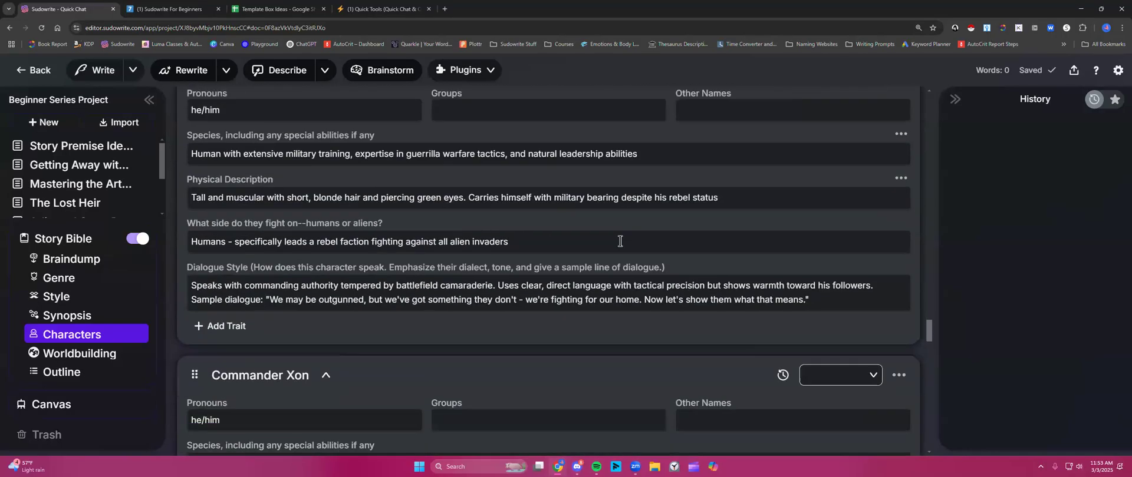
scroll(620, 242, "down", 15)
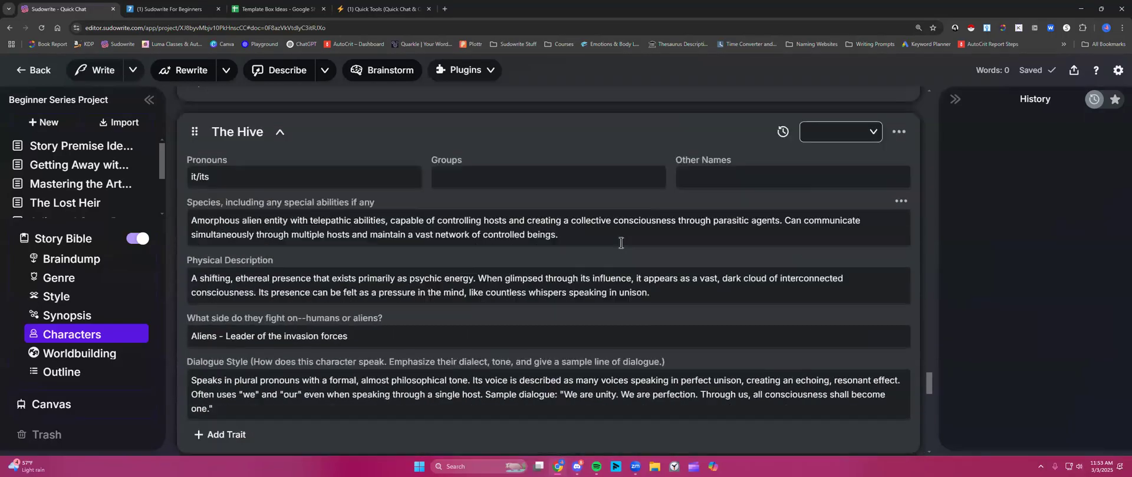
scroll(620, 242, "down", 6)
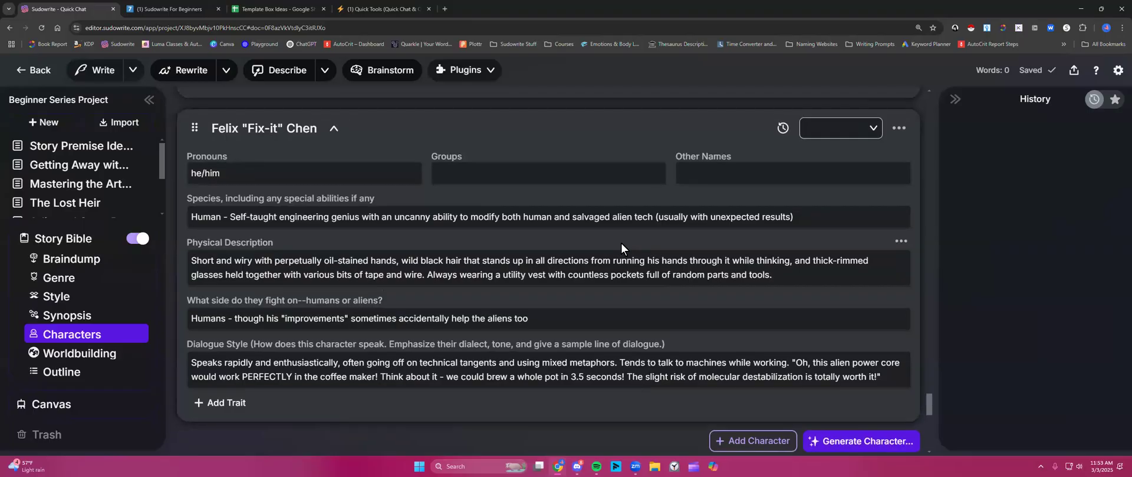
scroll(621, 248, "up", 1)
scroll(621, 248, "down", 1)
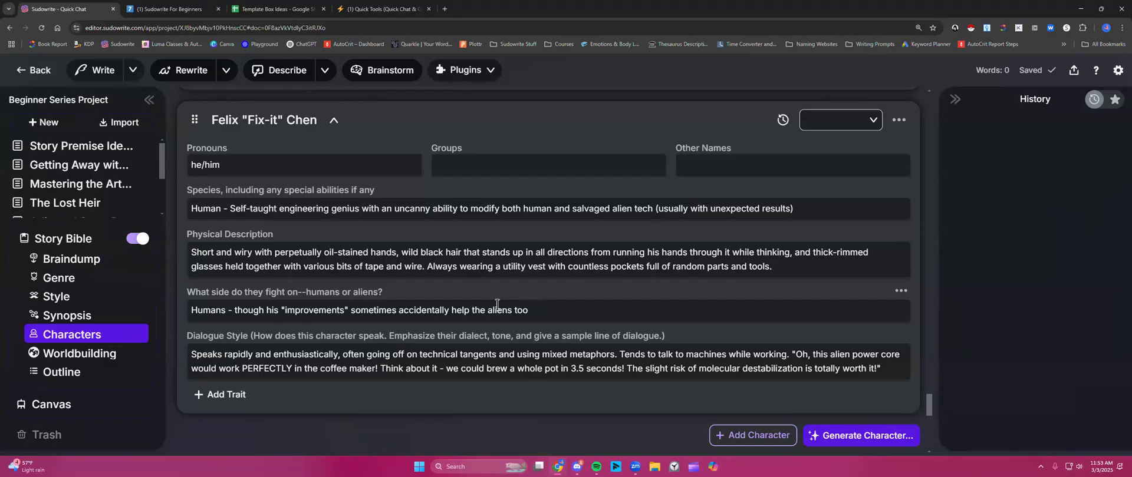
scroll(497, 304, "down", 1)
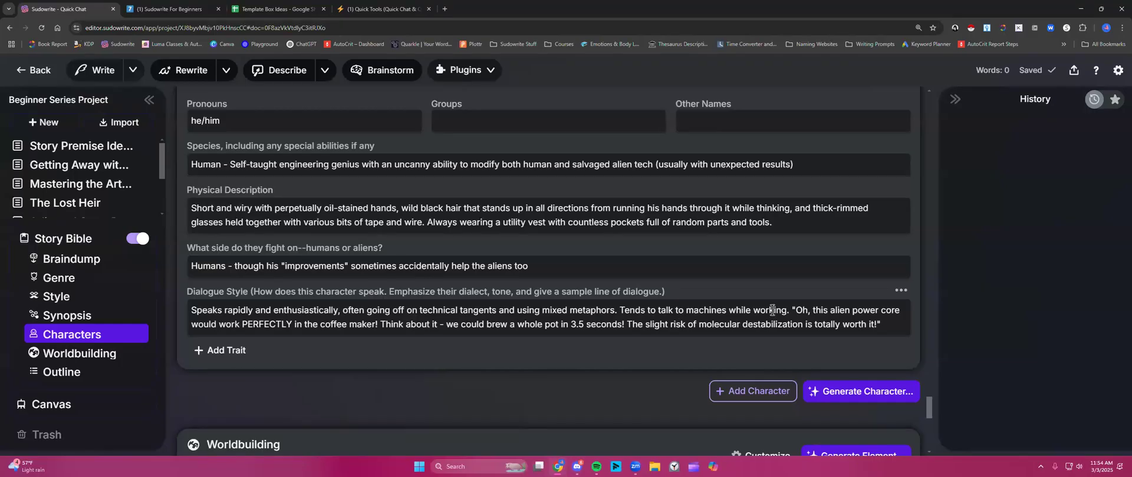
- Rewrite The Hive's Physical Description with the custom instructions "Make it creepy and intimidating"
scroll(601, 268, "up", 3)
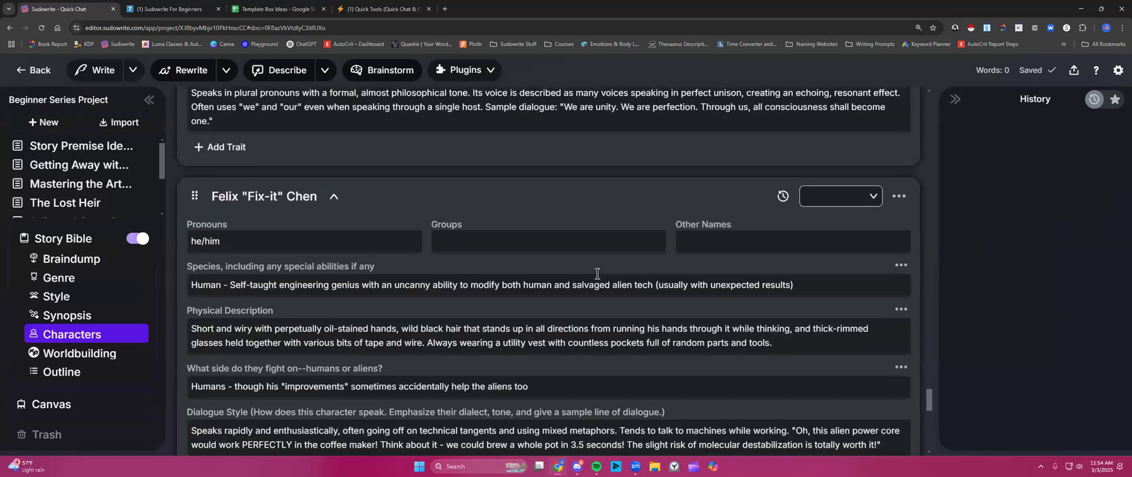
scroll(599, 269, "up", 2)
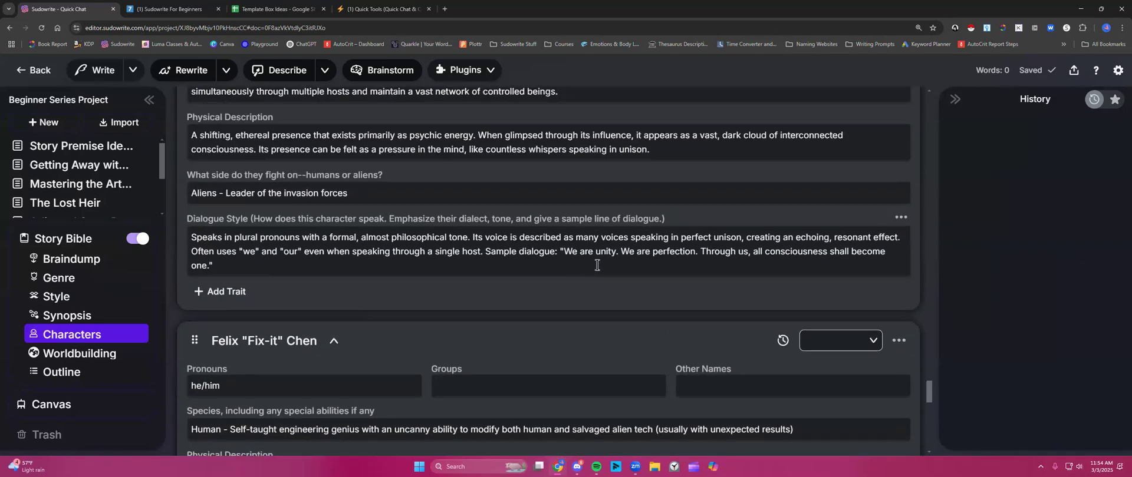
scroll(597, 265, "up", 1)
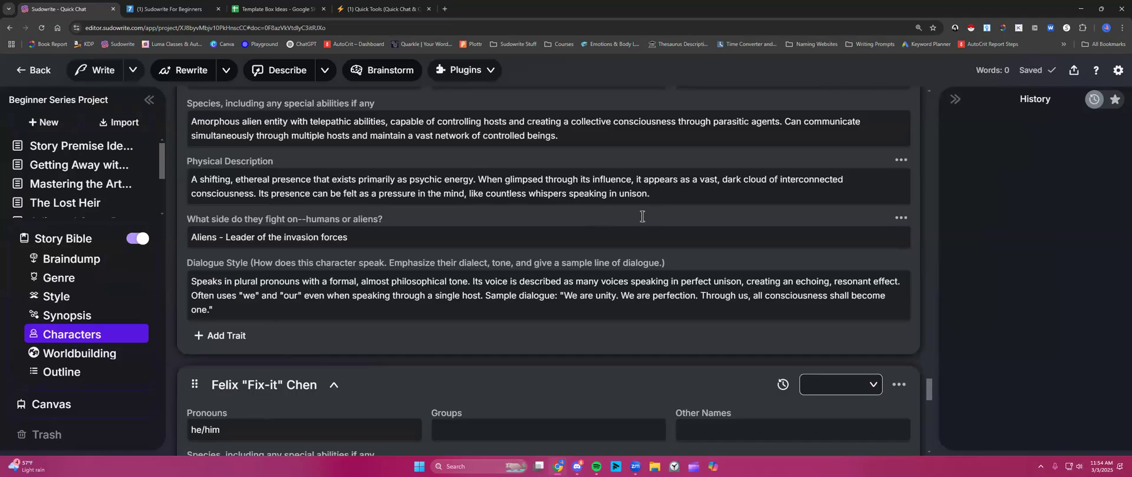
scroll(643, 221, "up", 2)
scroll(643, 222, "up", 2)
scroll(472, 247, "down", 2)
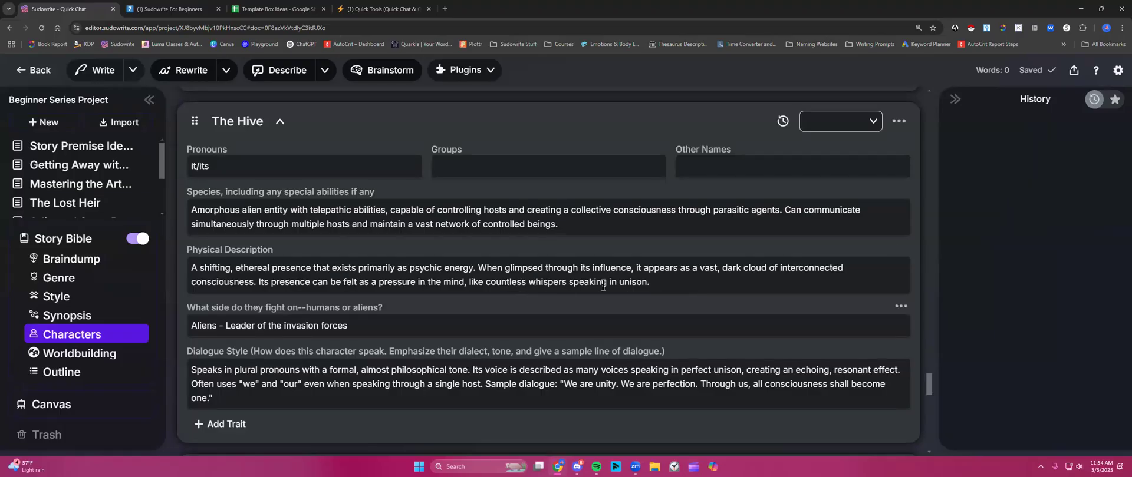
left_click(681, 283)
left_click(737, 270)
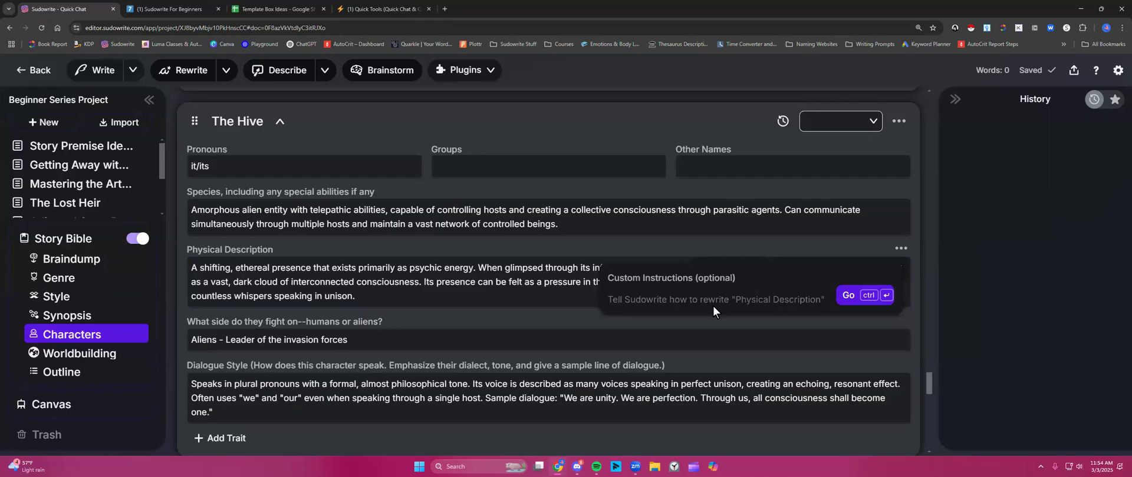
type("Make it ")
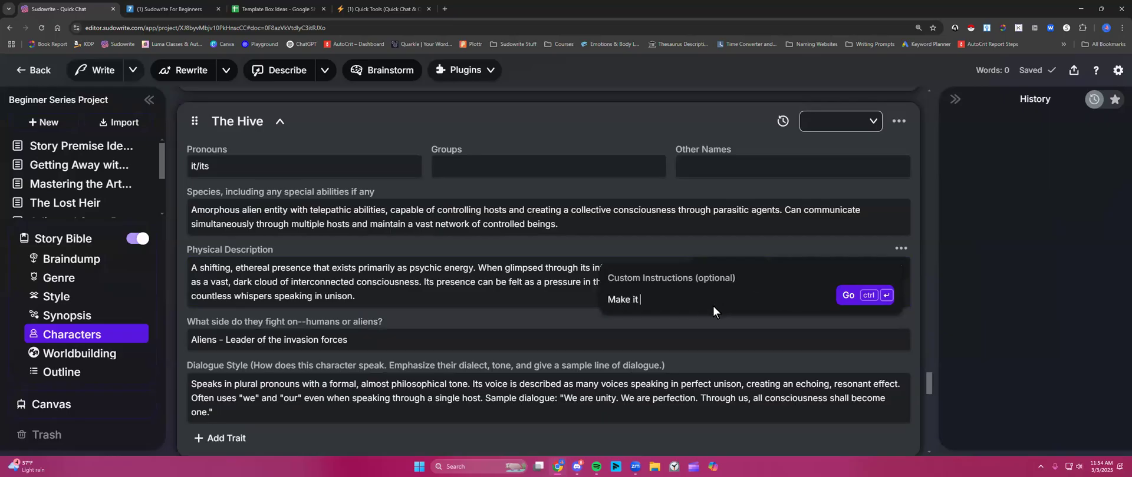
type("creepy and intimidating")
left_click(872, 296)
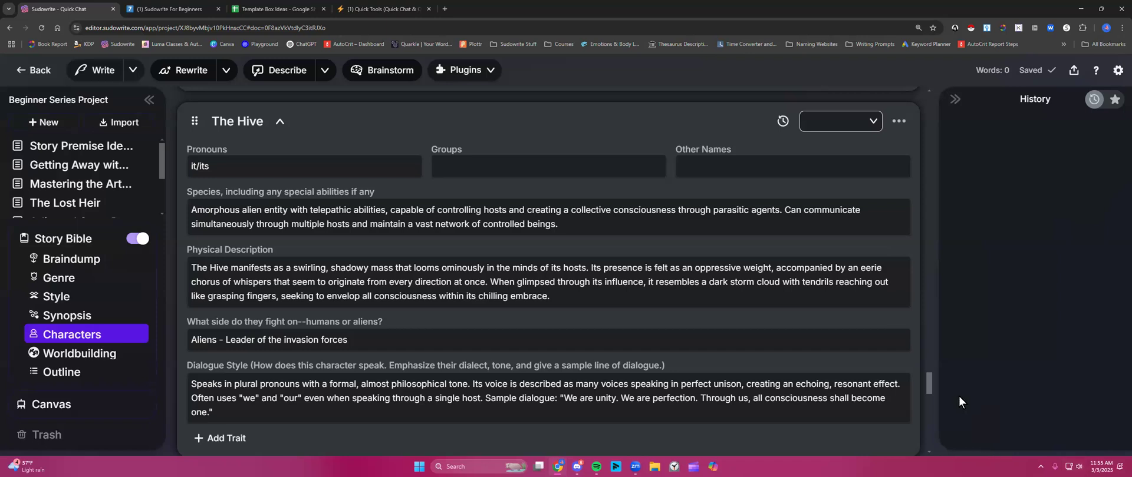
left_click(1116, 457)
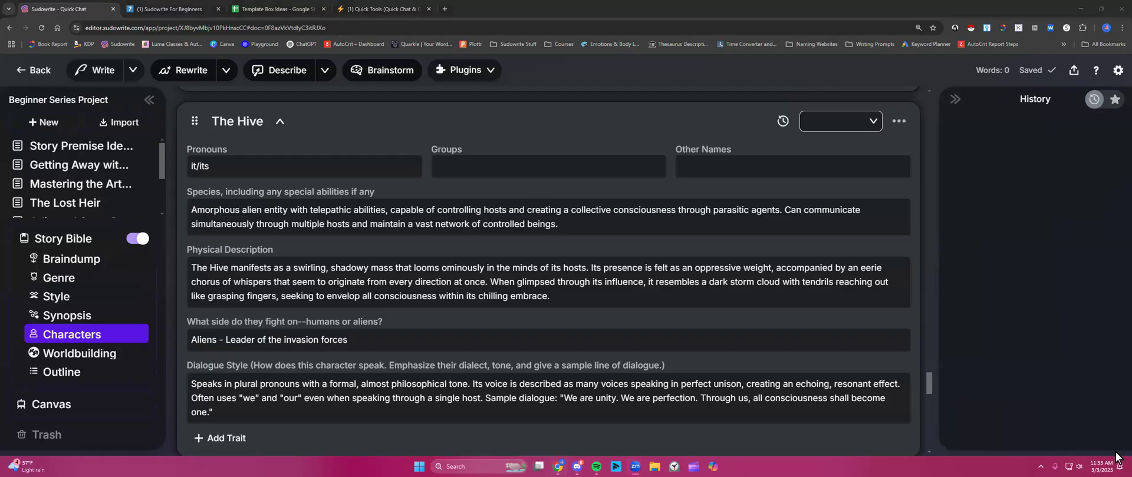